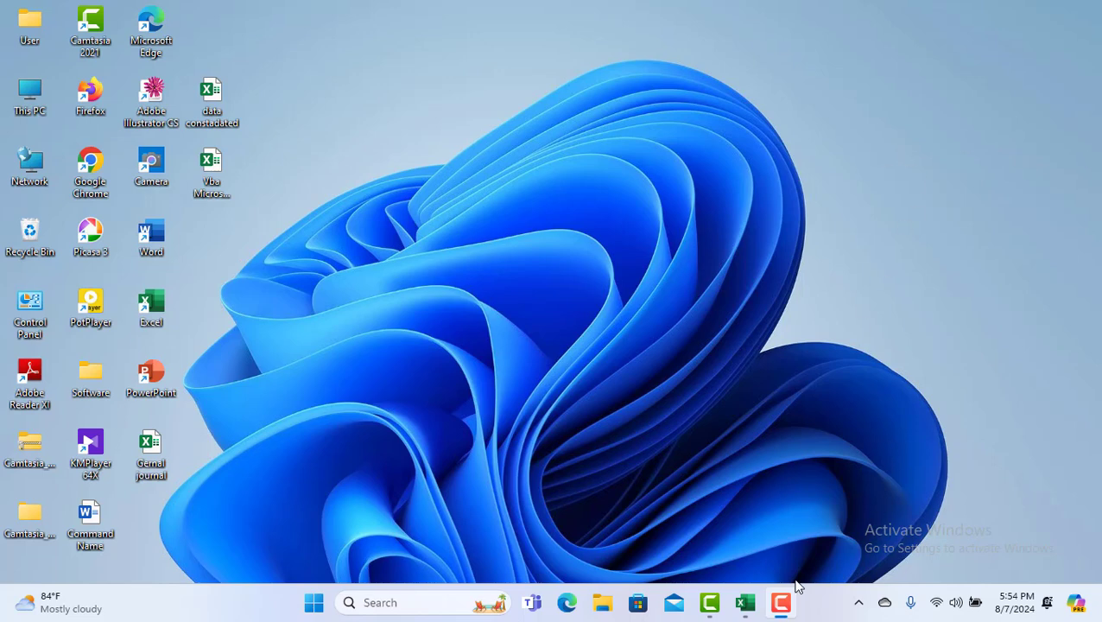
Switch to the open Excel workbook and enter the column header Customer Name in cell B2
mouse_move(748, 601)
click(748, 605)
click(83, 205)
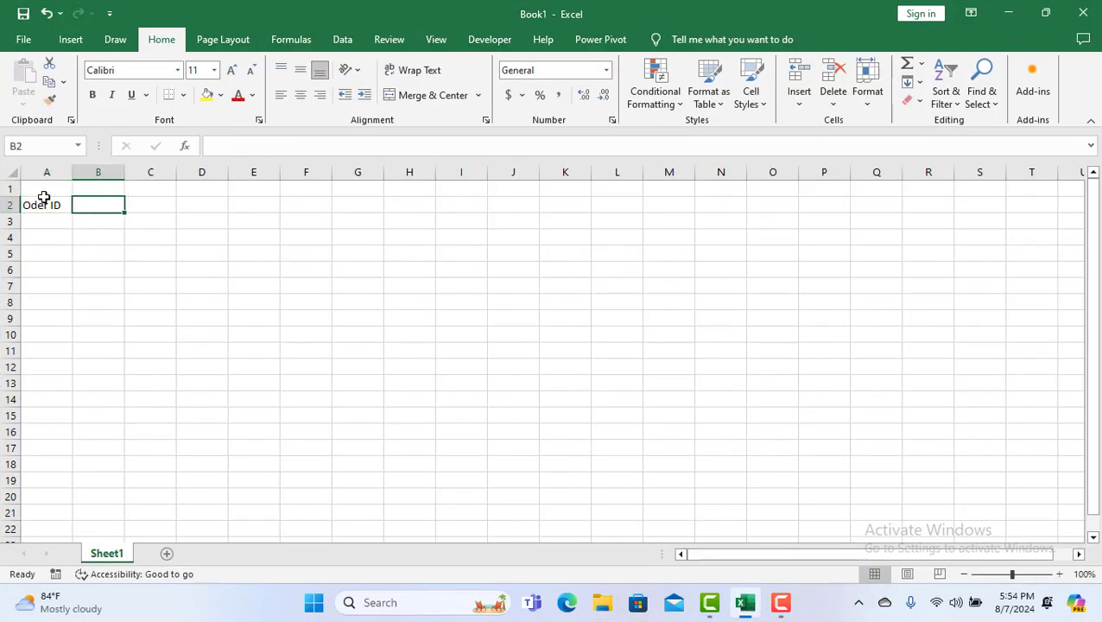
click(64, 208)
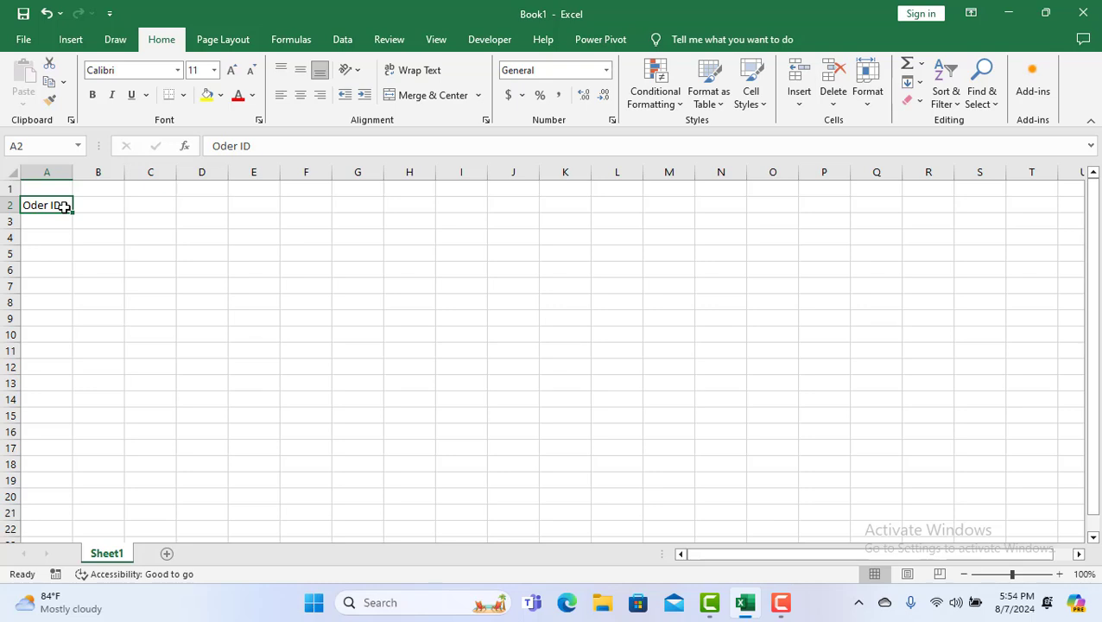
click(111, 209)
key(BackSpace)
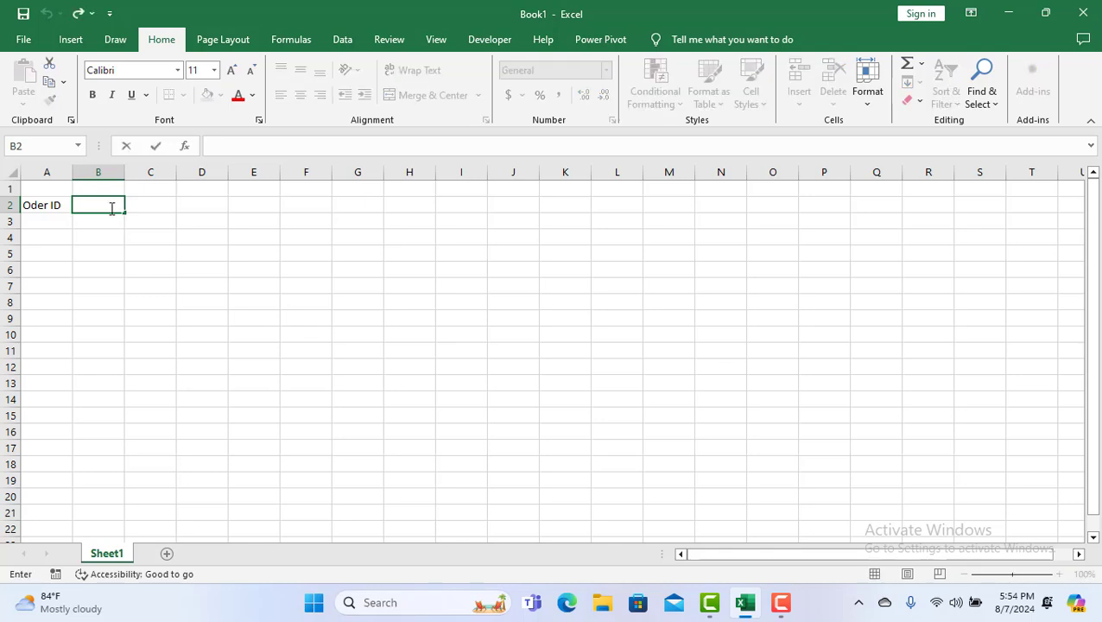
text(Cud)
key(BackSpace)
text(stomer Name)
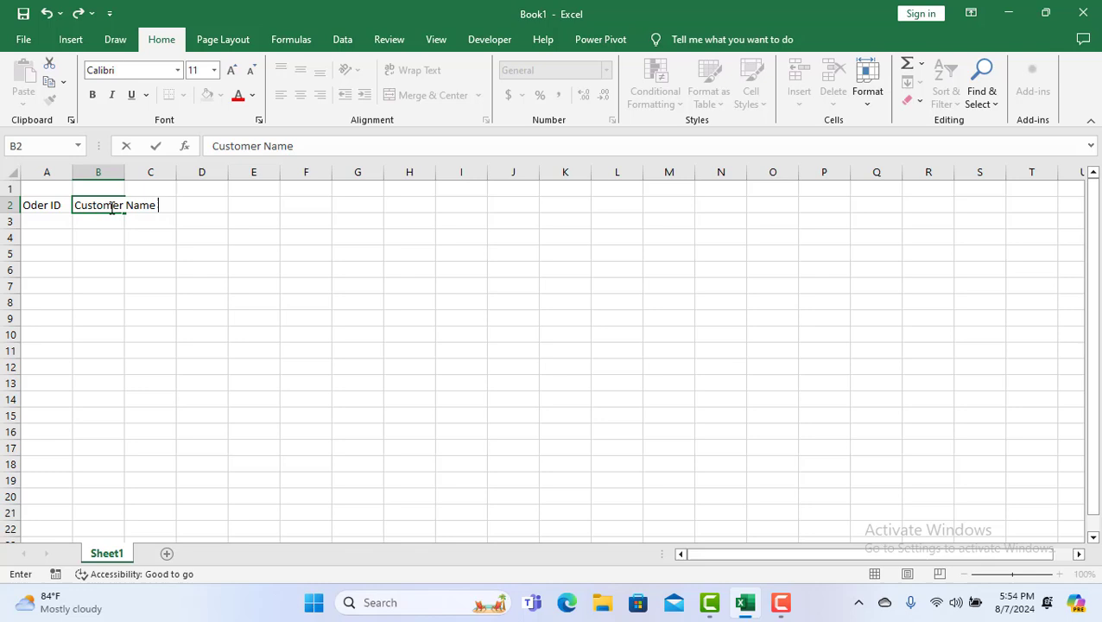
key(Tab)
Enter the column headers OderDate in C2 and Item Description in D2
text(Oderd)
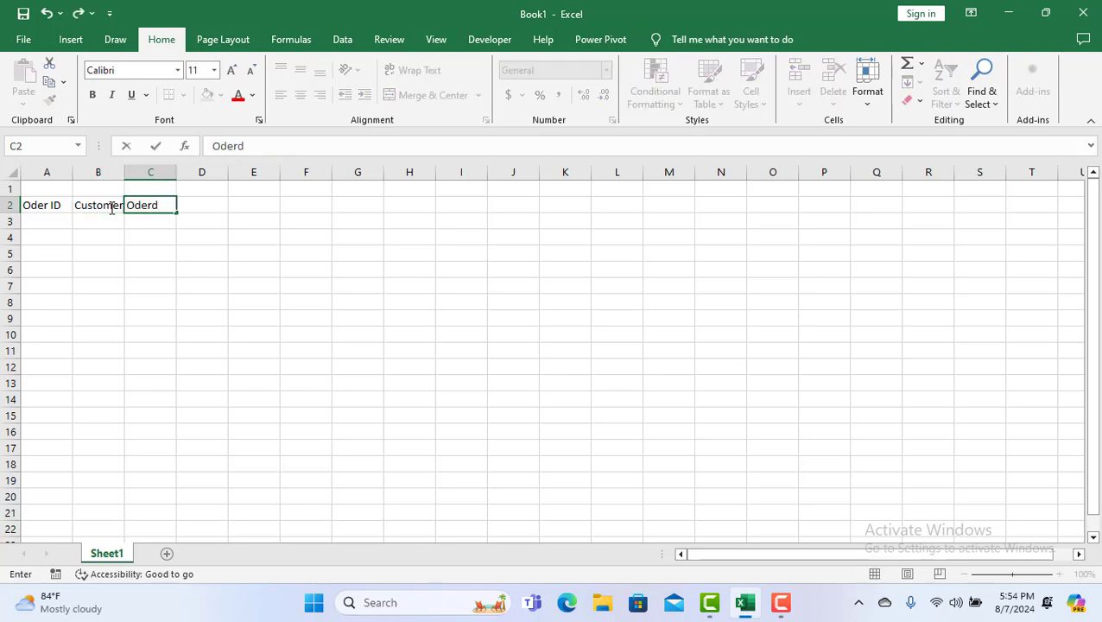
key(BackSpace)
text(Date)
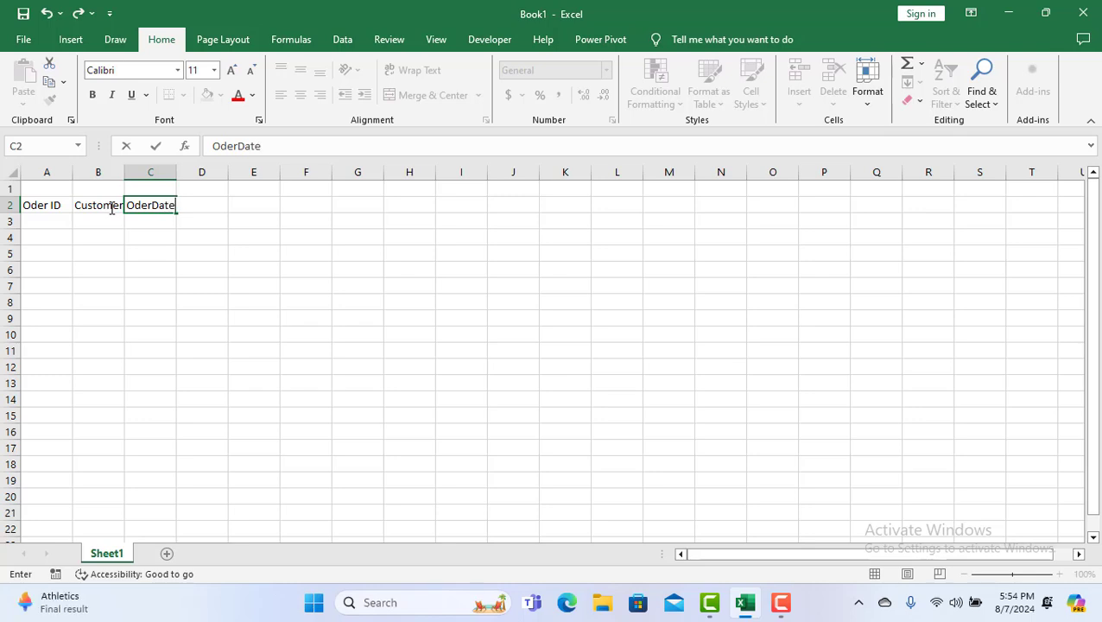
key(Tab)
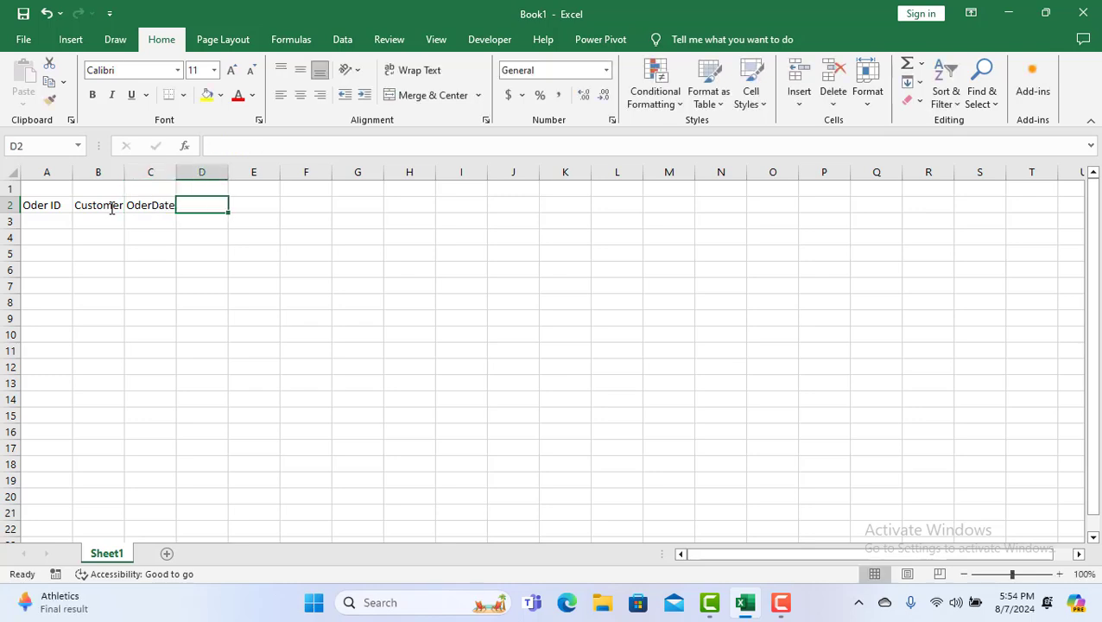
text(Item)
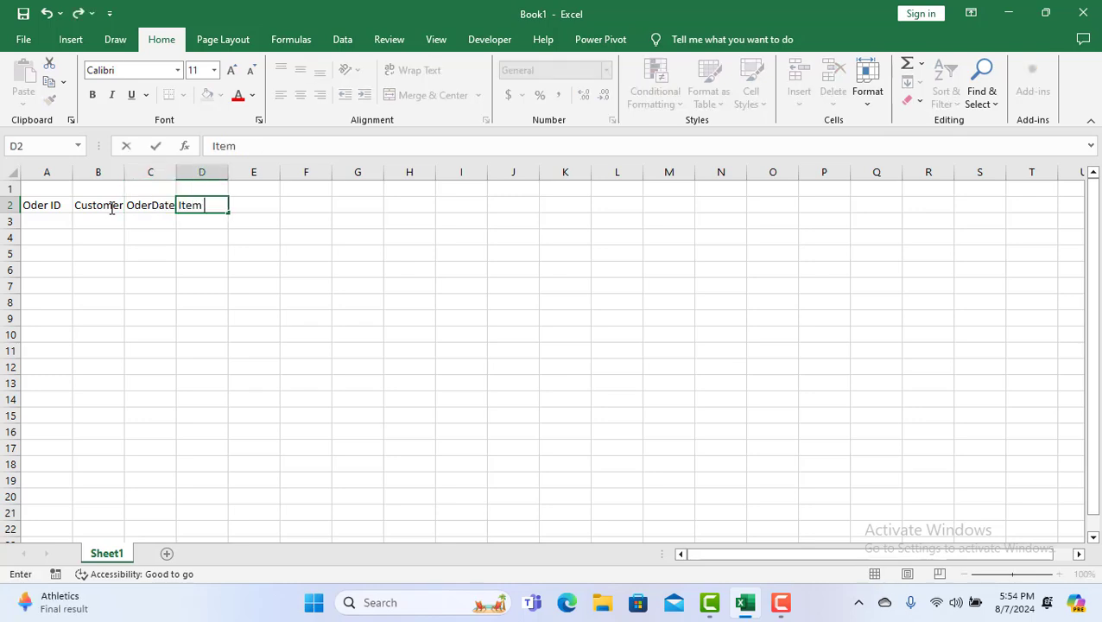
text( Descrip)
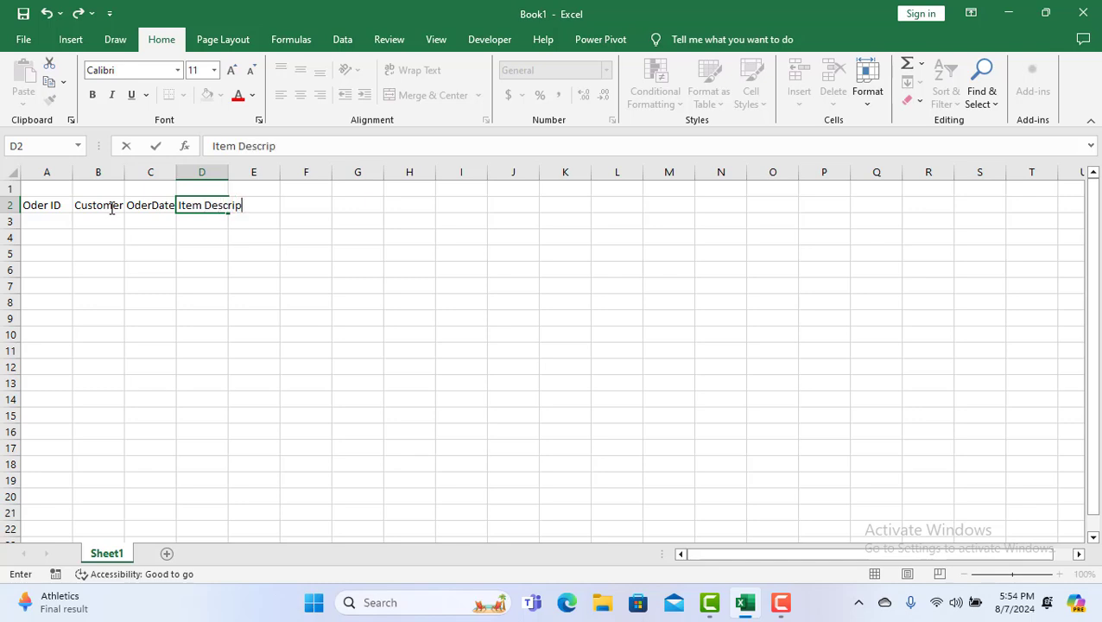
text(tion)
key(Tab)
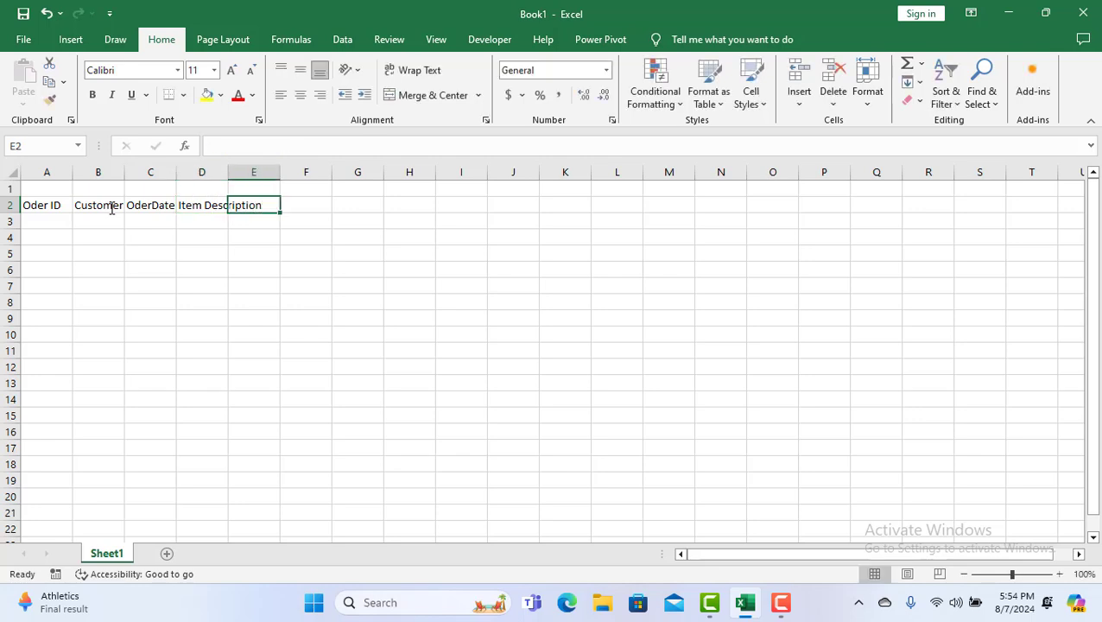
Enter the column headers Quantity, Price Unit and Total Price in cells E2 to G2
text(Qua)
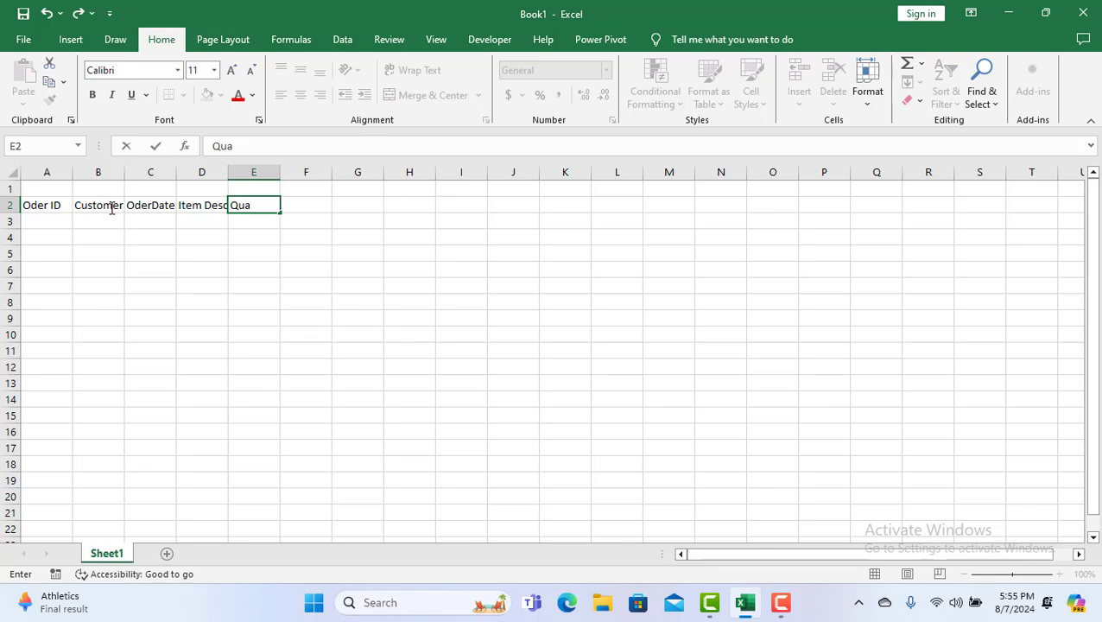
text(ntity)
key(Tab)
text(P)
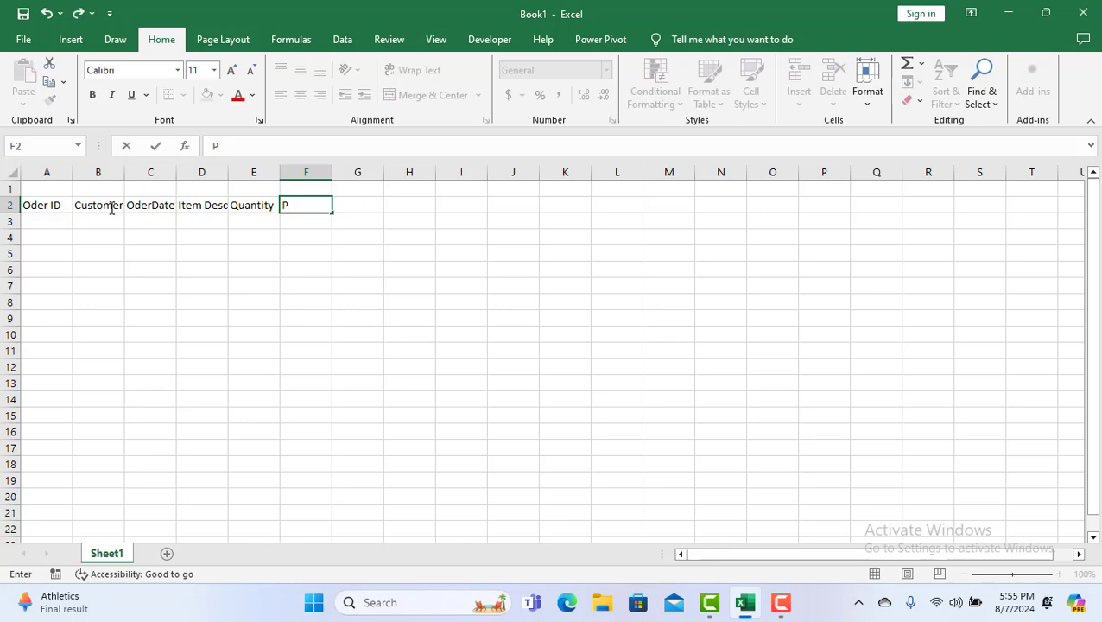
text(rice Unit)
key(Tab)
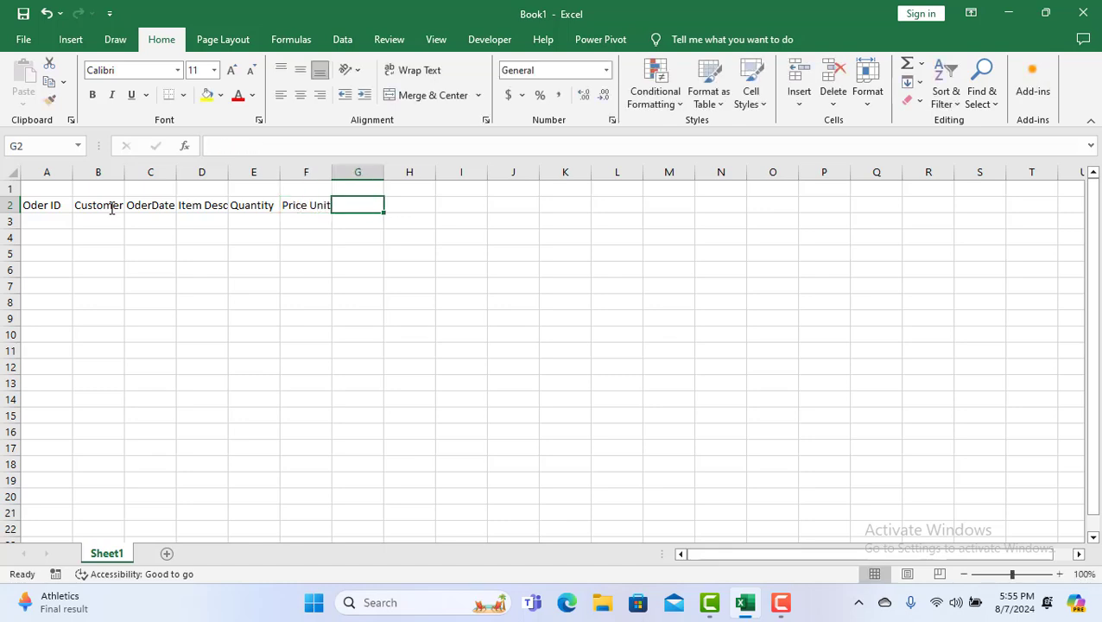
text(To)
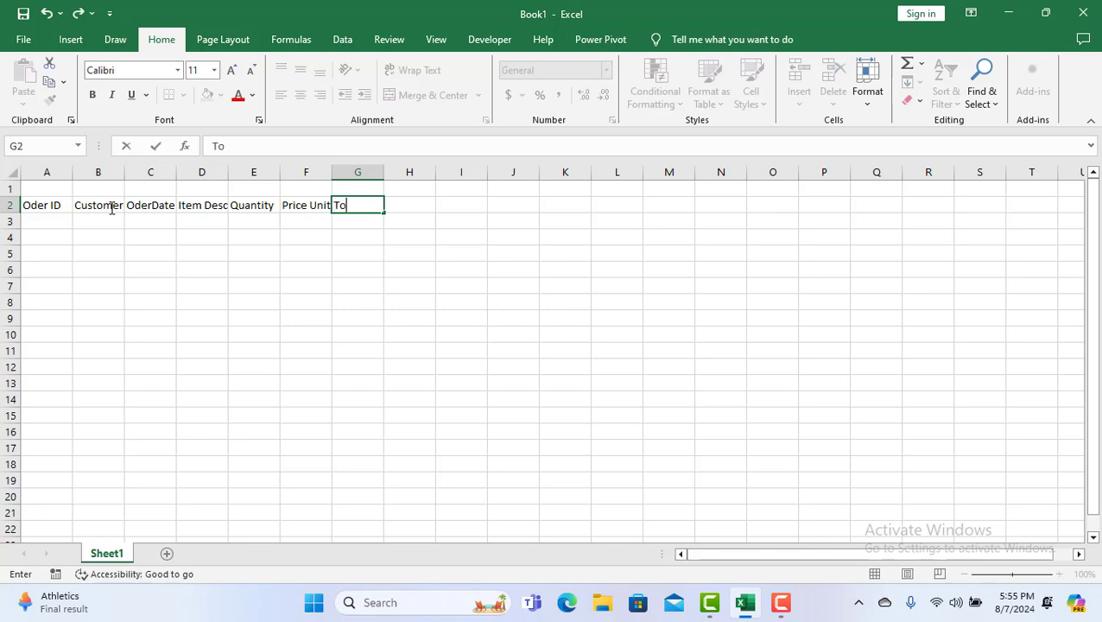
text(tal Price)
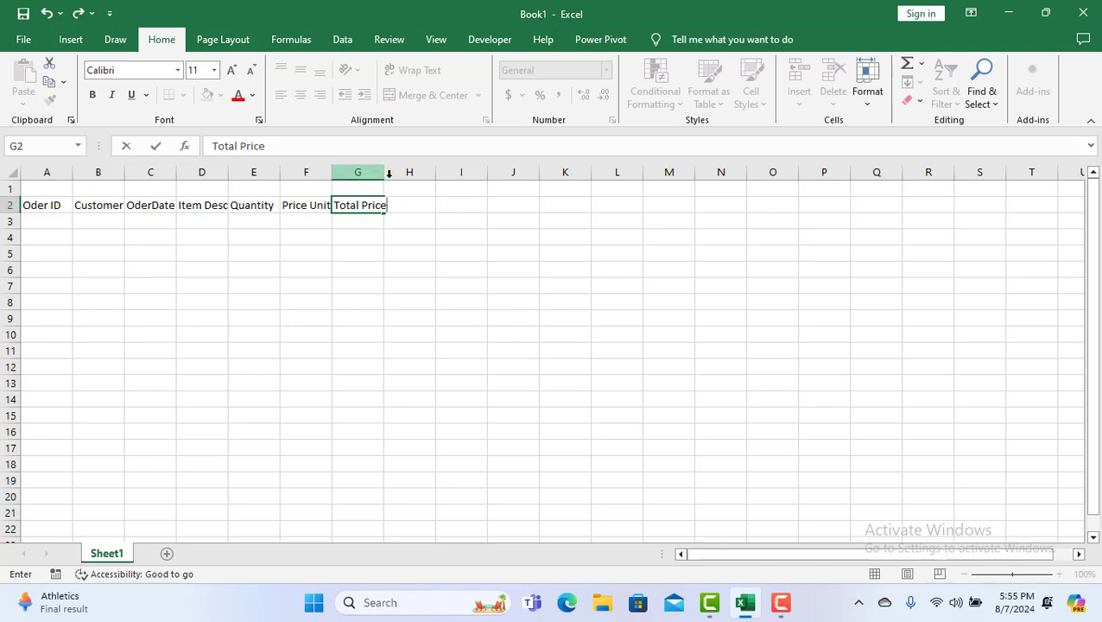
click(408, 236)
Widen columns G, F and D so that the Total Price, Price Unit and Item Description headers fit
drag(385, 172, 422, 172)
drag(332, 172, 381, 172)
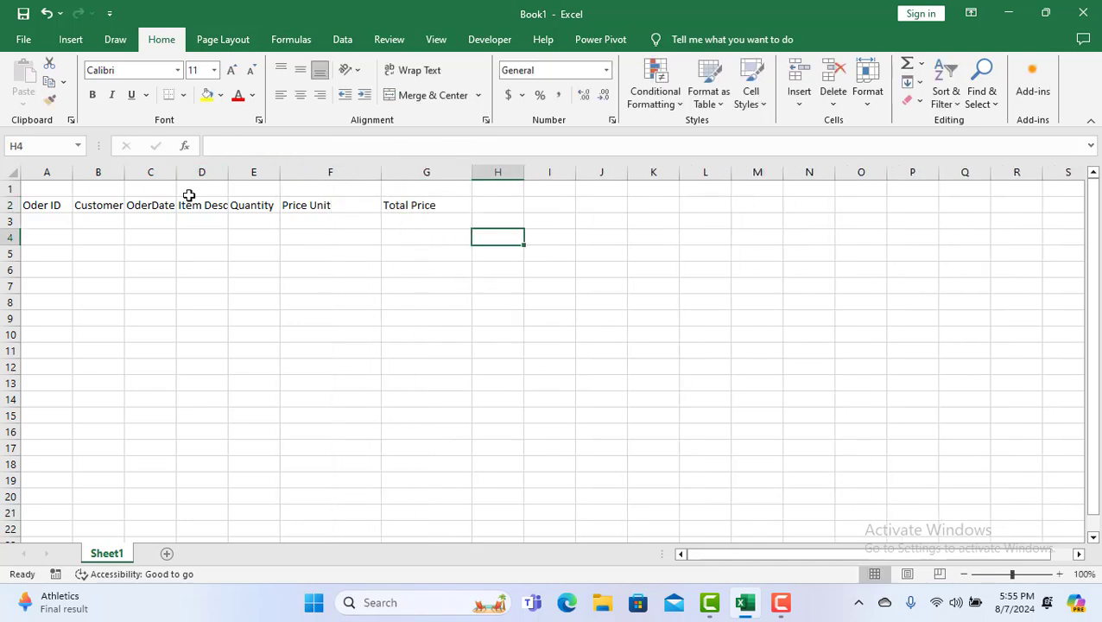
drag(225, 176, 292, 174)
click(241, 206)
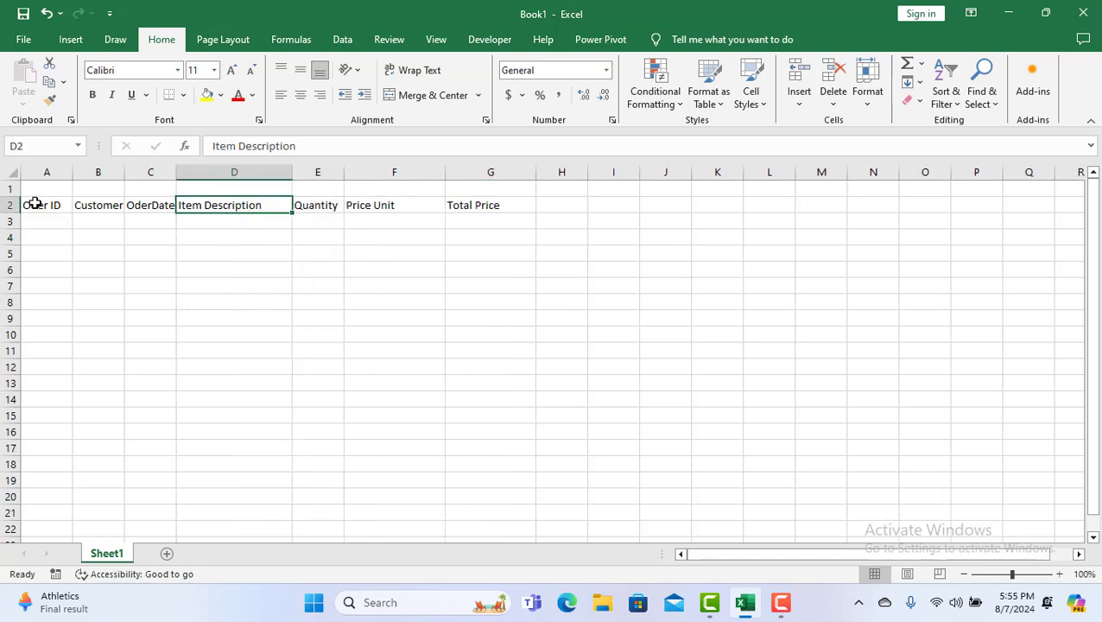
drag(34, 204, 458, 191)
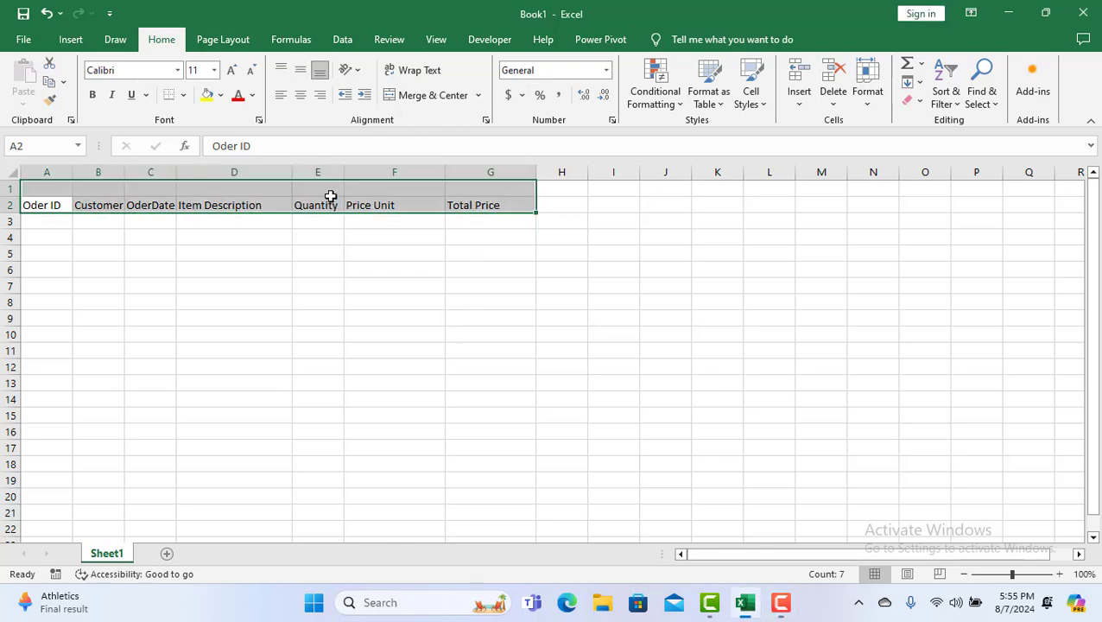
click(442, 96)
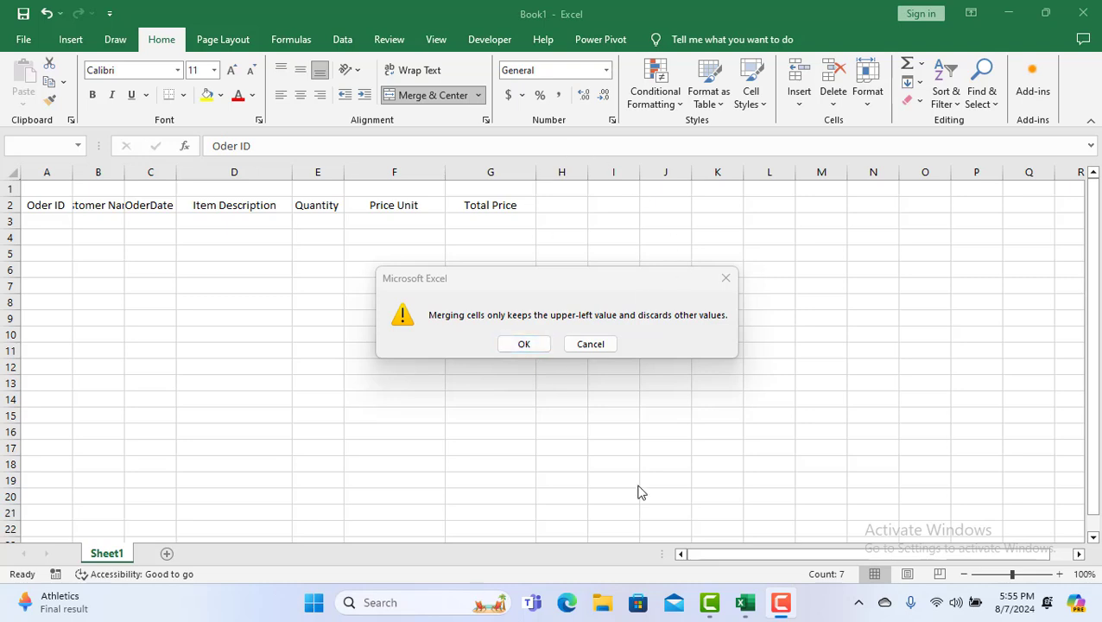
key(Escape)
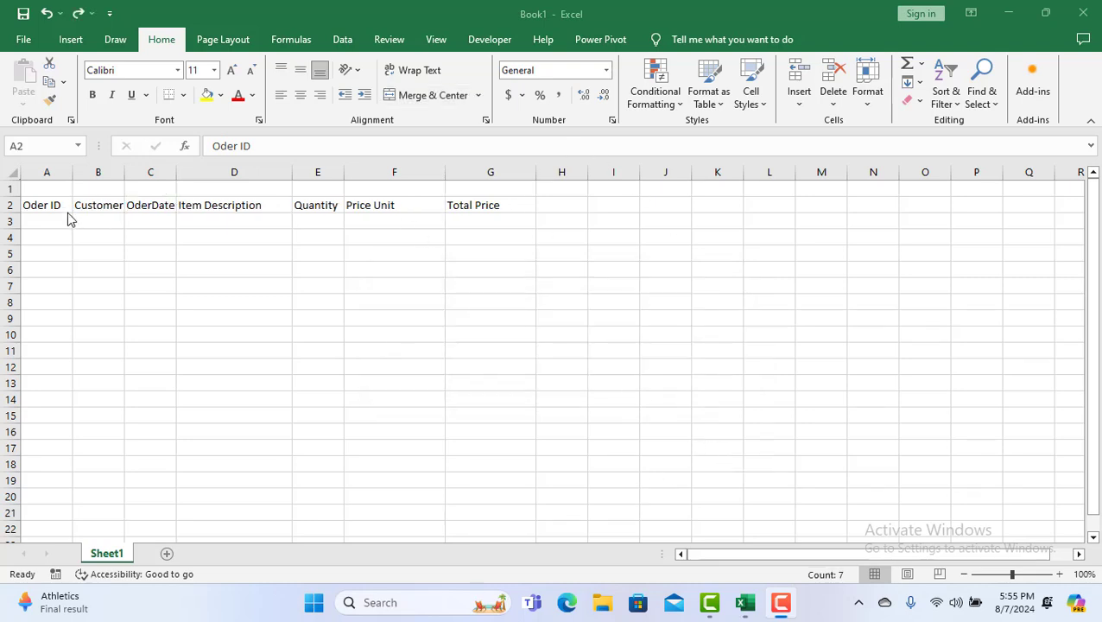
Fill the header cells A2 to G2 with a light blue theme colour
drag(61, 203, 458, 207)
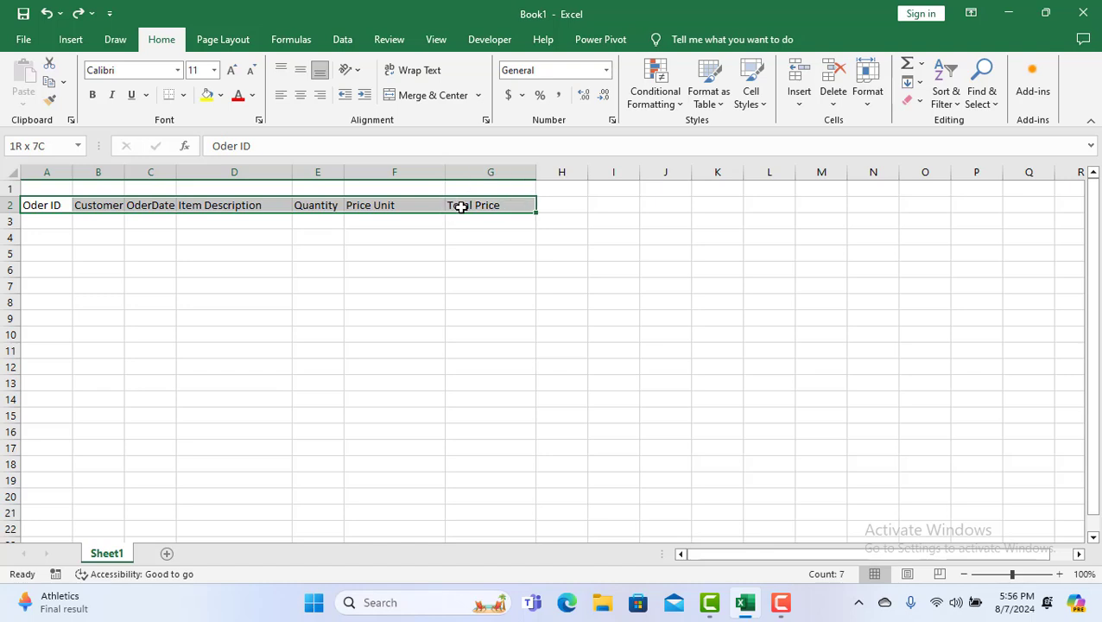
click(221, 95)
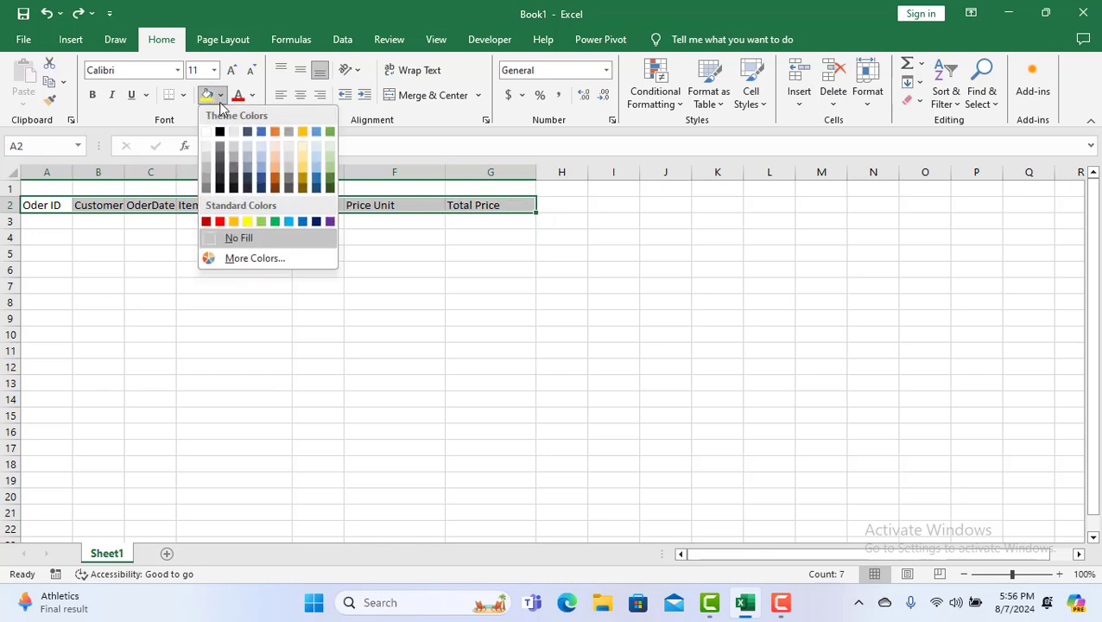
click(264, 159)
click(49, 222)
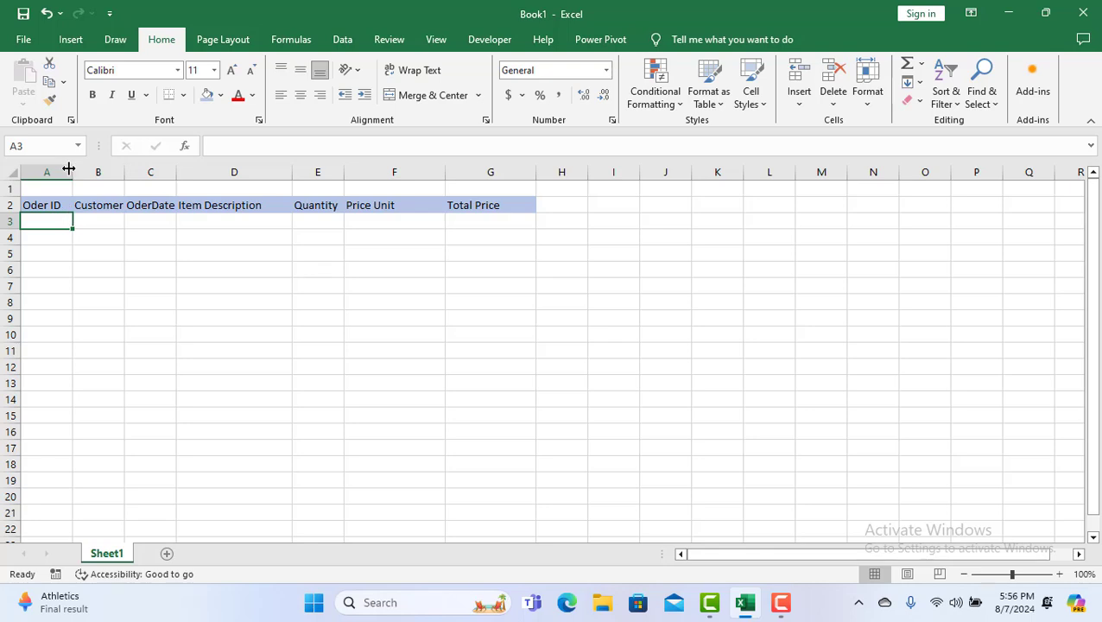
Widen column A slightly and column B enough to fit the Customer Name header
drag(69, 168, 83, 171)
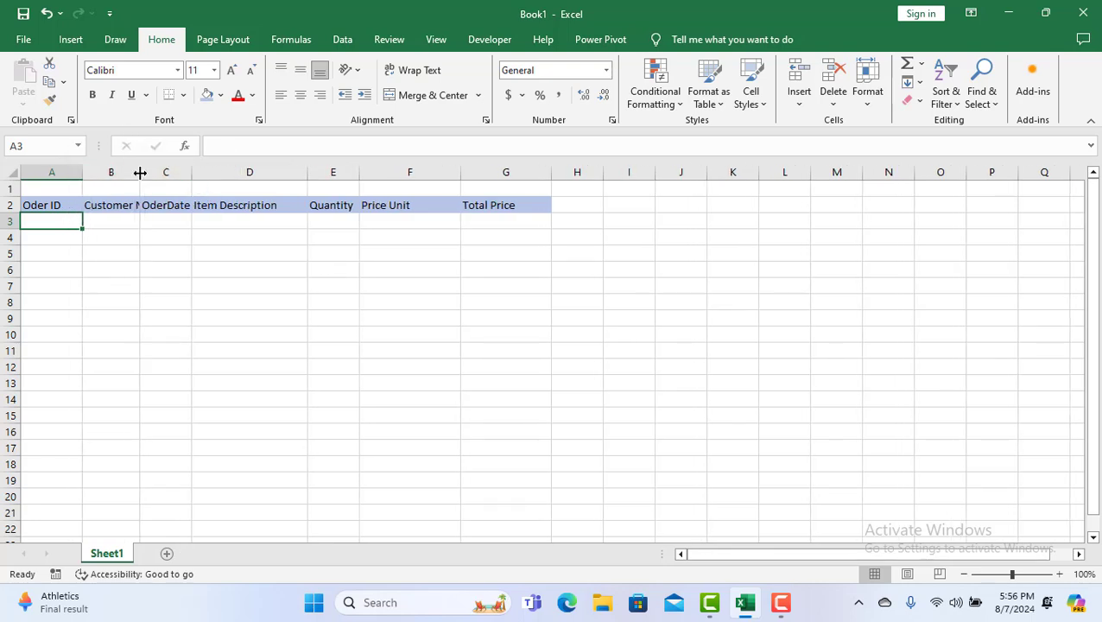
drag(139, 173, 179, 171)
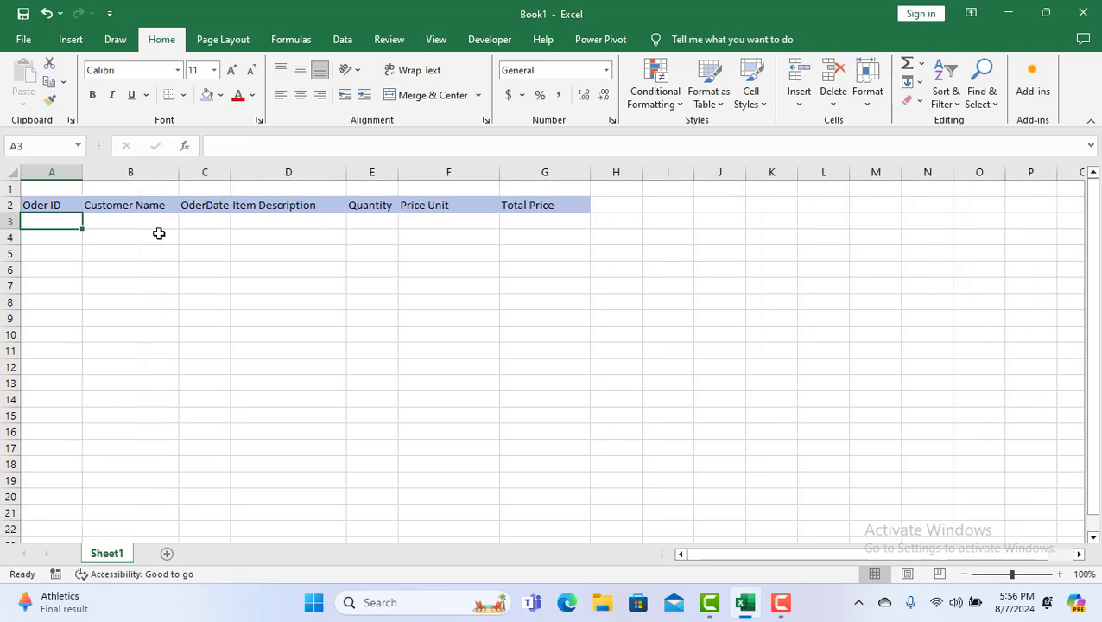
click(159, 233)
click(39, 205)
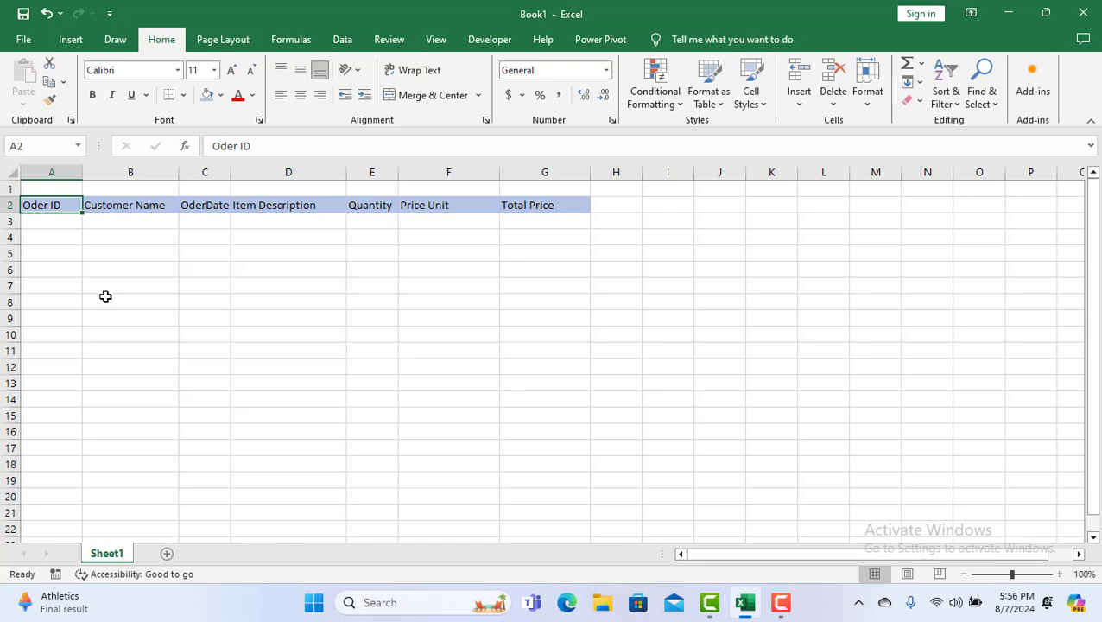
Enter the first two customers' full names in cells B3 and B4 under Customer Name
double_click(121, 222)
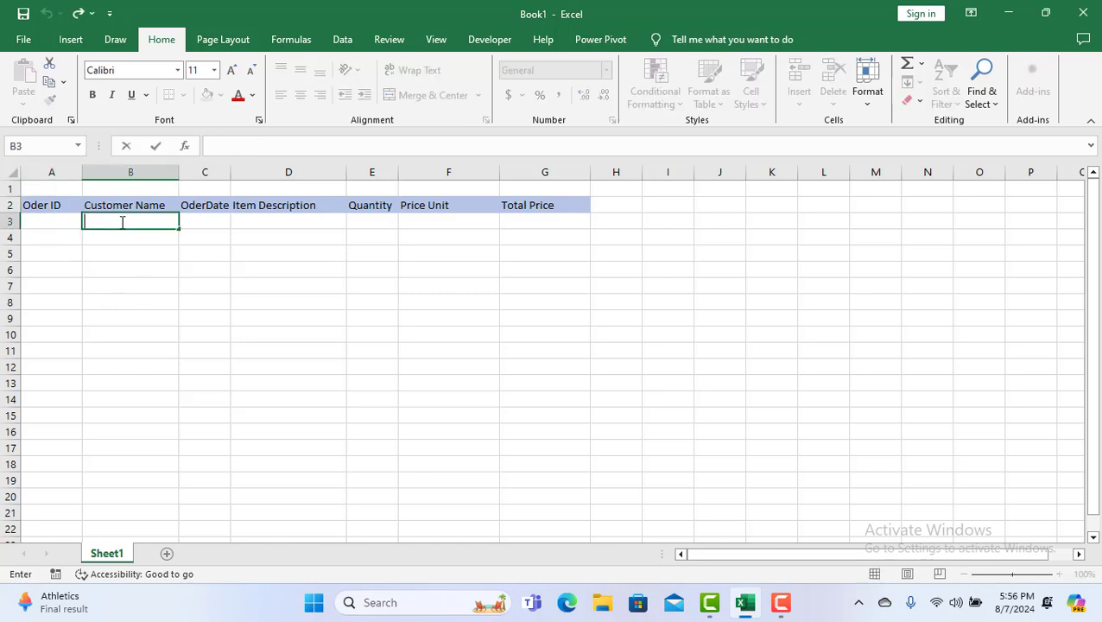
text(Jhon)
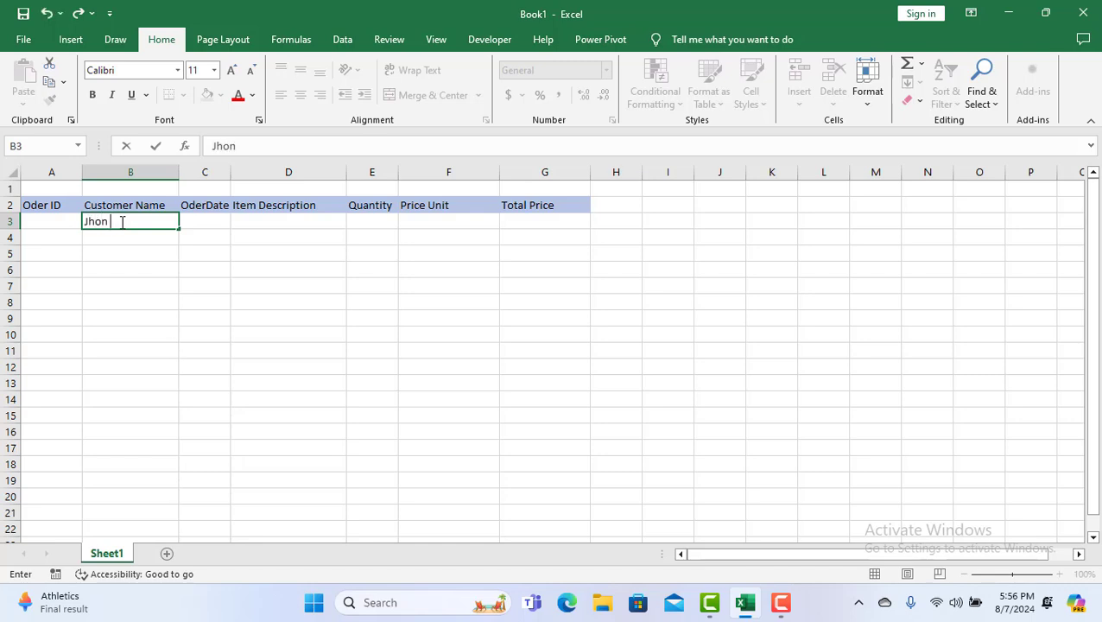
text( doe)
key(Return)
text(Jan)
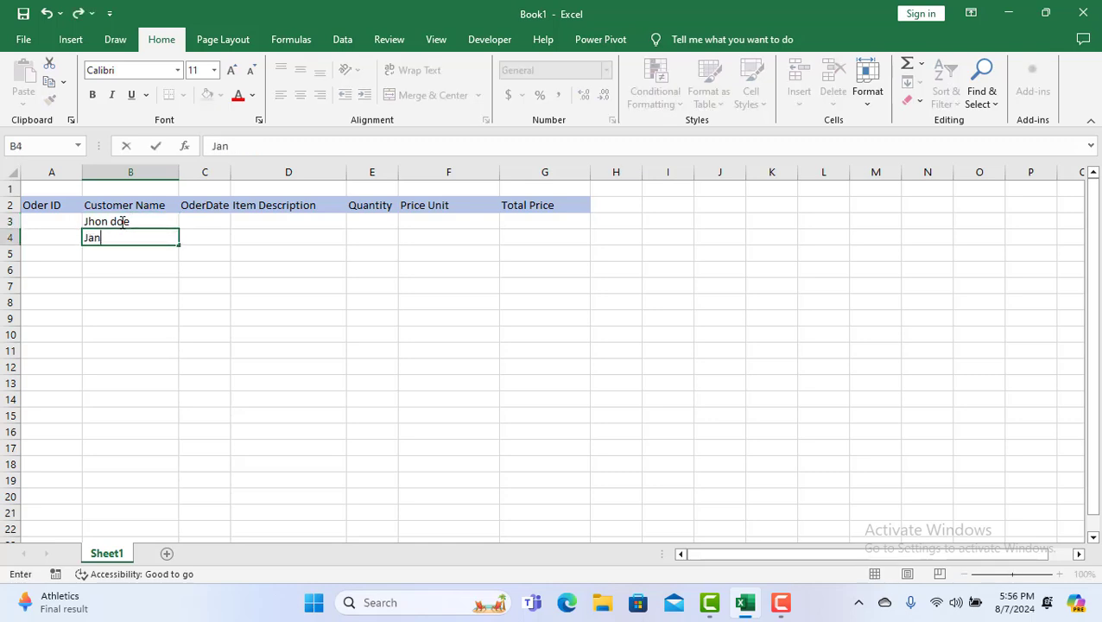
text(e Smih)
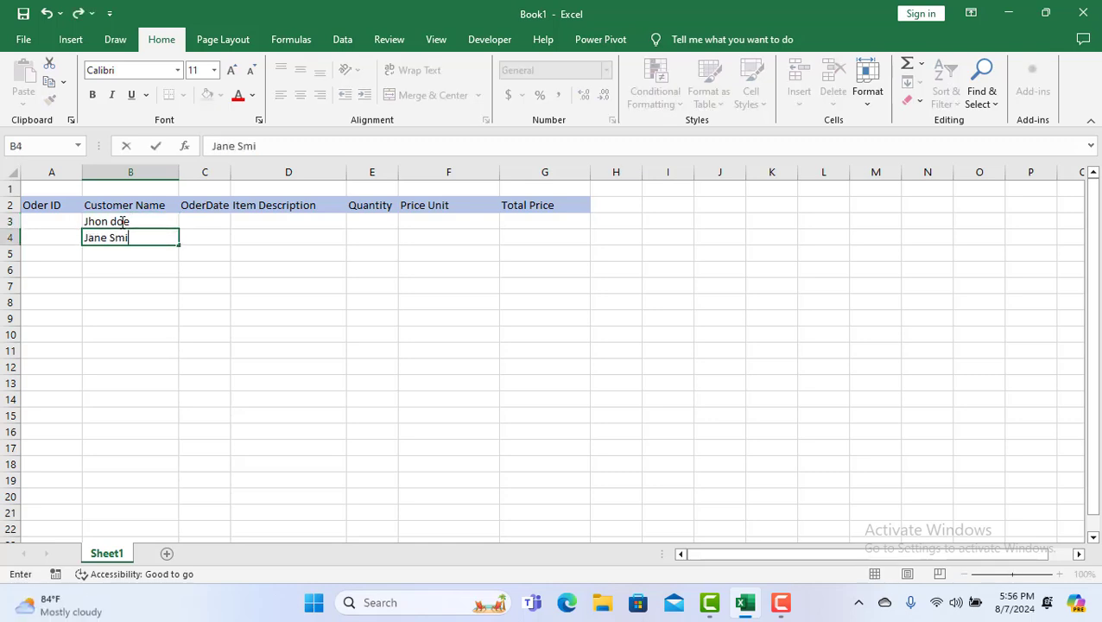
key(BackSpace)
key(BackSpace)
text(th)
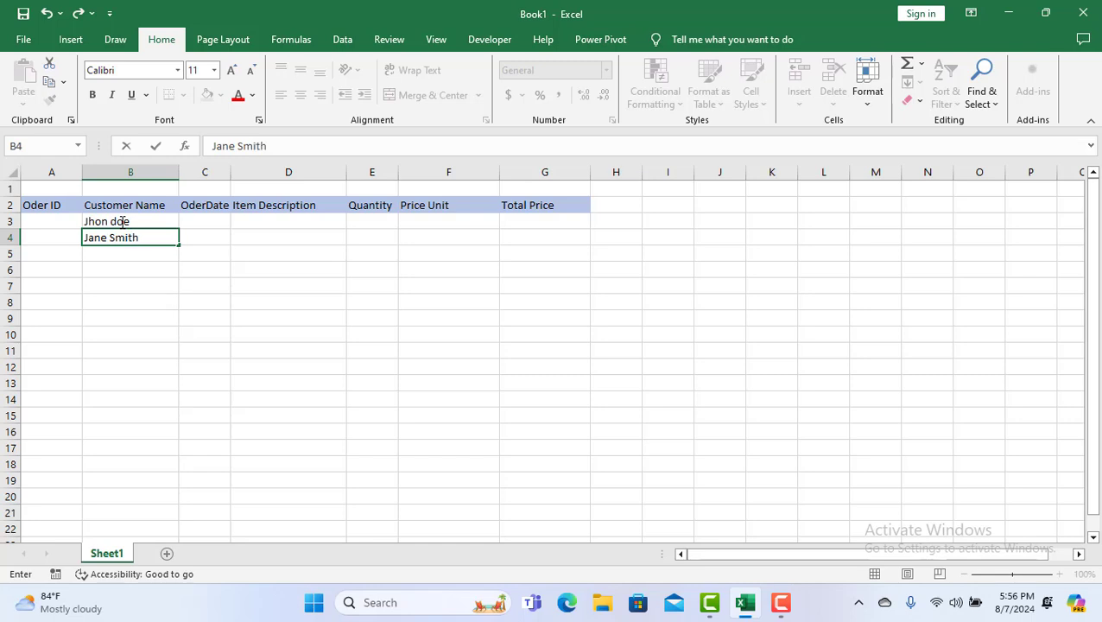
key(Return)
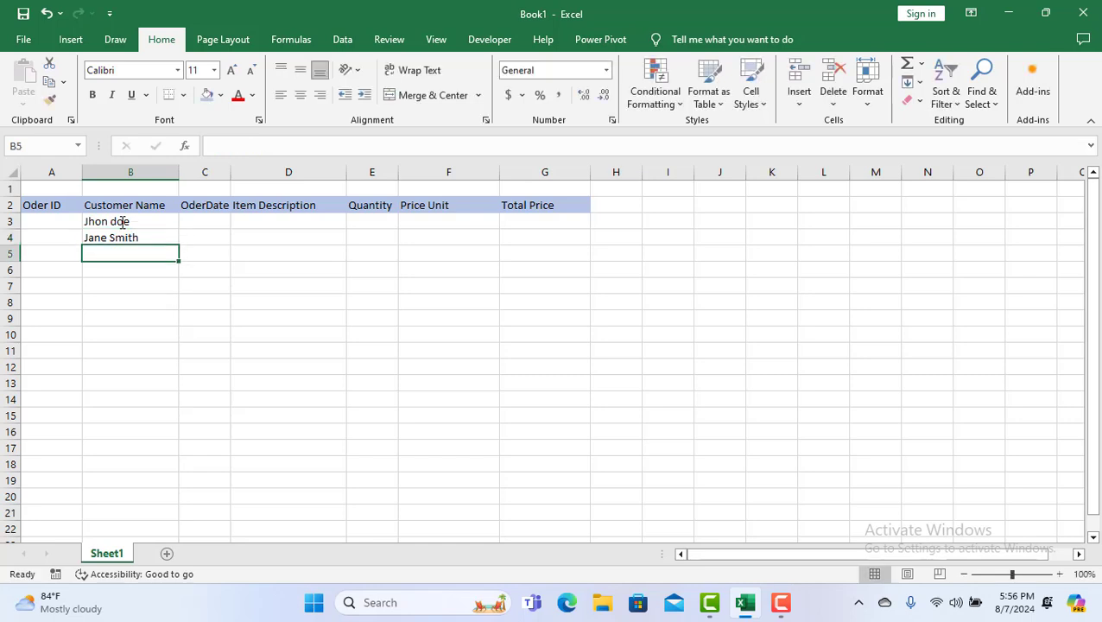
Enter the remaining three customers' full names in cells B5 to B7 under Customer Name
text(Em)
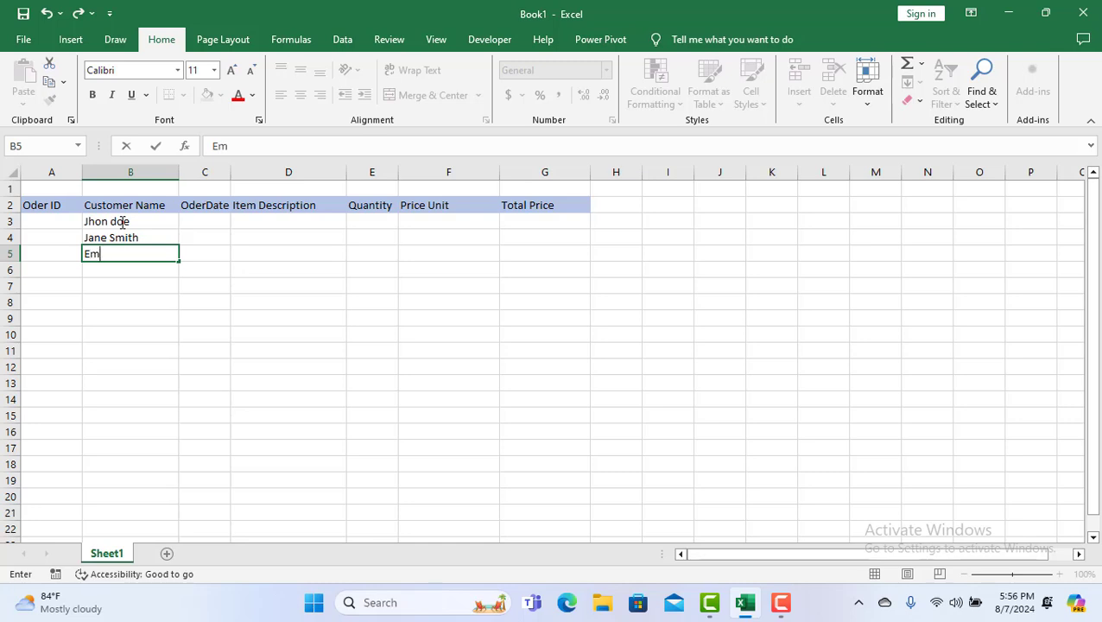
text(ily Davis)
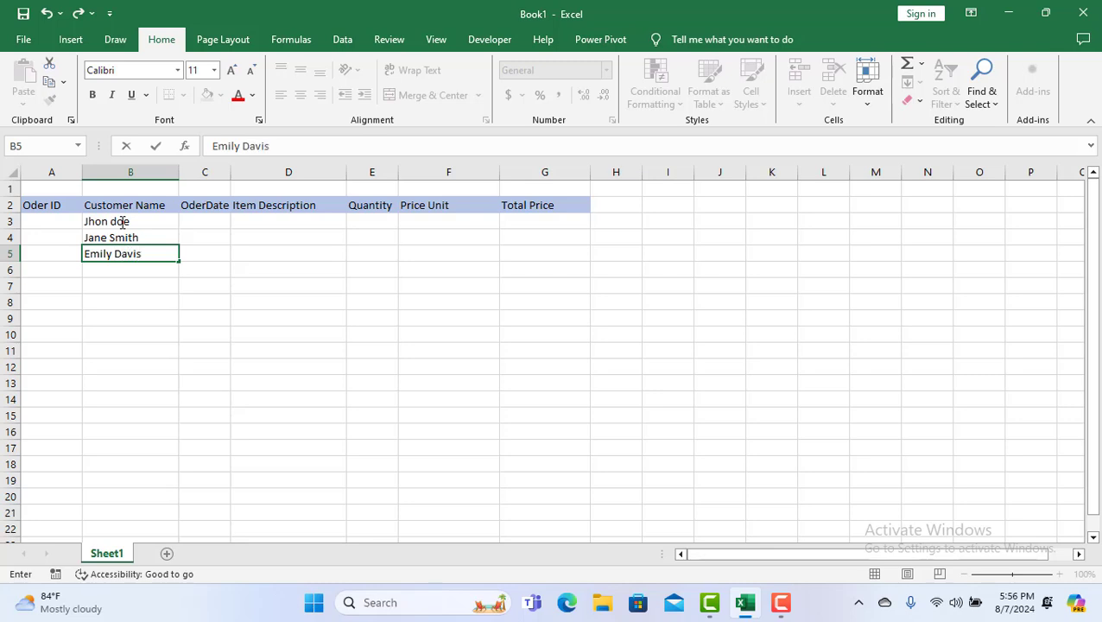
key(Return)
text(Micha)
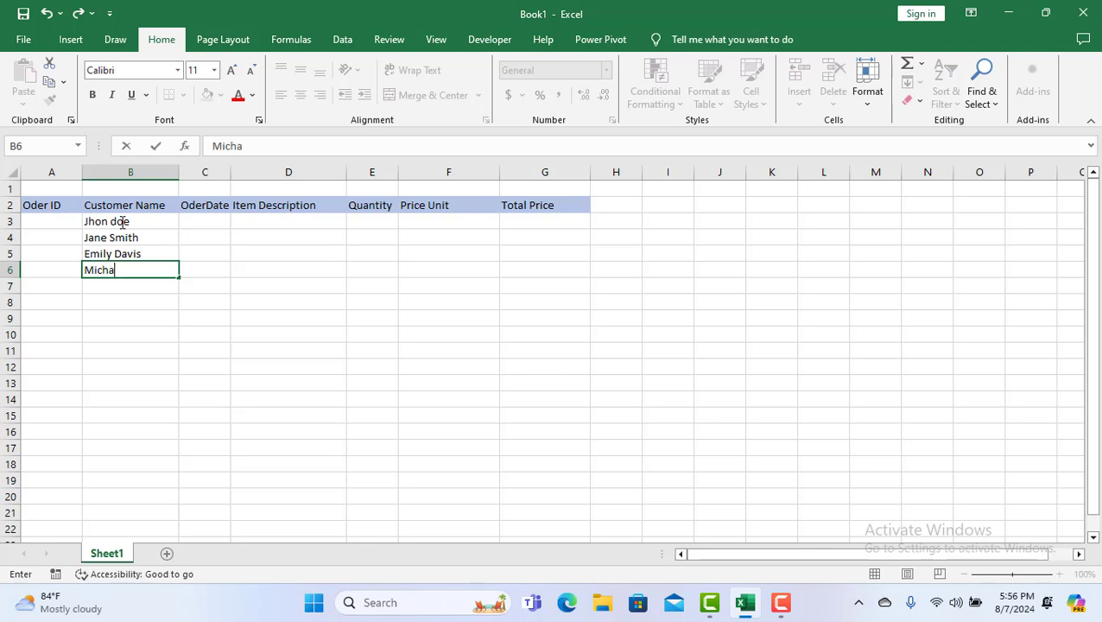
text(el Brown)
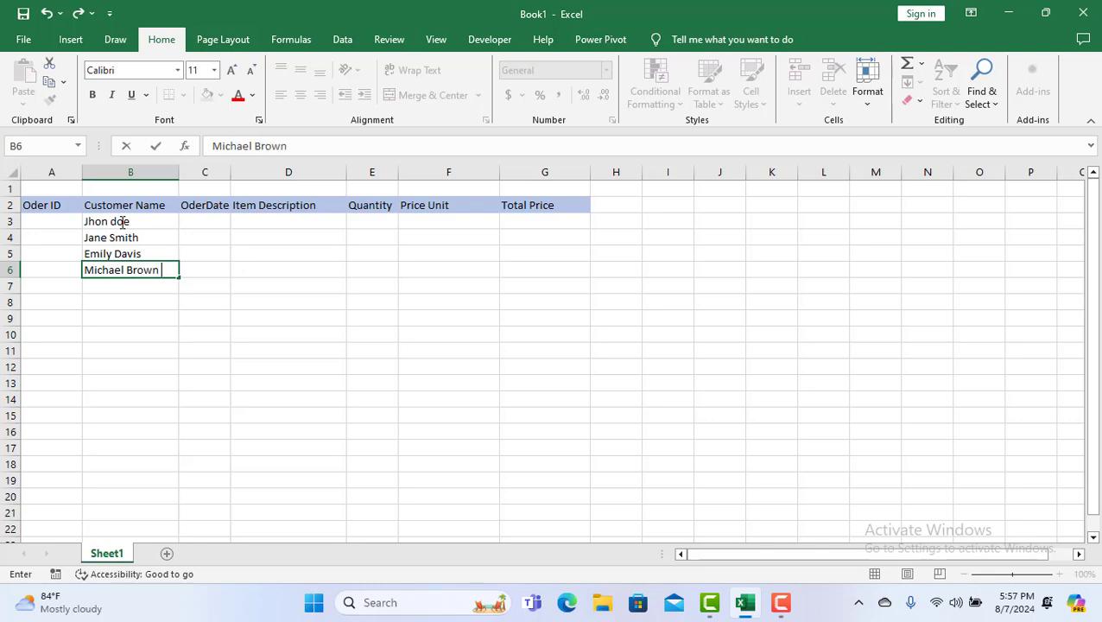
key(Return)
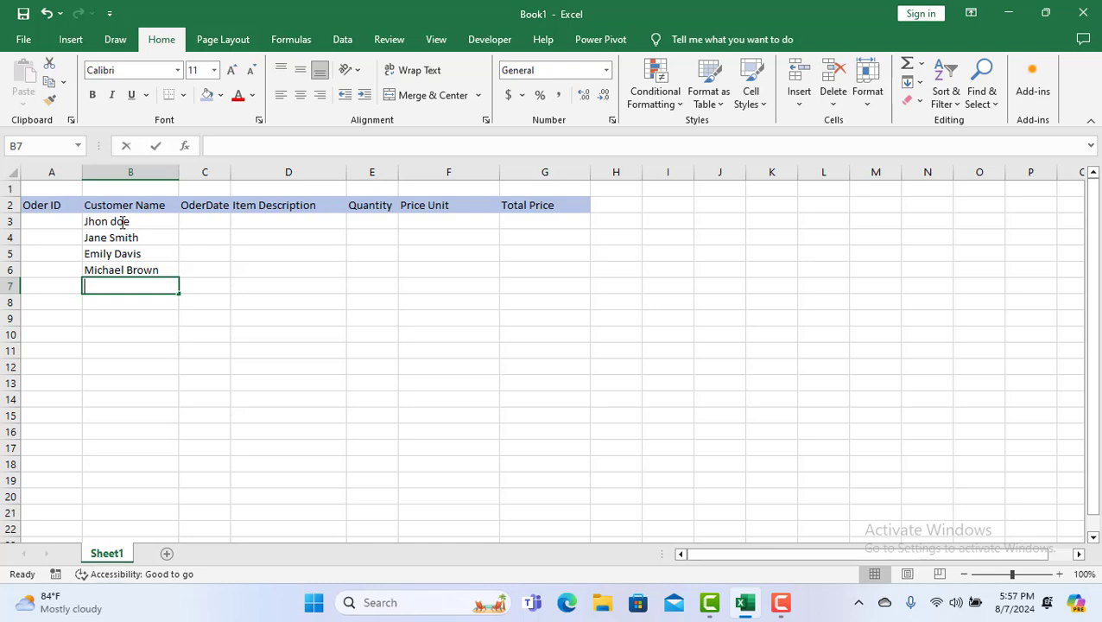
text(S)
key(BackSpace)
text(Alice J)
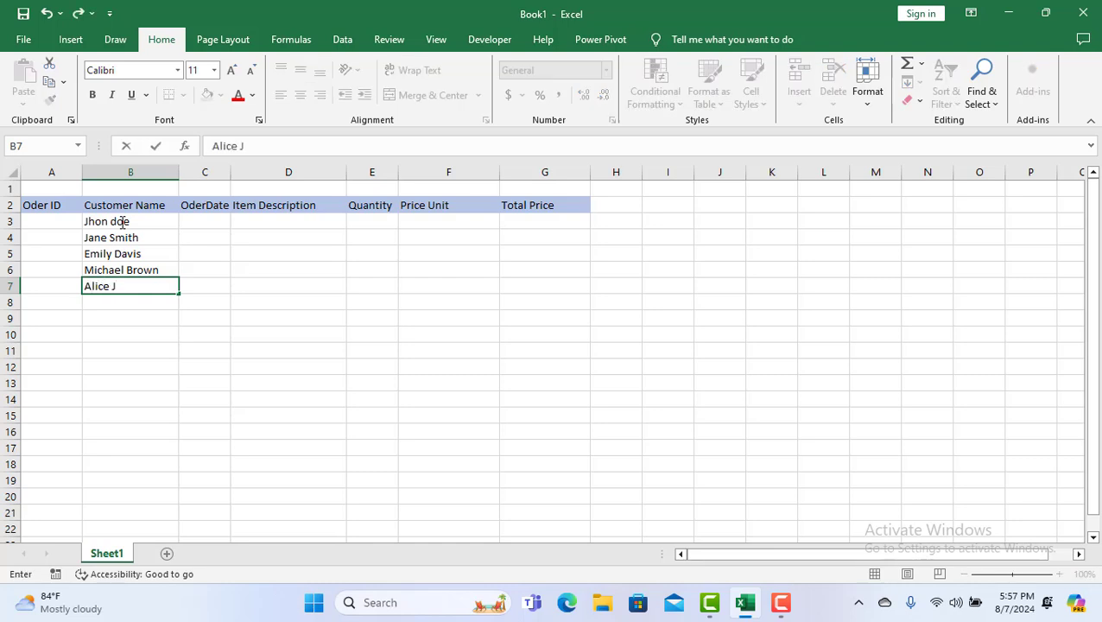
text(honson)
click(220, 220)
Widen column C slightly and centre the Item Description header in cell D2
drag(233, 175, 247, 174)
click(270, 206)
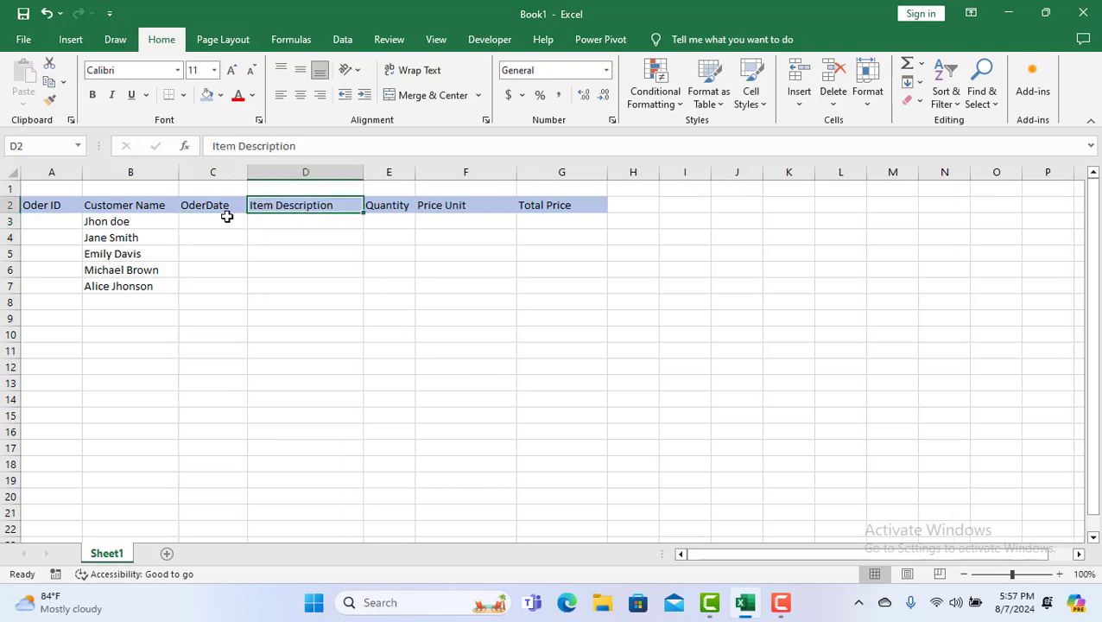
click(309, 96)
Enter the first order date, 2024-08-01, in cell C3
click(211, 219)
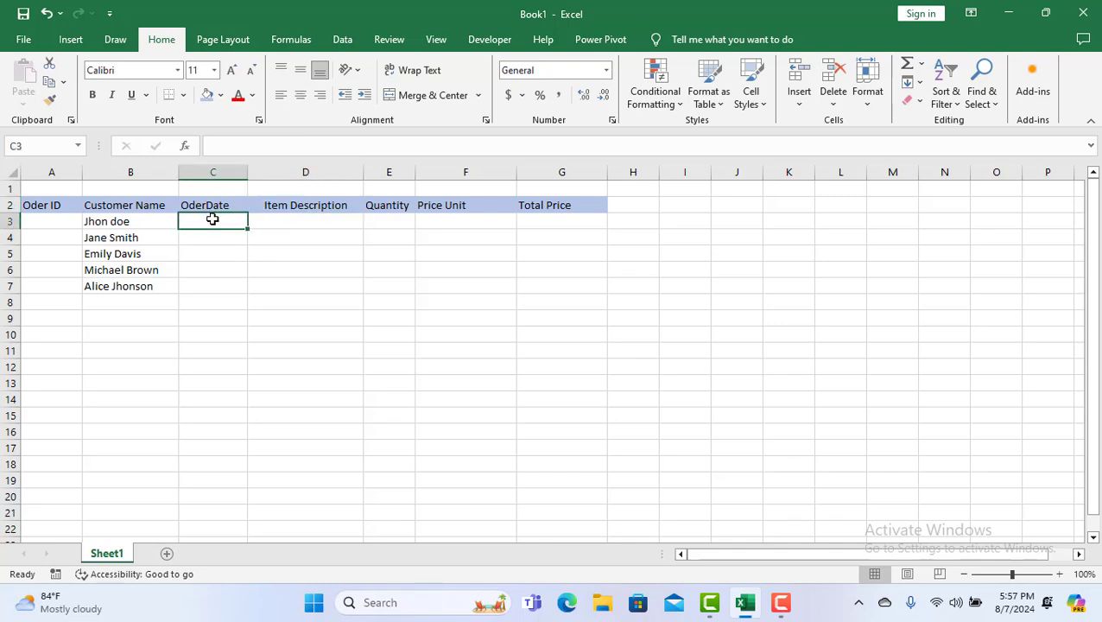
text(2024)
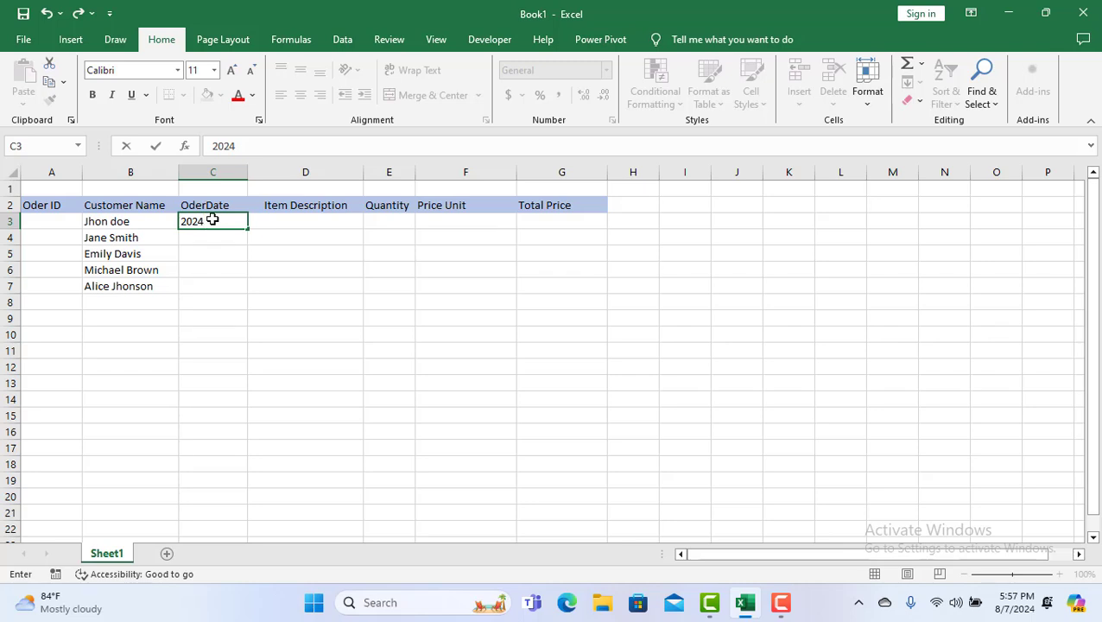
text(-08-01)
click(237, 241)
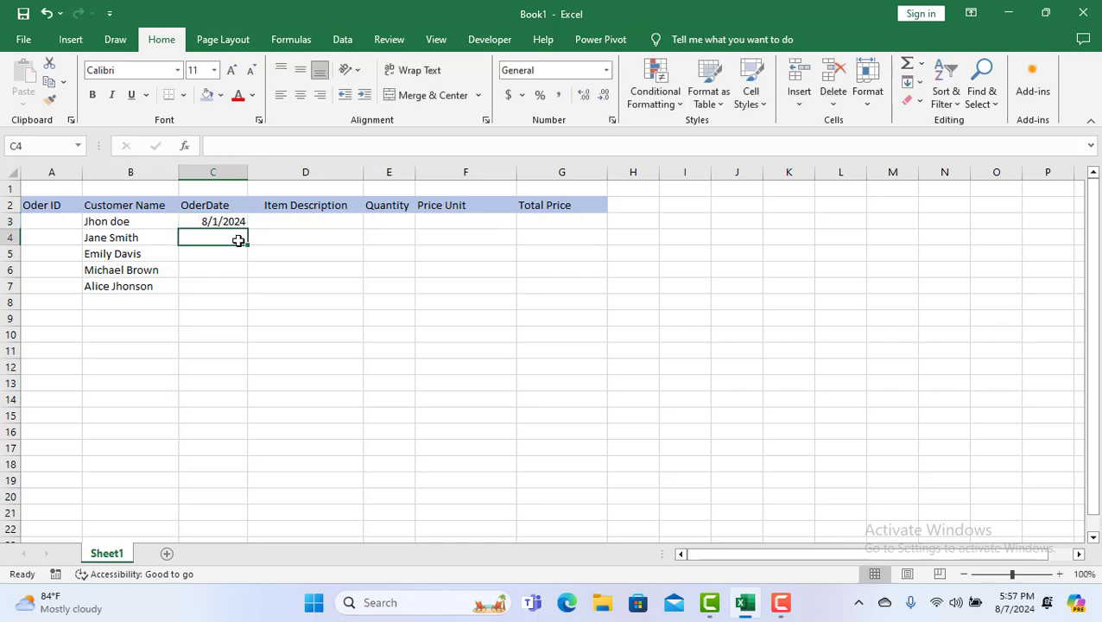
Try the General number format on the date in C3 and return it to Short Date
click(231, 221)
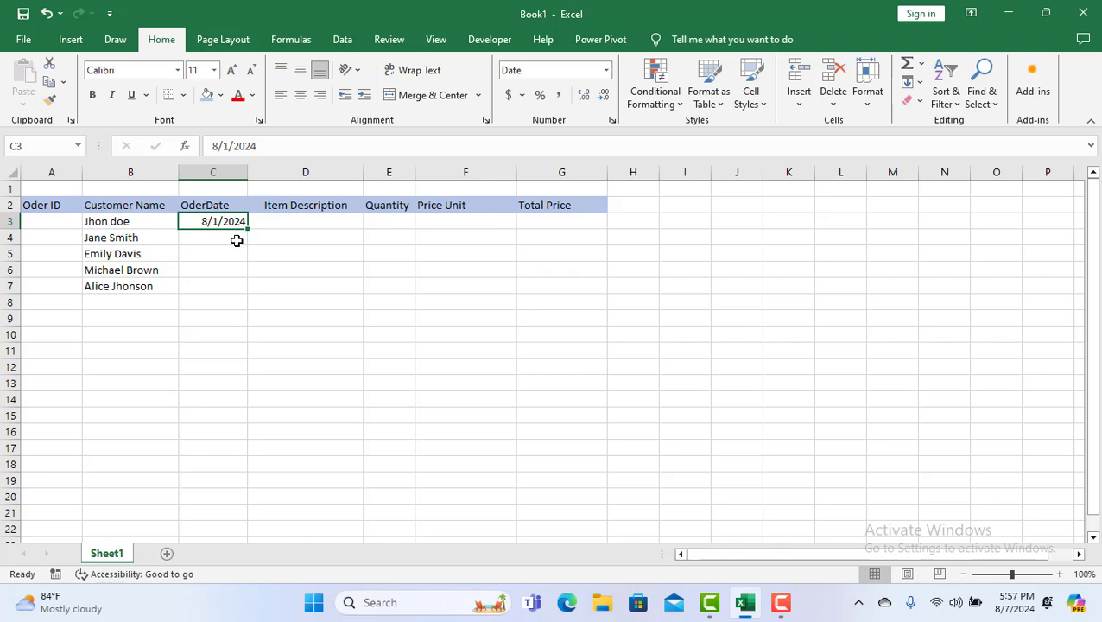
click(606, 70)
click(599, 102)
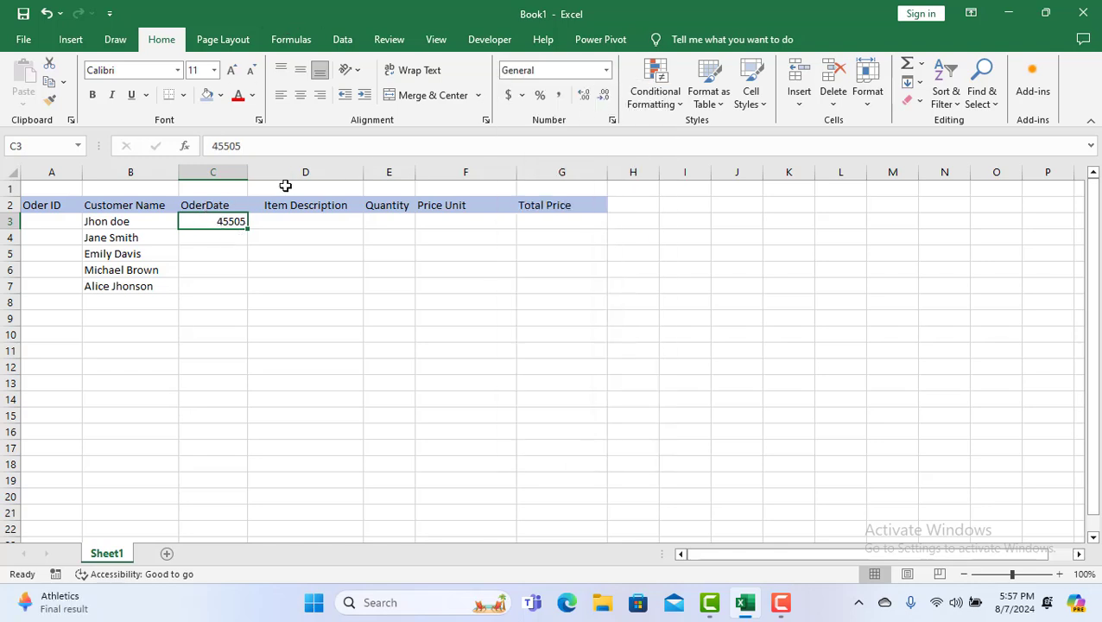
click(606, 70)
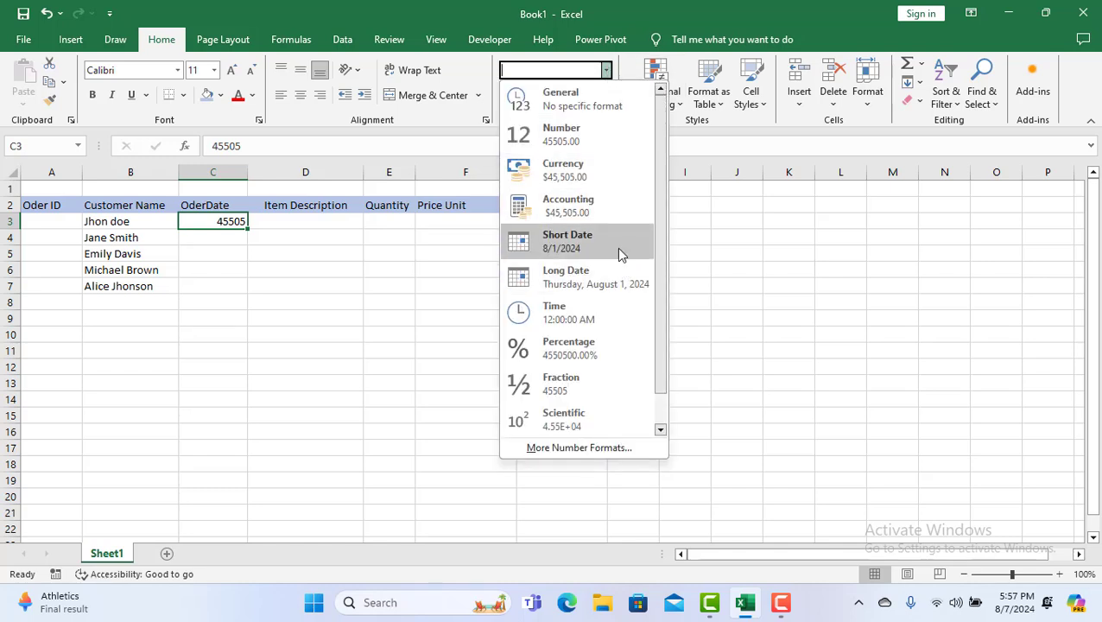
click(617, 247)
Apply the Long Date format to C3 and widen column C to fit the full date
click(606, 70)
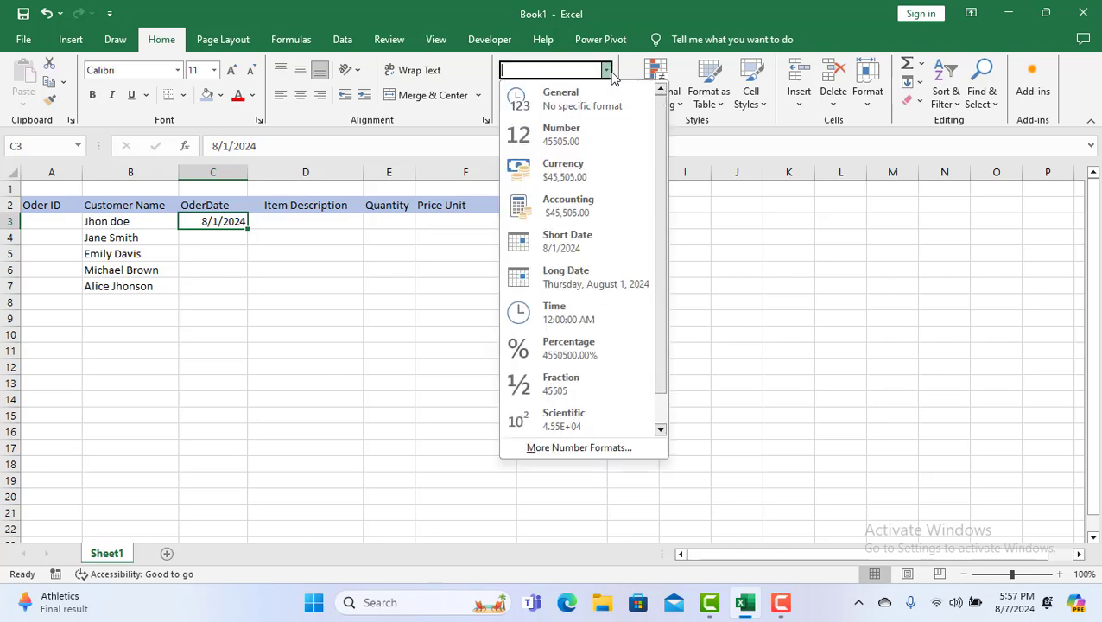
click(609, 279)
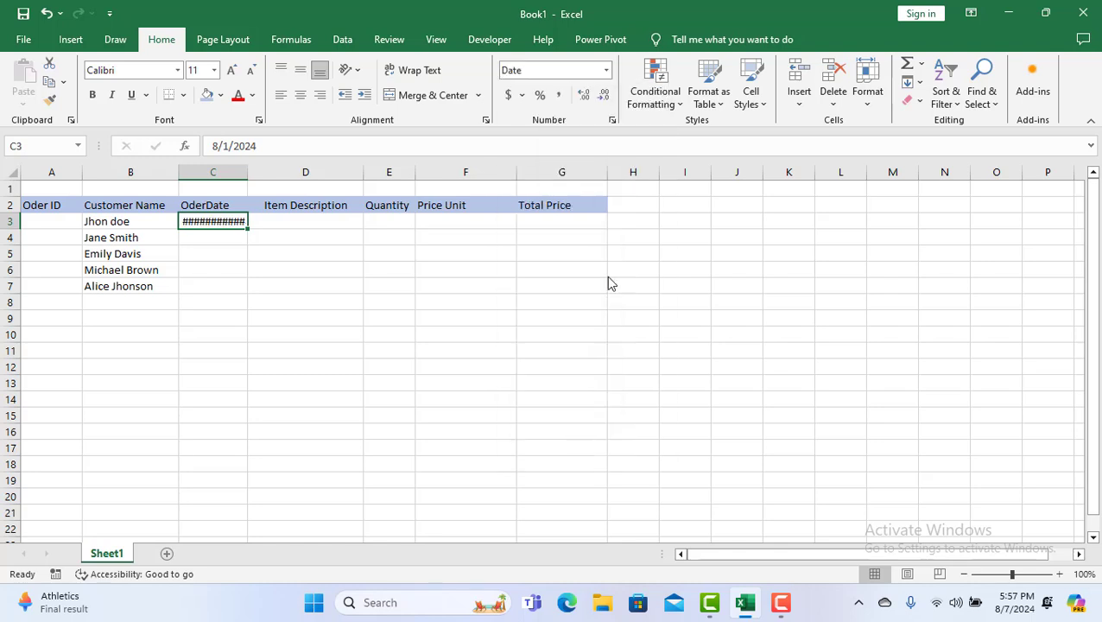
drag(249, 174, 323, 175)
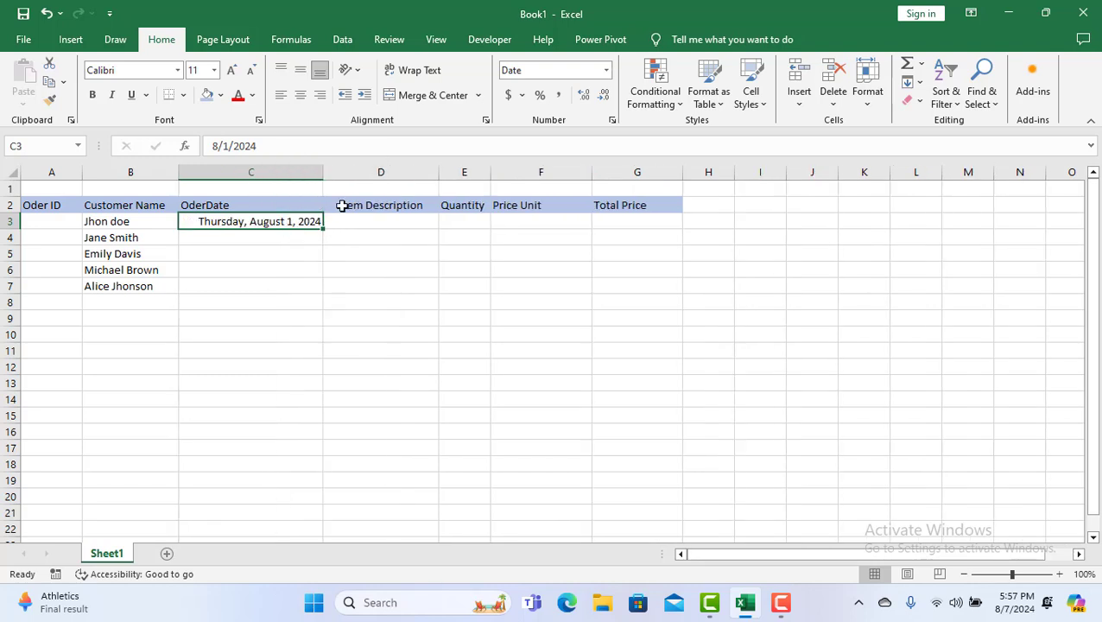
Apply the Short Date format to C3 and fill the date down to C7 as a series of consecutive days
click(607, 71)
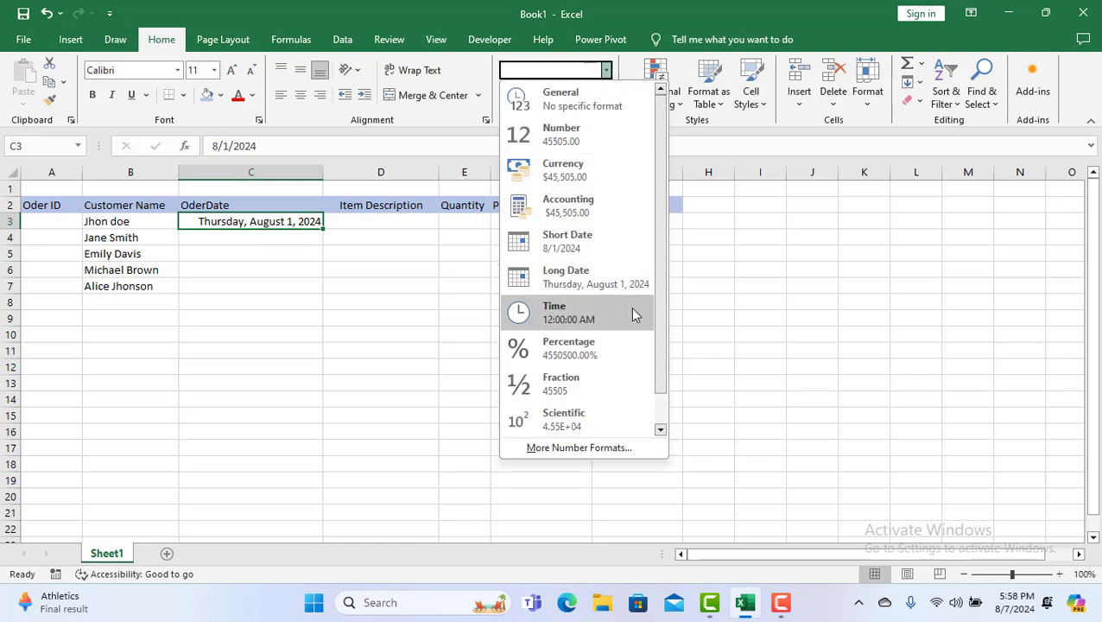
click(615, 259)
click(269, 235)
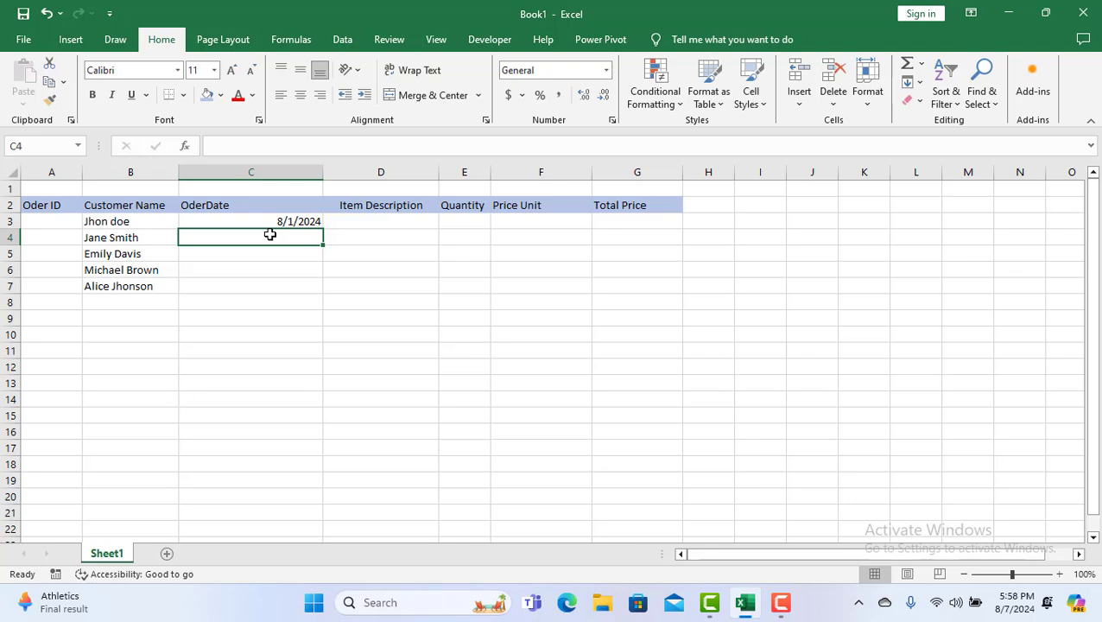
click(291, 217)
drag(321, 227, 318, 294)
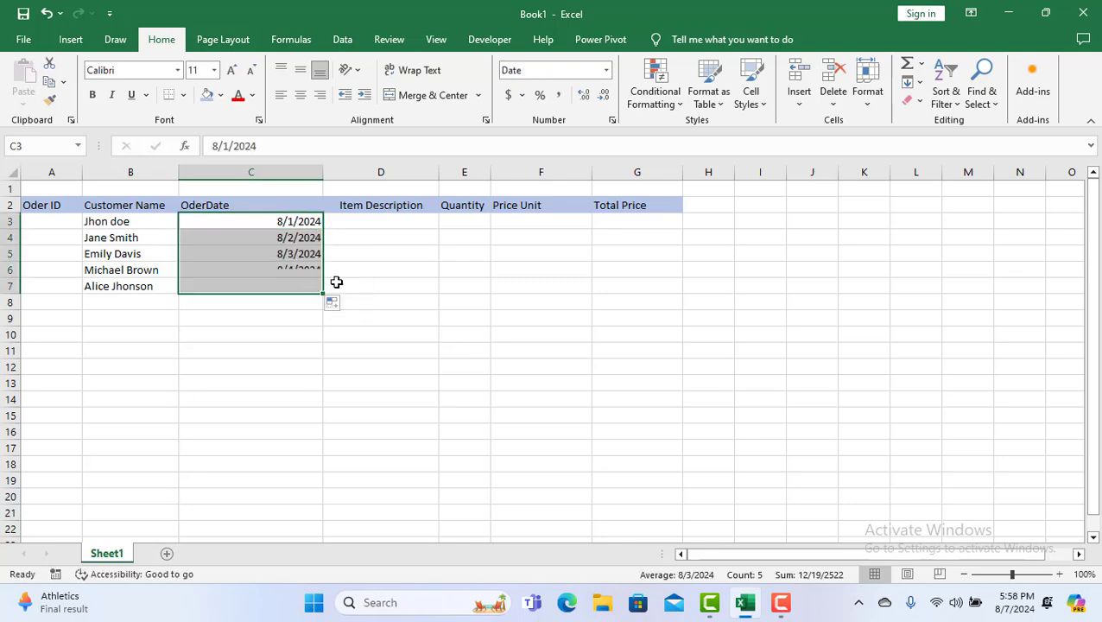
Enter the item descriptions "Clothing" in D3 and "Tailored Shirt" in D4
double_click(377, 221)
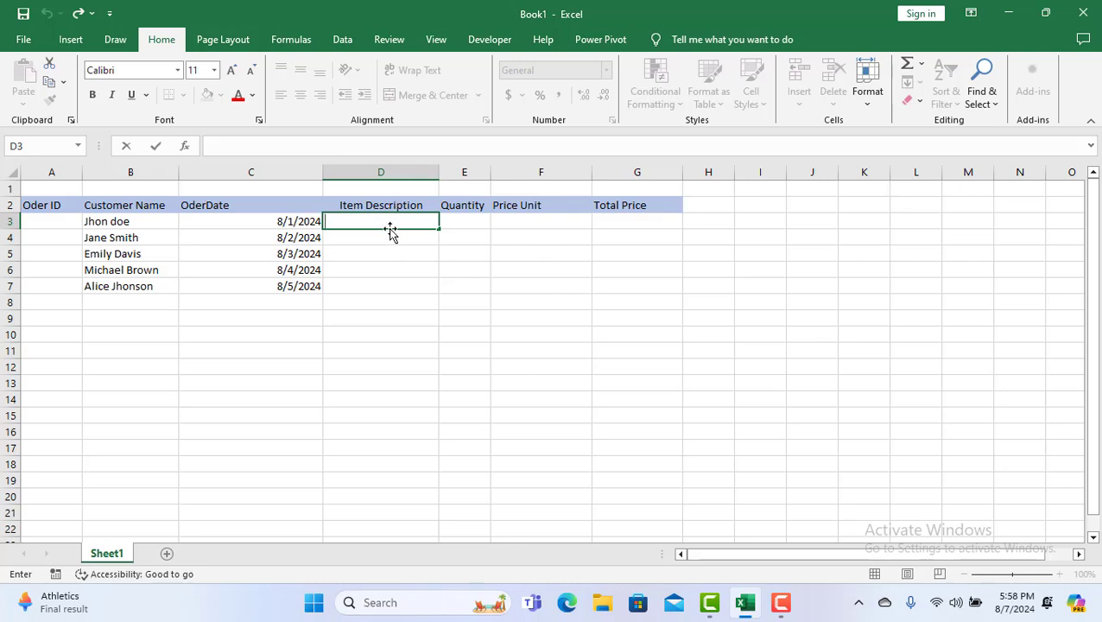
text(Clothinh)
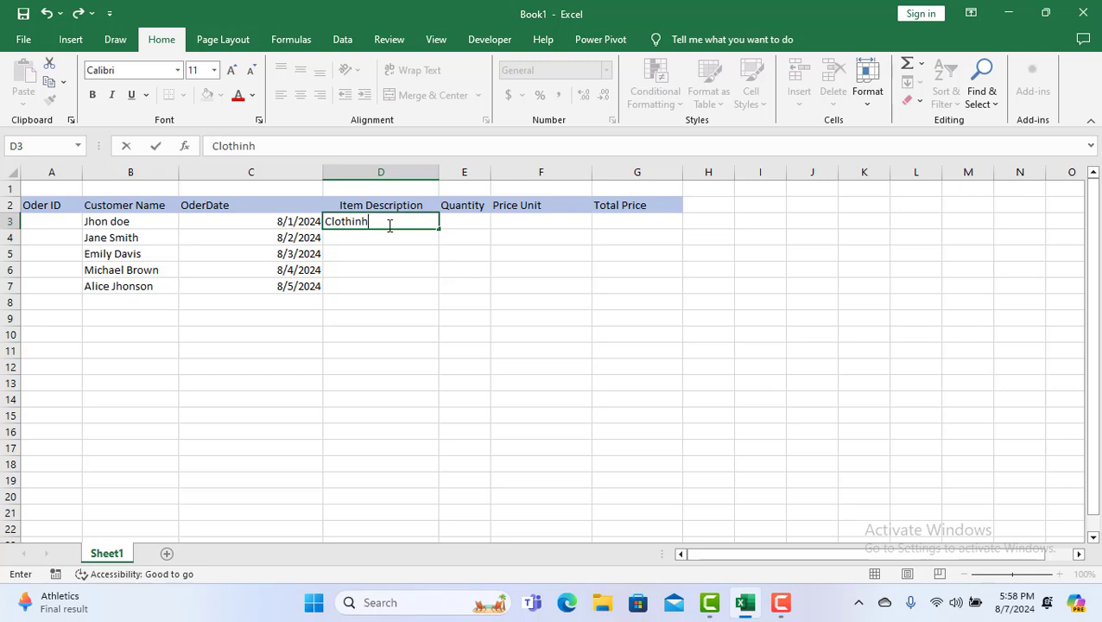
key(BackSpace)
text(h)
key(BackSpace)
text(j)
key(BackSpace)
text(g)
key(Return)
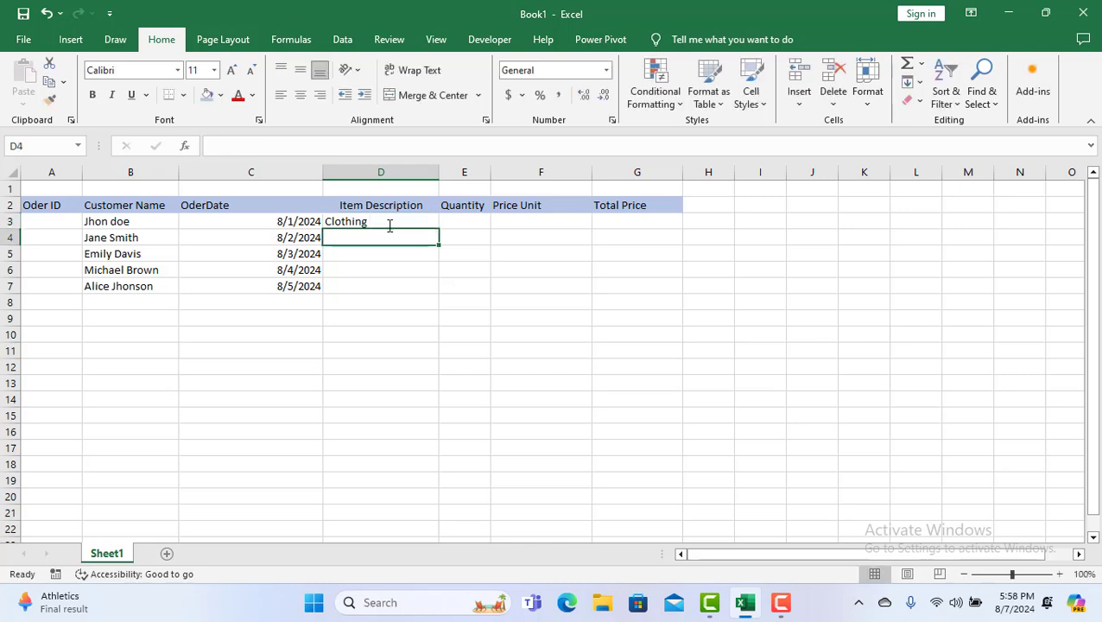
text(T)
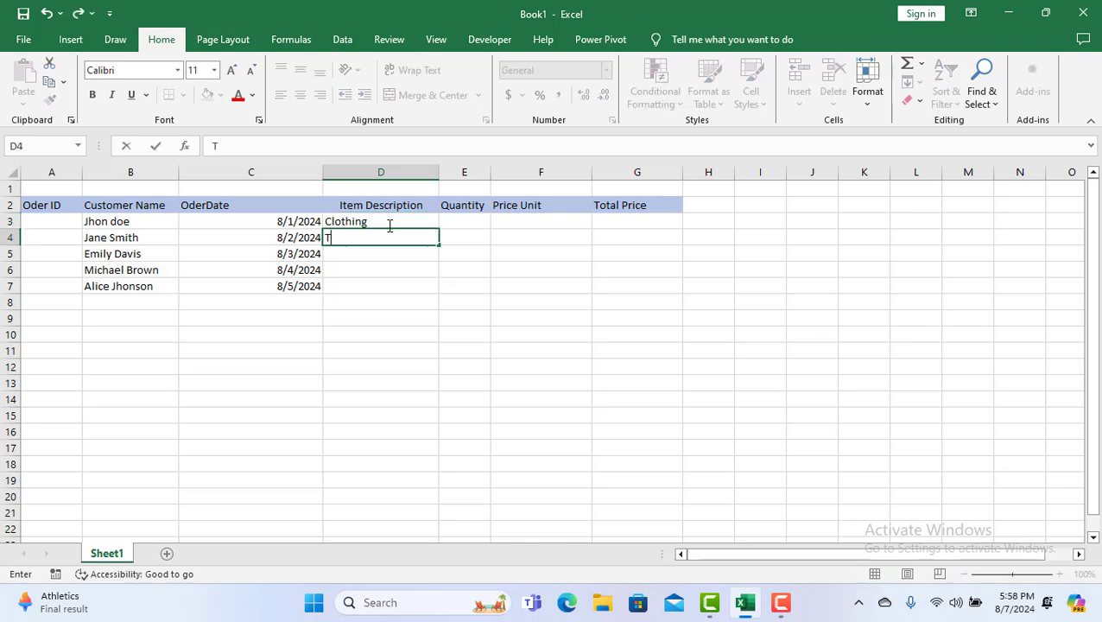
text(ailored Shirt)
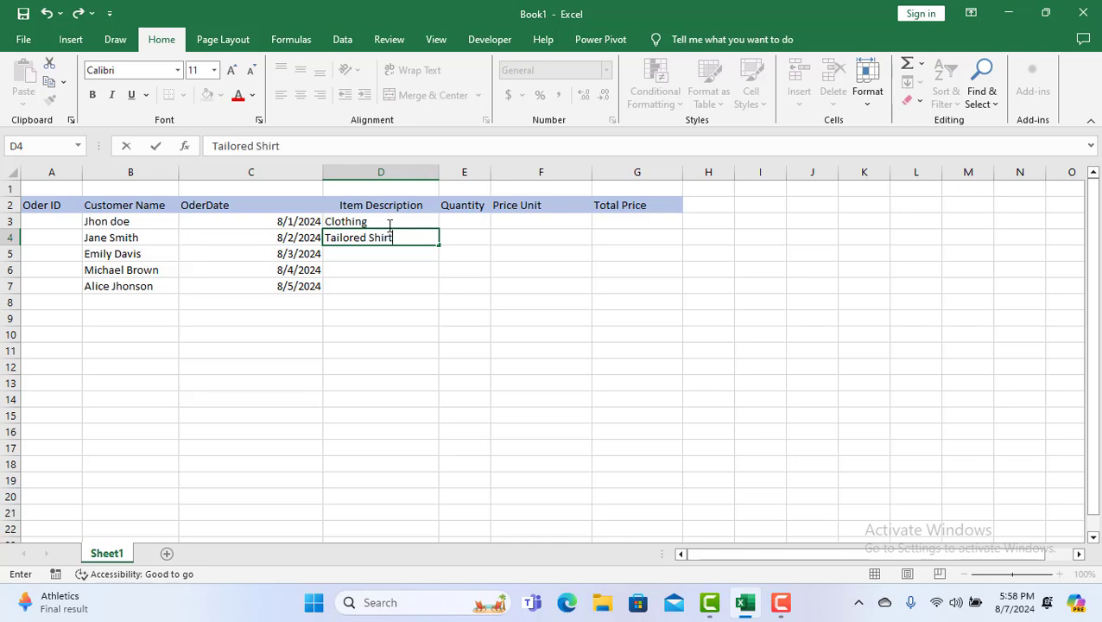
key(Return)
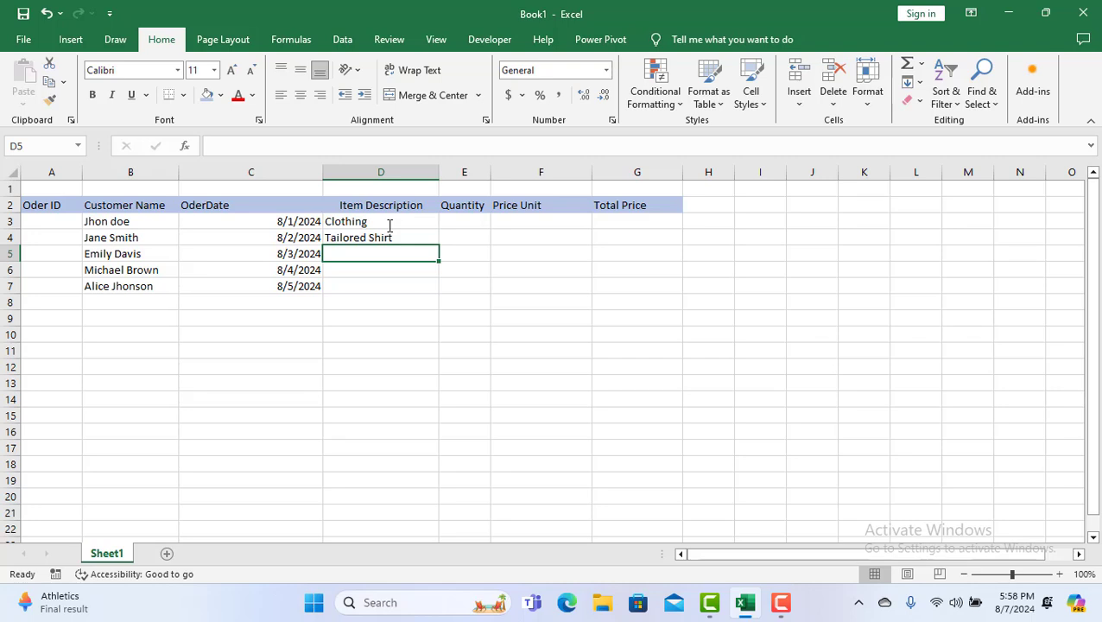
Enter "Alteration (simple Hem)" in D5 and widen column D to fit the text
text(Al)
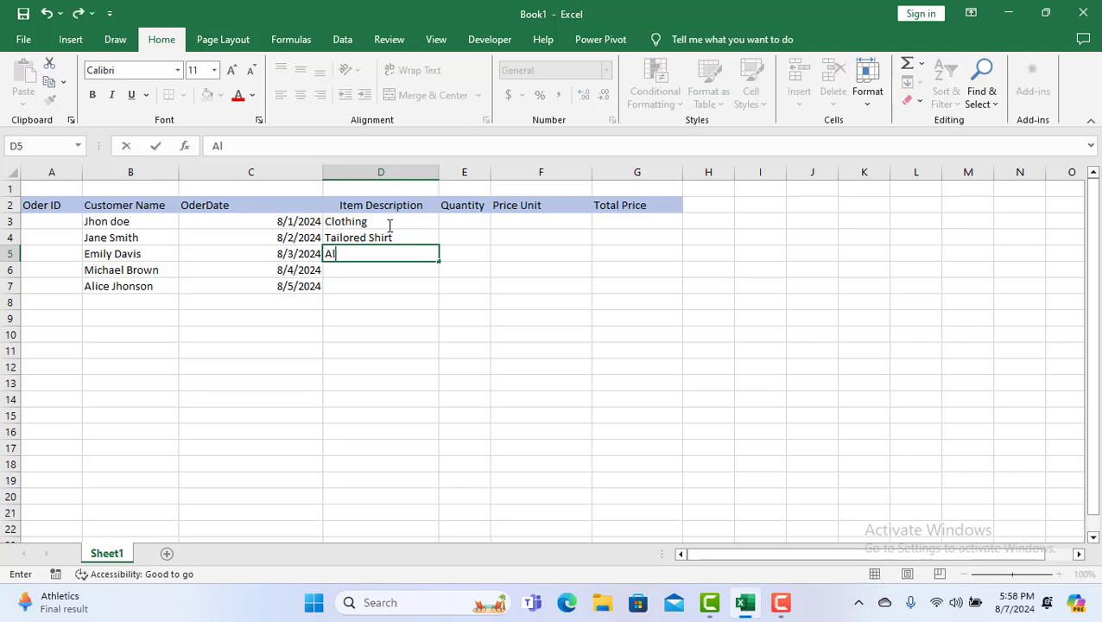
text(teration (sim)
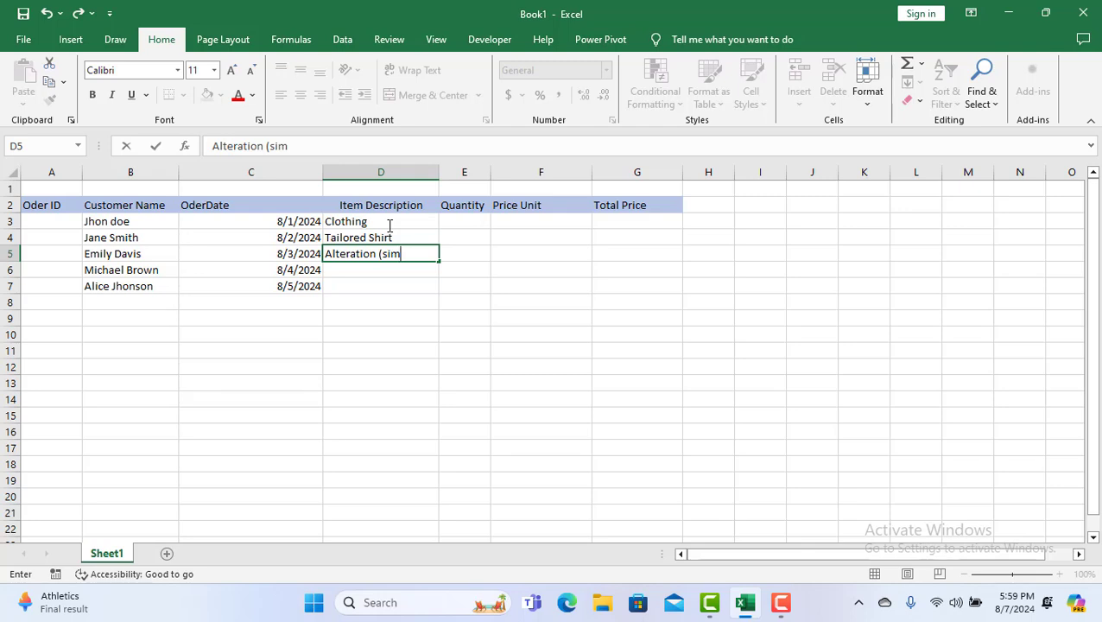
text(p)
key(BackSpace)
text(ple Hem))
key(Return)
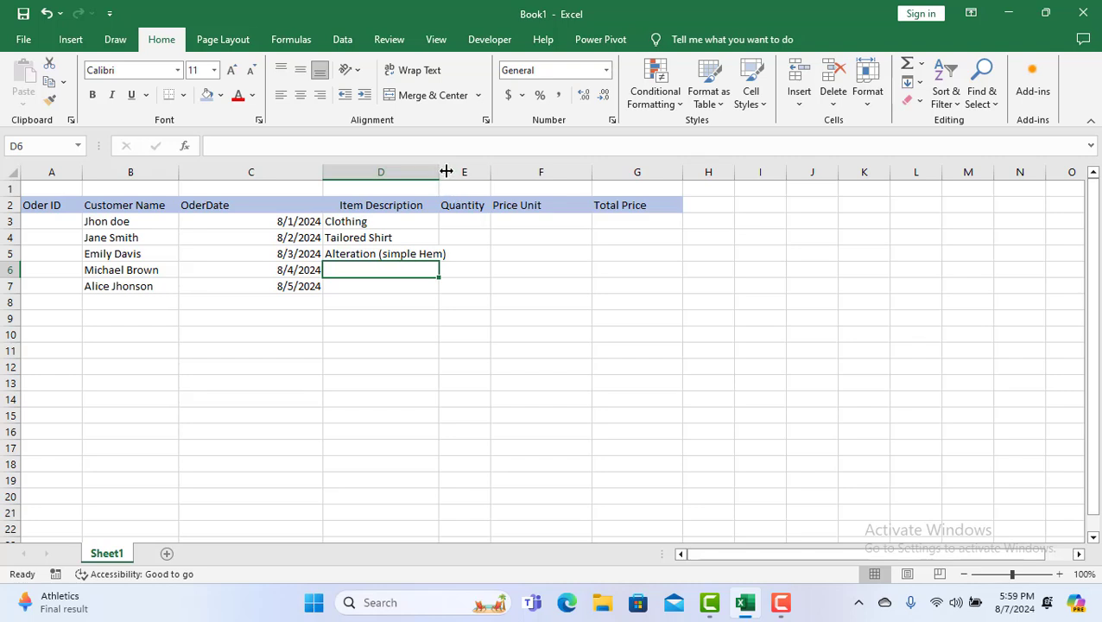
drag(443, 171, 460, 170)
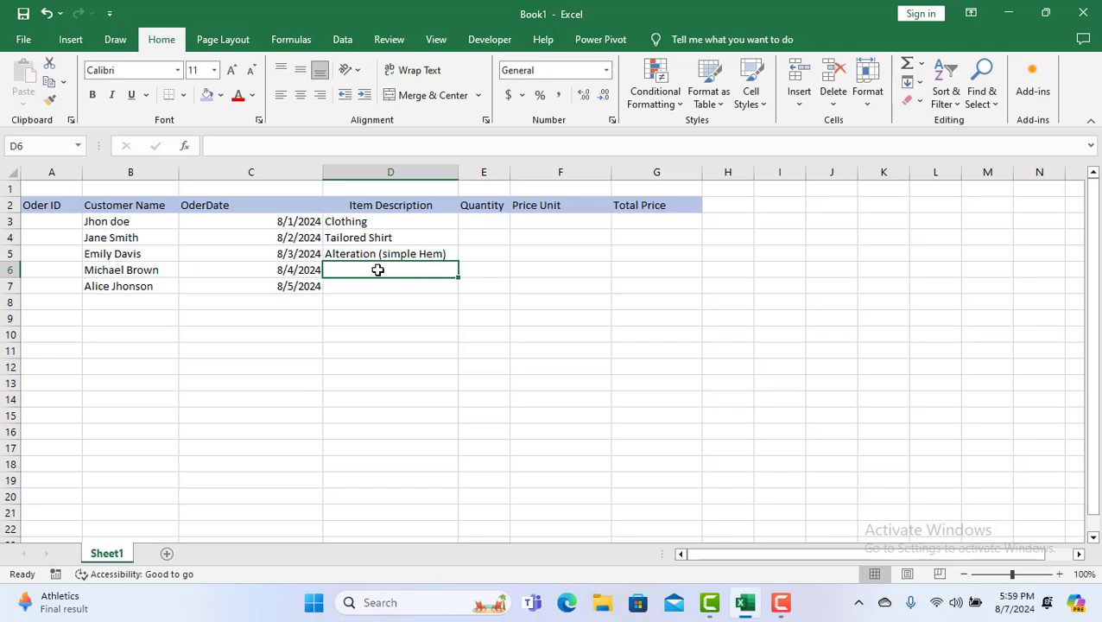
Enter the item descriptions "Alteration (Complex)" in D6 and "Designer Dress" in D7
text(A)
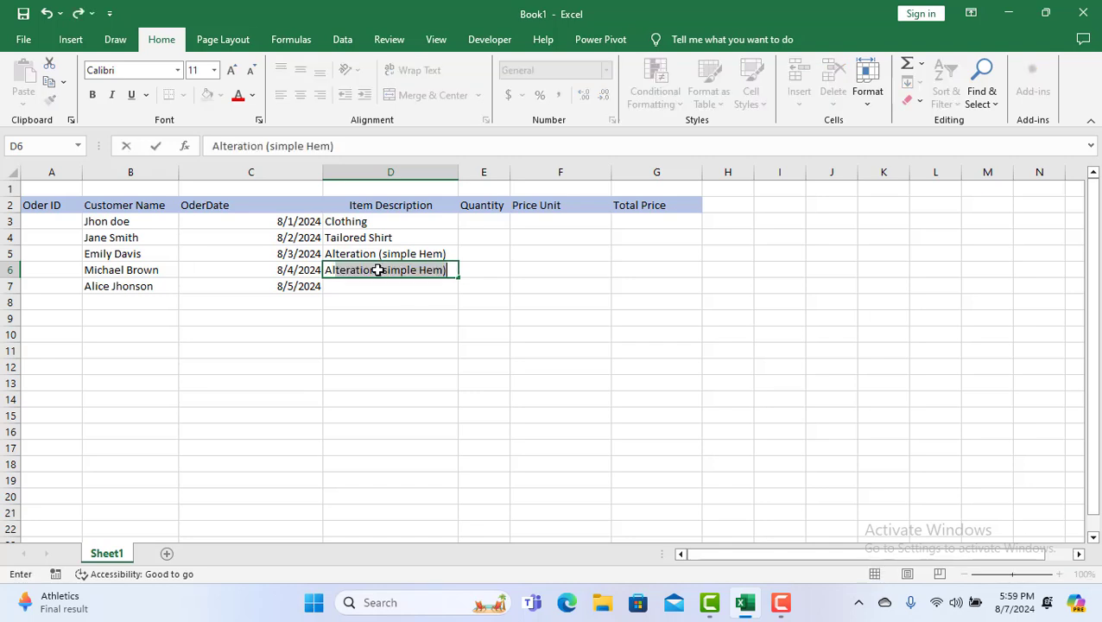
text(lteration ()
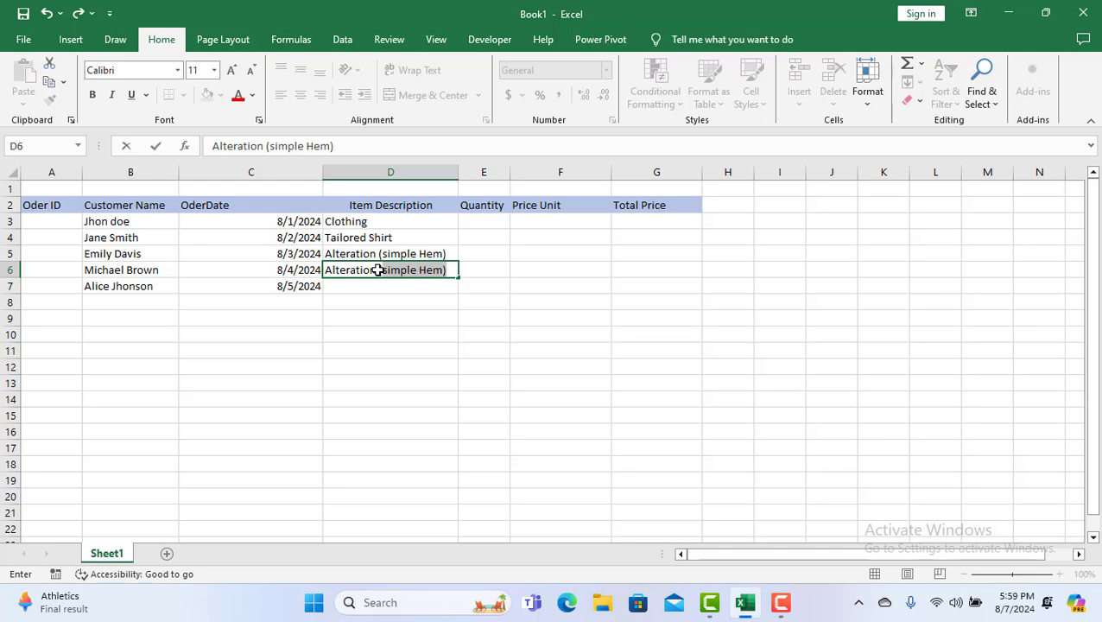
text(Com)
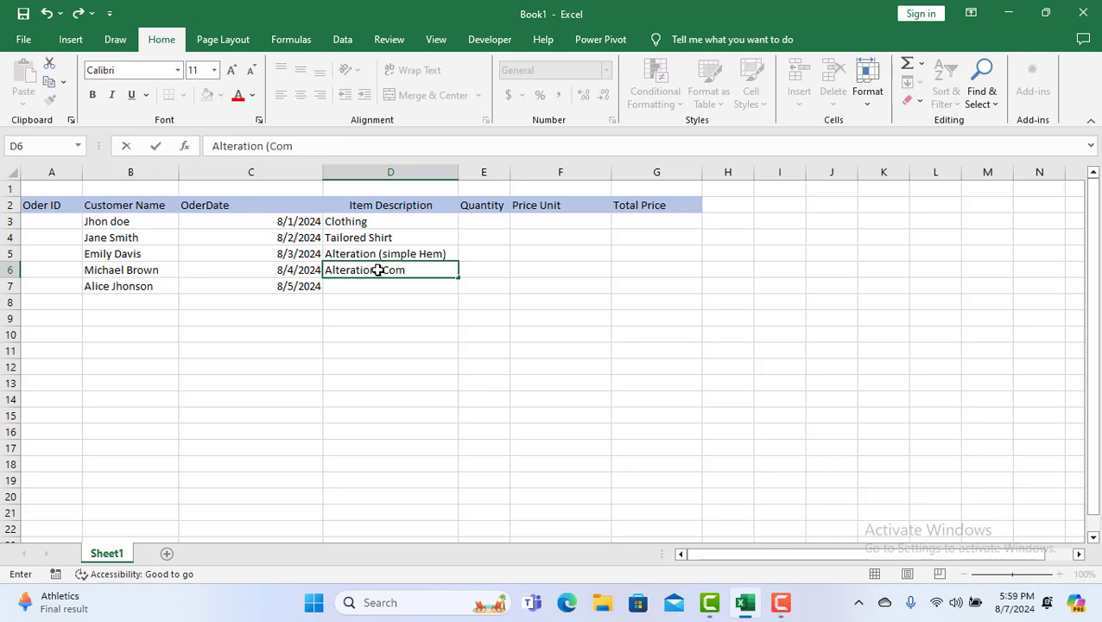
text(plex))
key(Return)
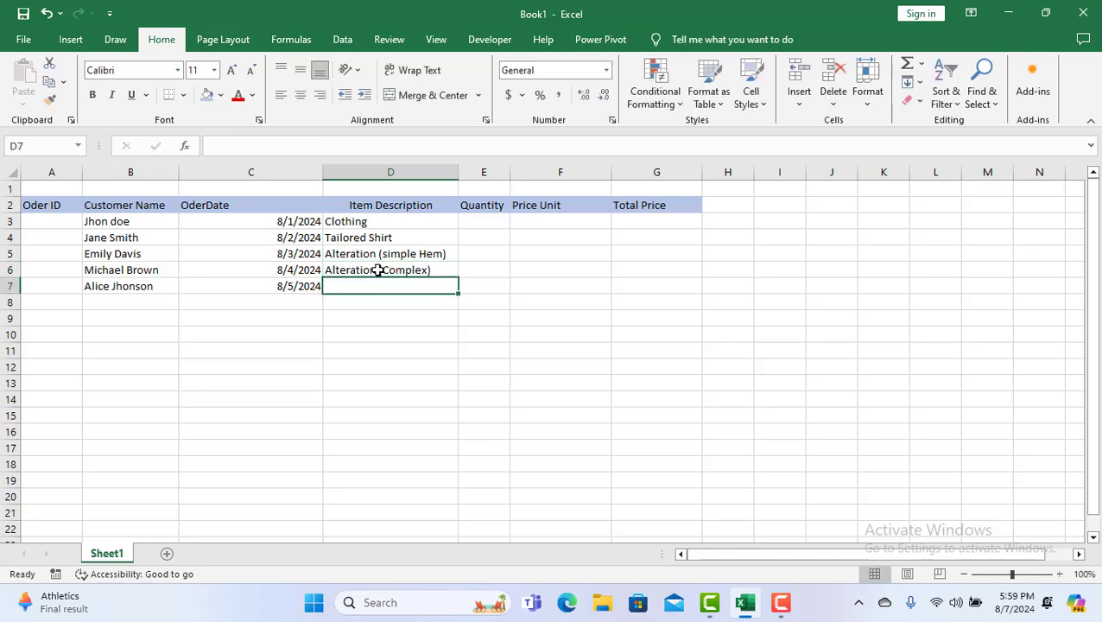
text(Des)
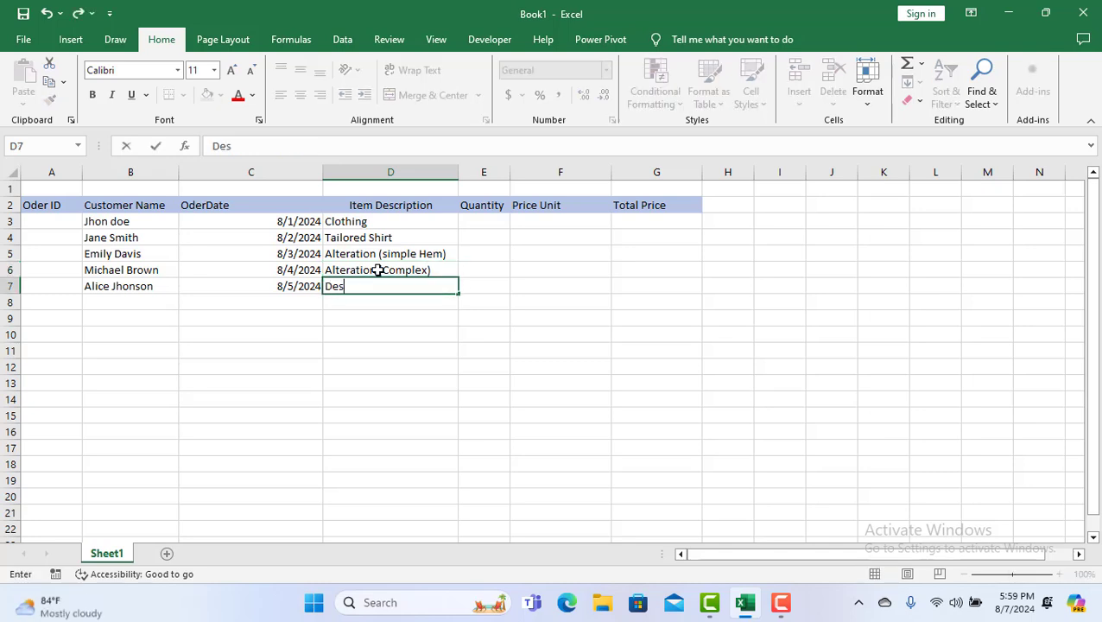
text(ign)
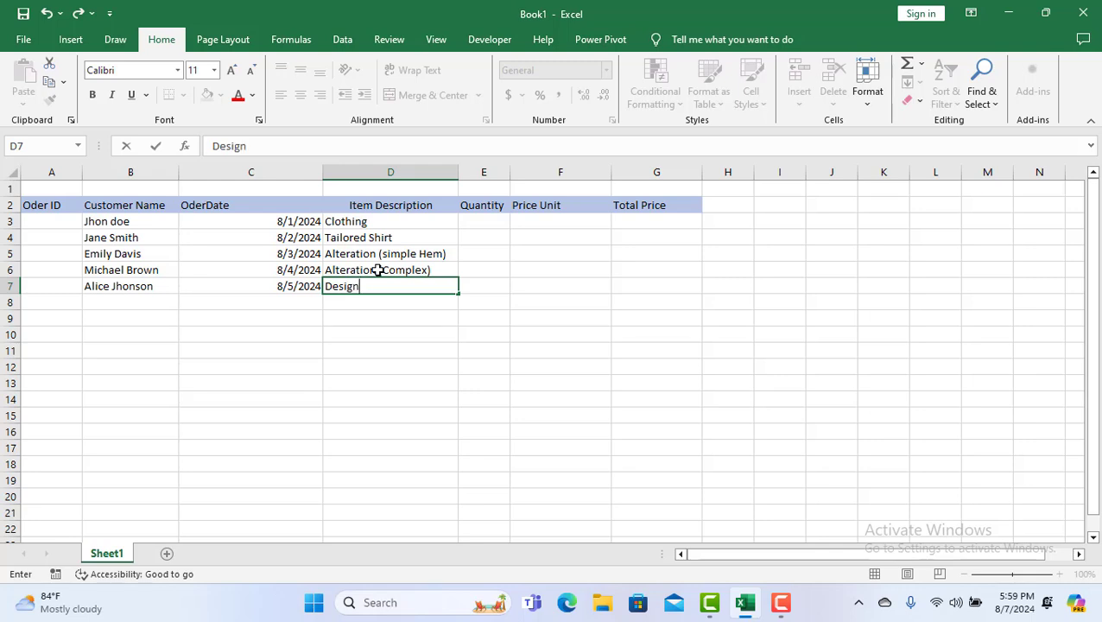
text(er Dress)
Fill the Quantity column from E3 to E7 with 1, 2, 3, 1 and 2
click(483, 223)
text(1)
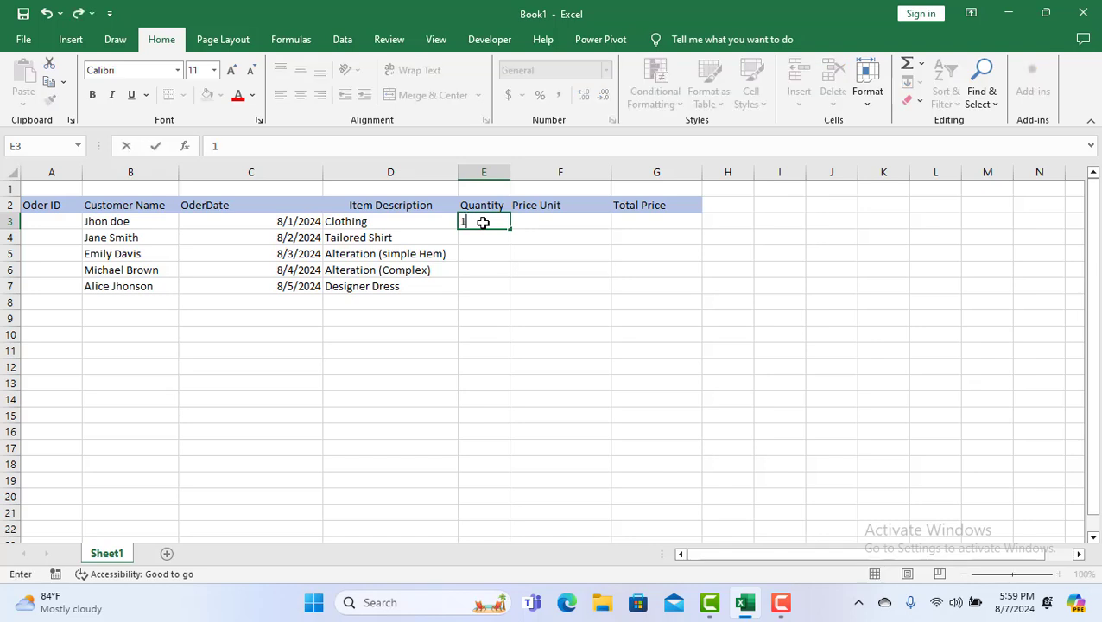
key(Return)
text(2)
key(Return)
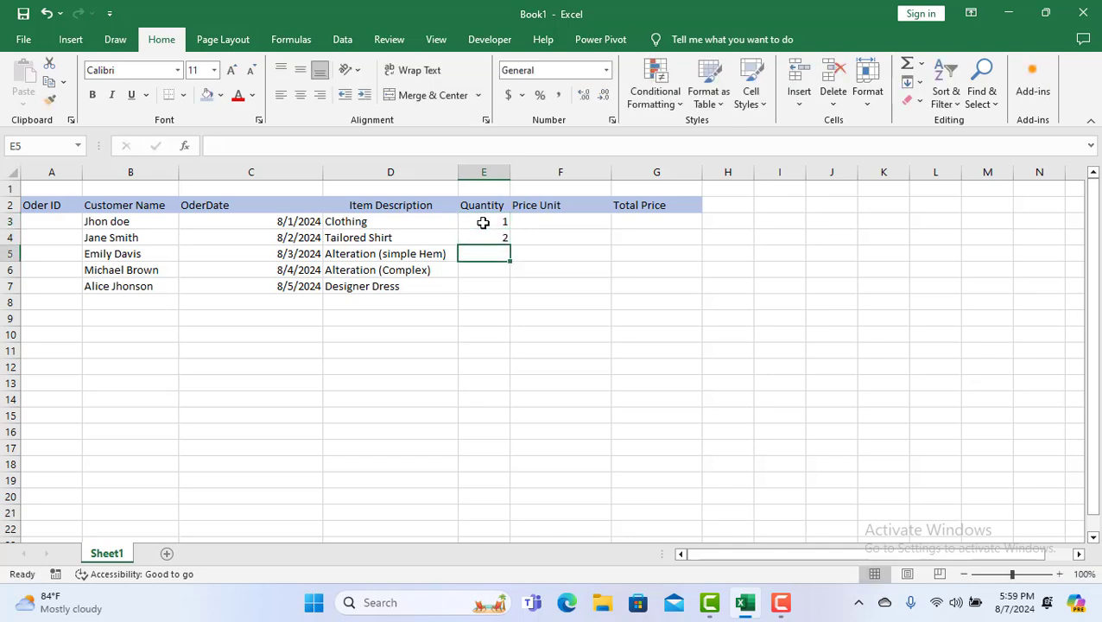
text(3)
key(Return)
text(1)
key(Return)
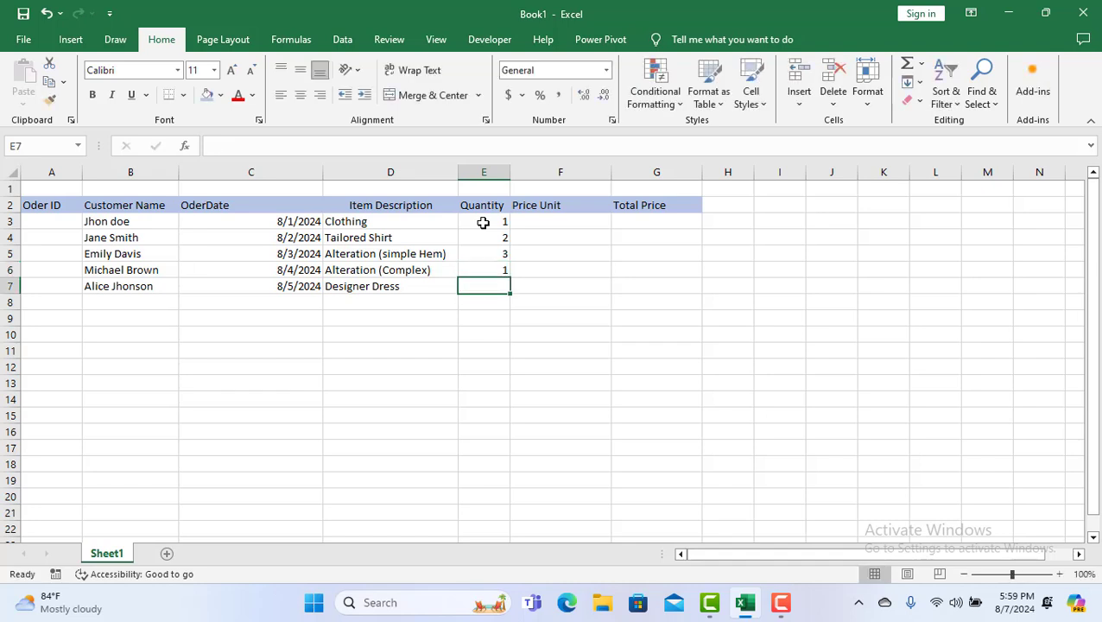
text(2)
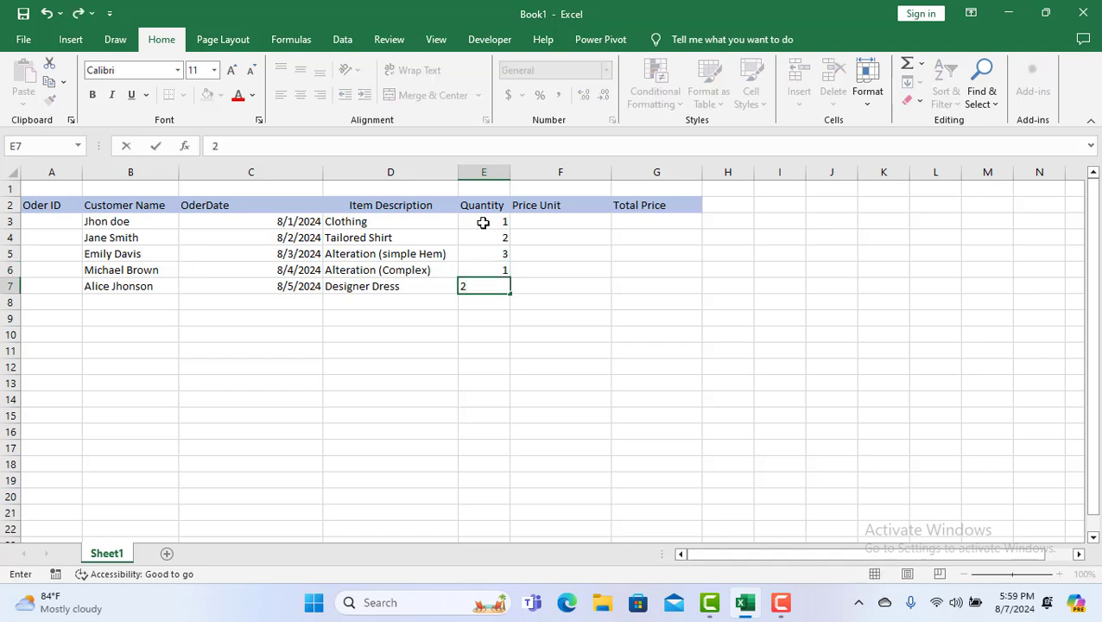
Fill the Price Unit column from F3 to F7 with 1200, 800, 450, 600 and 350
click(556, 222)
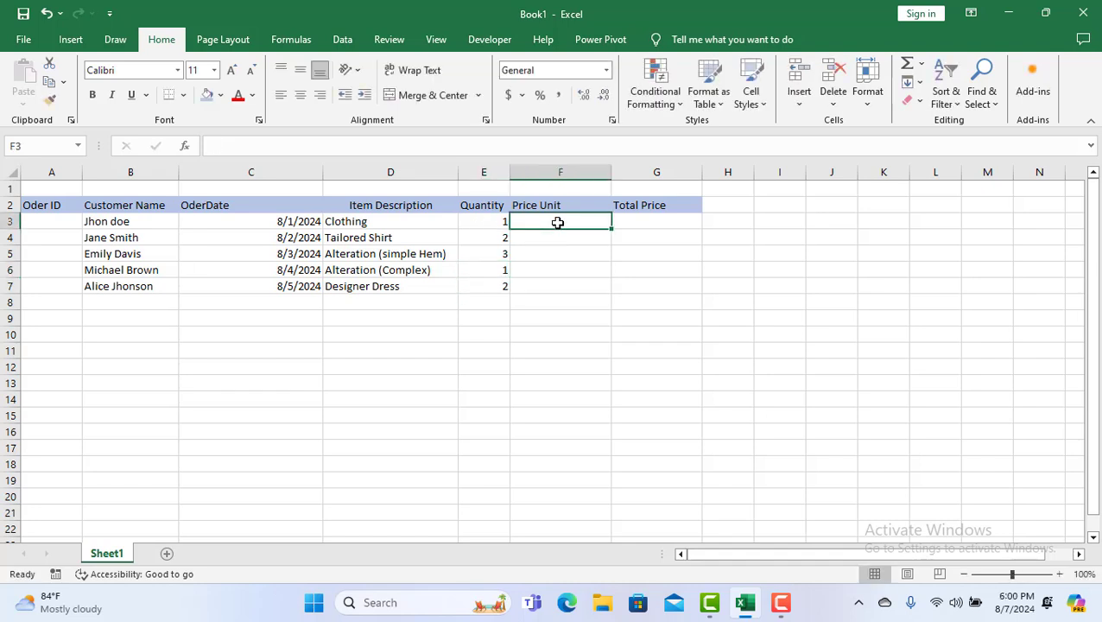
text(12)
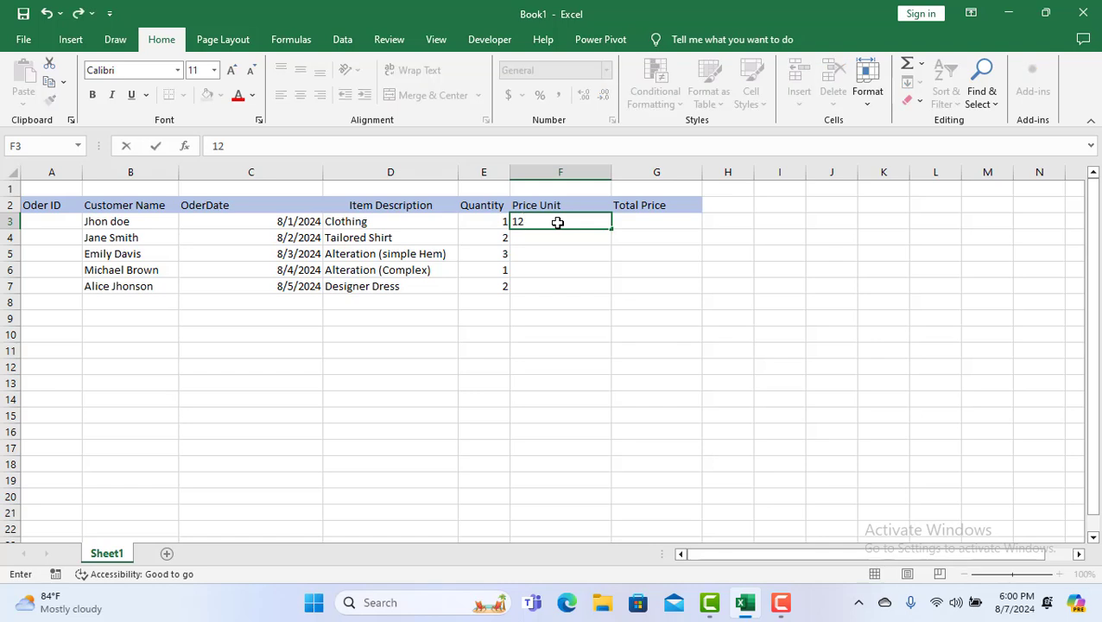
text(00)
key(Return)
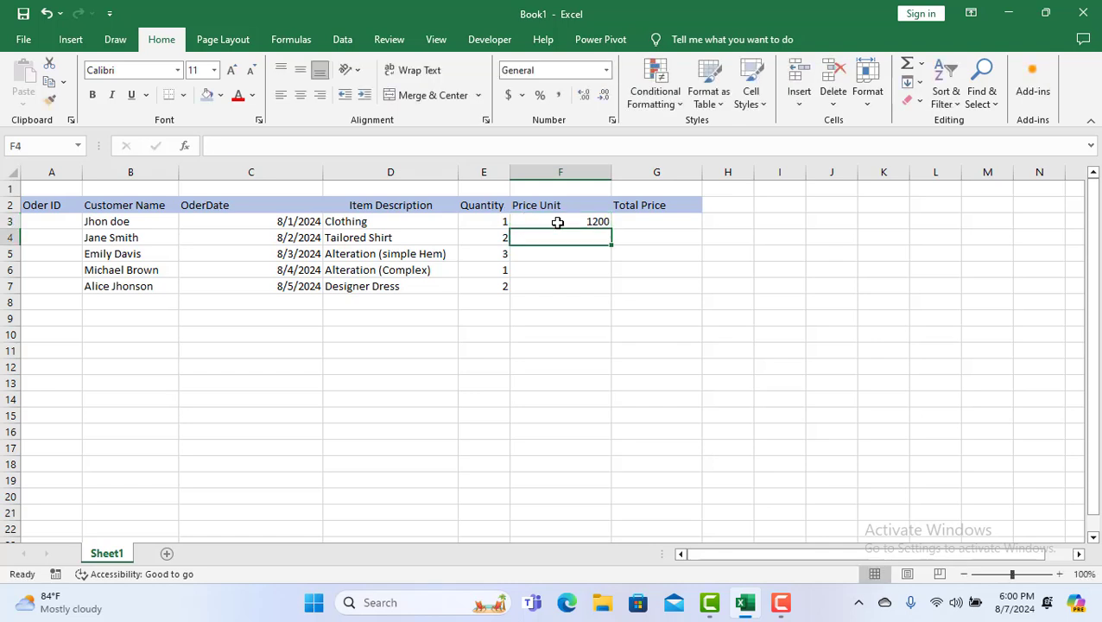
text(800)
key(Return)
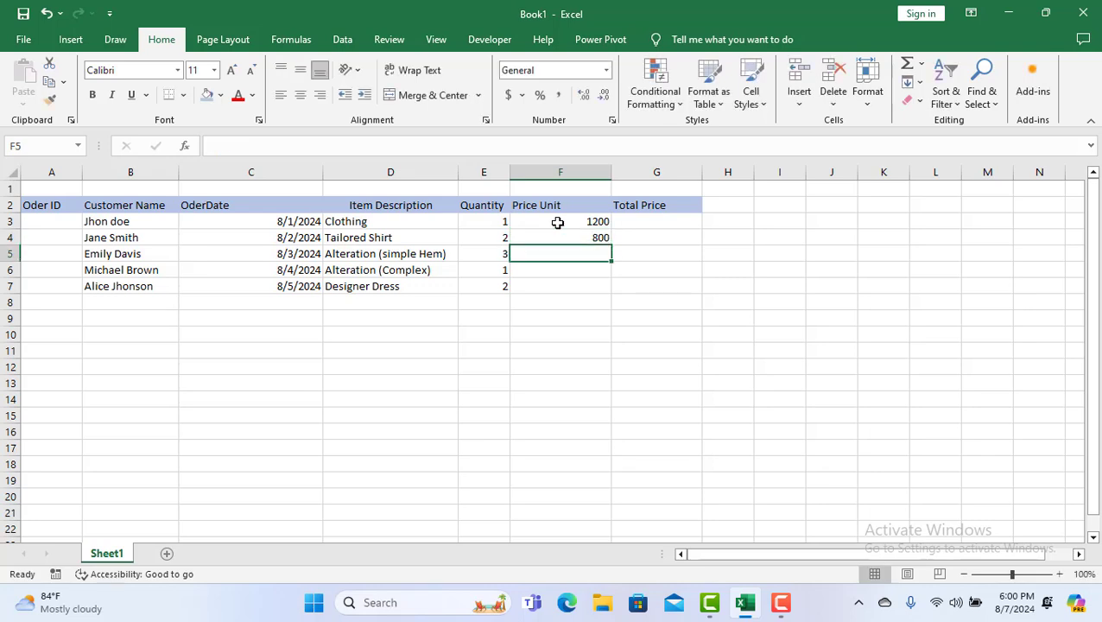
text(450)
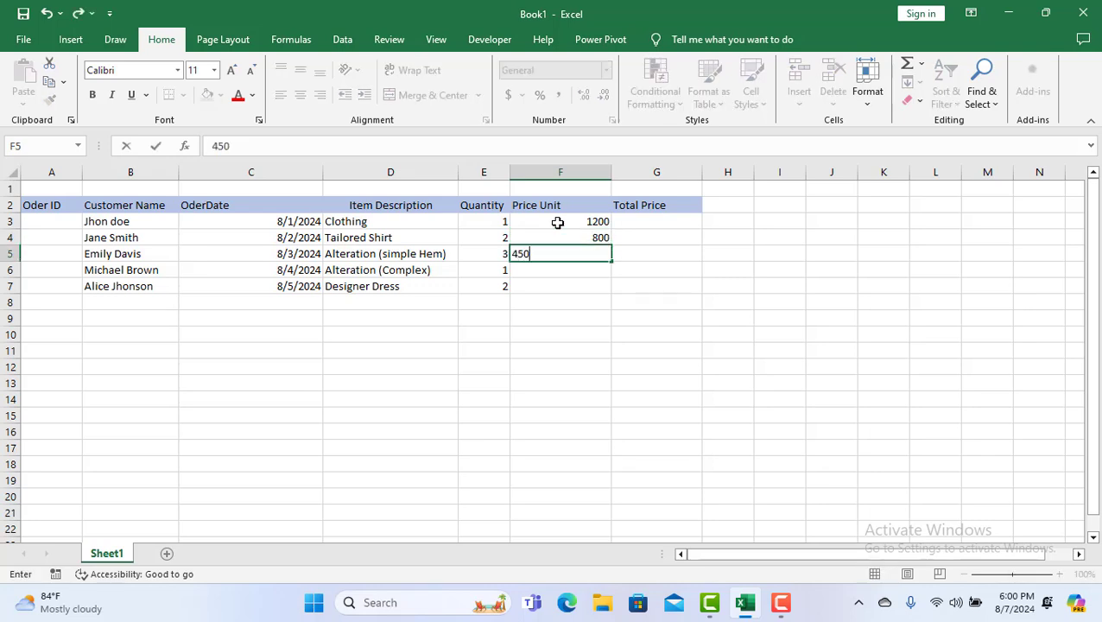
key(Return)
text(600)
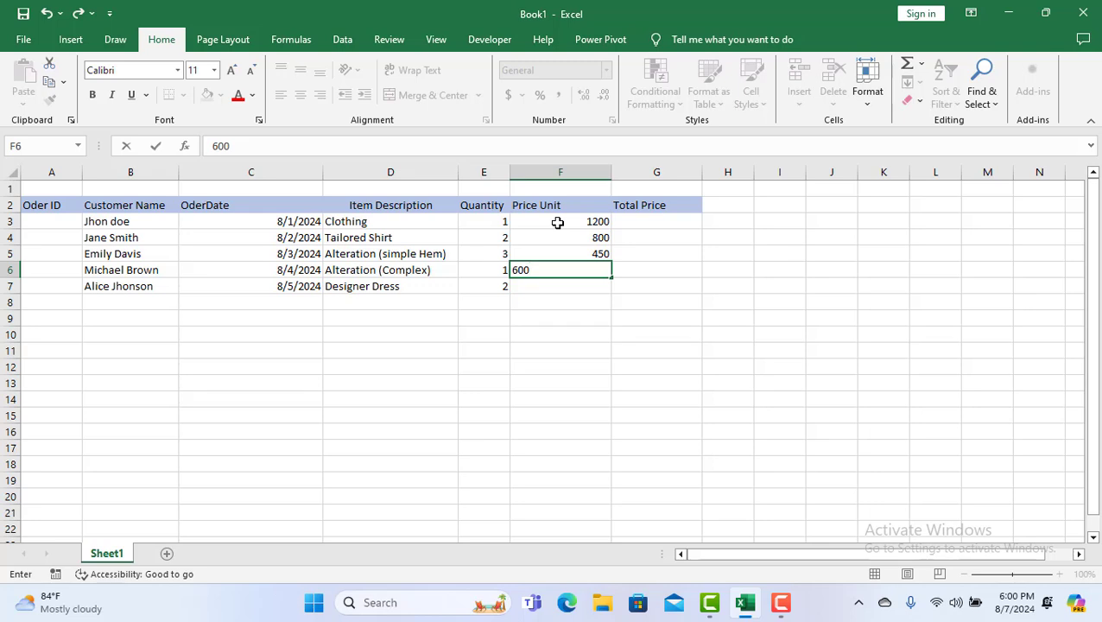
key(Return)
text(350)
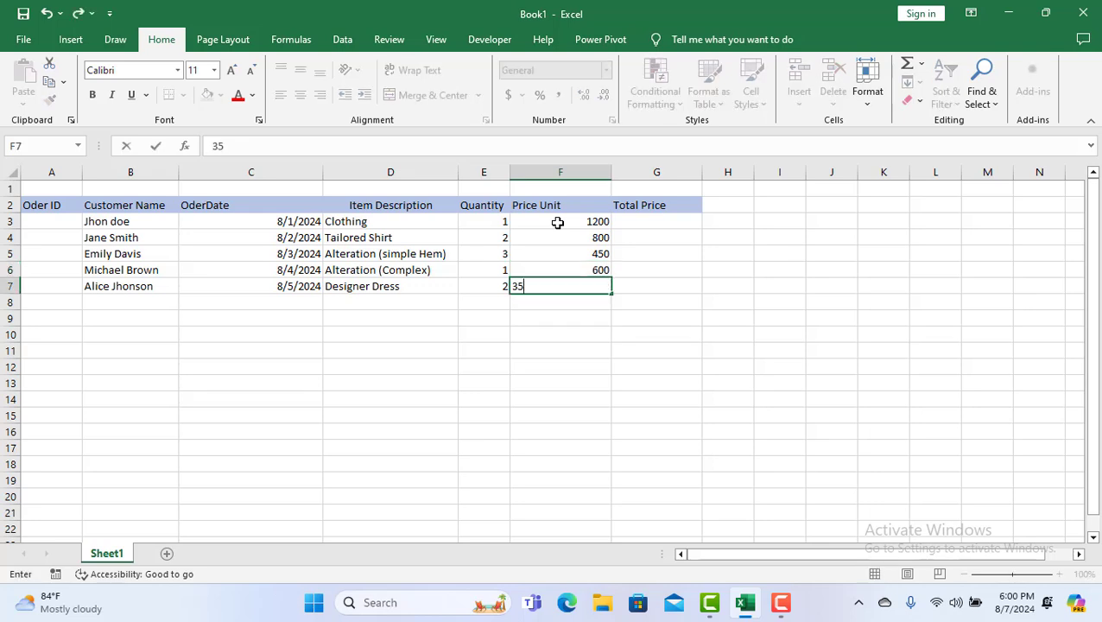
click(678, 225)
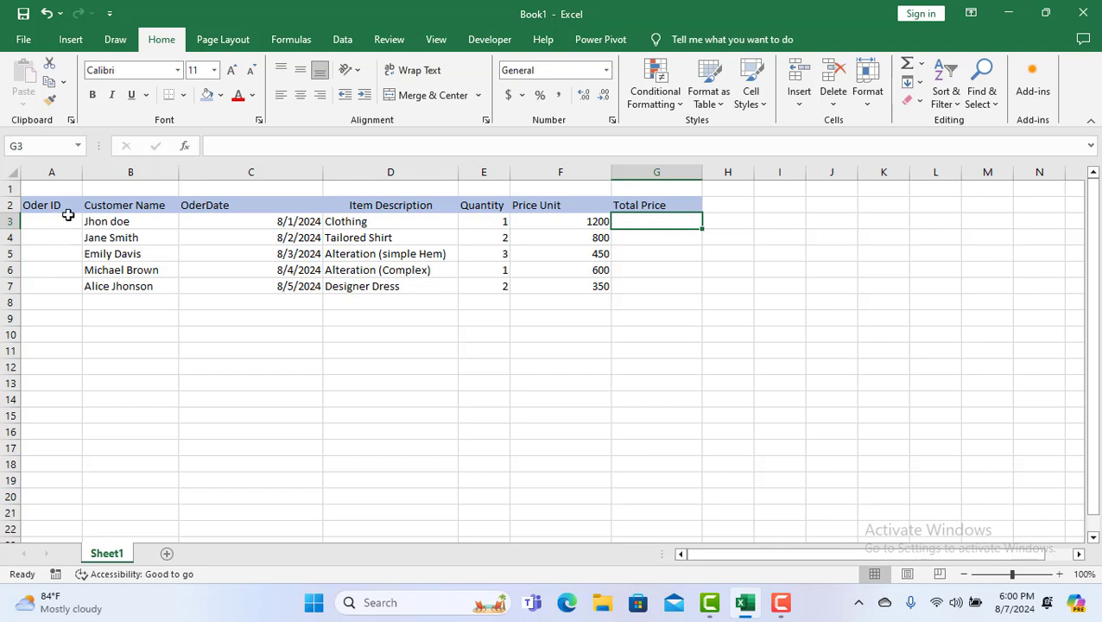
Widen column A and enter the order ID formula =C3&"-"&TEXT(ROW(A2),"000") in A3
drag(83, 174, 145, 177)
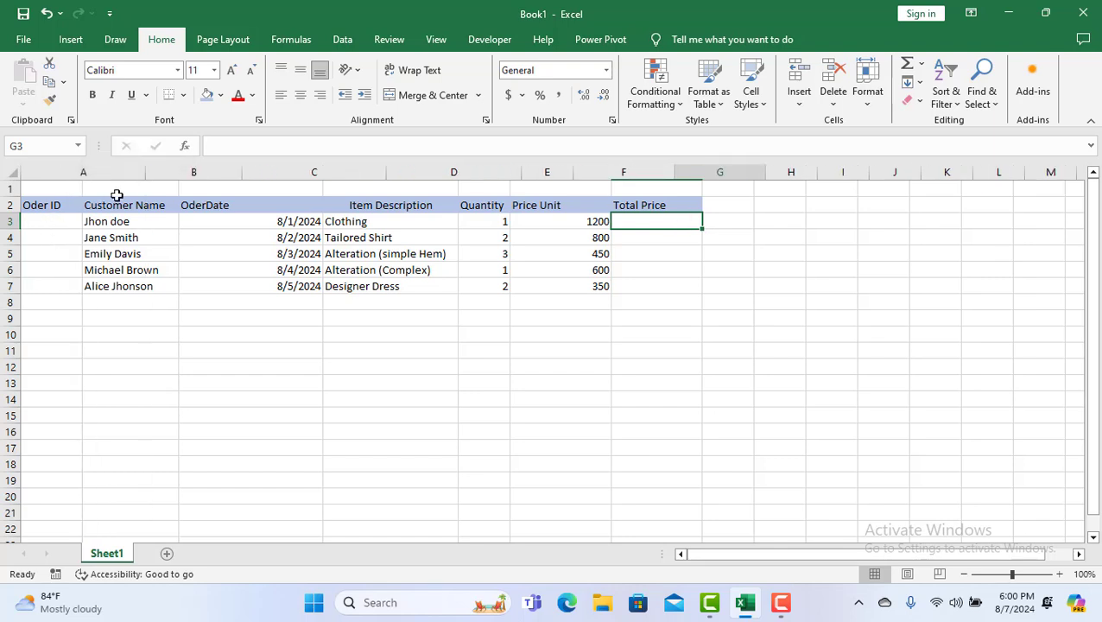
double_click(61, 222)
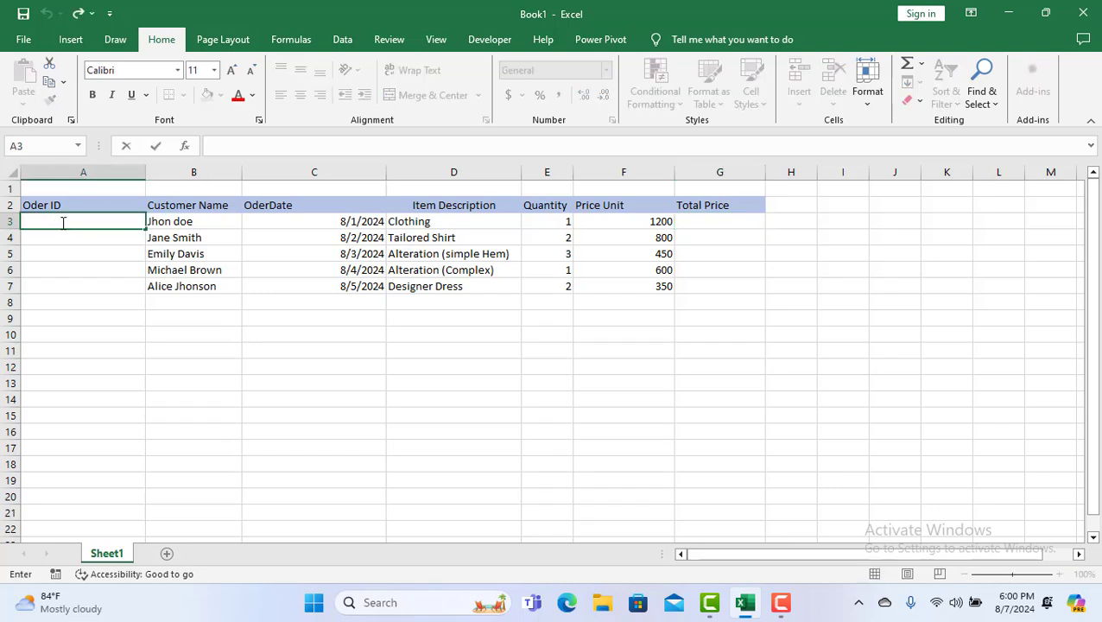
text(=)
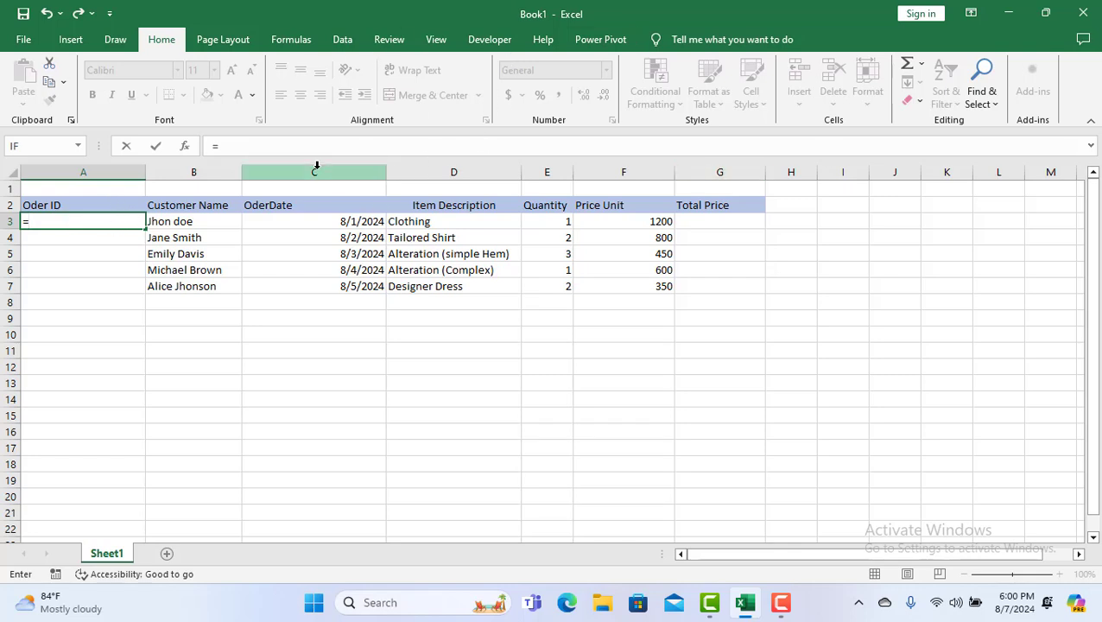
click(330, 223)
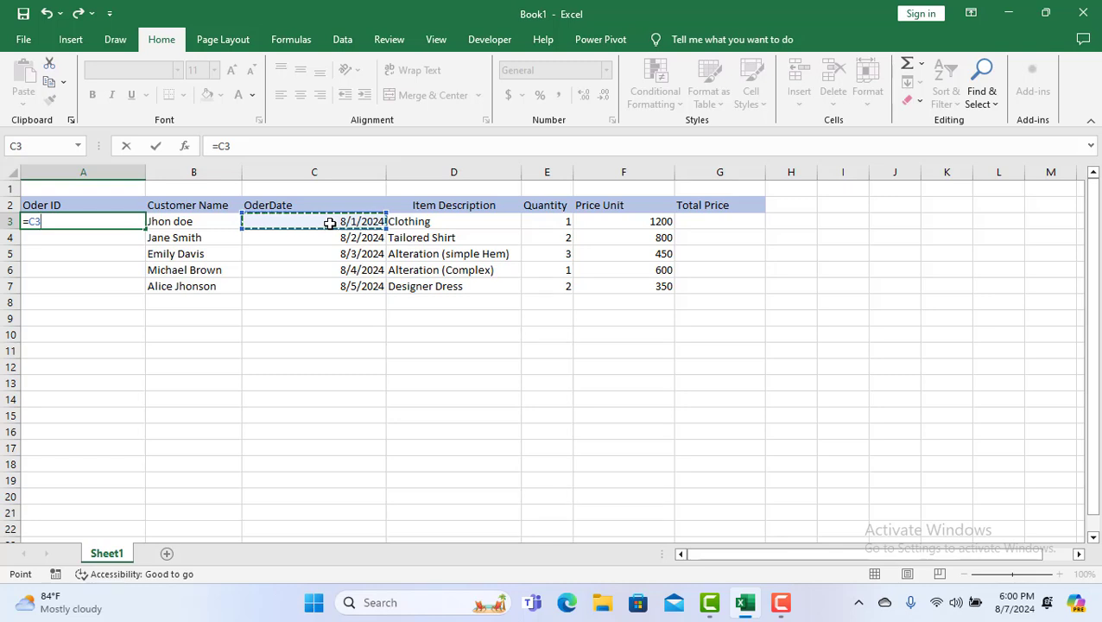
text(&)
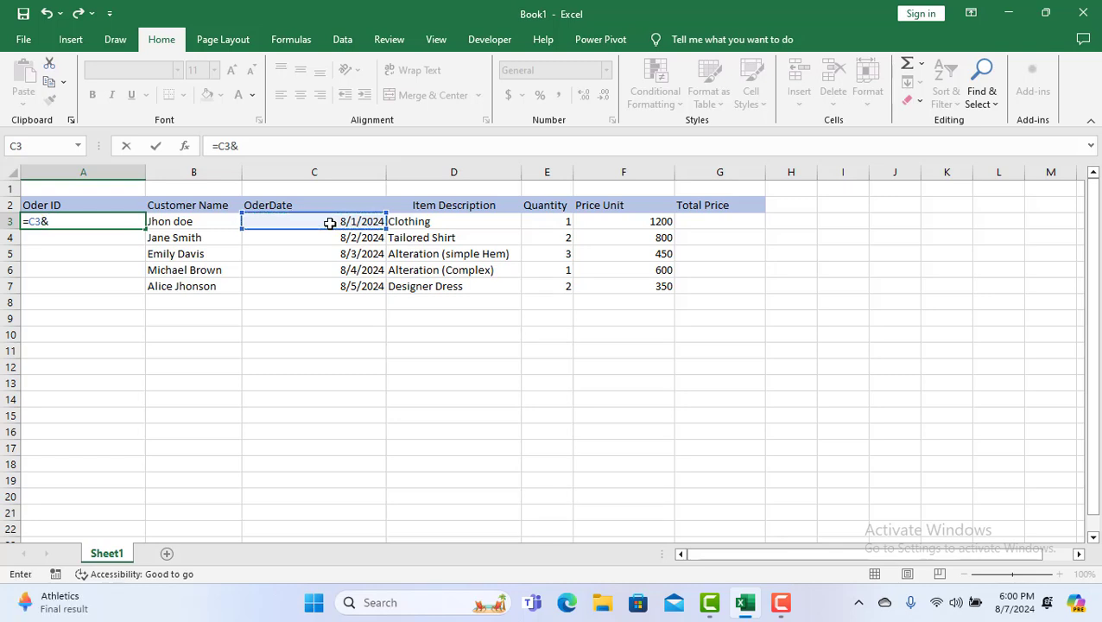
text("-")
text(&Text)
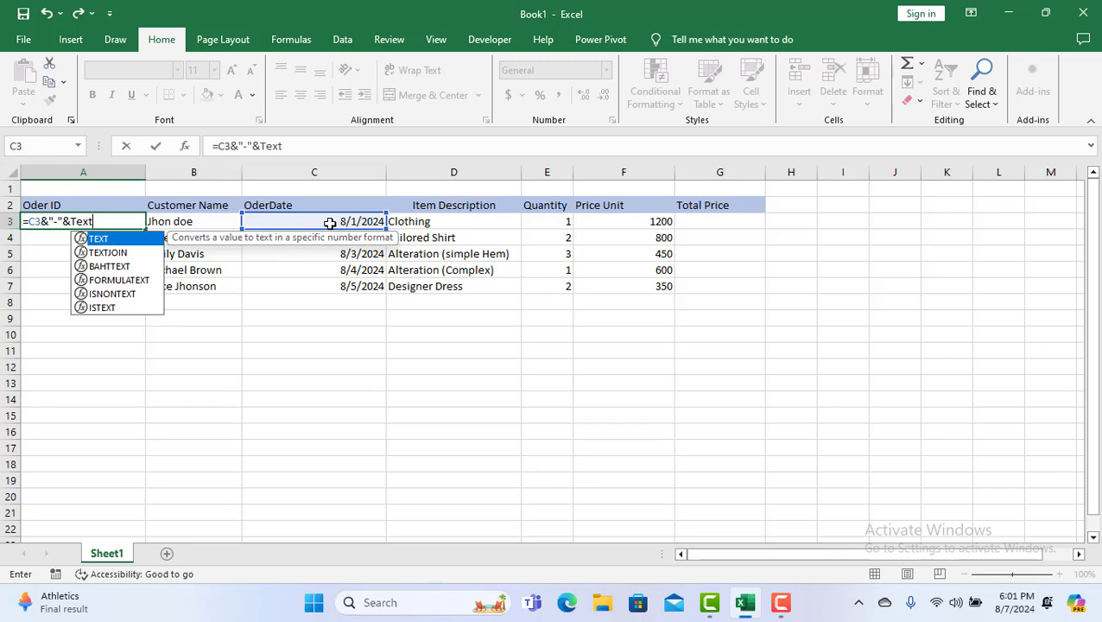
text(()
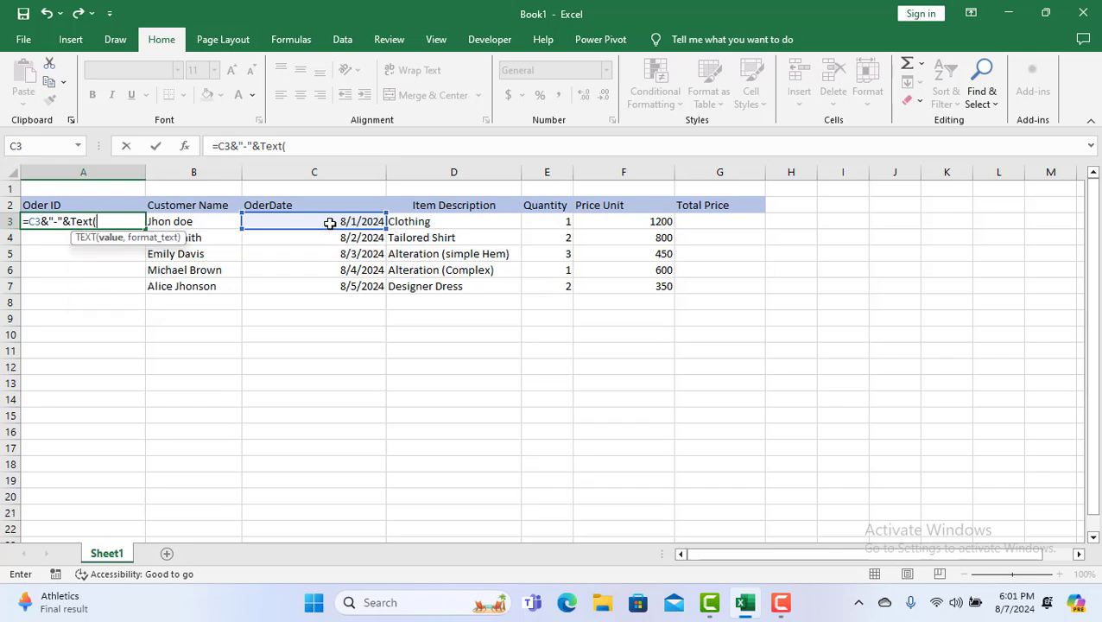
text(Row)
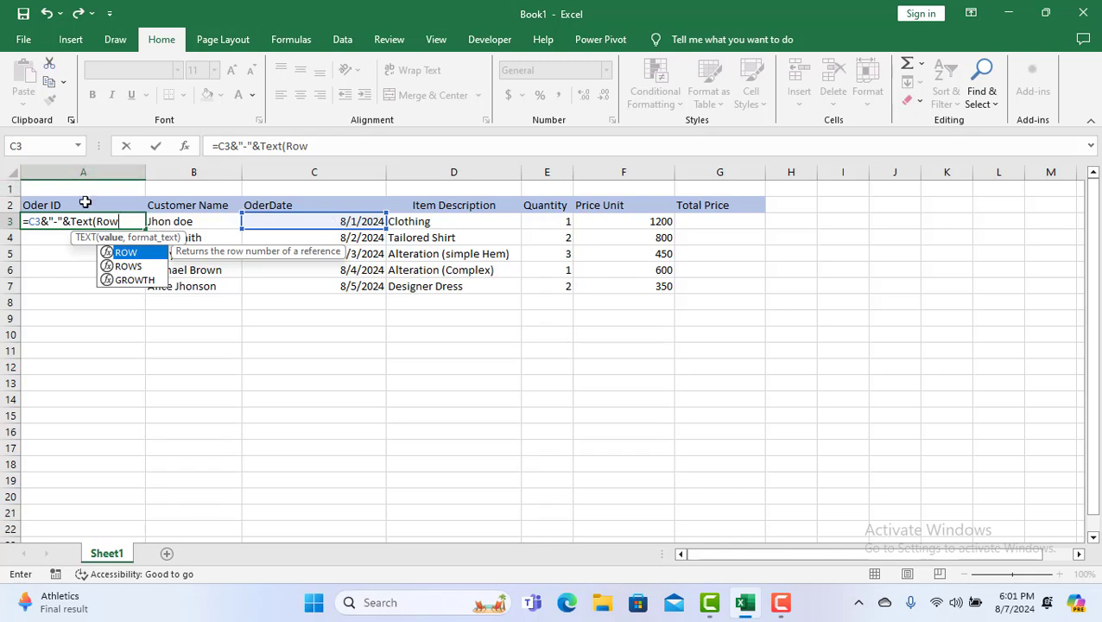
text(()
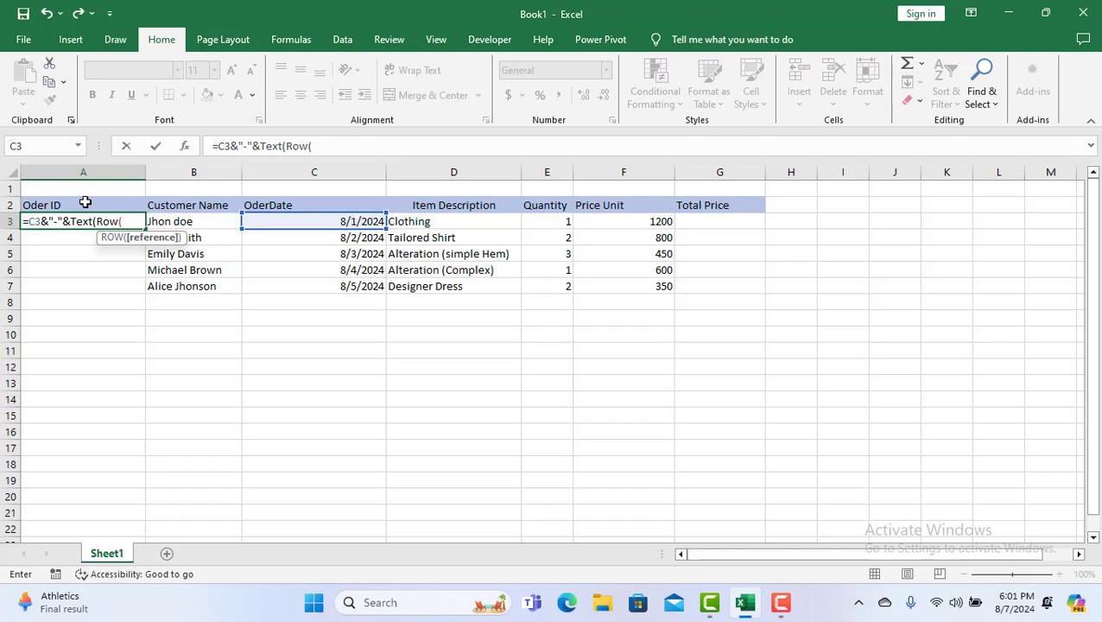
click(85, 206)
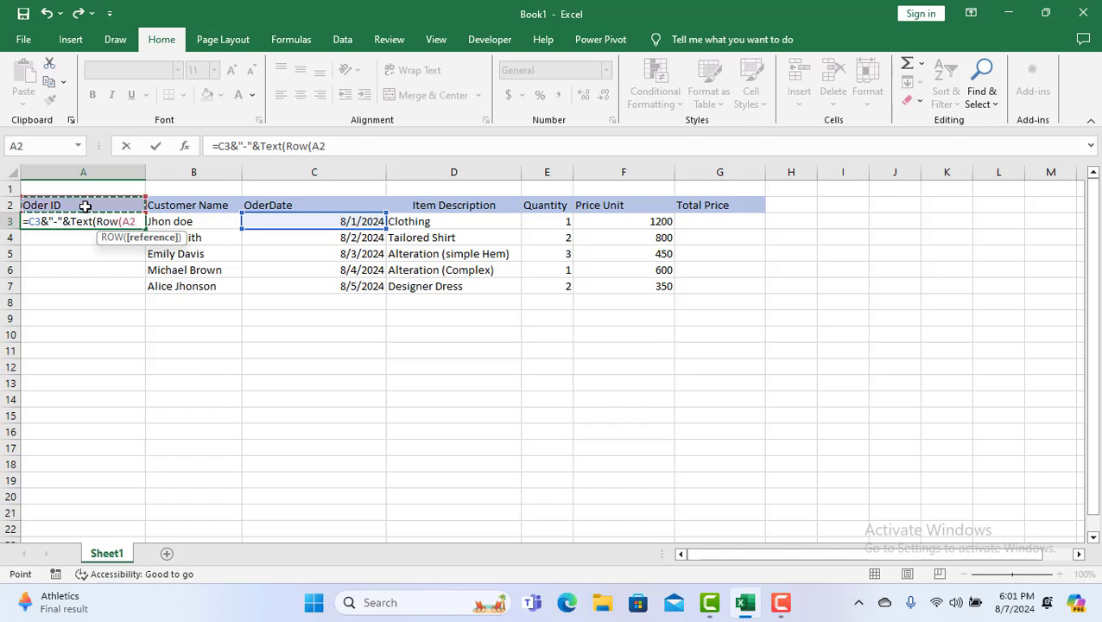
text())
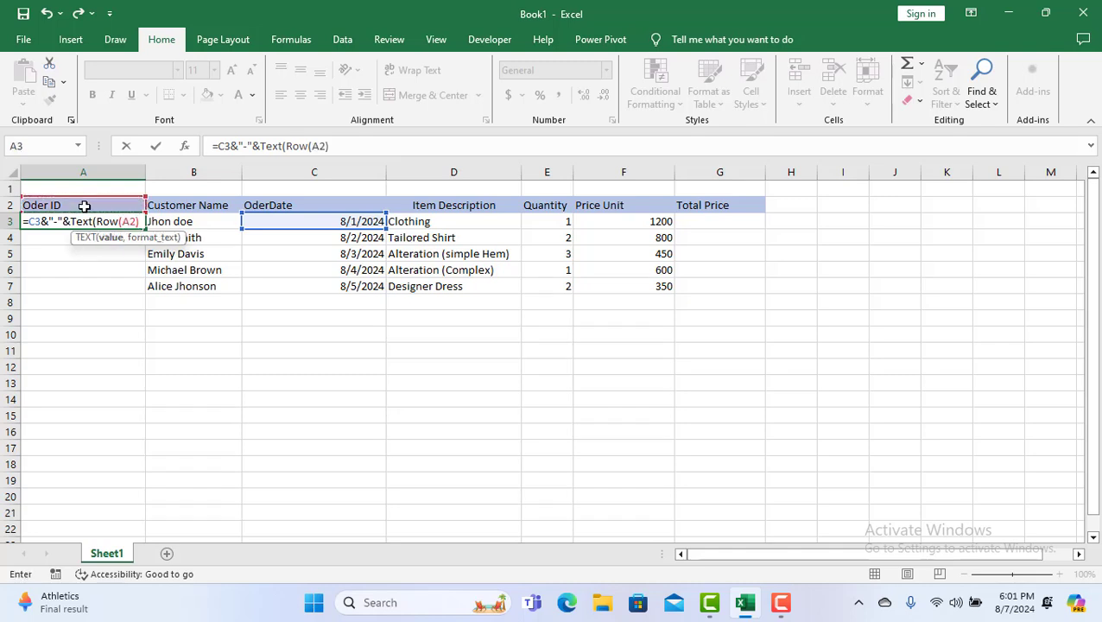
text(,")
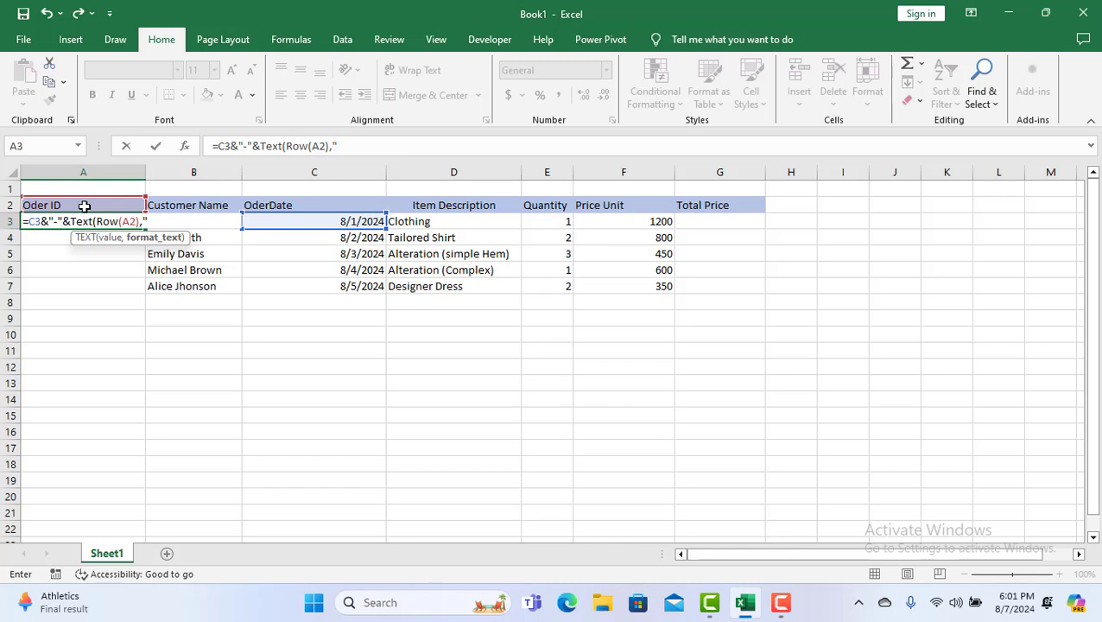
text(000"))
key(Return)
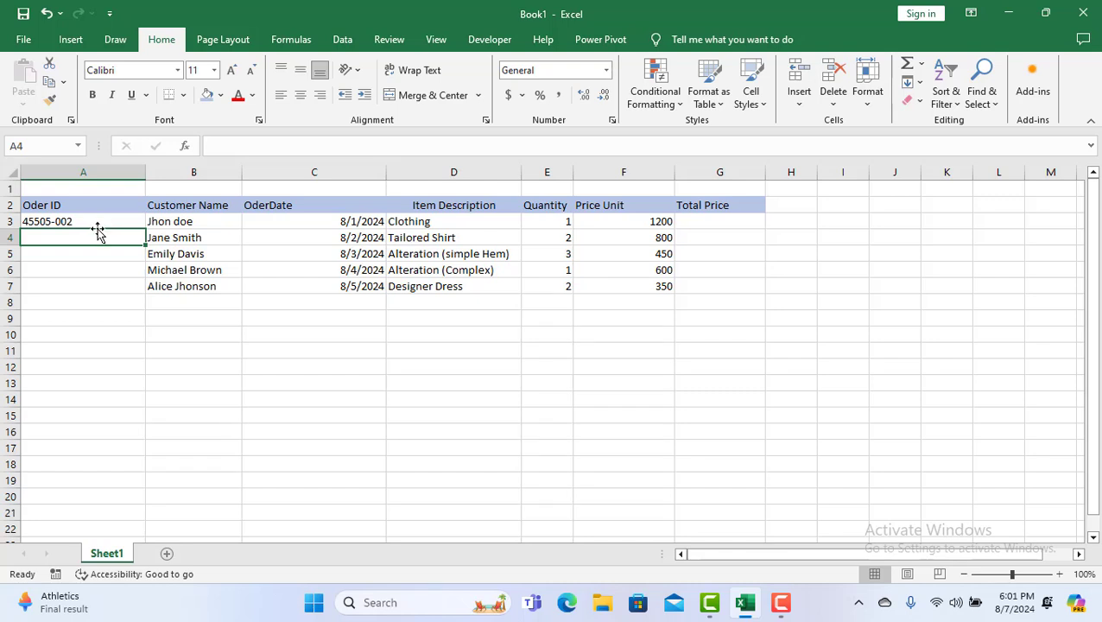
Apply the Number format to A4 and to the order ID cell A3
click(608, 73)
click(598, 136)
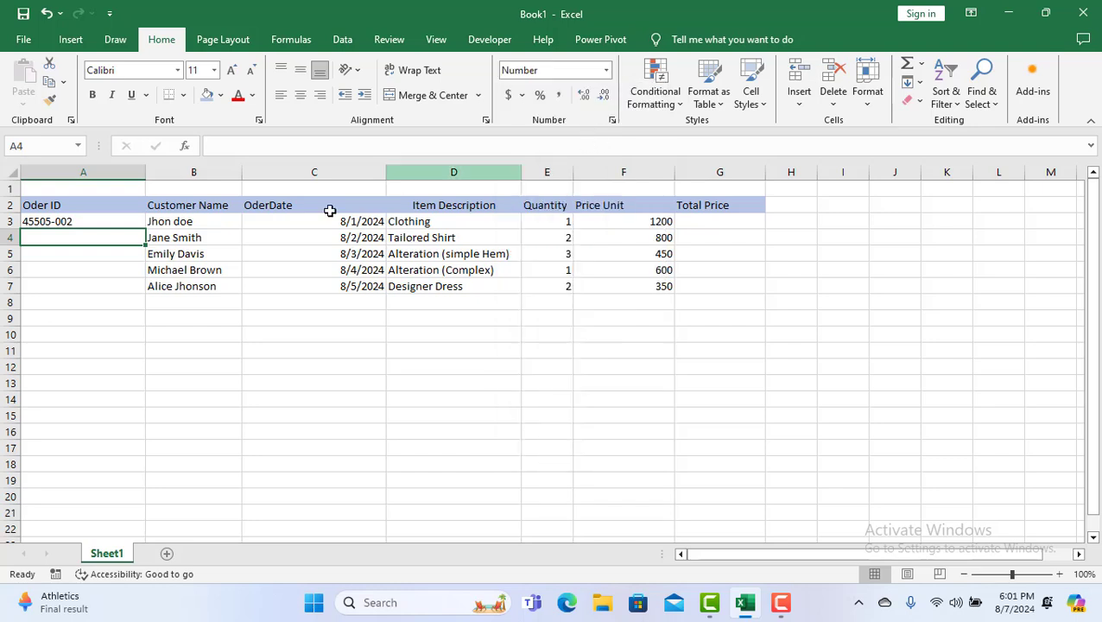
click(53, 222)
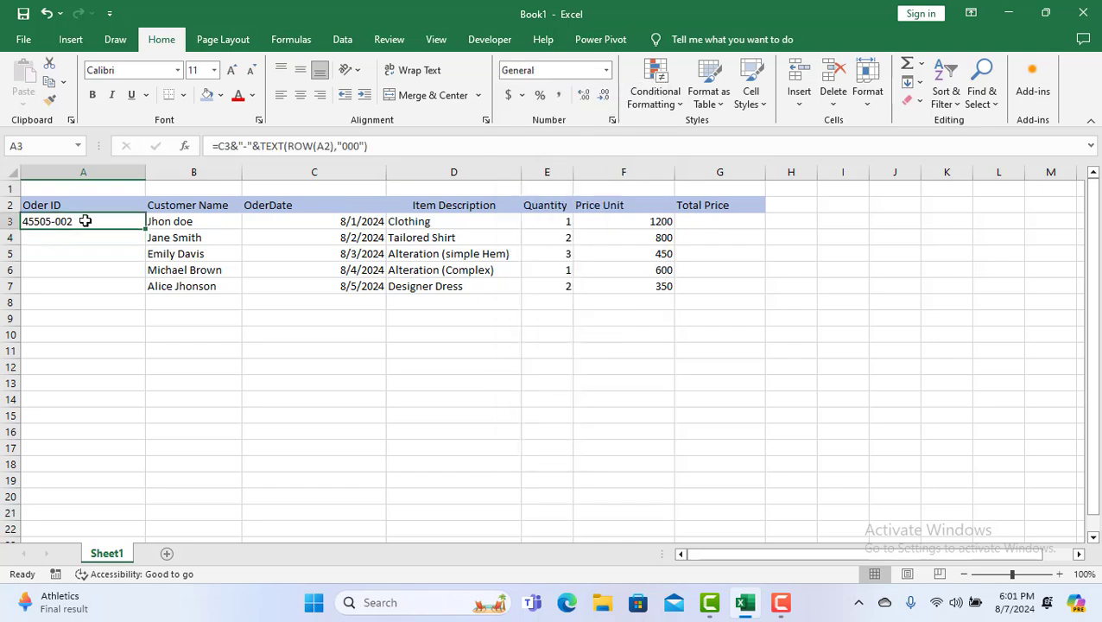
click(607, 70)
click(568, 140)
click(607, 70)
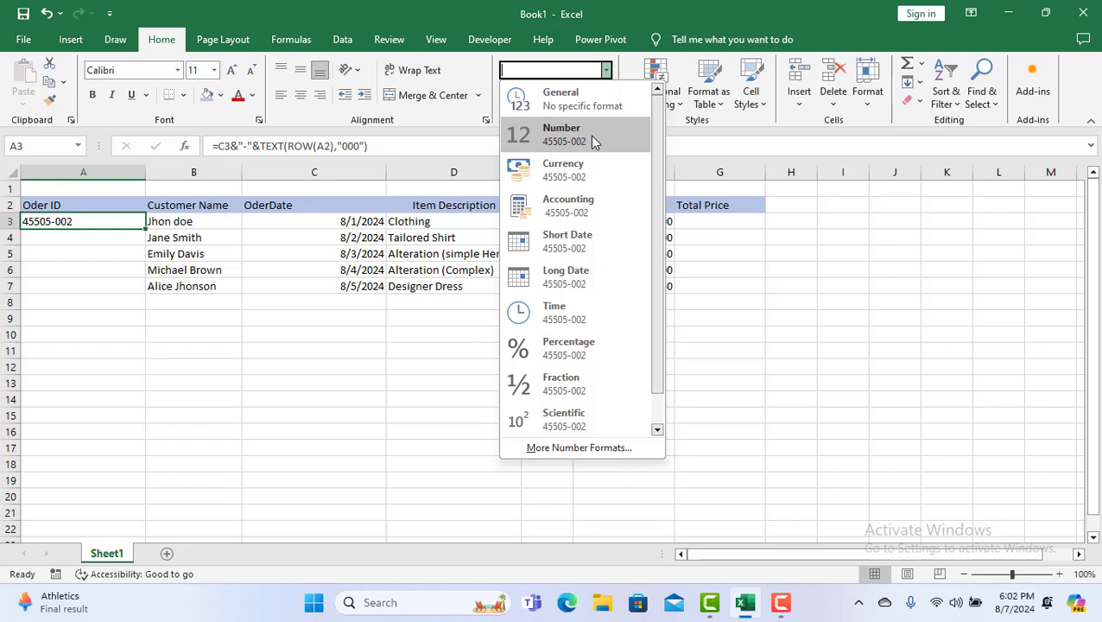
scroll(592, 141, down, 1)
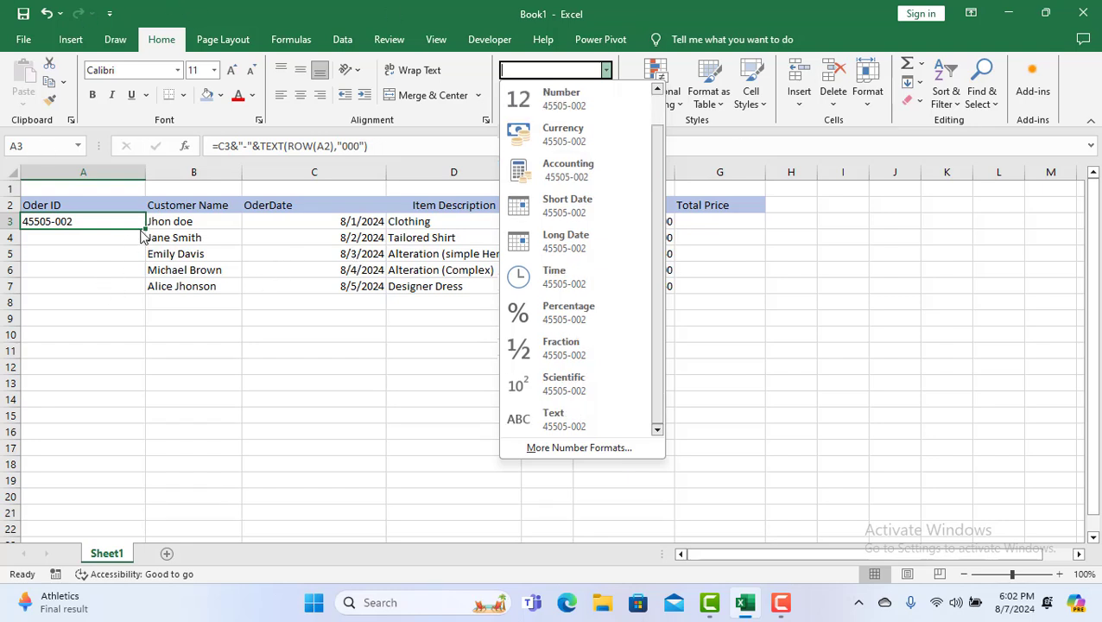
Fill the order ID formula from A3 down to A7
click(102, 221)
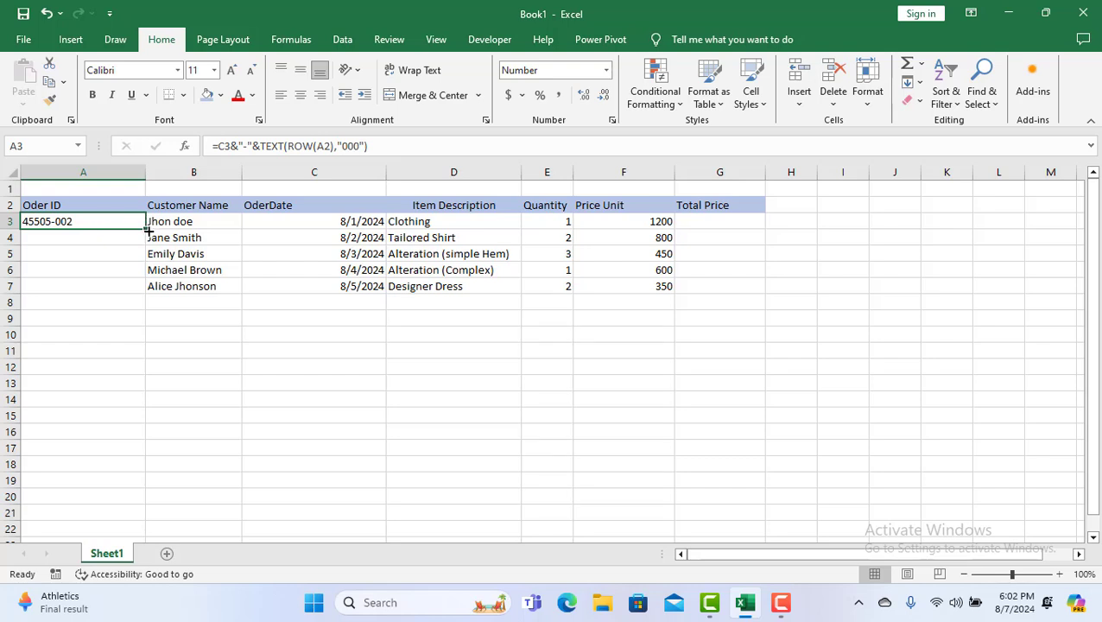
drag(145, 229, 140, 301)
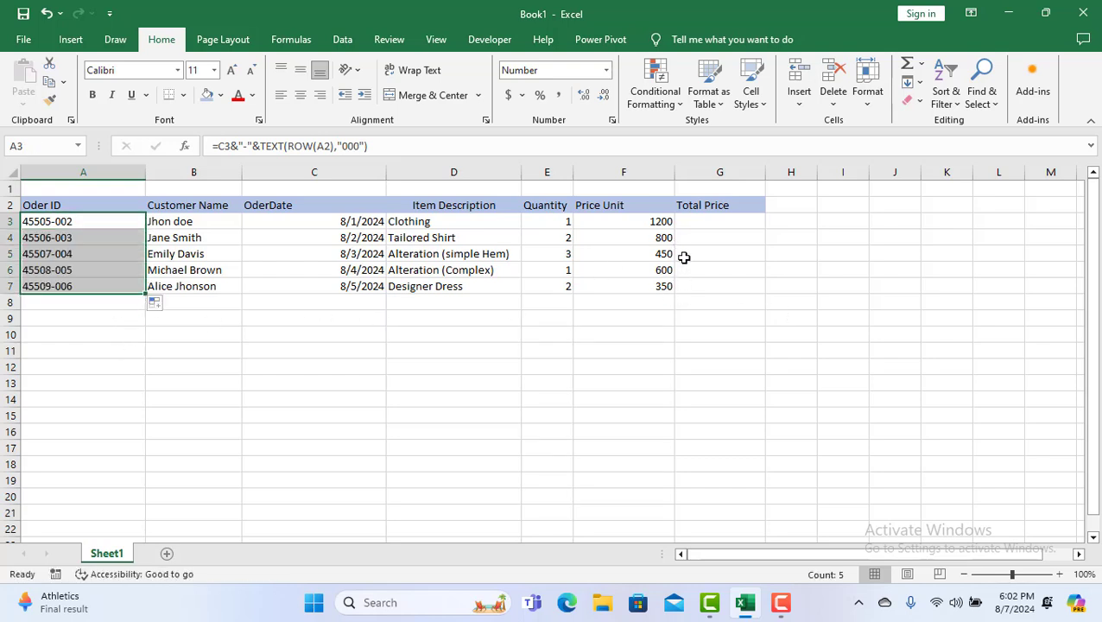
Enter the Total Price formula =F3*E3 in G3 and fill it down to G7
click(710, 219)
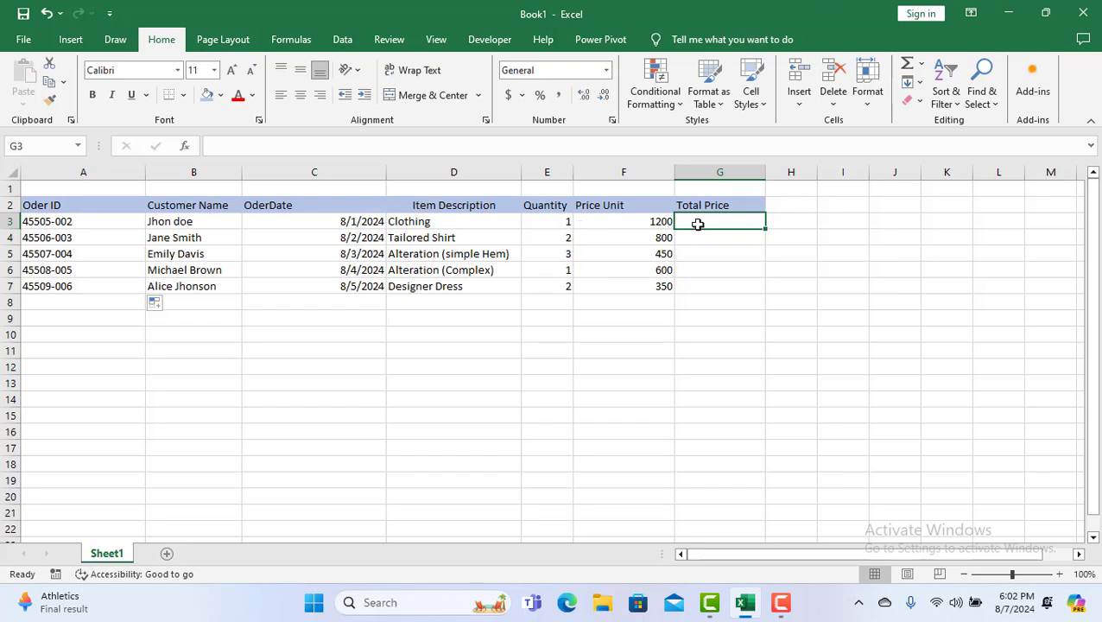
text(=)
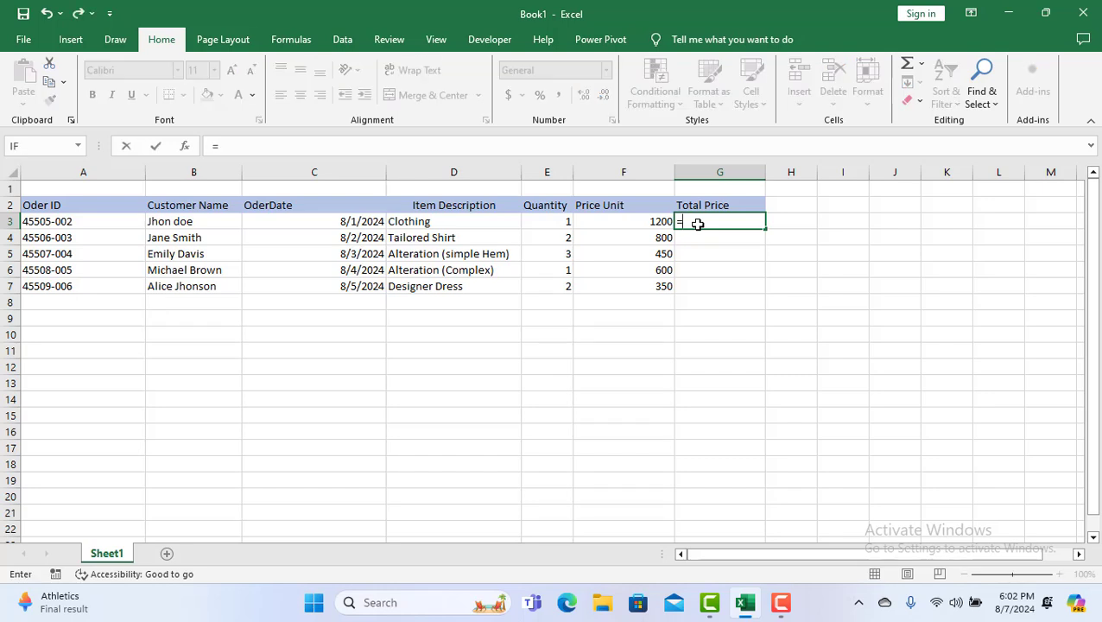
click(644, 221)
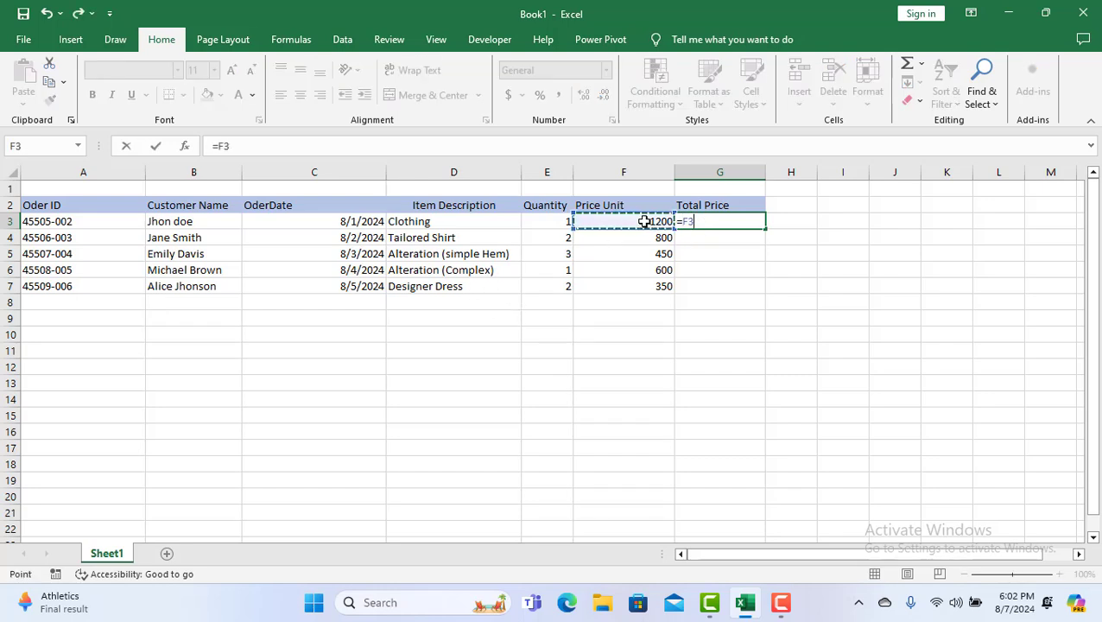
text(*)
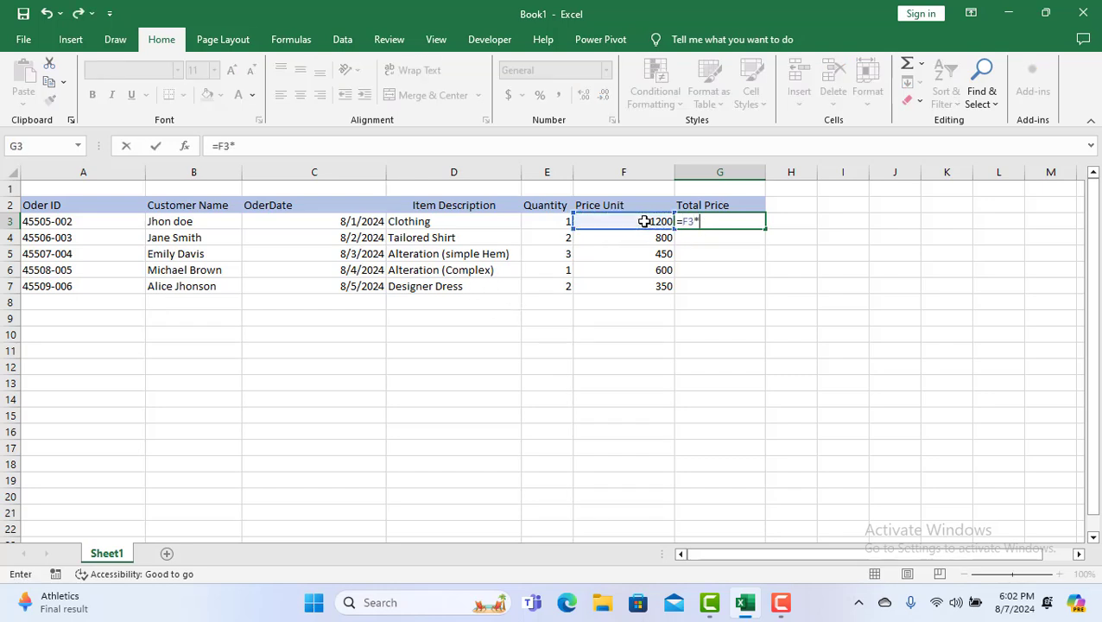
click(551, 225)
key(Return)
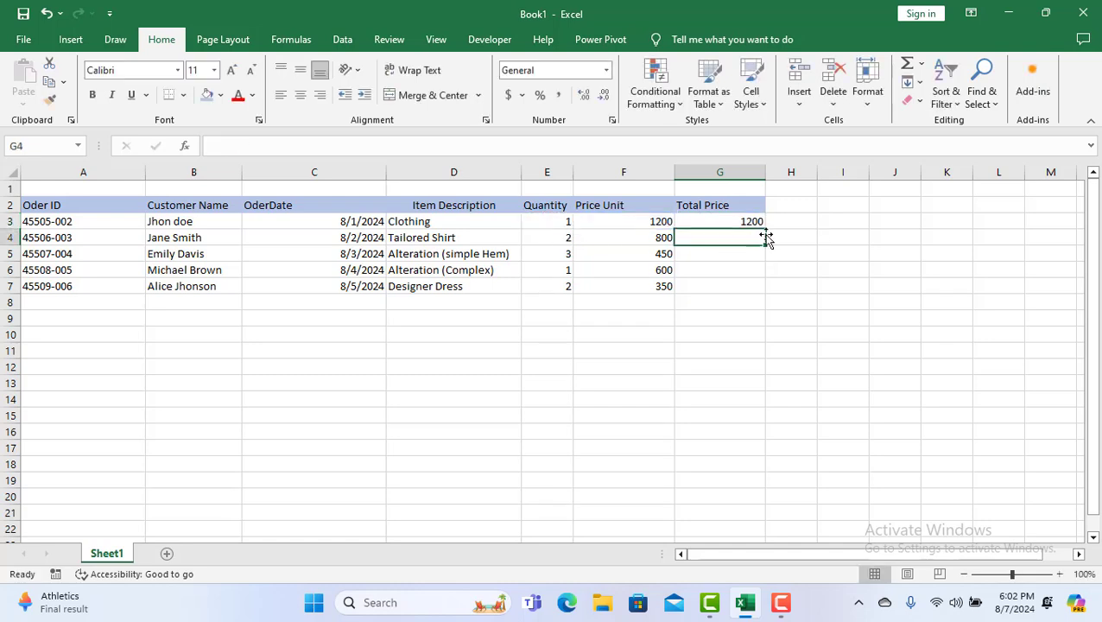
click(757, 222)
drag(765, 228, 750, 300)
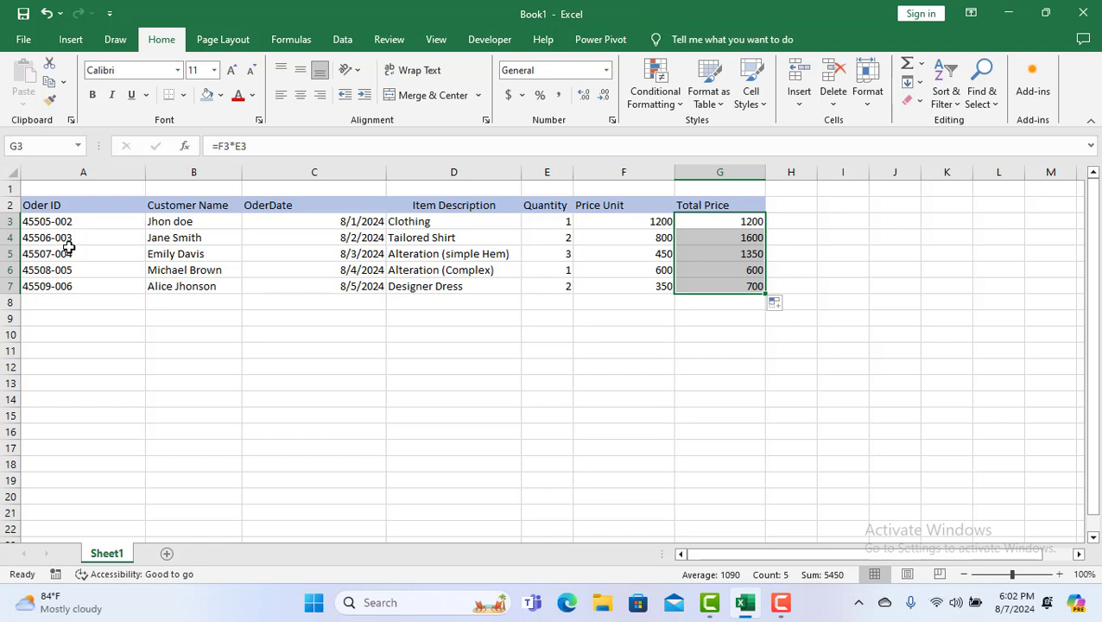
Add a new worksheet and enter the headers Expense ID, Date and Category in A1 to C1
click(167, 554)
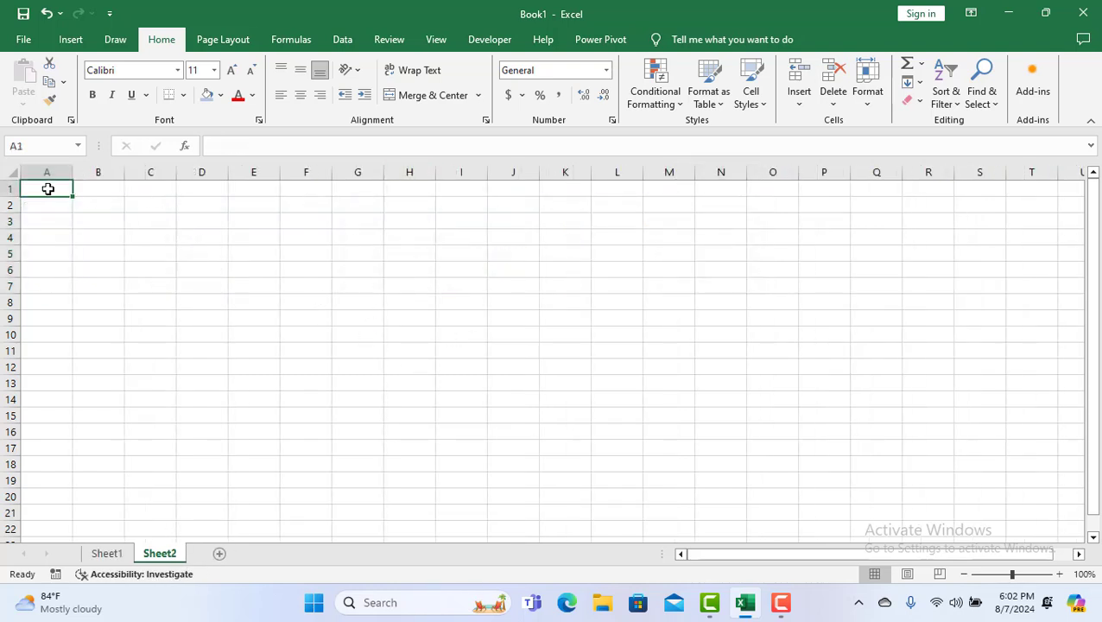
text(Expen)
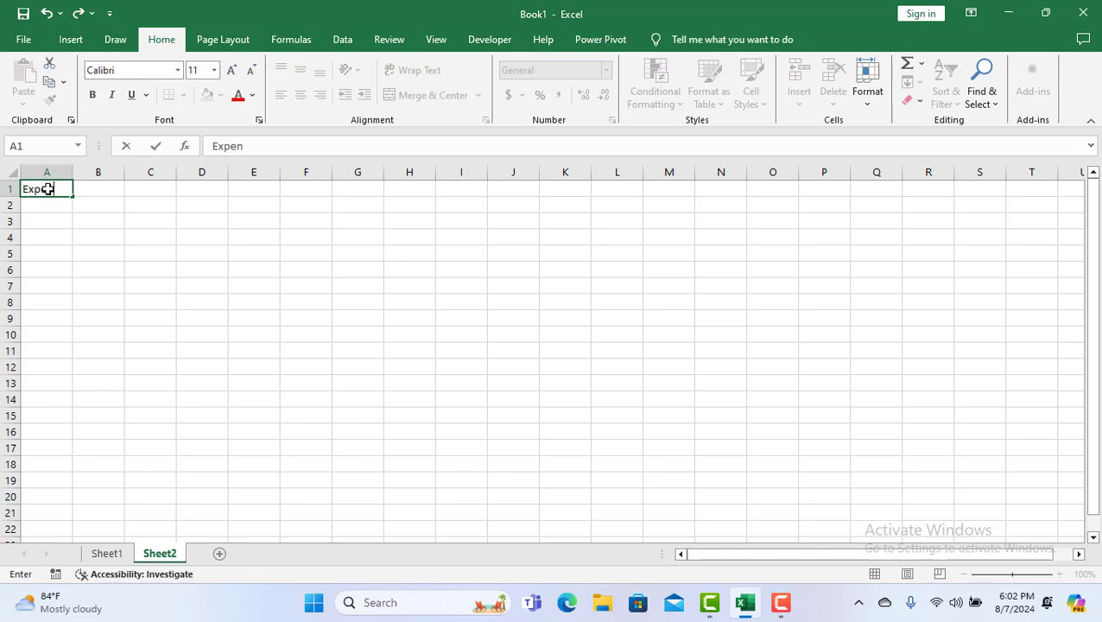
text(se ID)
key(Tab)
text(Date)
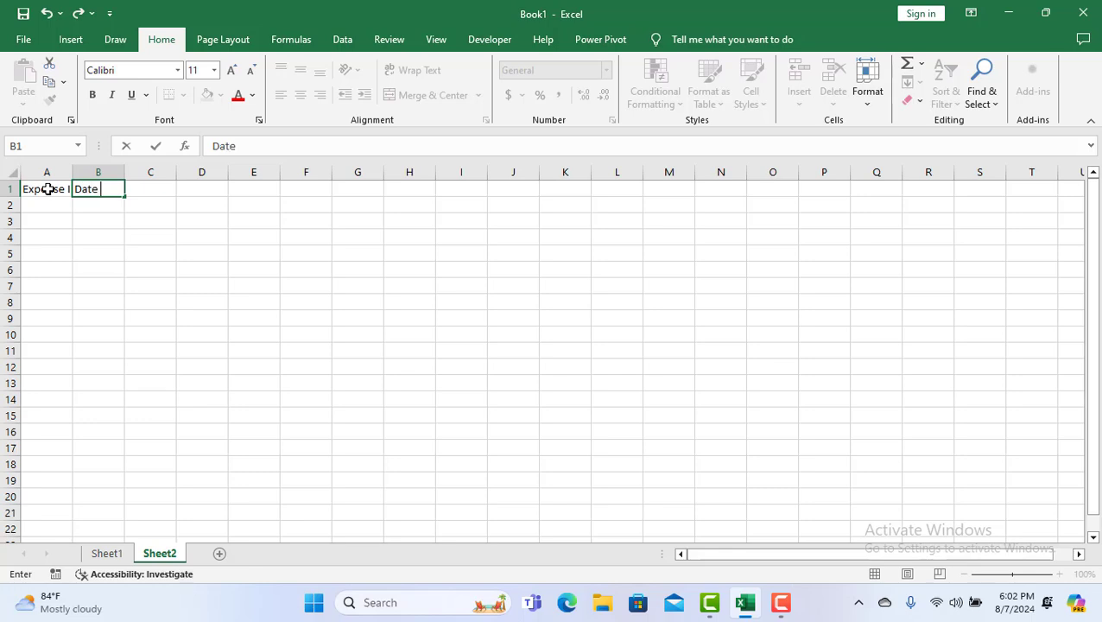
key(Tab)
text(Ca)
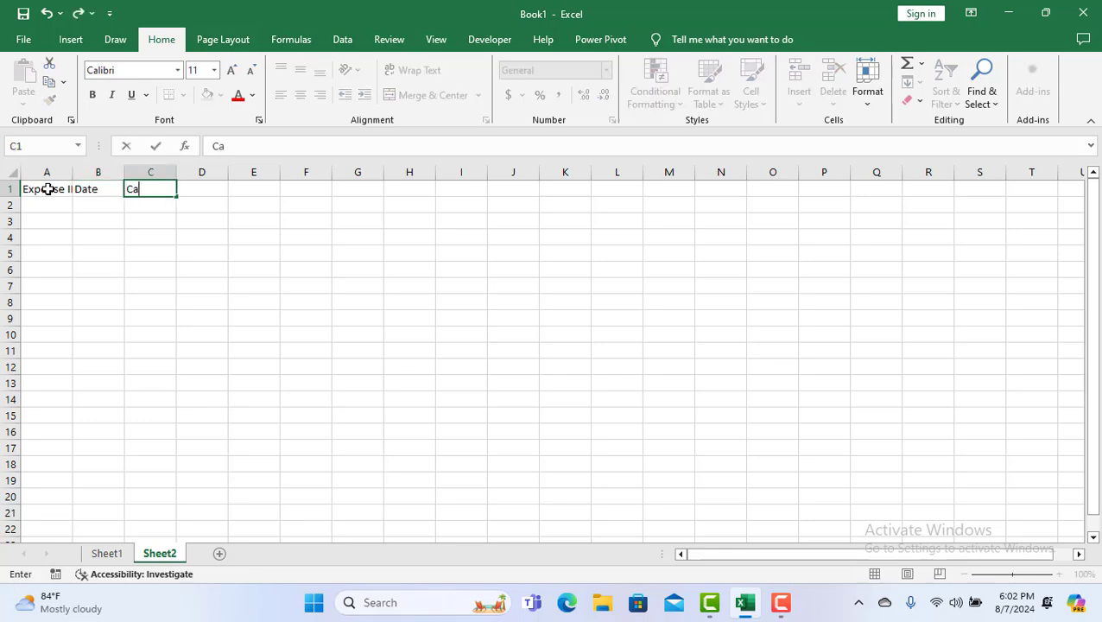
text(tegory)
key(Tab)
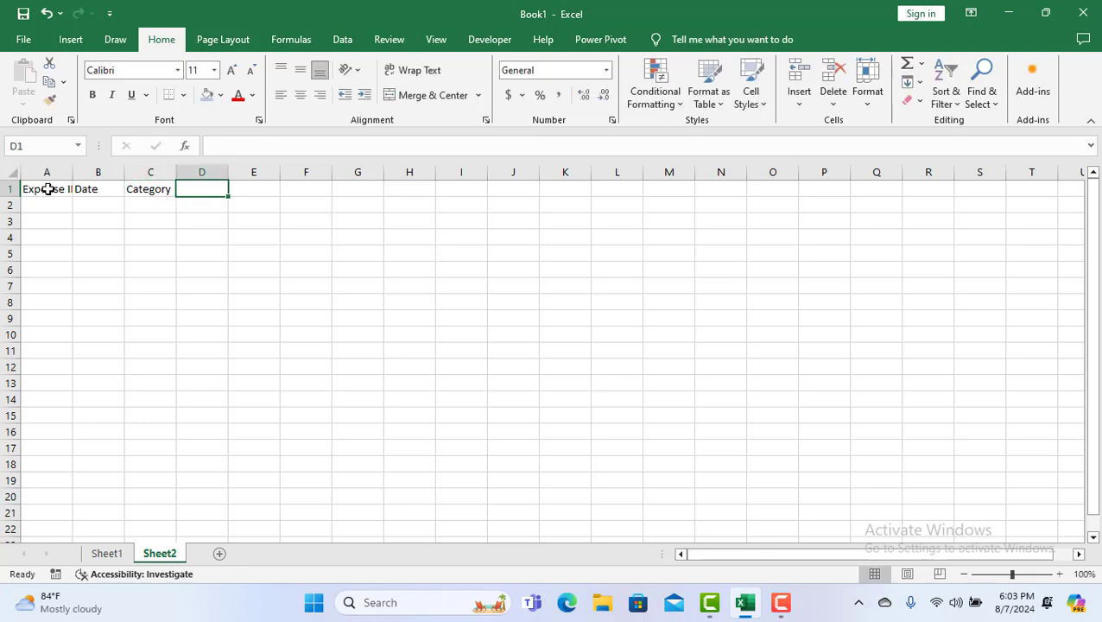
Enter the headers Description and Amount in D1 and E1 of the new sheet
text(De)
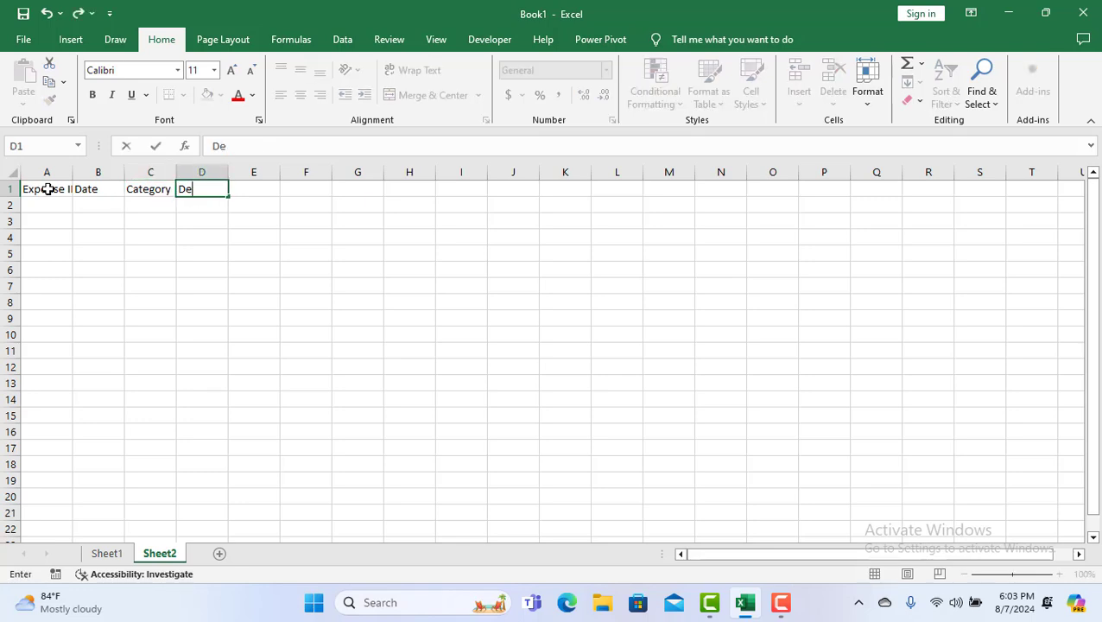
text(scription)
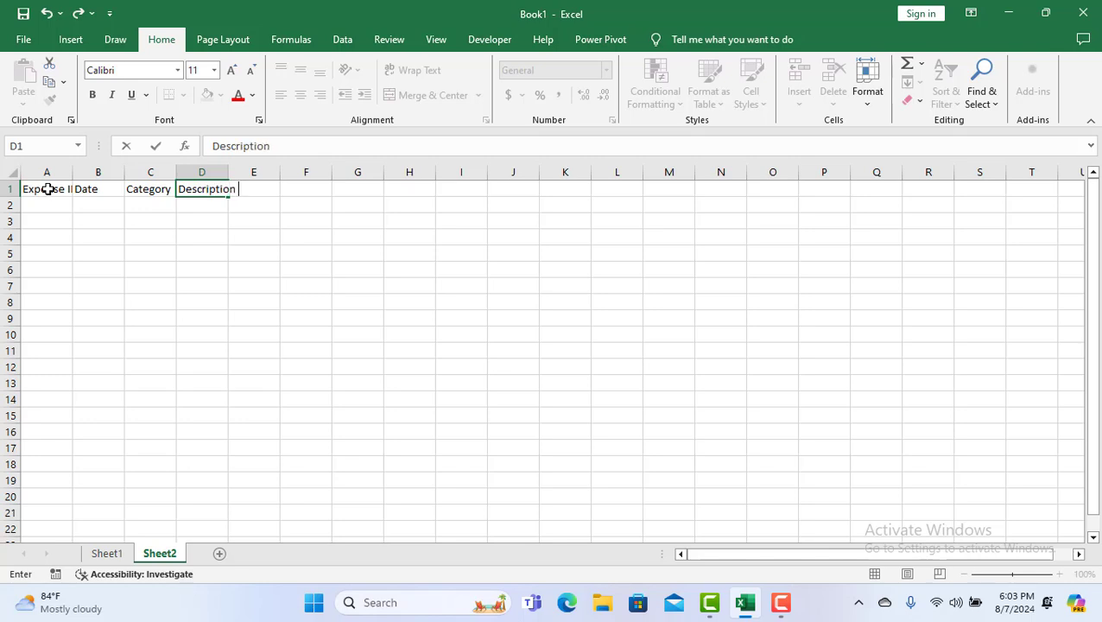
key(Tab)
text(Am)
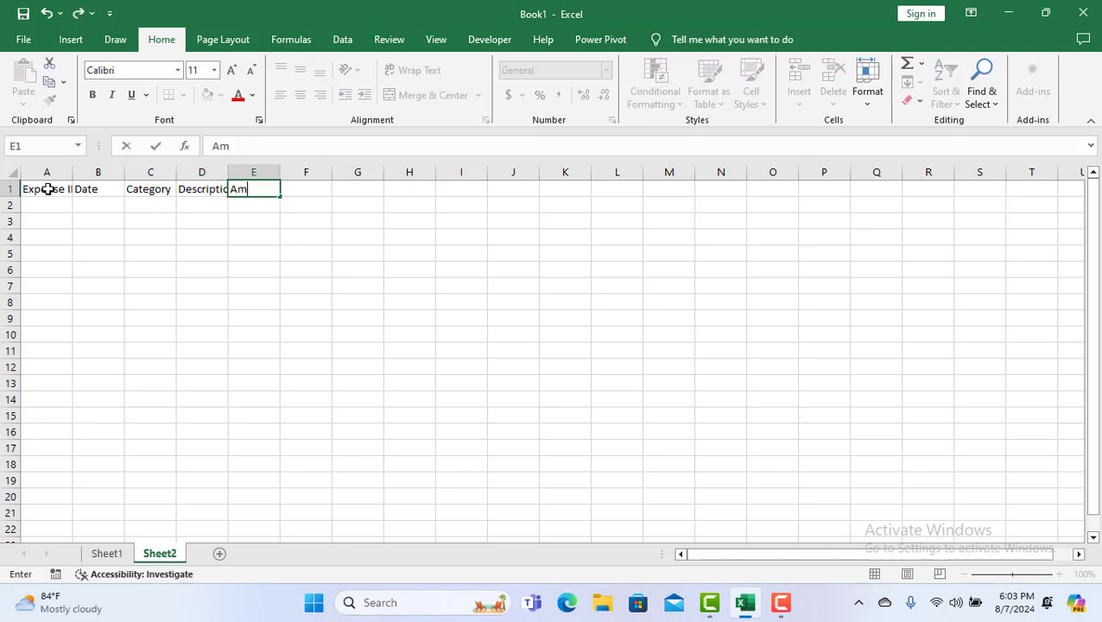
text(ount)
Widen columns A to D so the expense headers fit with room to spare
click(226, 175)
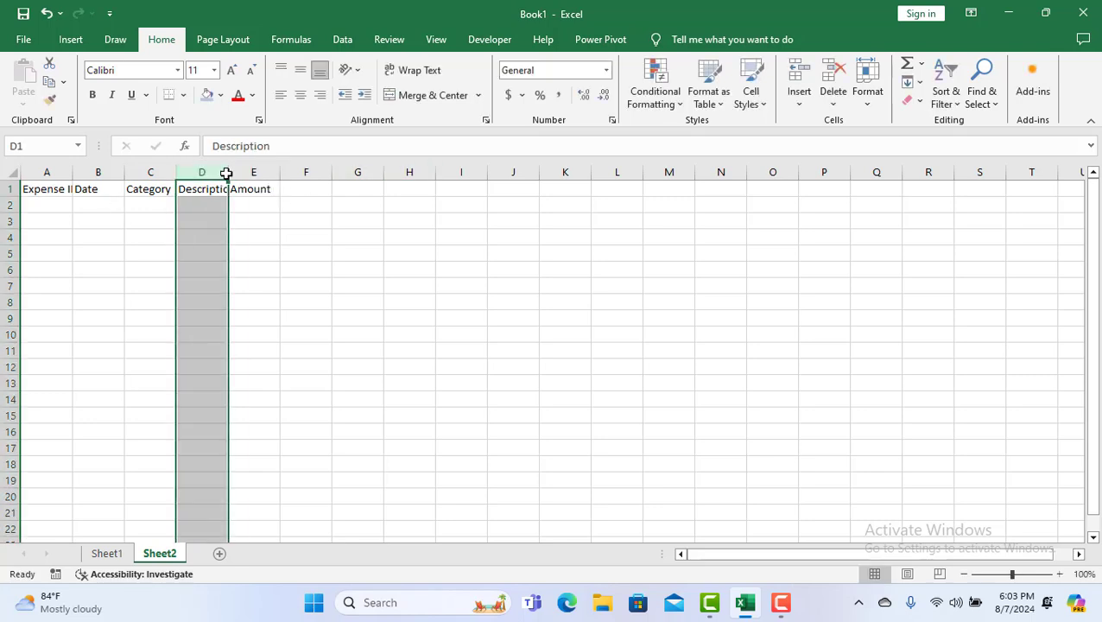
double_click(228, 173)
click(275, 202)
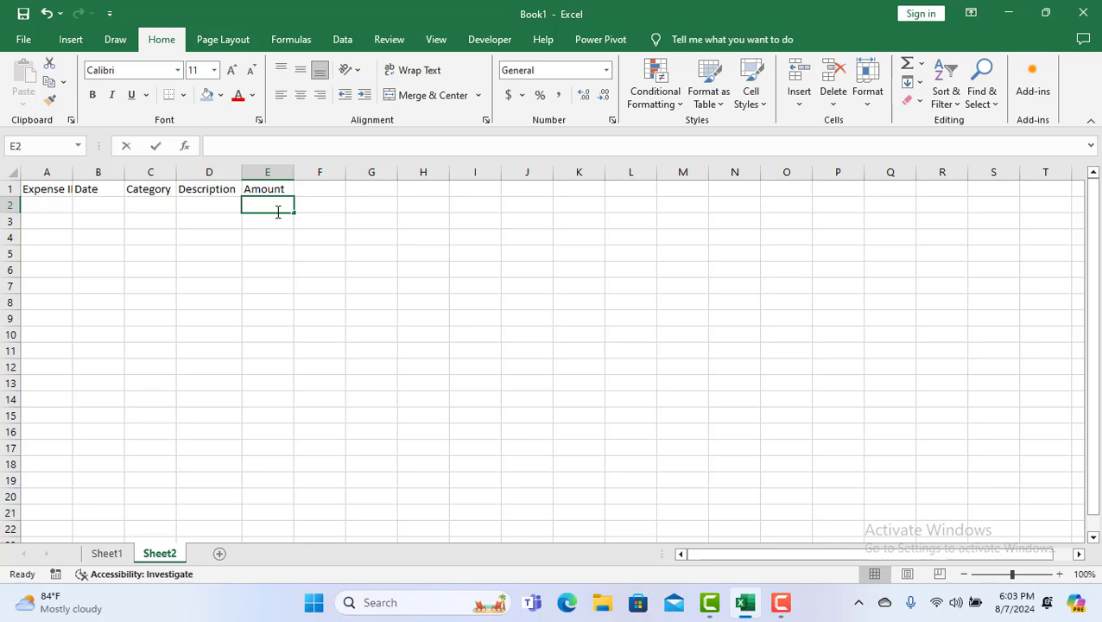
click(298, 185)
drag(242, 174, 268, 173)
drag(177, 172, 202, 172)
drag(126, 169, 147, 172)
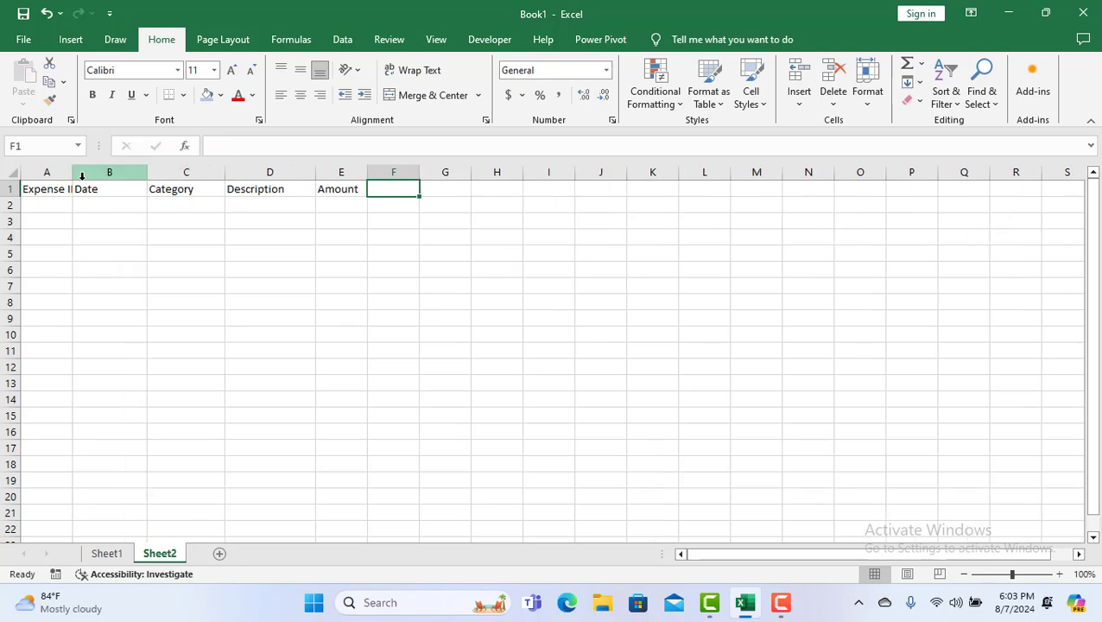
drag(74, 176, 112, 176)
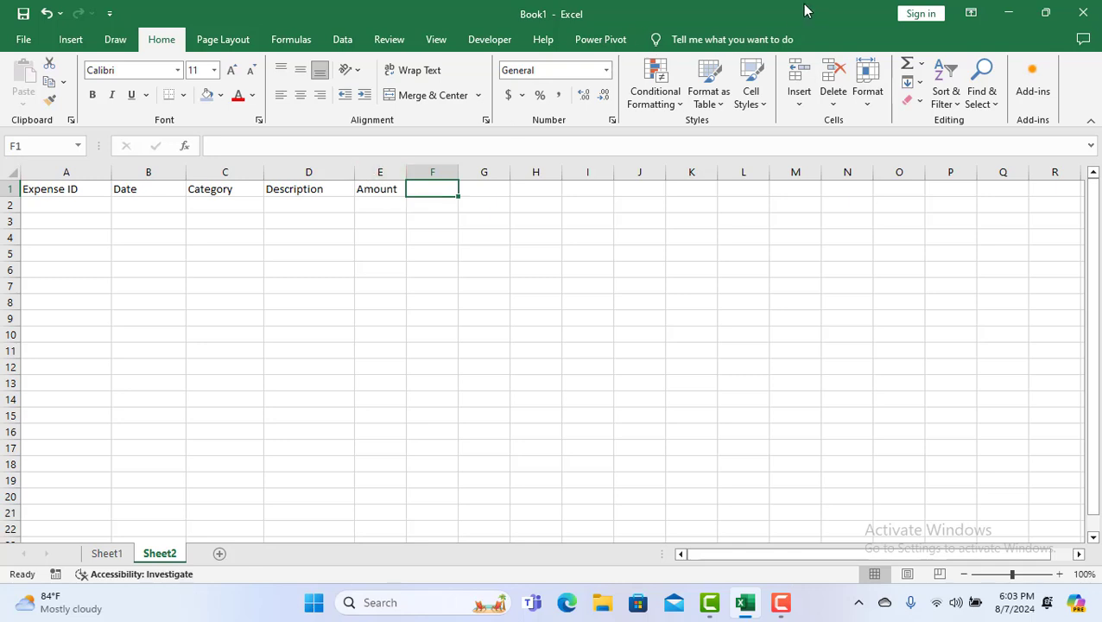
Apply the accounting number format to the Amount cells E2 to E8
drag(381, 206, 396, 308)
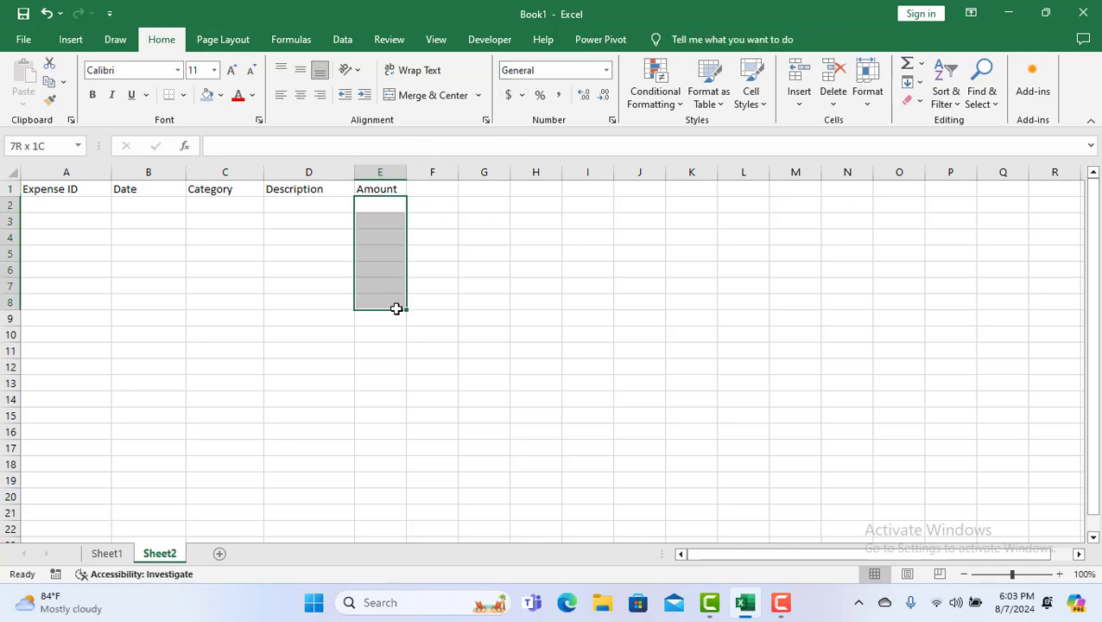
click(509, 95)
double_click(73, 205)
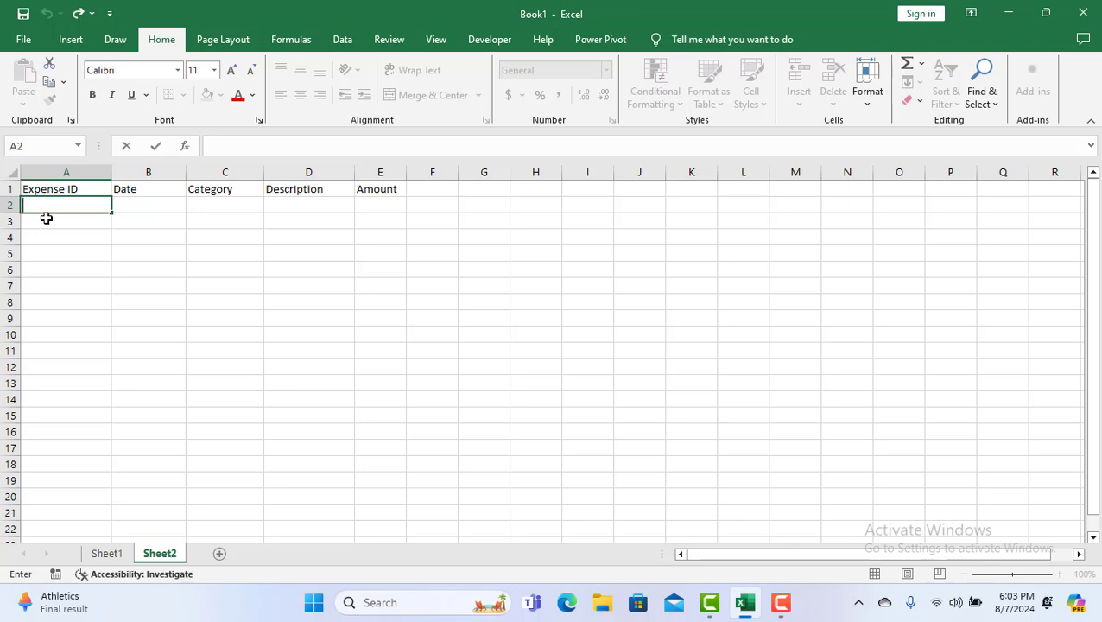
Fill the expense header cells A1 to E1 with a light blue-gray theme color
click(41, 188)
drag(139, 187, 371, 186)
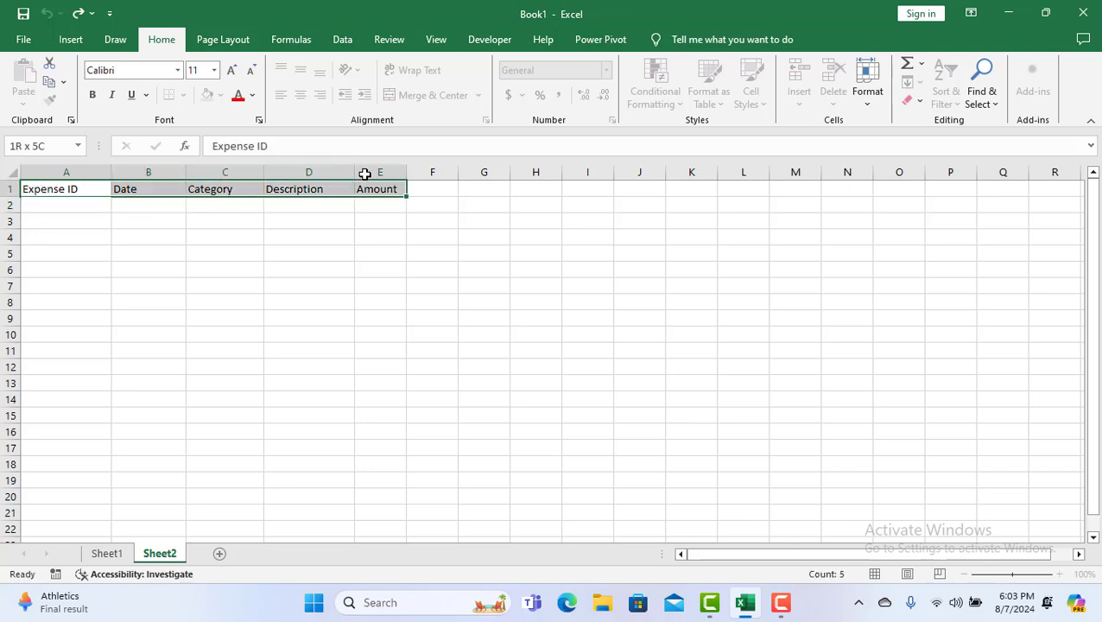
click(220, 98)
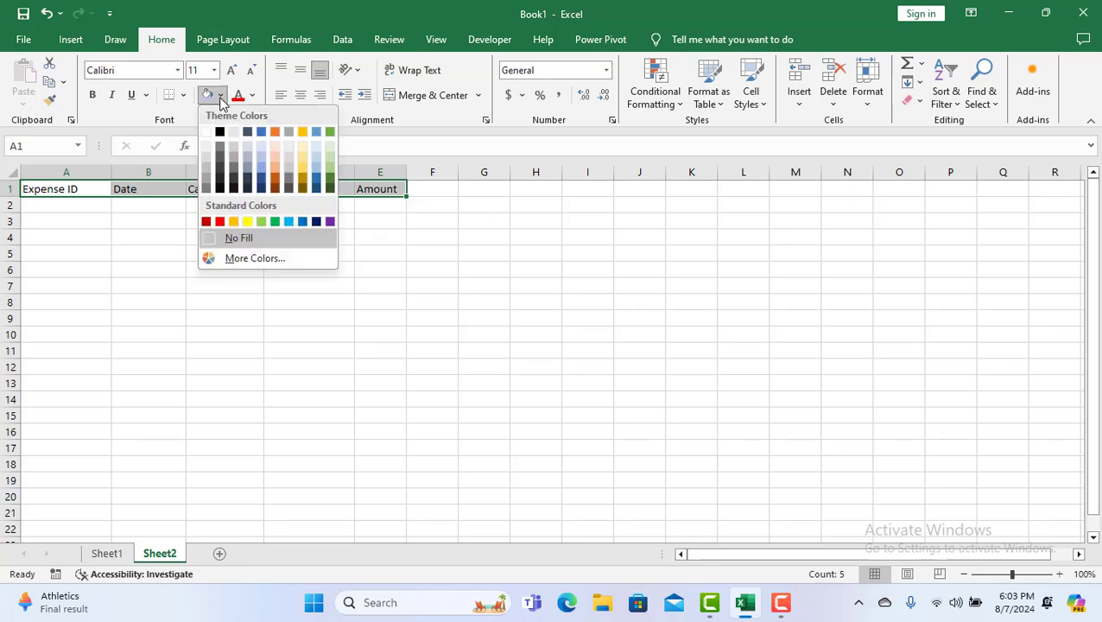
click(243, 158)
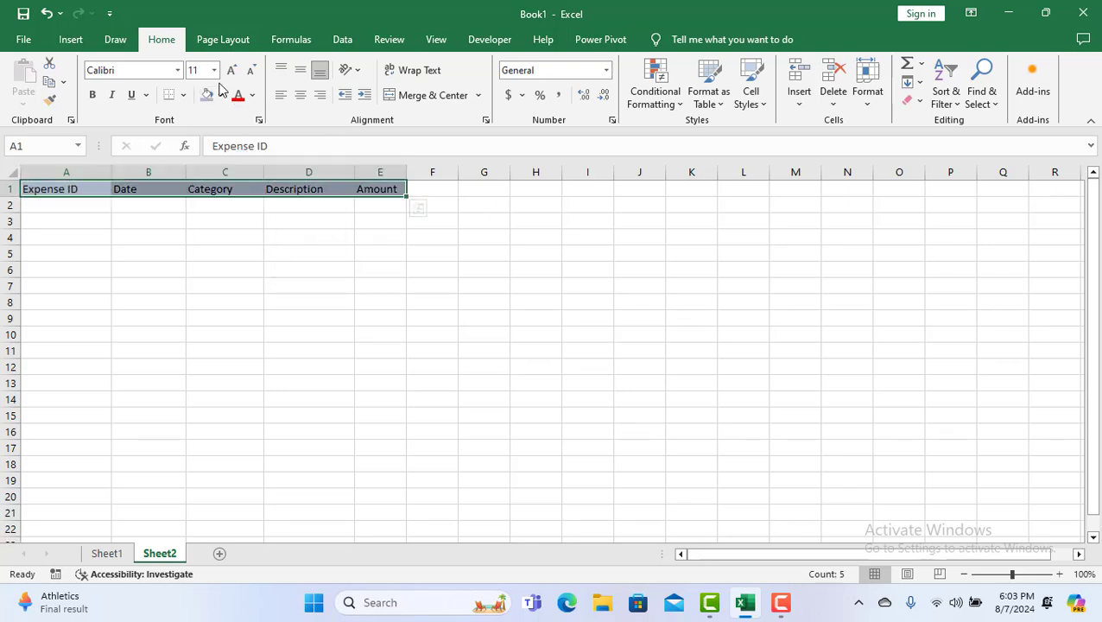
Make the expense headers bold at font size 14 and widen column E to fit Amount
click(232, 69)
click(231, 69)
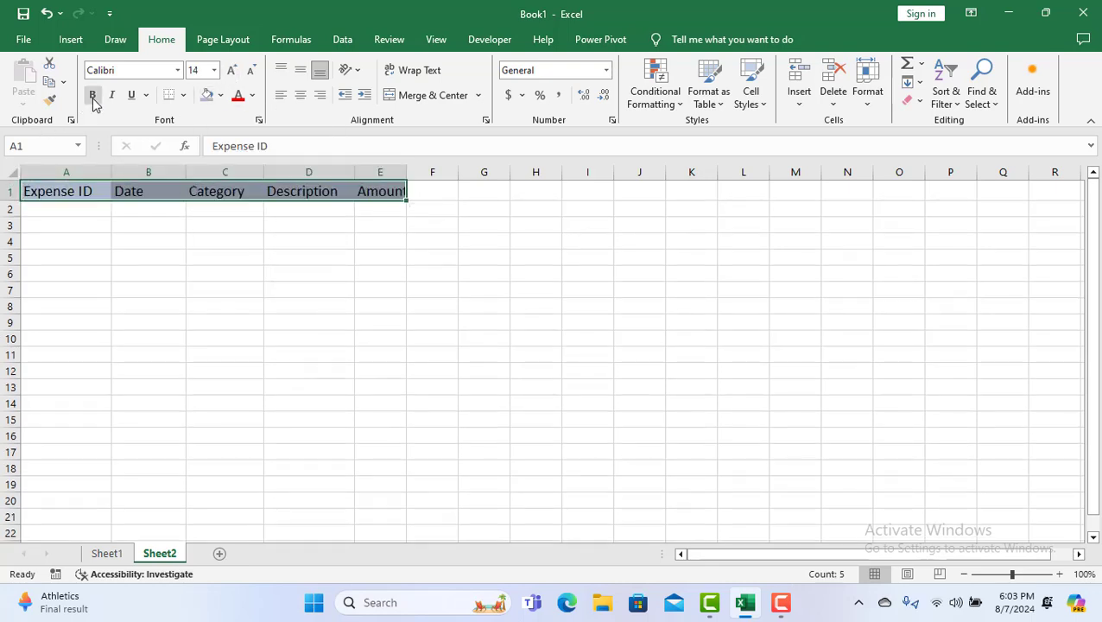
click(92, 94)
click(225, 256)
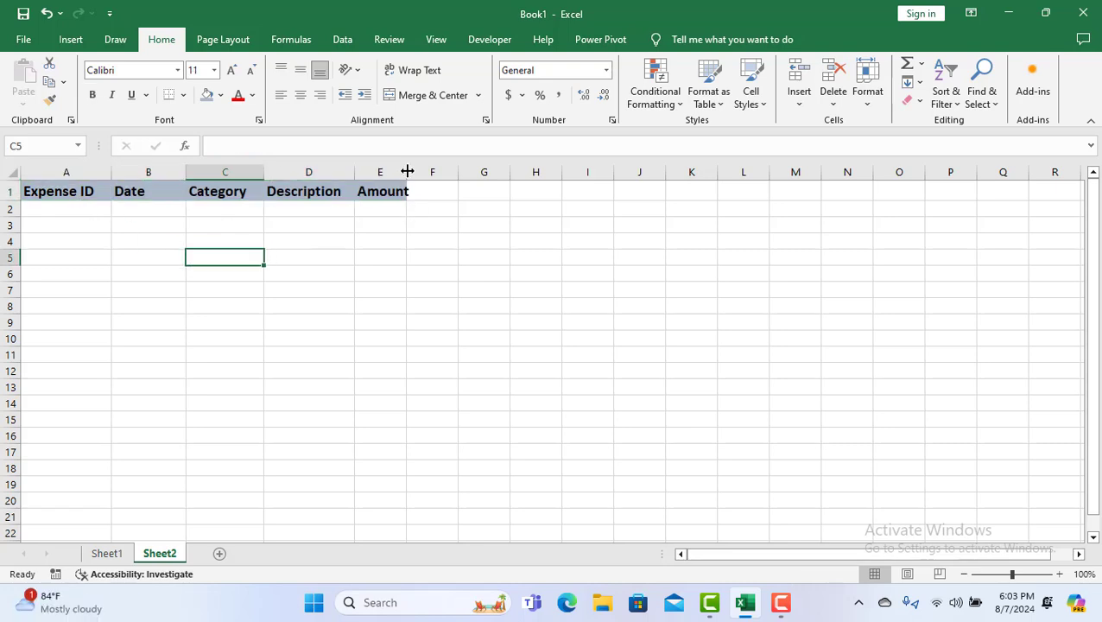
drag(406, 172, 448, 172)
Enter the expense ID ExP0001 in A2
double_click(67, 211)
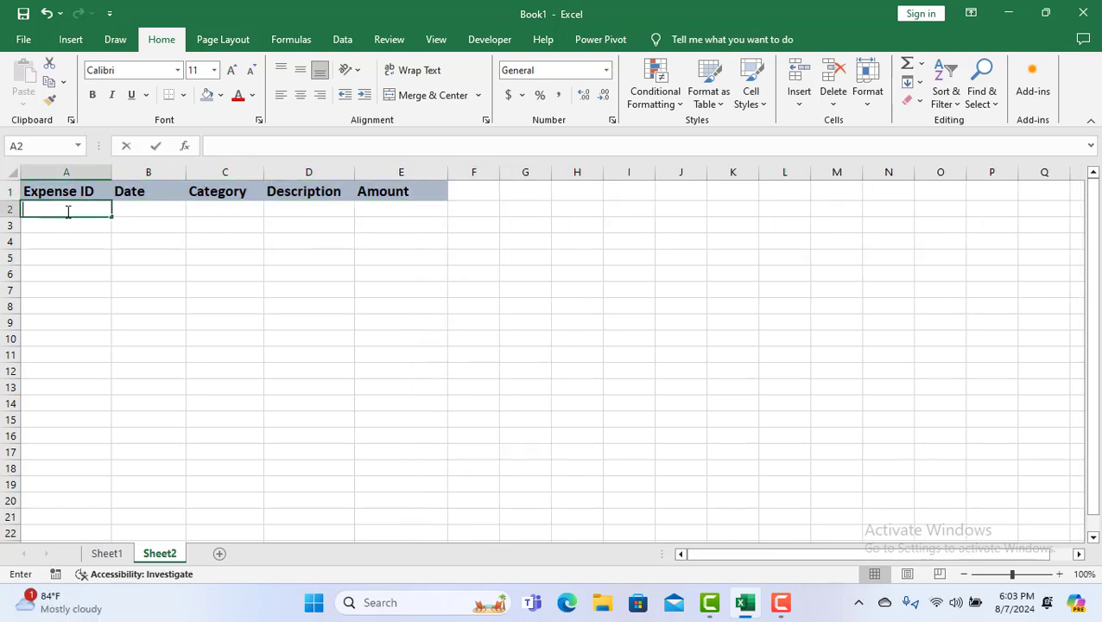
text(Expense ID)
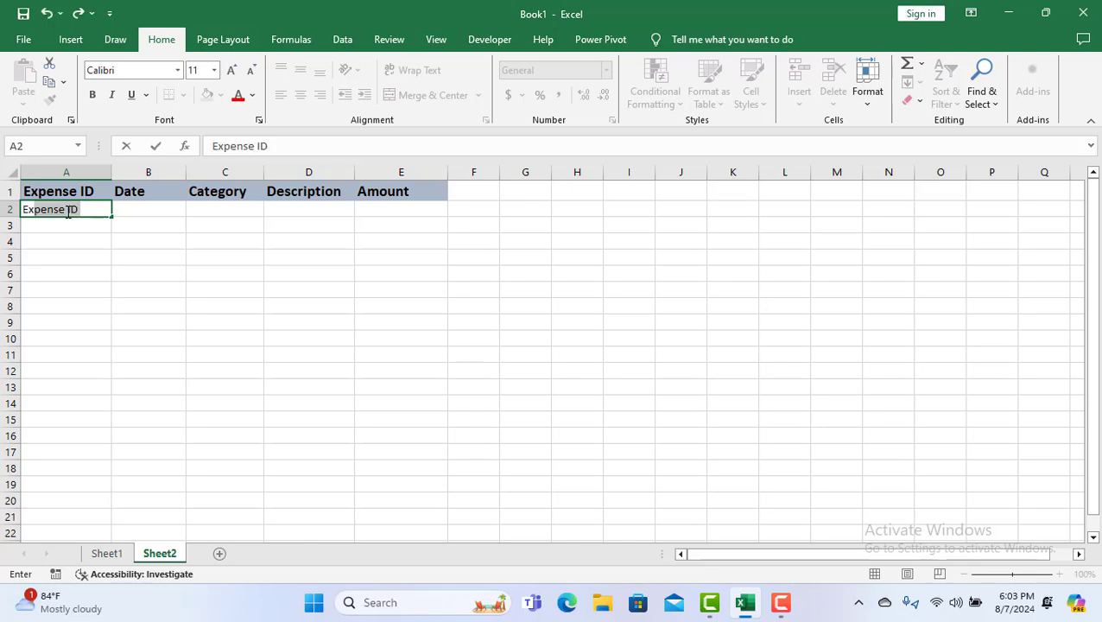
text(P0001)
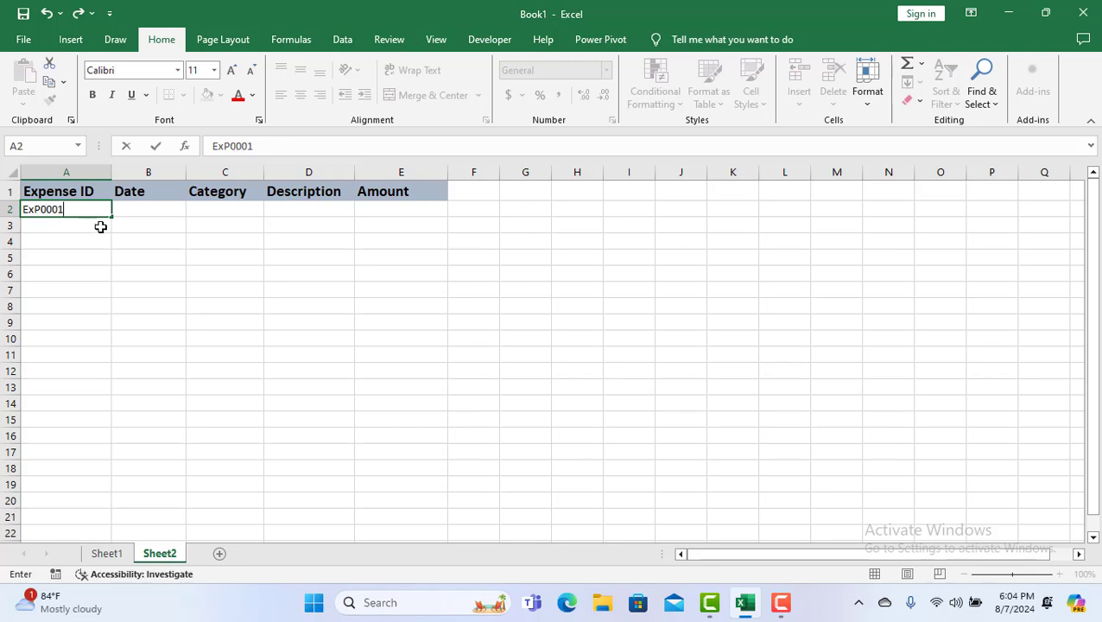
click(101, 226)
Extend the expense ID series from A2 down to A6, ending at ExP0005
click(82, 209)
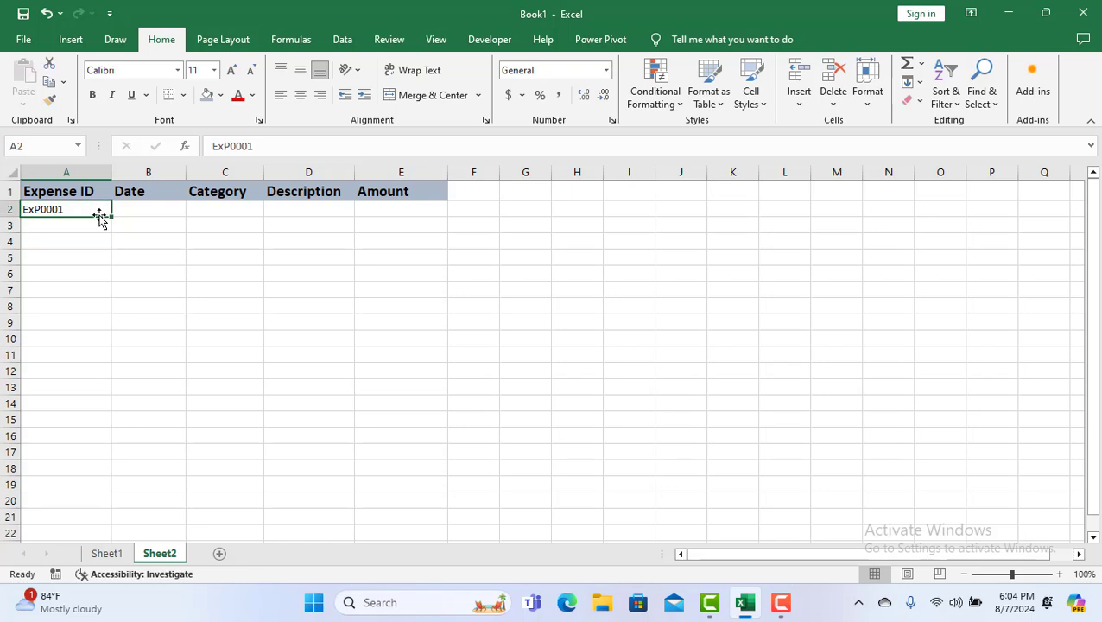
drag(111, 218, 112, 231)
click(81, 224)
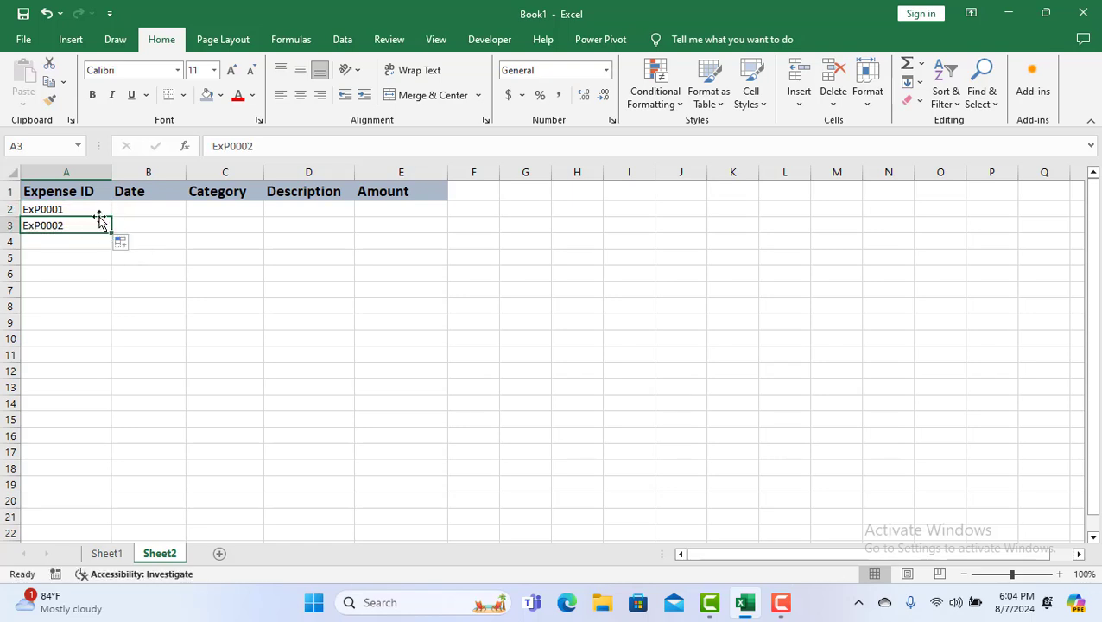
click(102, 211)
drag(111, 217, 107, 296)
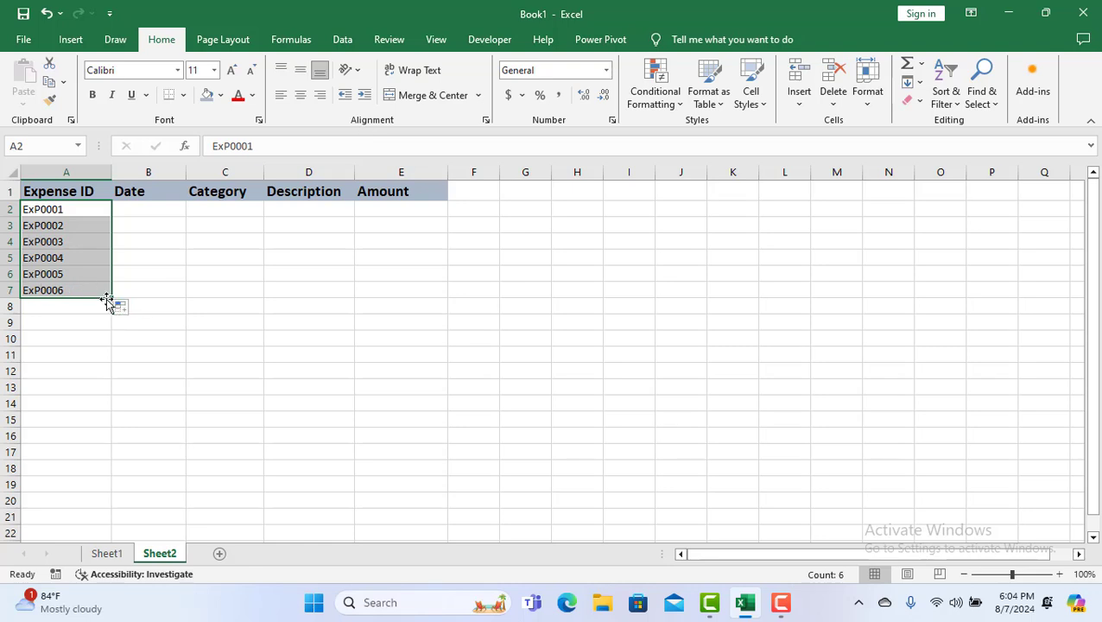
drag(107, 299, 112, 286)
Enter the first two expense dates, 8/1/2024 in B2 and 8/3/2024 in B3
click(140, 209)
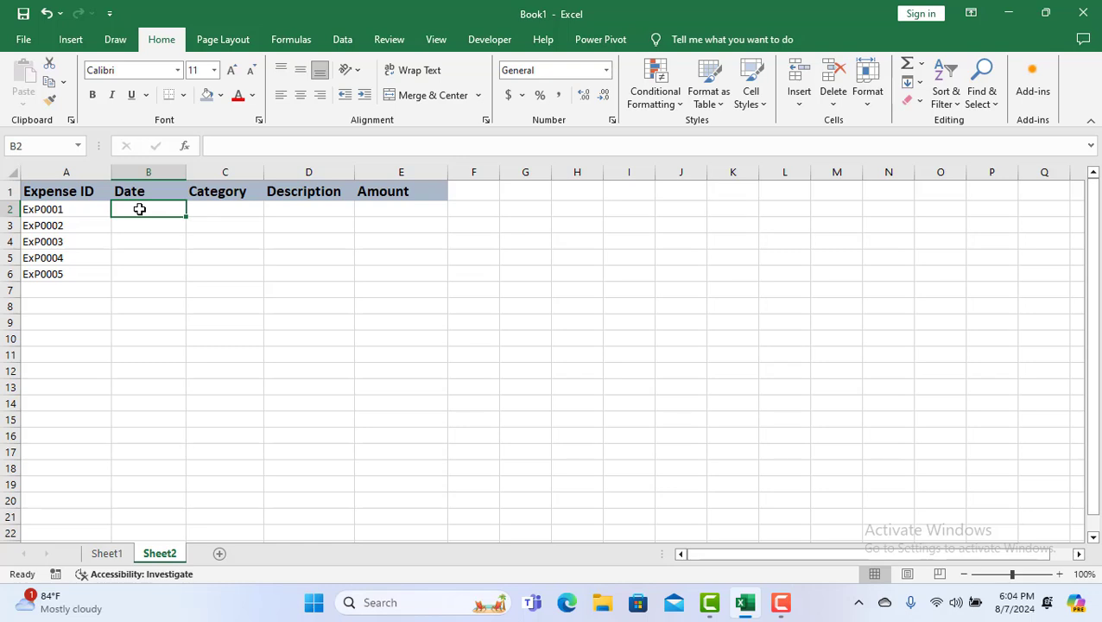
text(8/1)
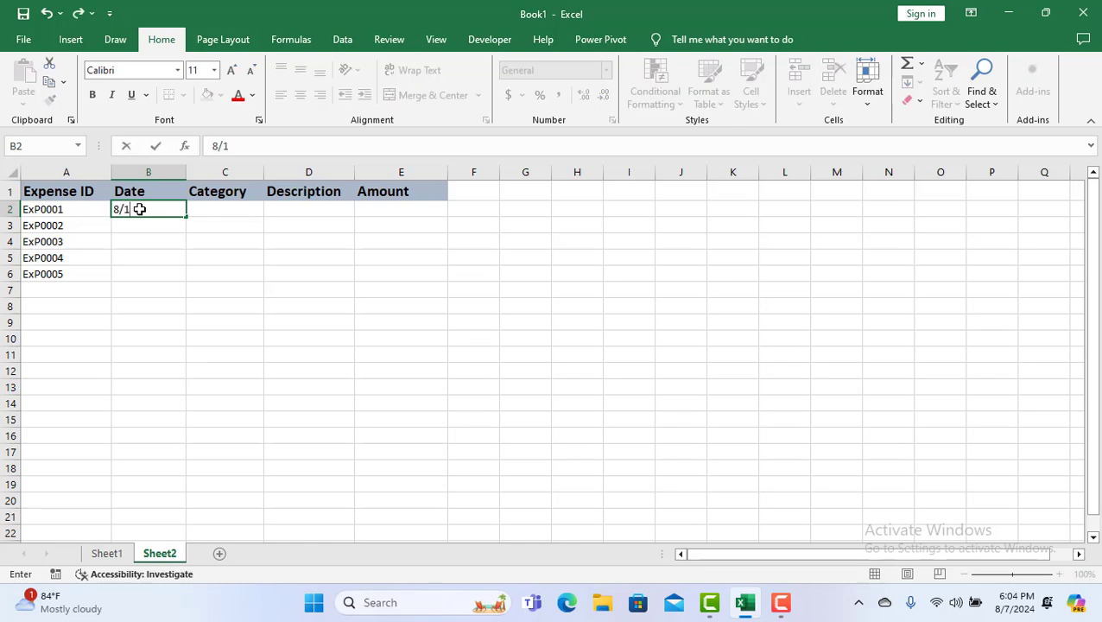
text(/2024)
key(Return)
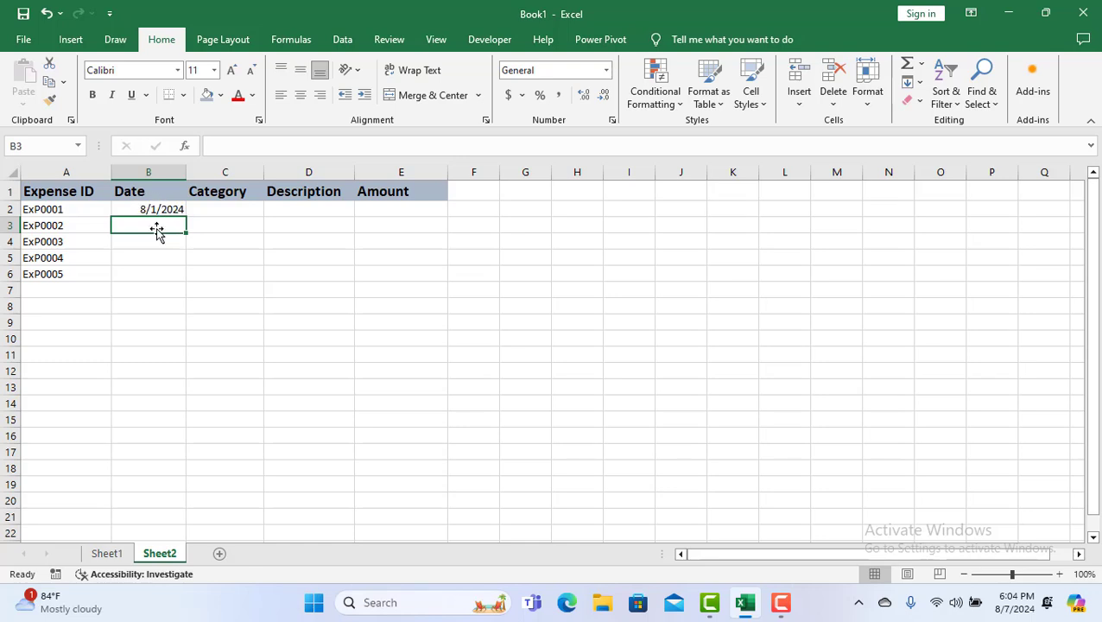
text(8/3/)
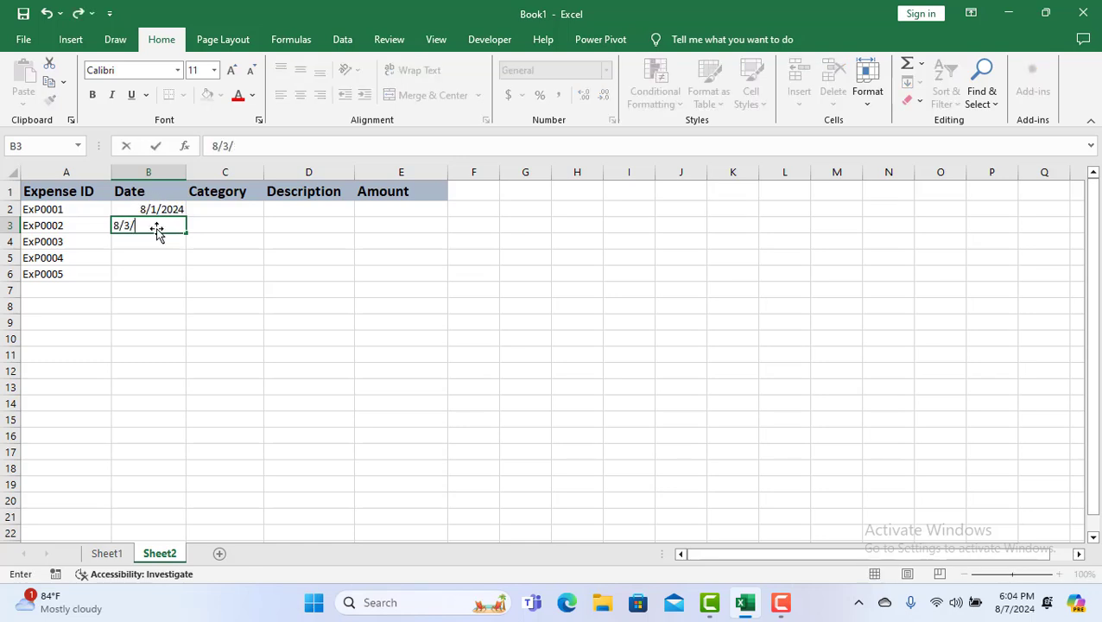
text(2024)
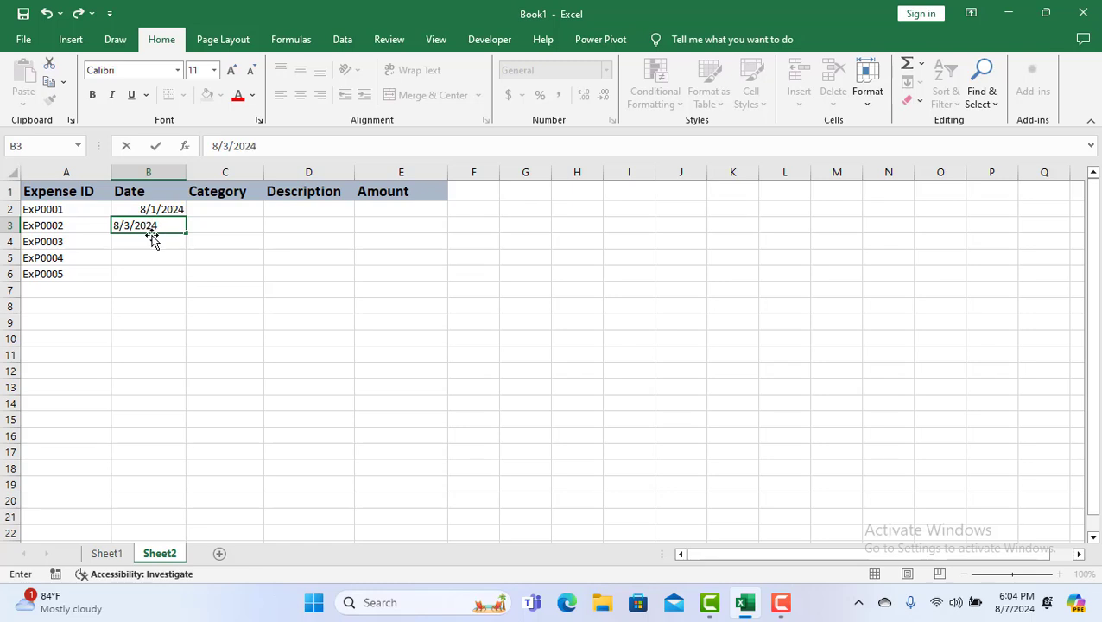
key(Return)
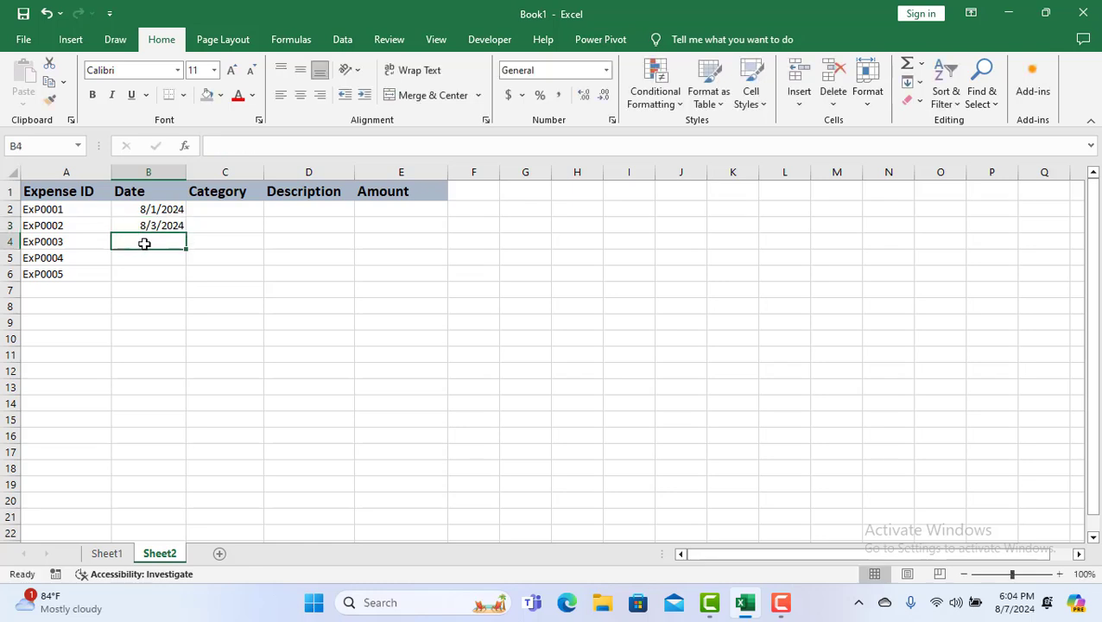
Enter the remaining expense dates in B4 to B6: 8/5/2024, 8/7/2024 and 8/10/2024
key(alt)
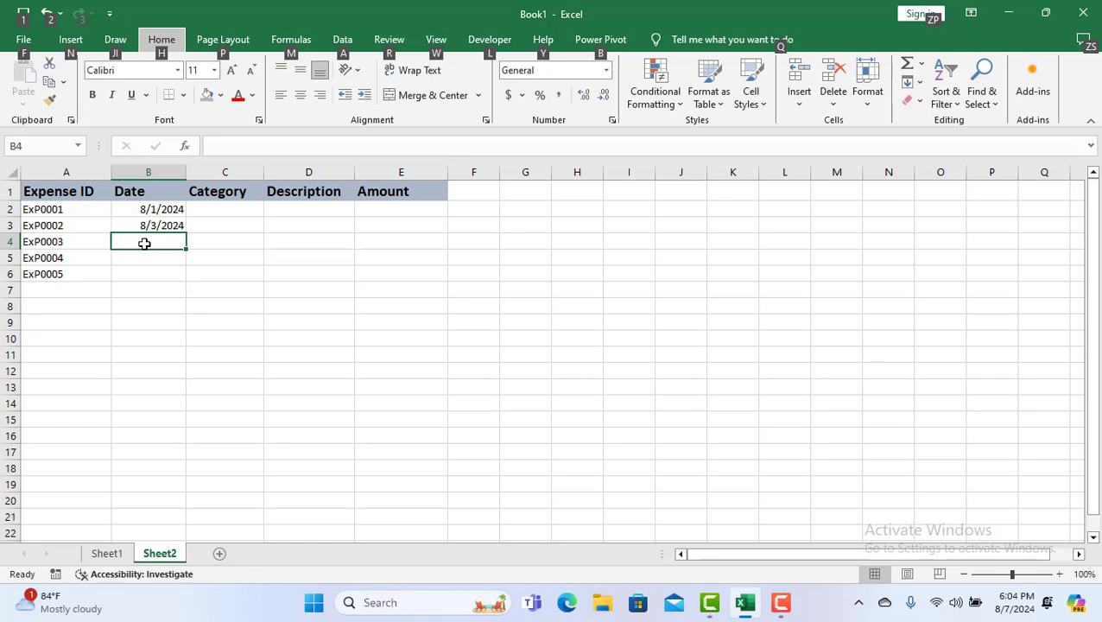
key(alt)
text(8)
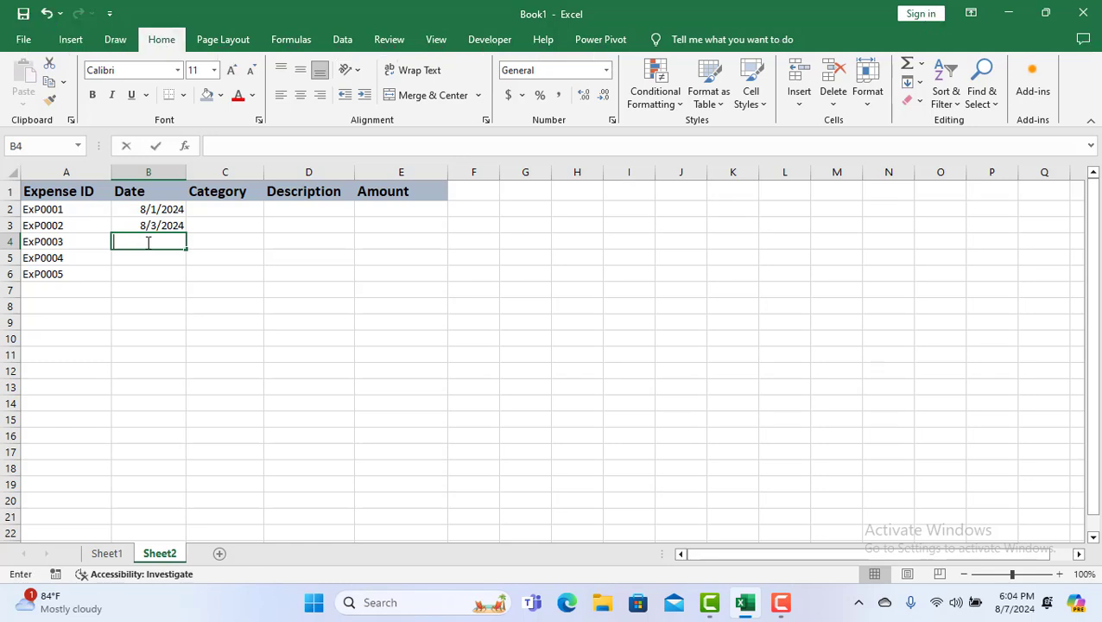
text(/)
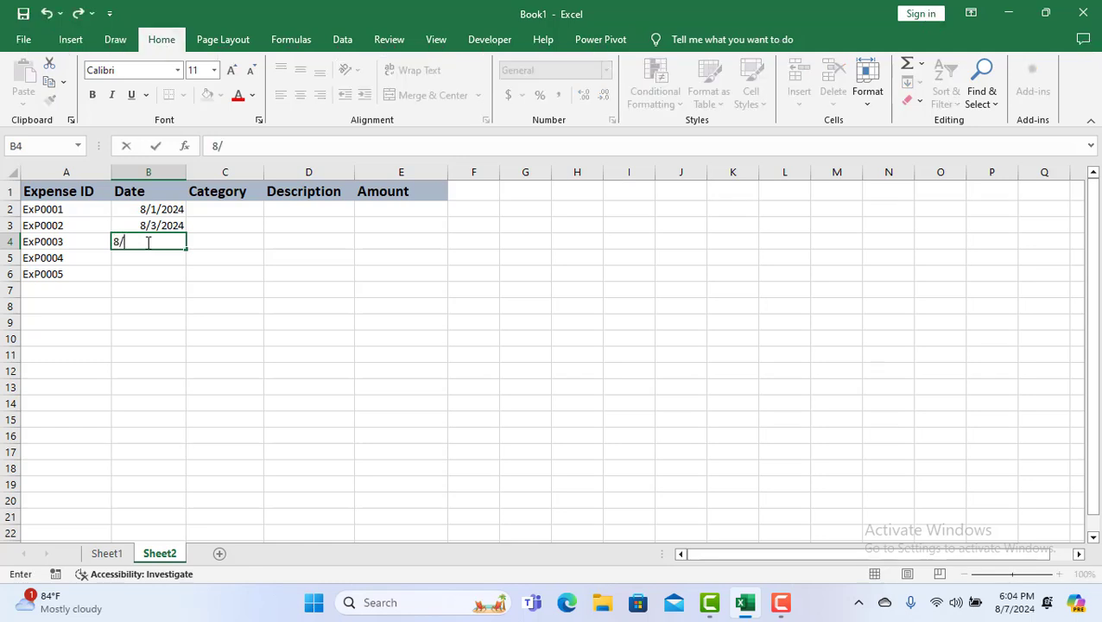
text(5/2024)
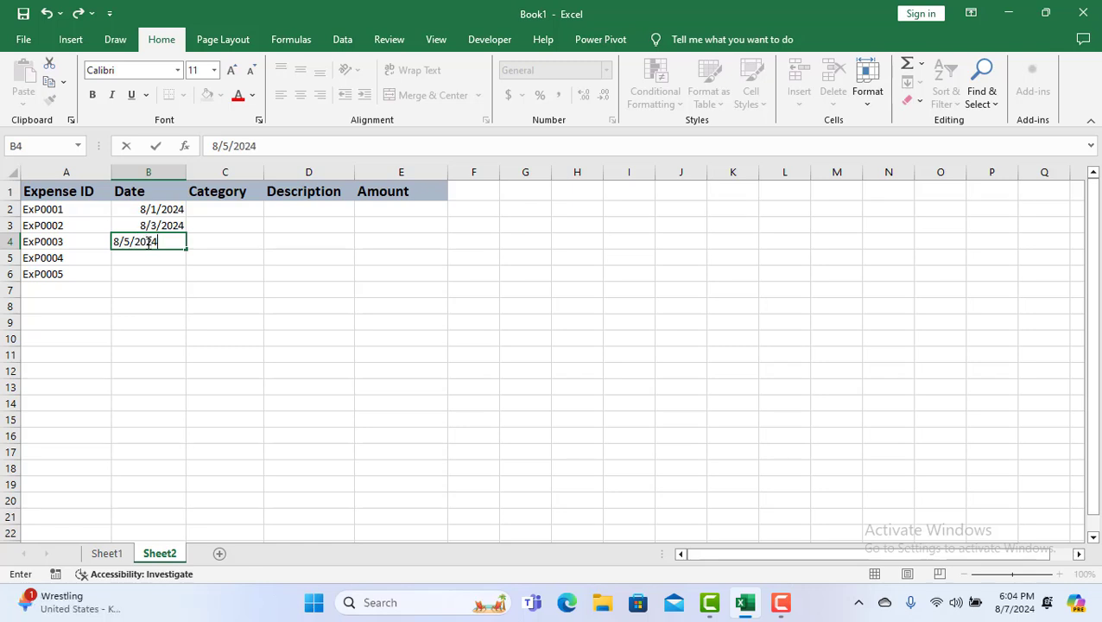
key(Return)
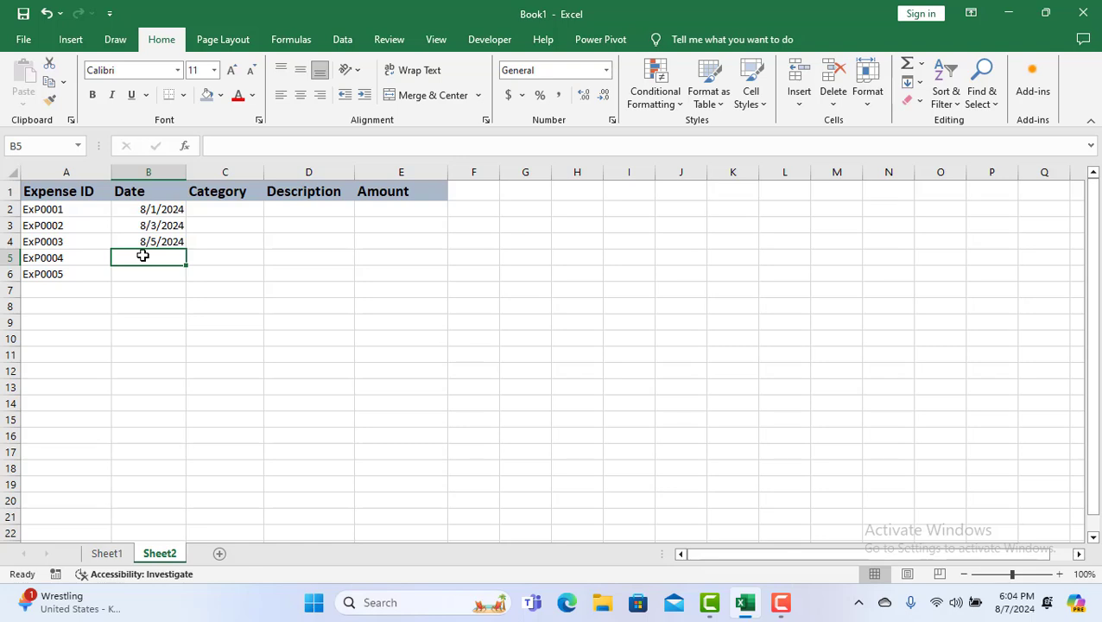
text(8/7/2024)
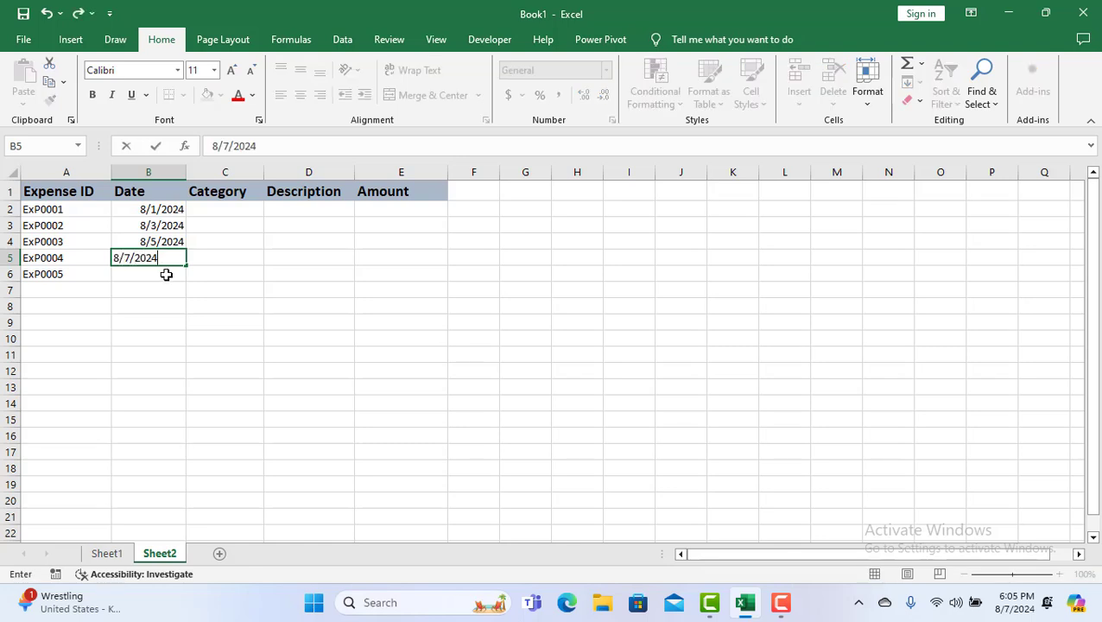
click(166, 274)
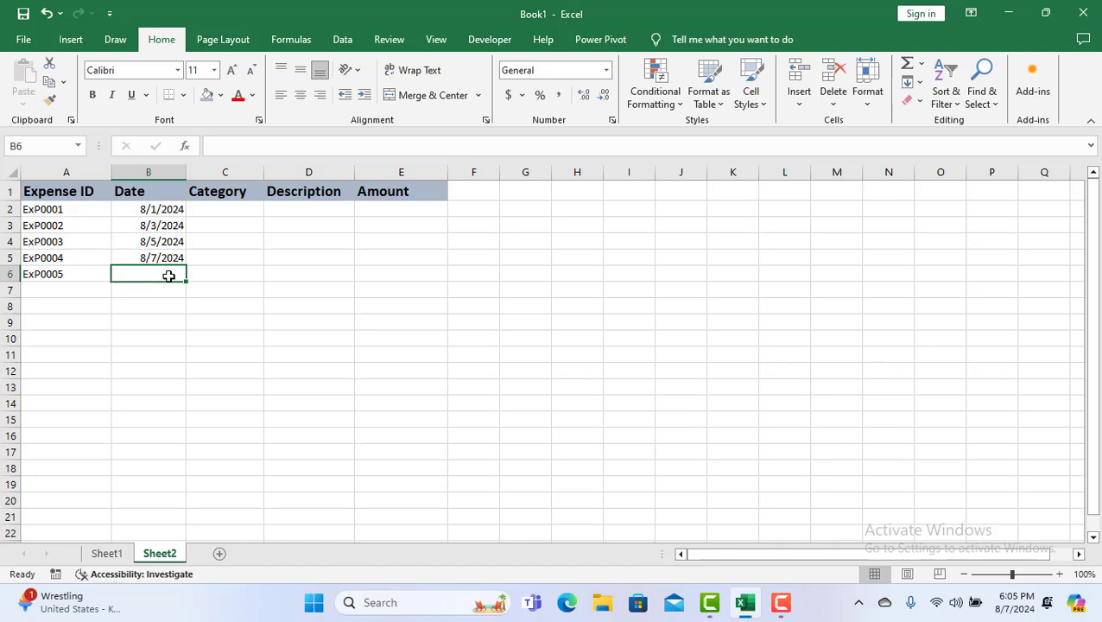
text(8/10/)
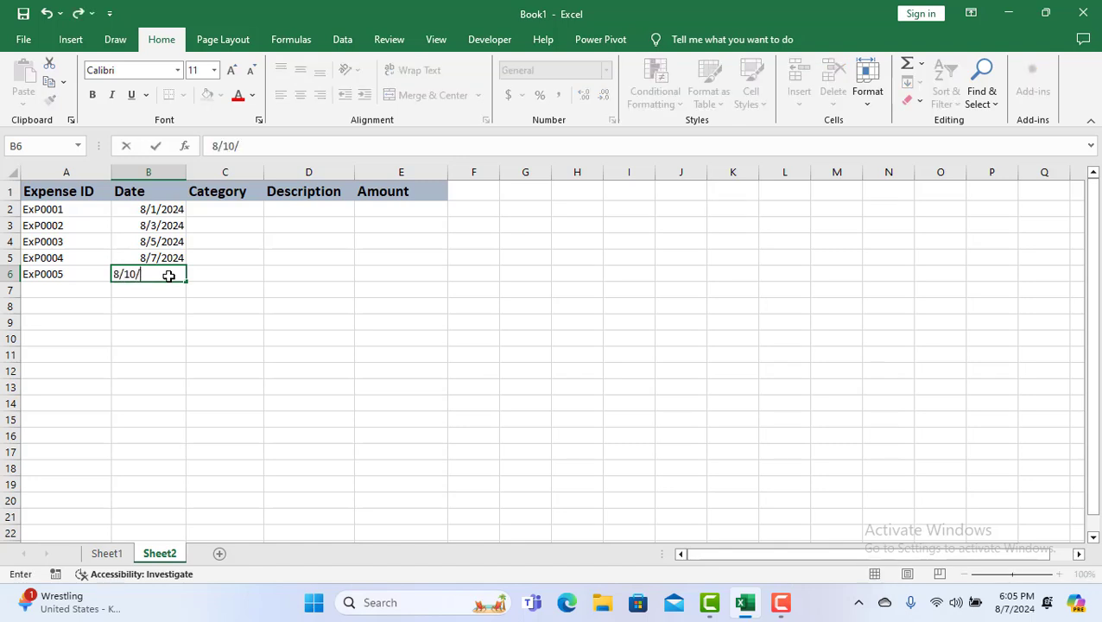
text(2024)
click(222, 212)
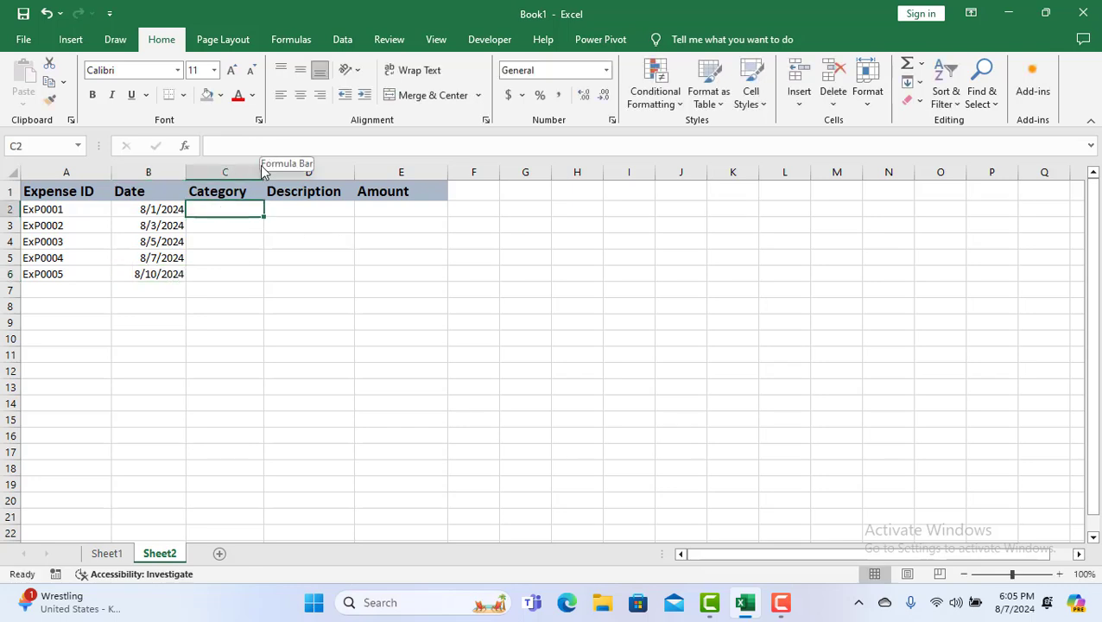
Widen column C slightly and enter the categories Supplies in C2 and Utilities in C3
click(268, 259)
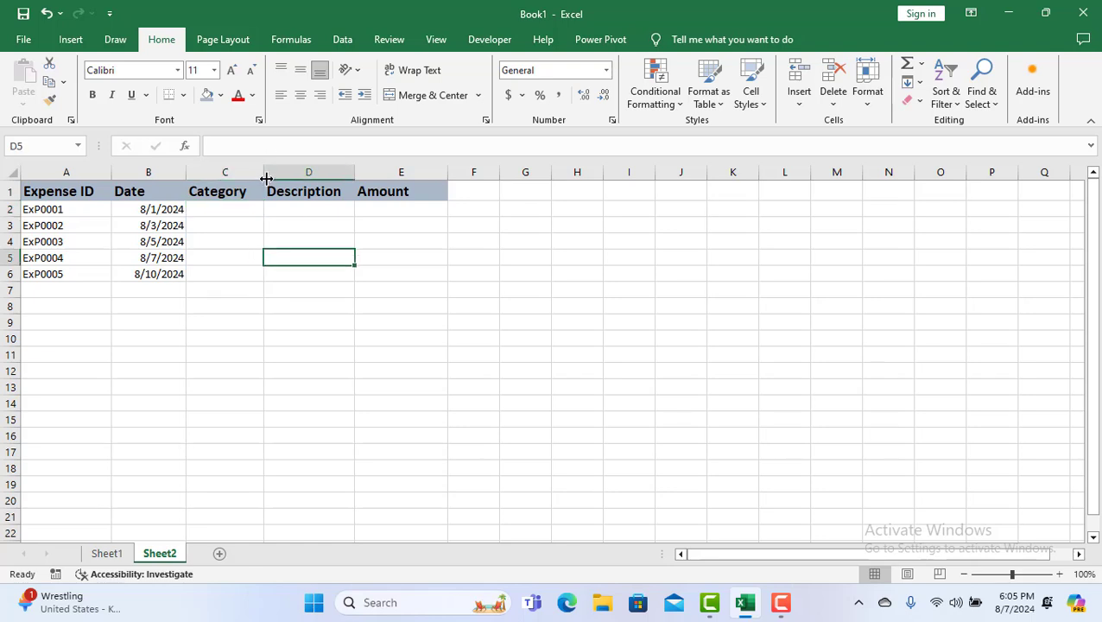
drag(264, 167, 286, 168)
click(237, 212)
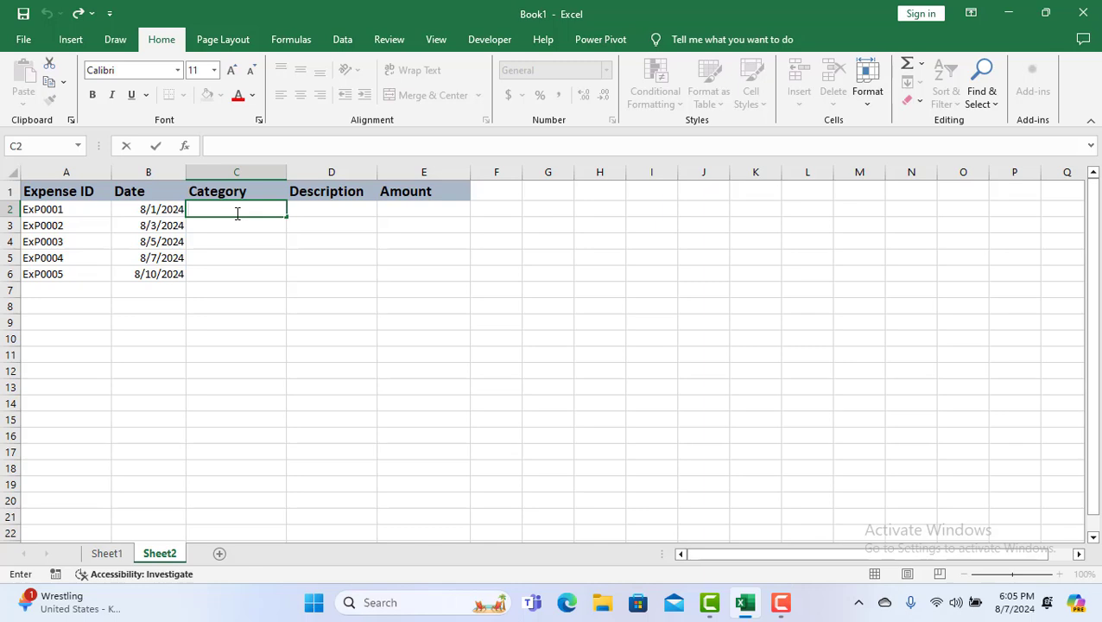
text(Supplies)
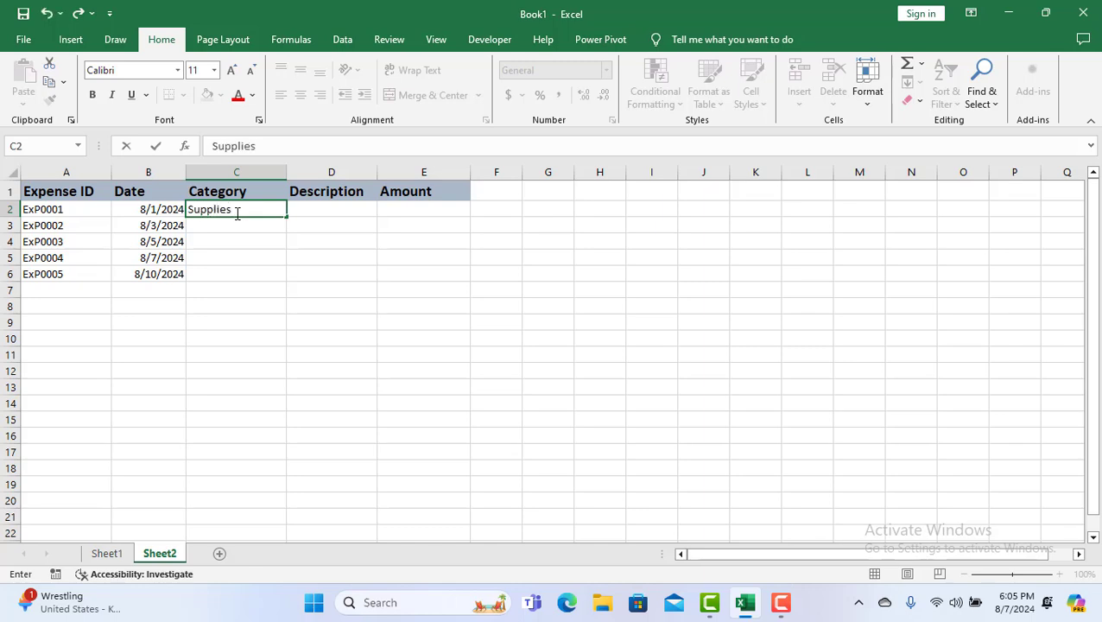
key(Return)
text(U)
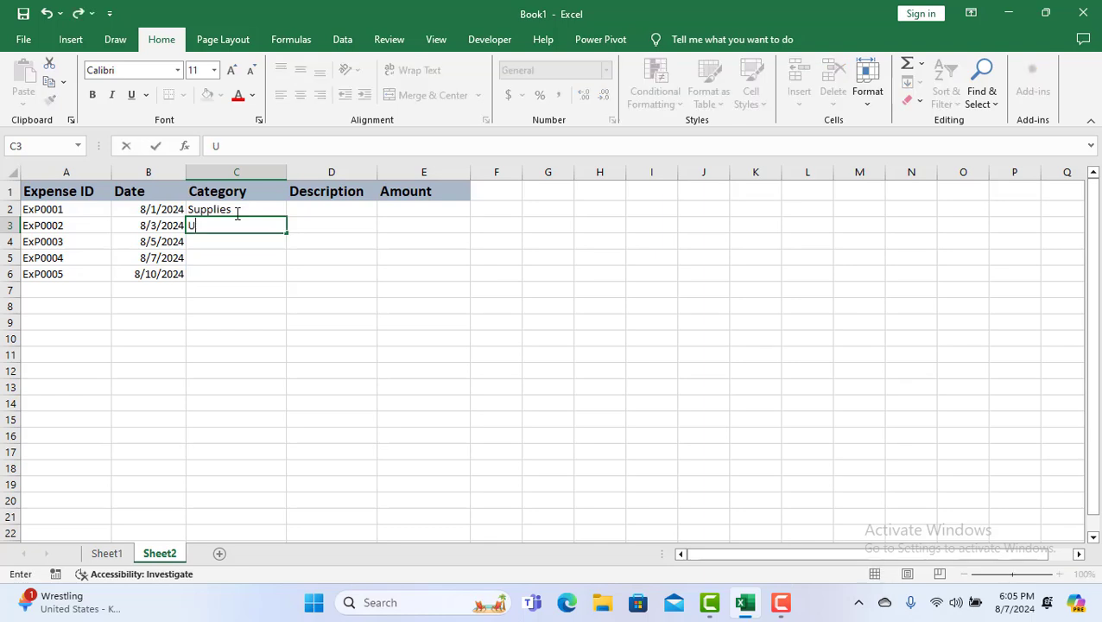
text(tili)
text(tier)
text(s)
key(Return)
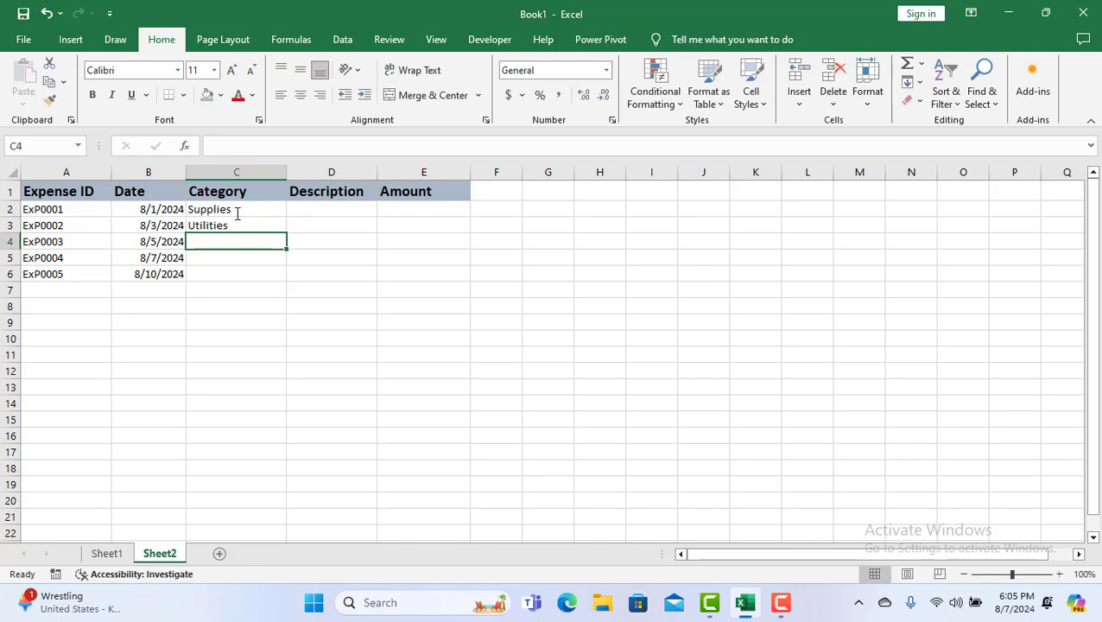
Enter the categories Rent, Equipment and Advertising in C4 to C6
text(Rent)
key(Return)
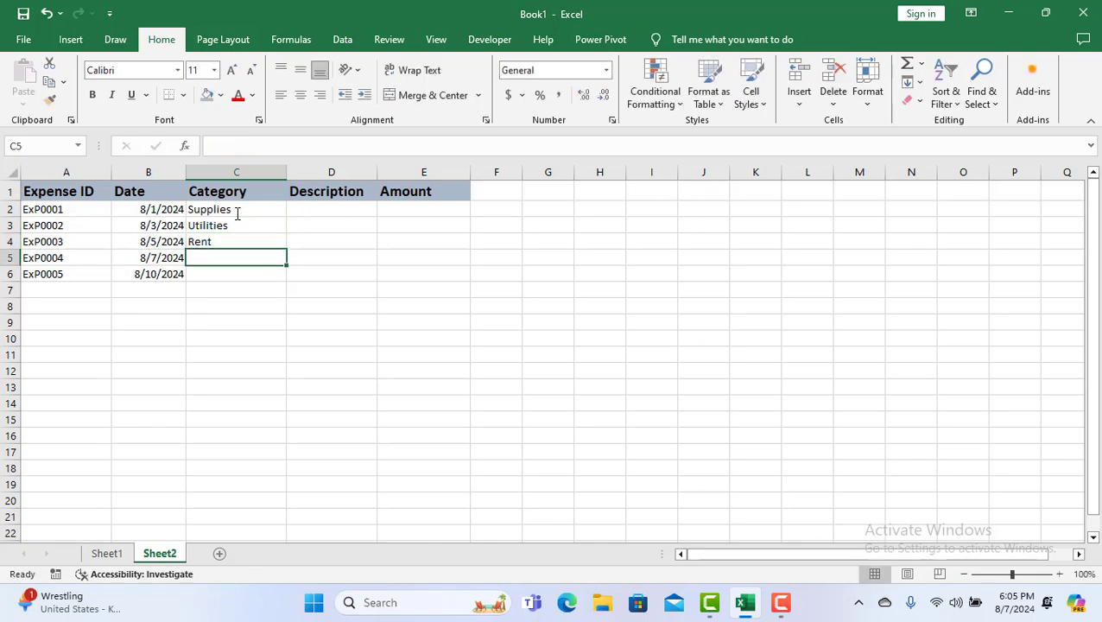
text(E)
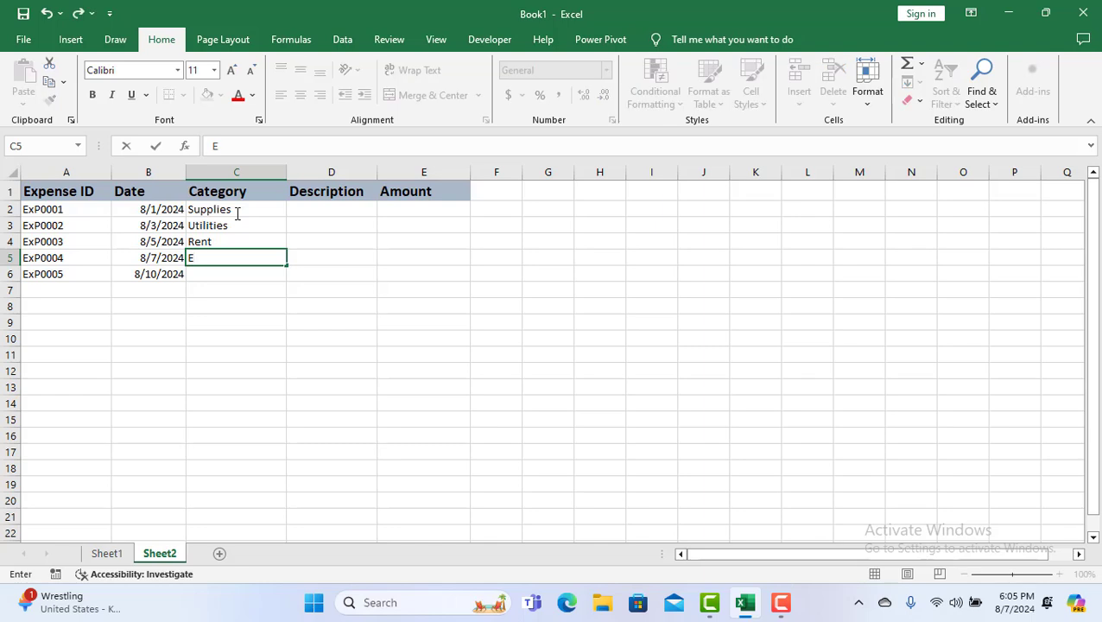
text(quipment)
key(Return)
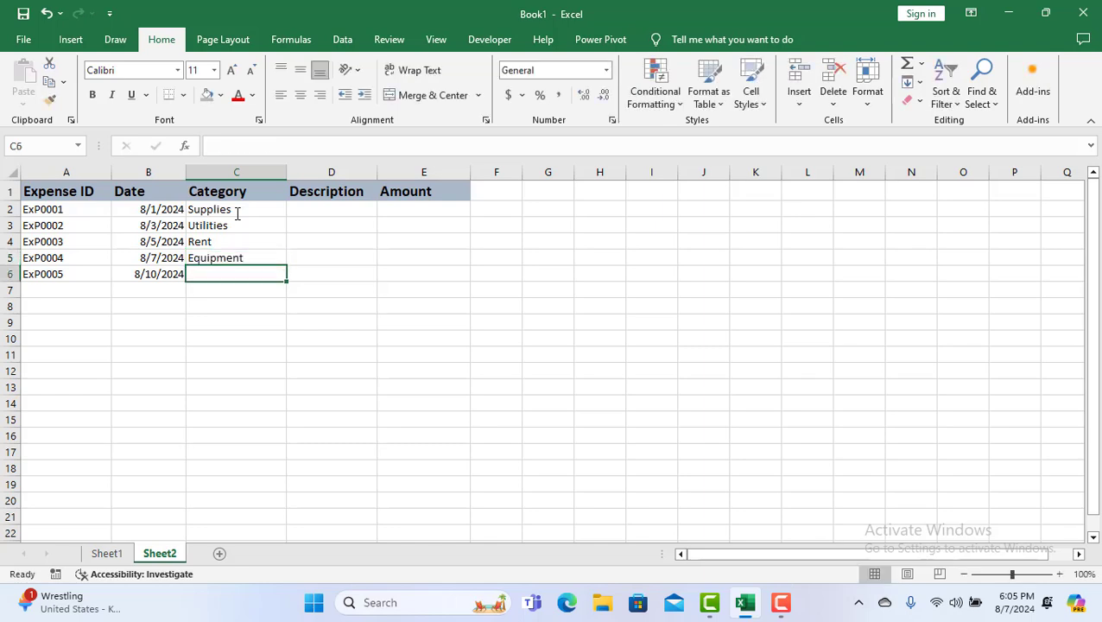
text(Ad)
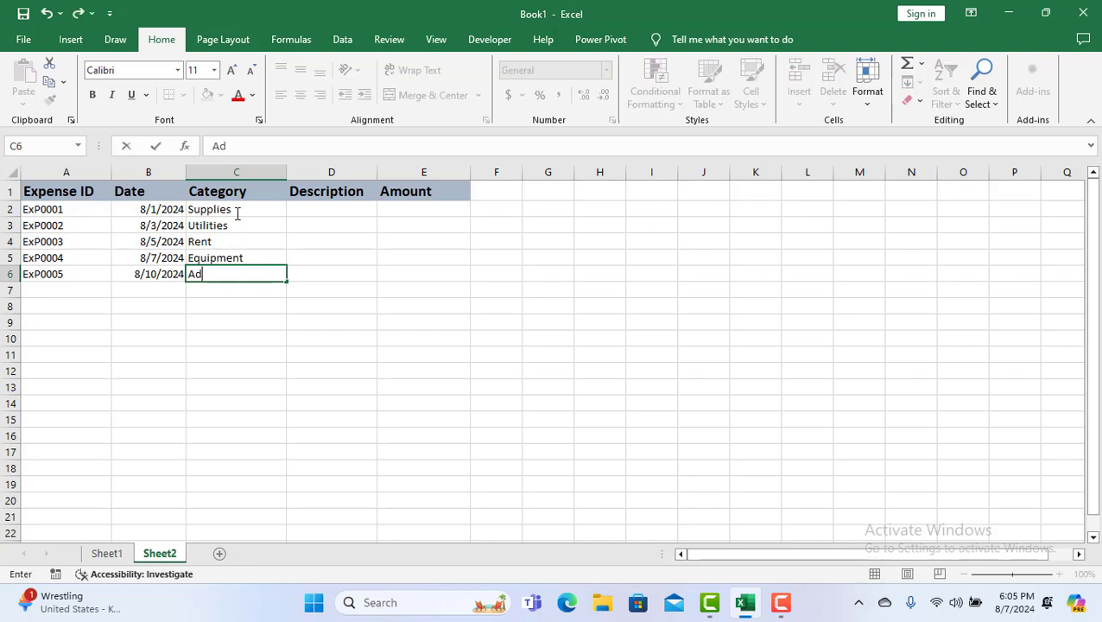
text(vertising)
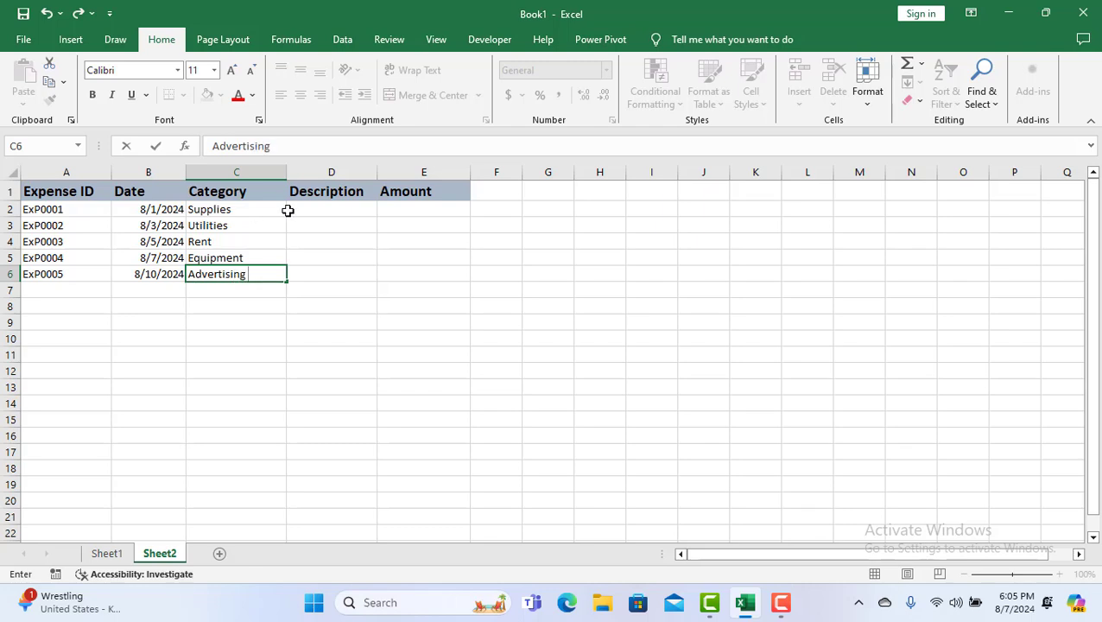
Widen column D and enter the description "Fabric for Suits" in D2
click(319, 206)
drag(376, 172, 407, 172)
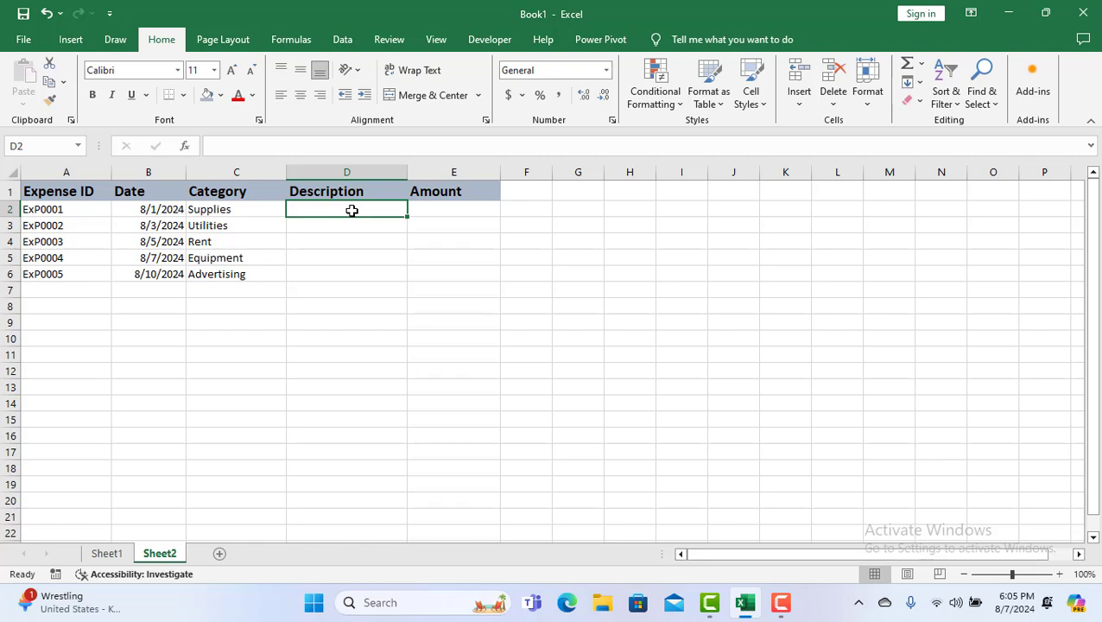
text(Fabric)
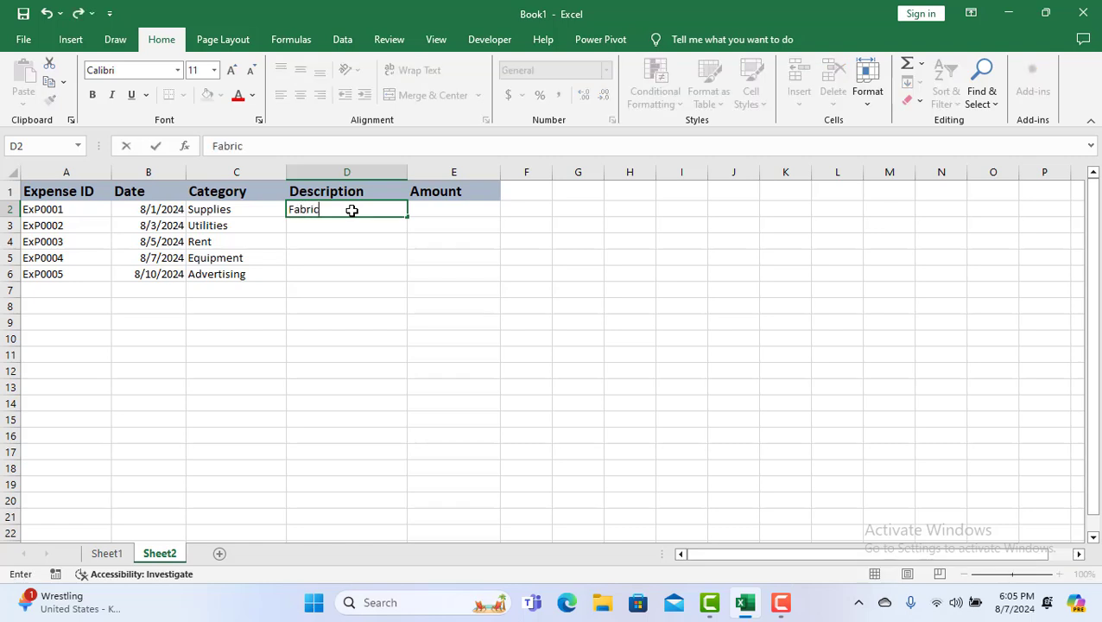
text( for Suit)
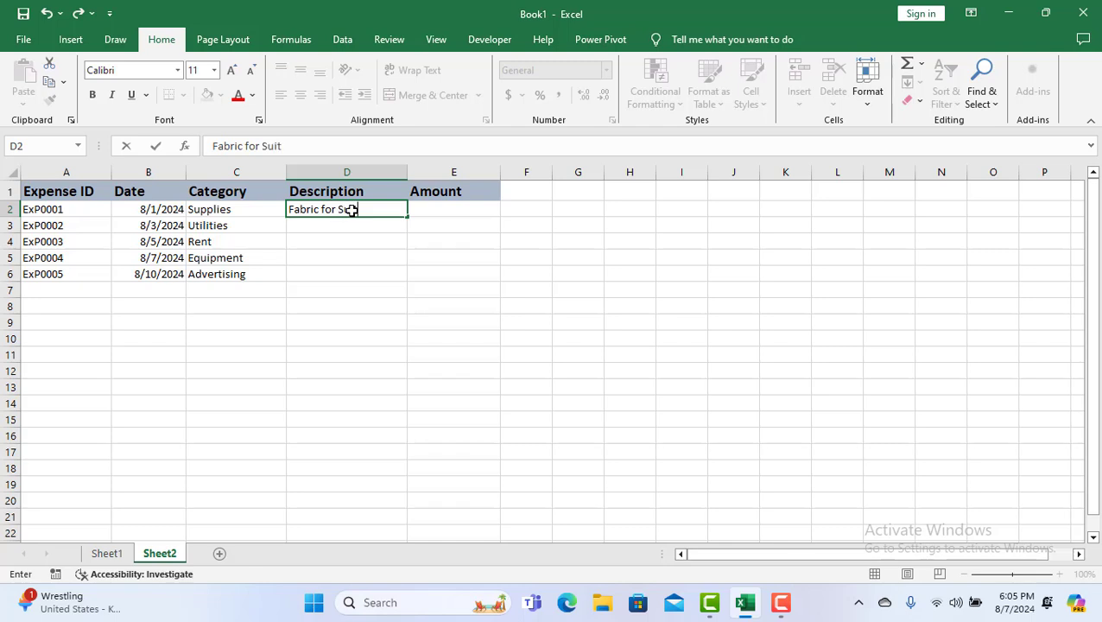
text(s)
key(Return)
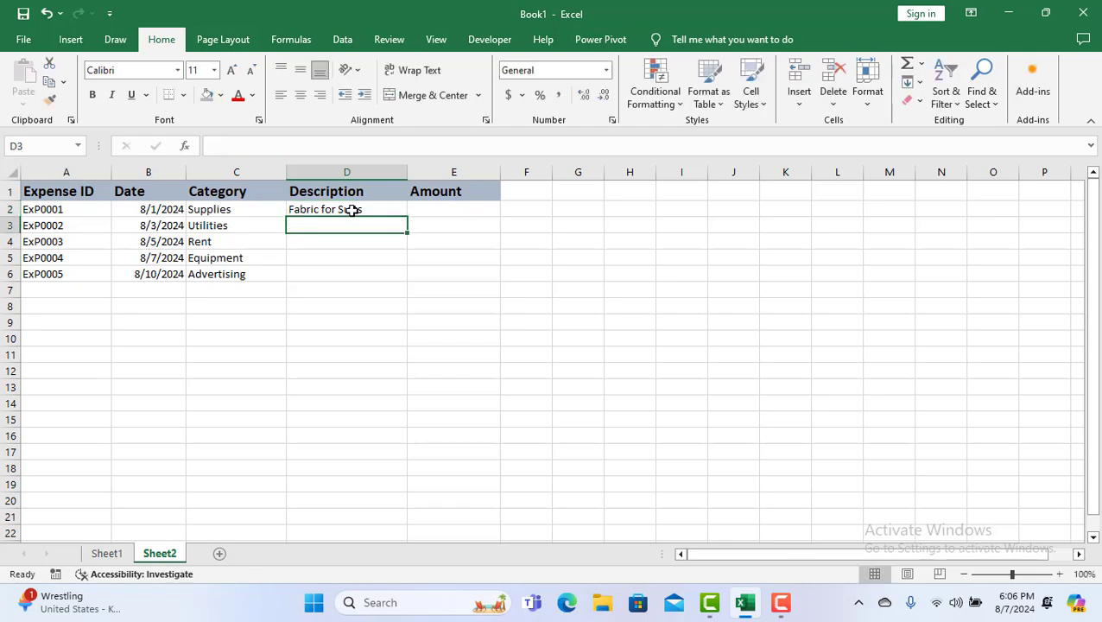
Enter the descriptions "Electricity bill" in D3 and "Shop rental" in D4
text(Ele)
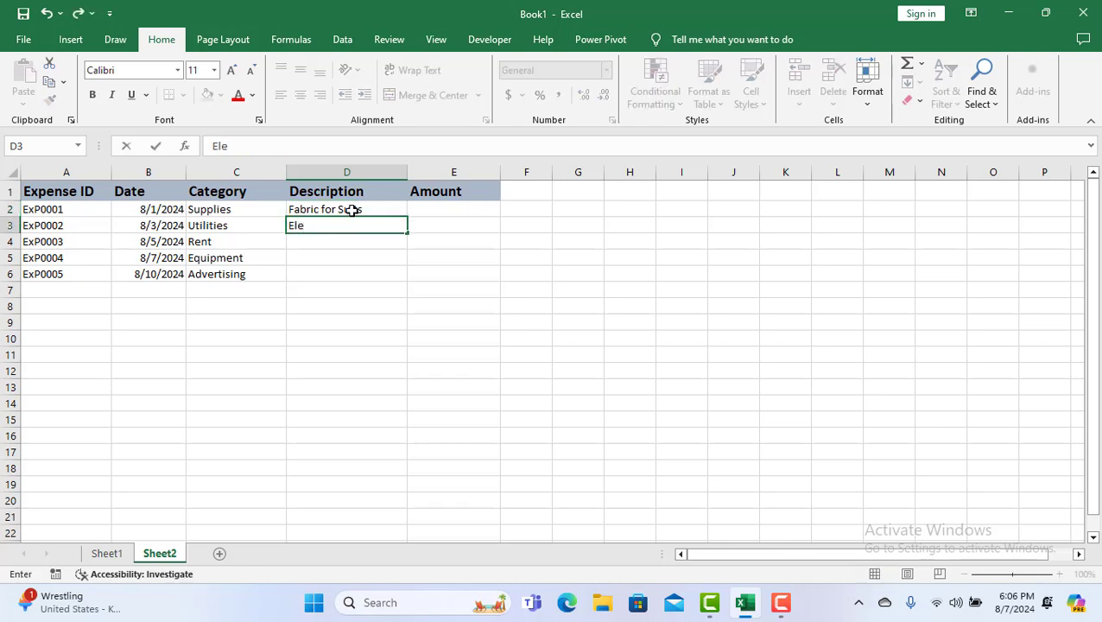
text(ctricity bill)
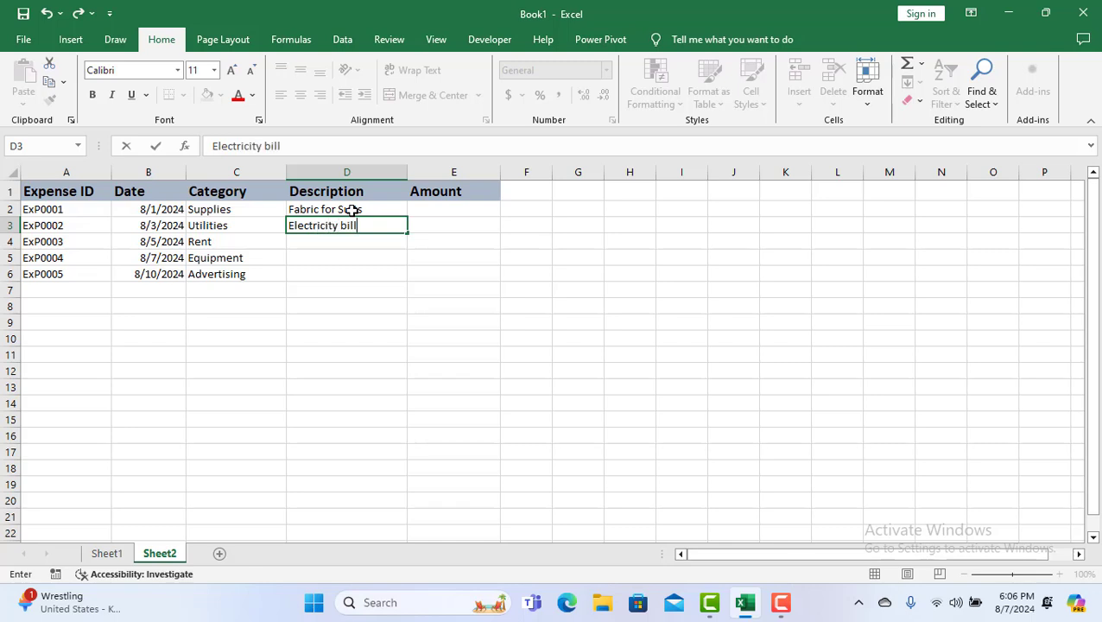
key(Return)
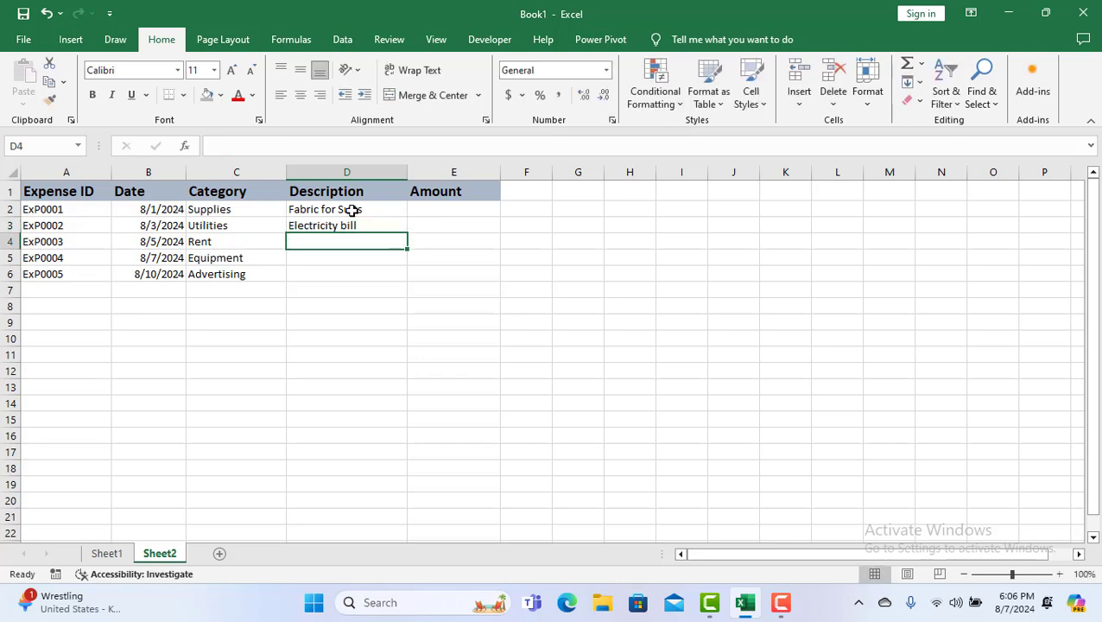
text(Shop)
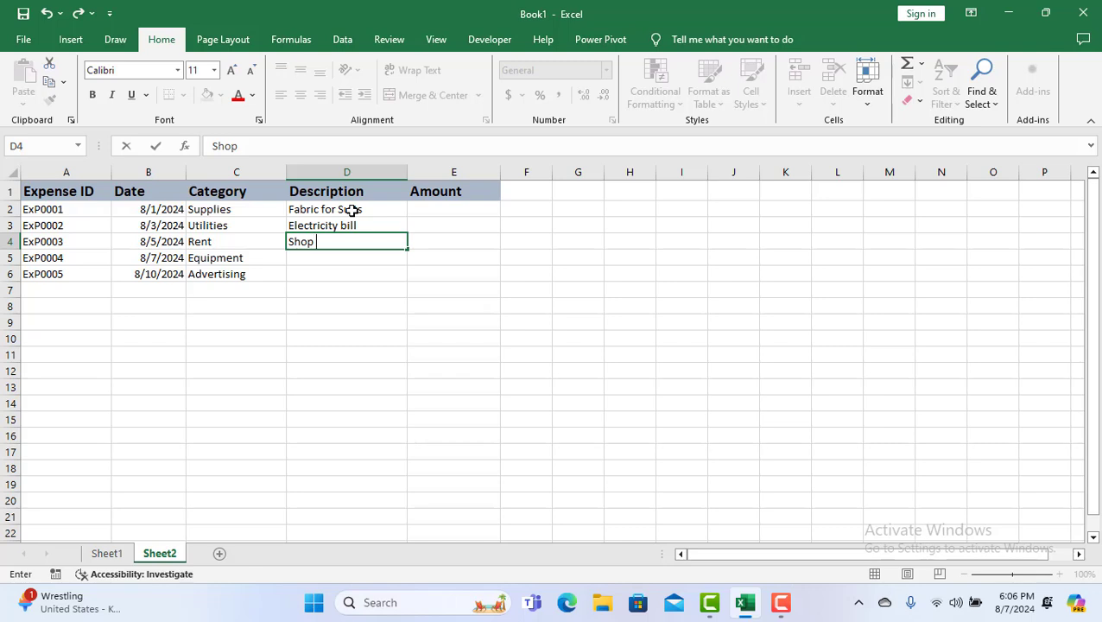
text( rental)
key(Return)
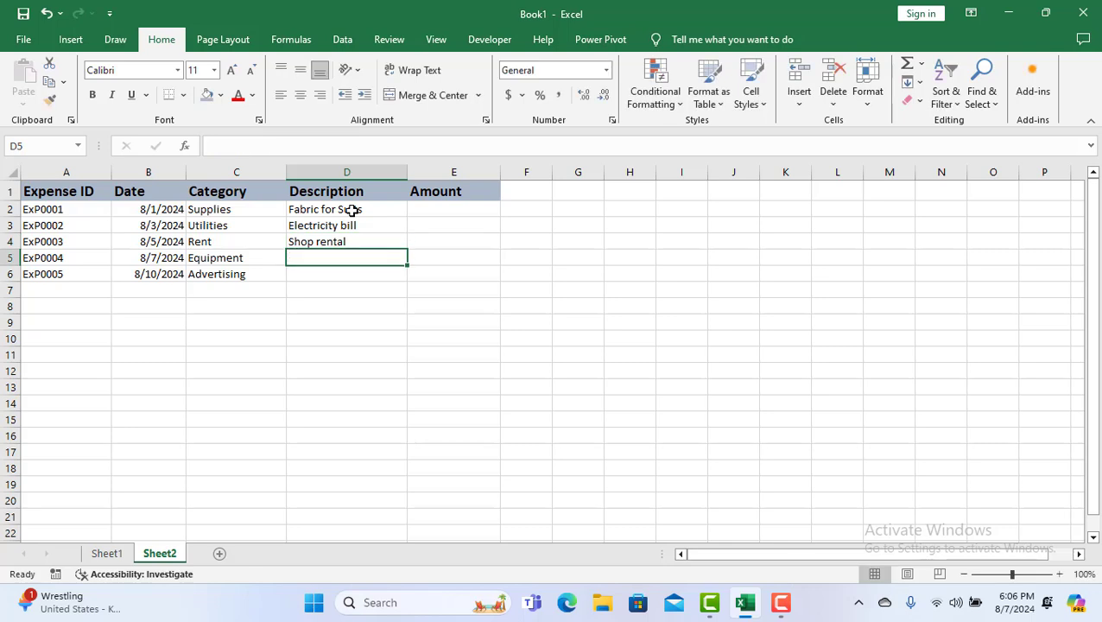
Enter the description "Sewing machine repair" for the Equipment expense in D5
text(Se)
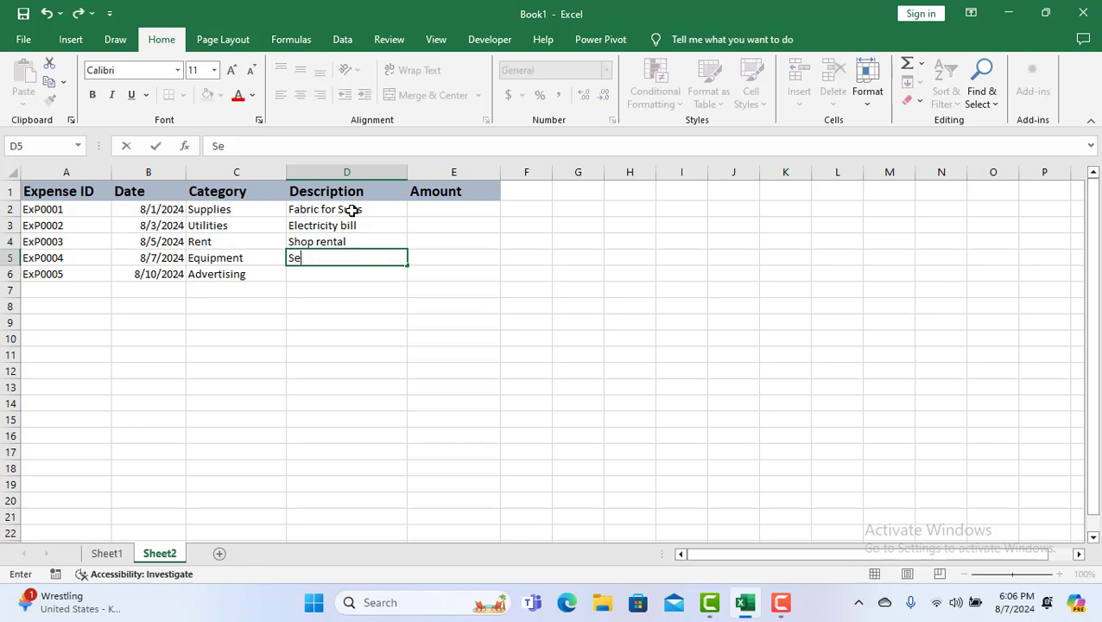
text(wing machin)
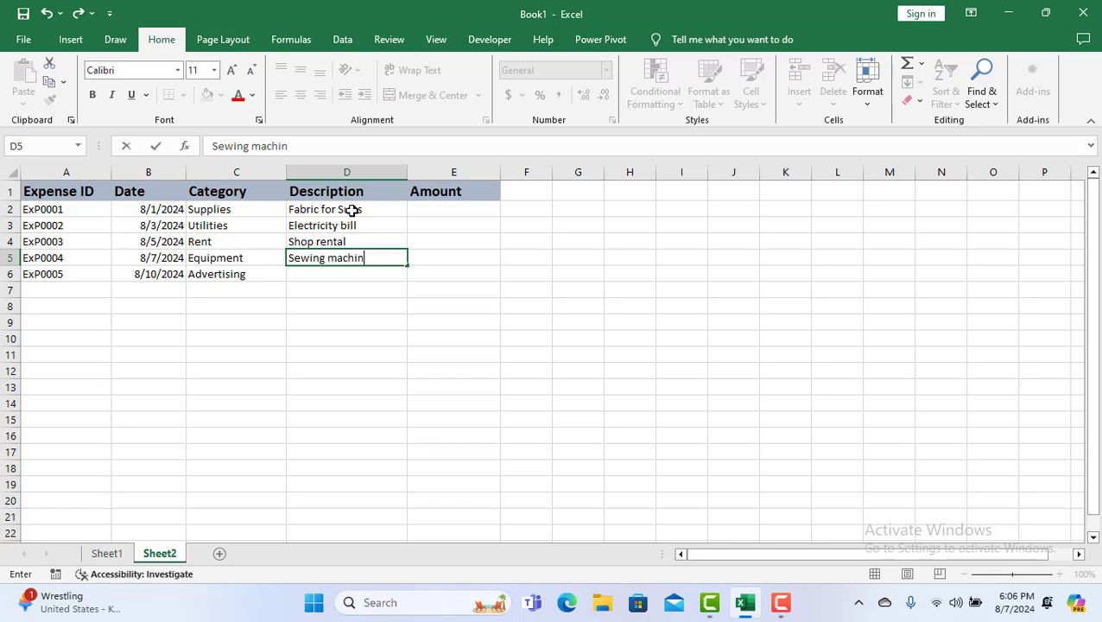
text(e repair)
key(Return)
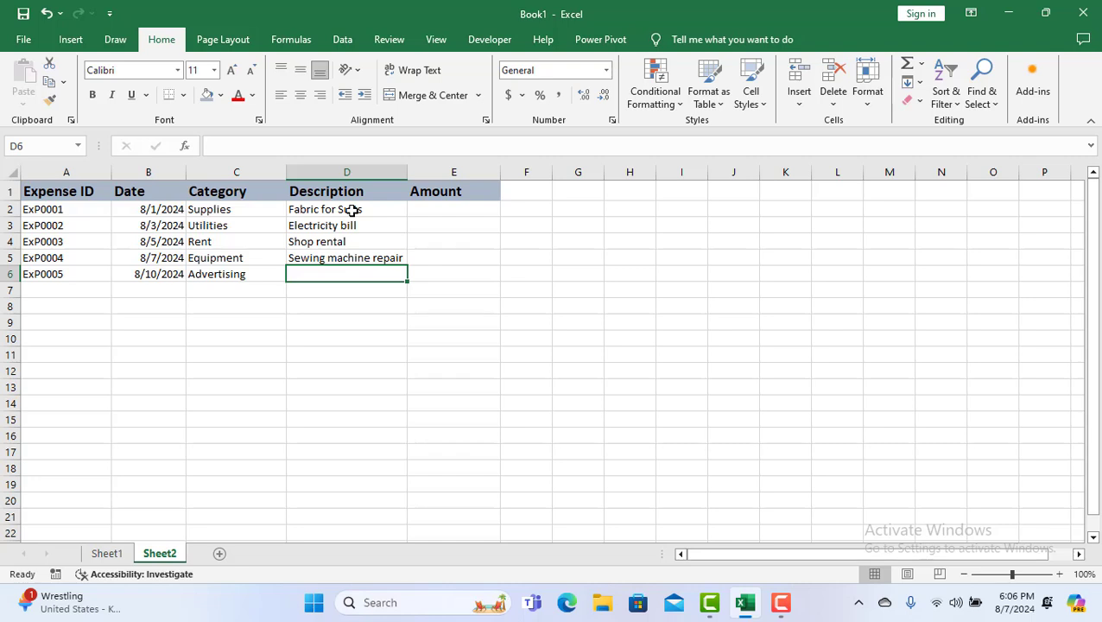
Enter the description "Local newspaper ad" for the Advertising expense in D6
text(N)
key(BackSpace)
text(n)
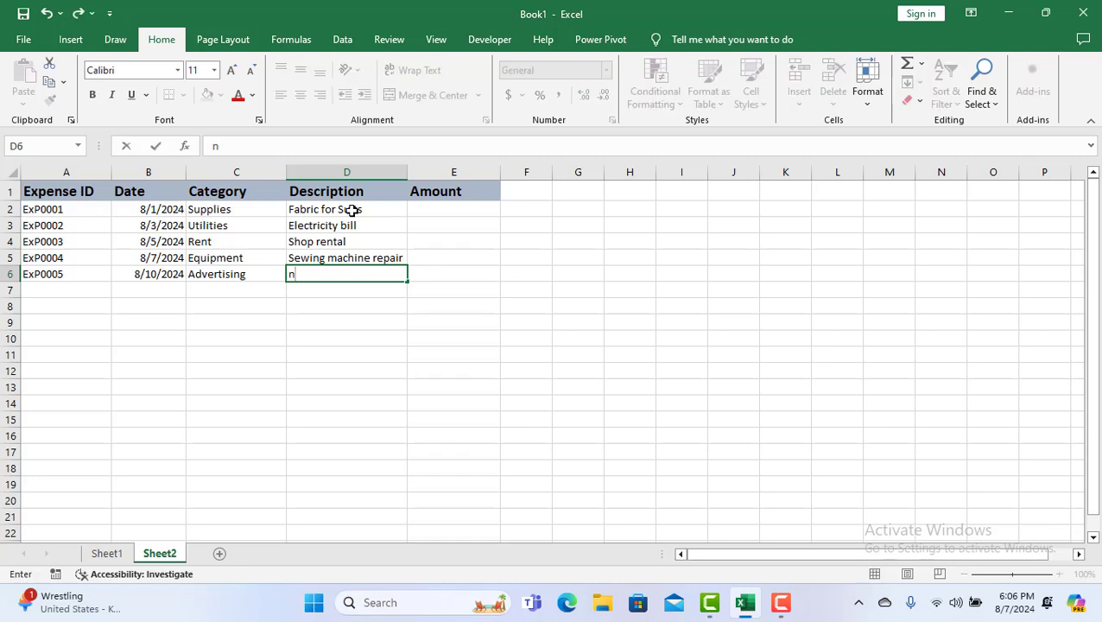
key(BackSpace)
text(Local ne)
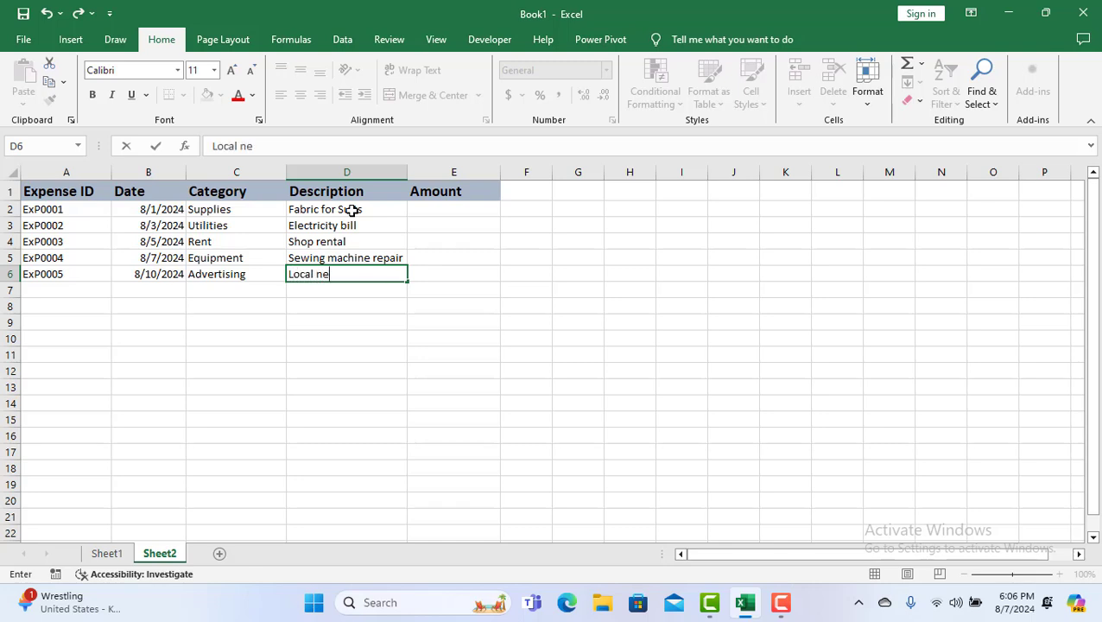
text(wspaper a)
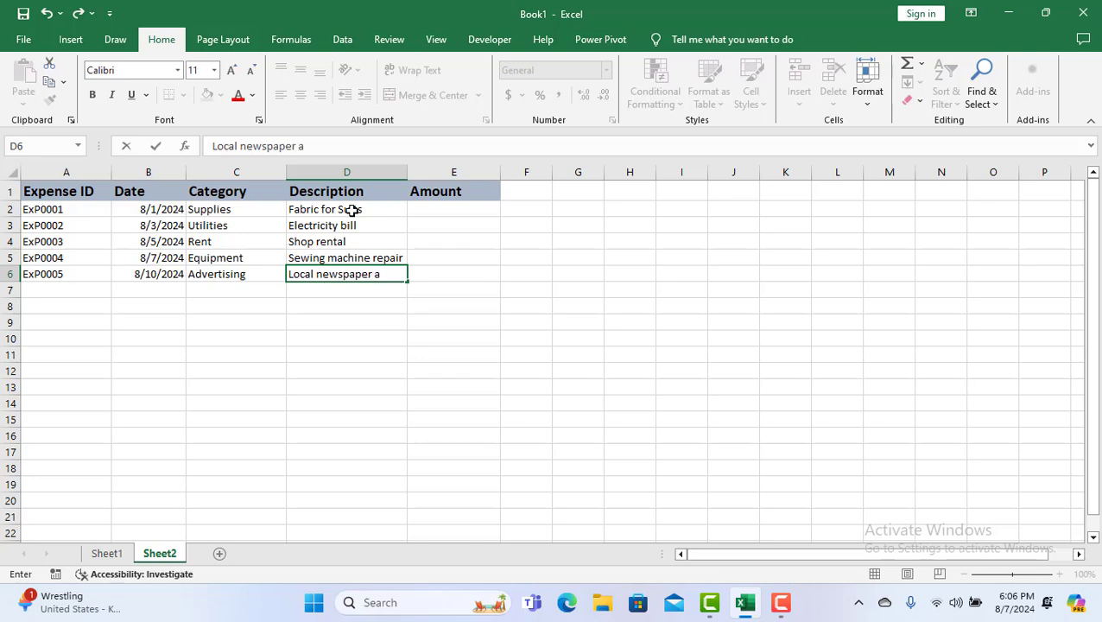
text(f)
key(BackSpace)
text(d)
Enter the amounts 500 in E2 and 150 in E3 on Sheet2
click(433, 209)
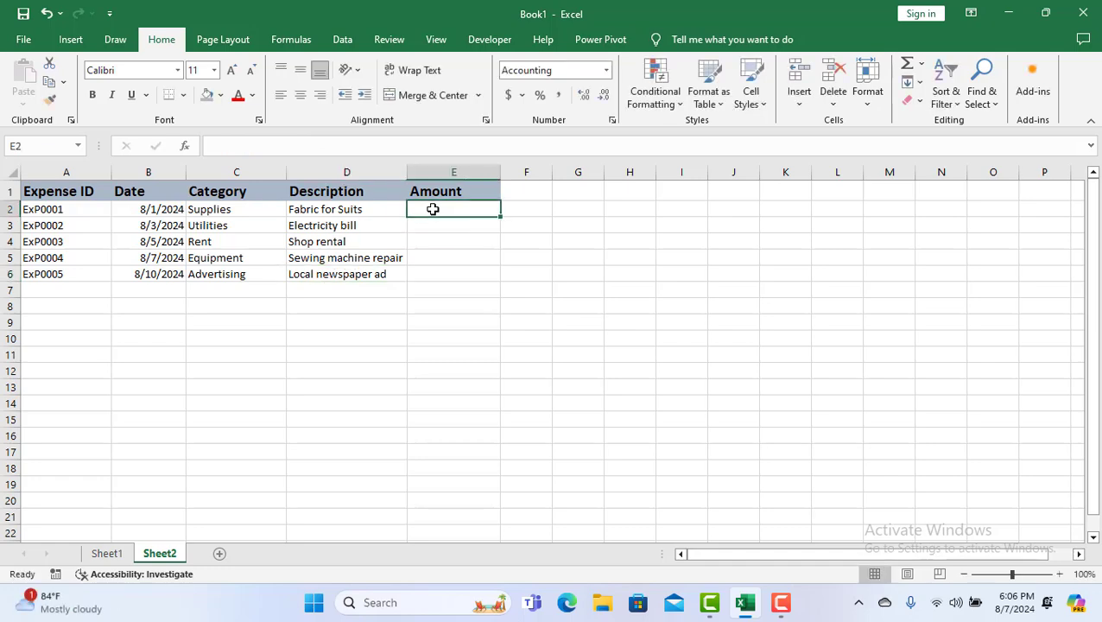
click(108, 557)
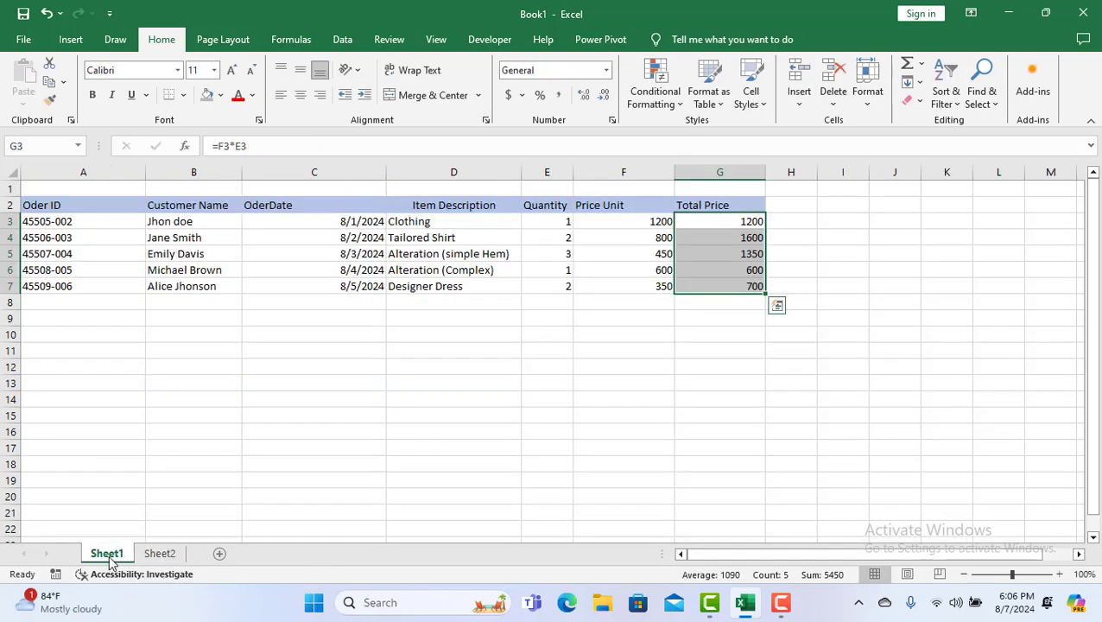
click(160, 554)
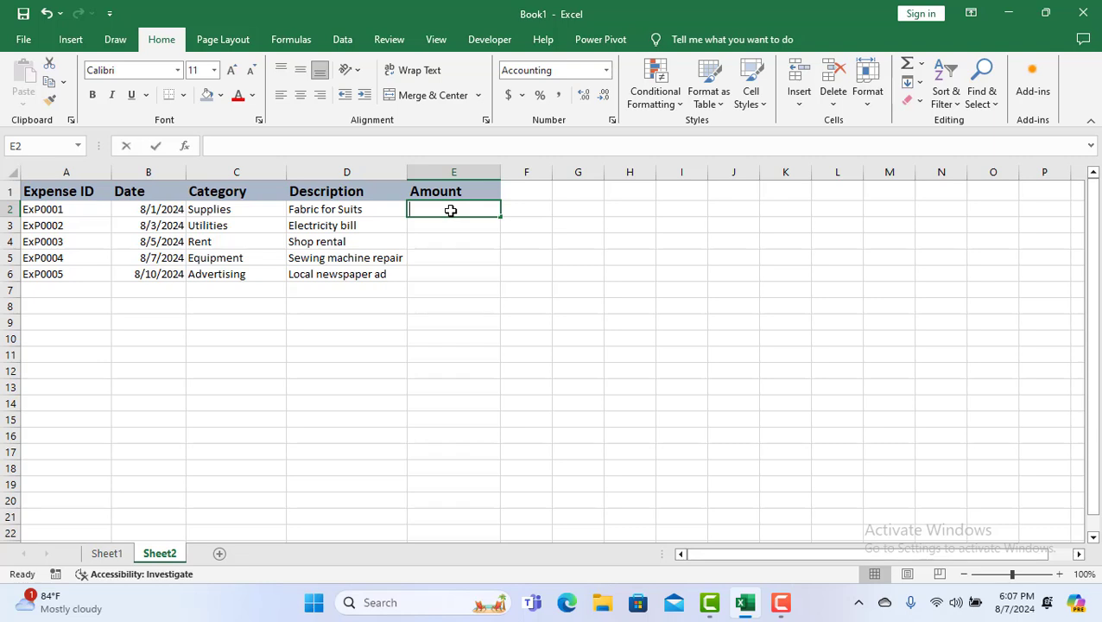
text(500)
key(Return)
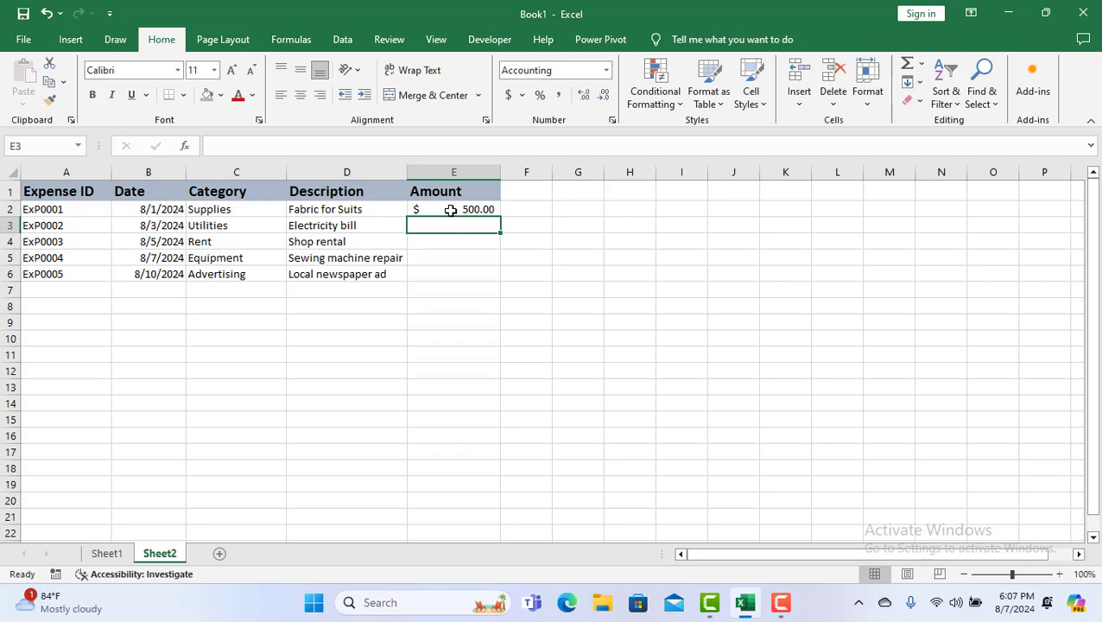
text(150)
key(Return)
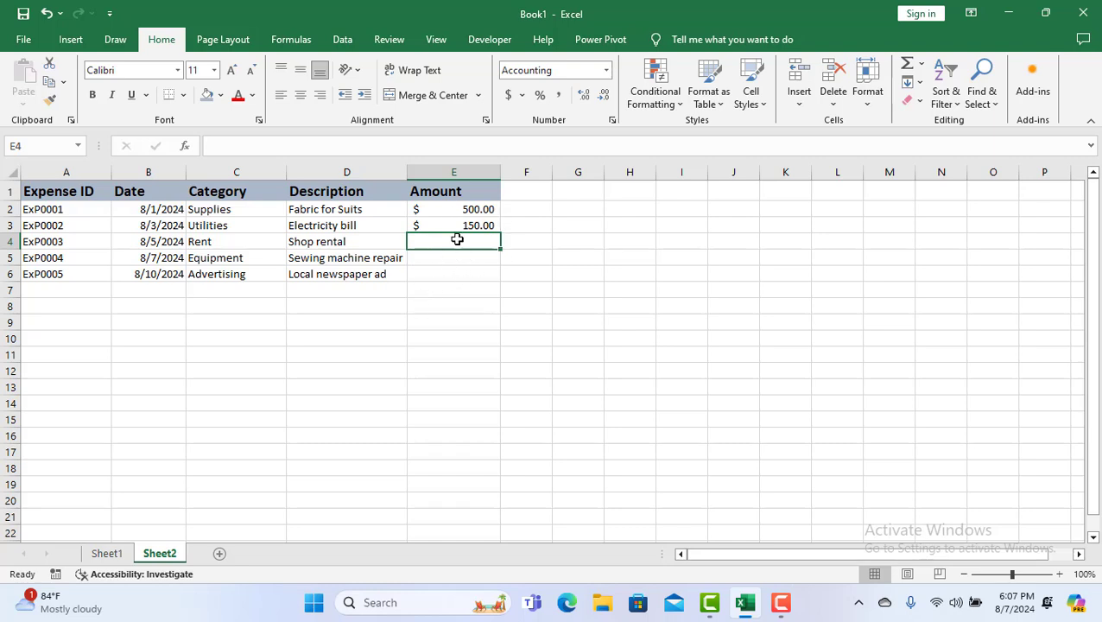
Enter the amounts 1200, 200 and 100 in E4 to E6
text(1200)
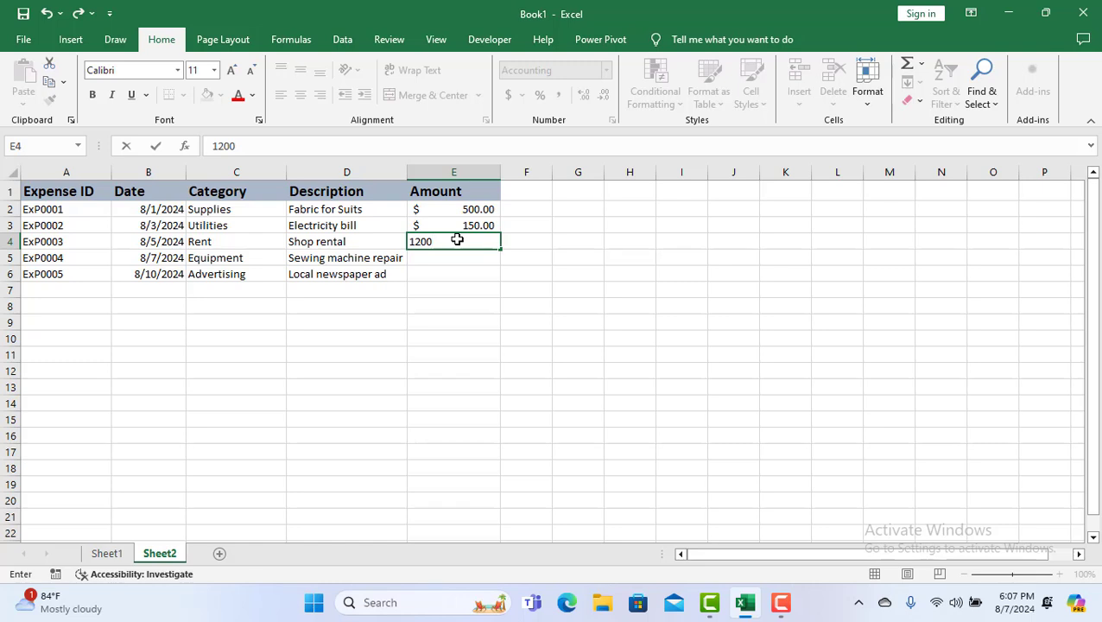
key(Return)
text(200)
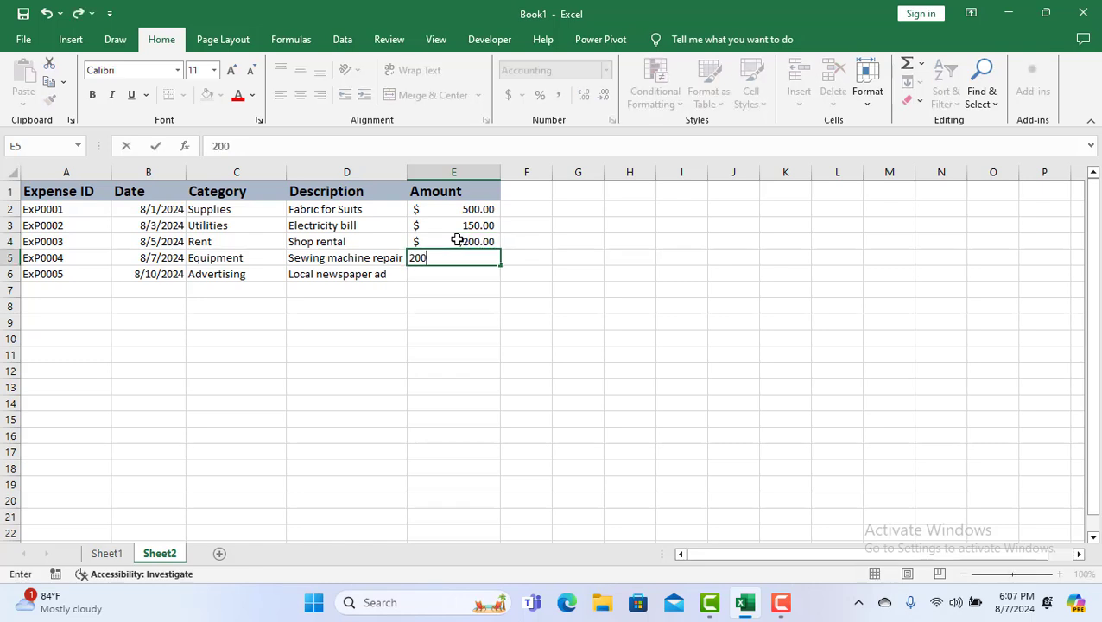
key(Return)
text(100)
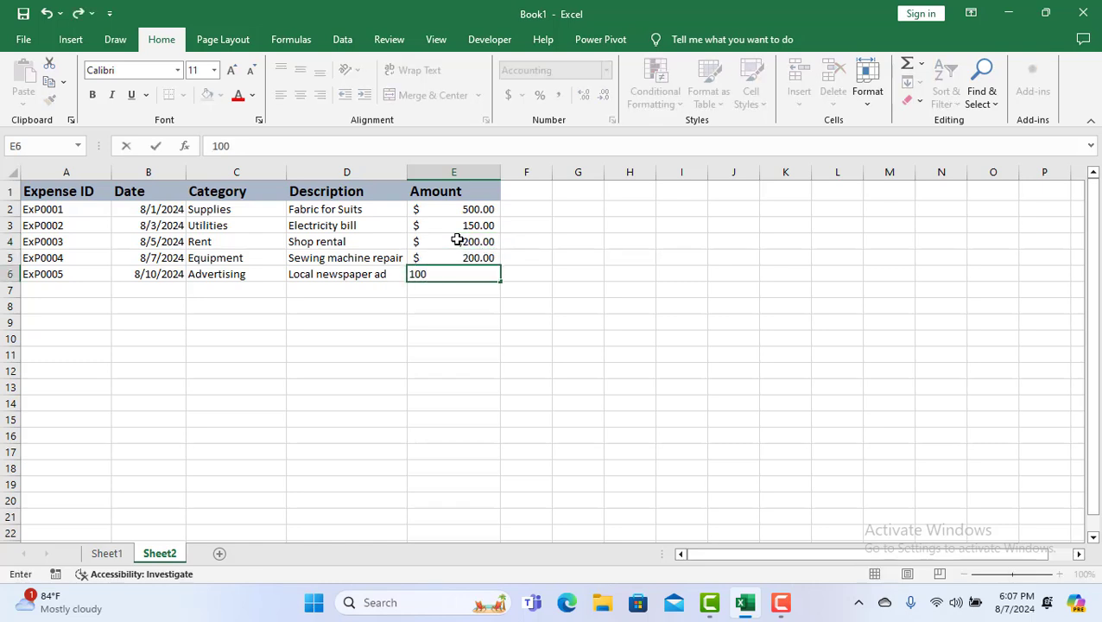
click(487, 308)
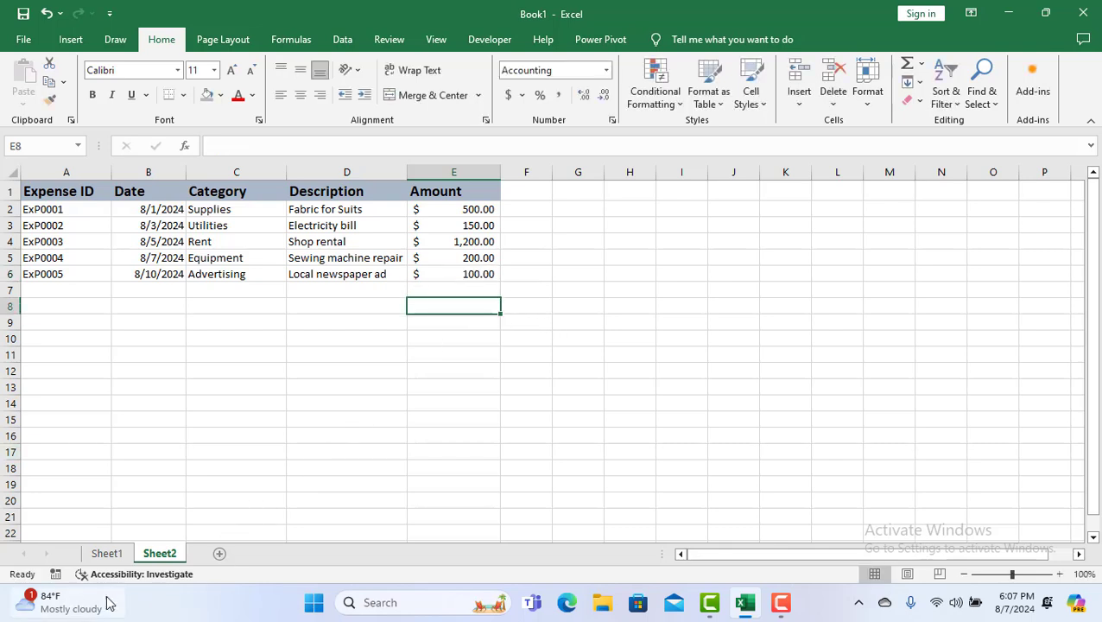
Add a third worksheet and enter the header "Invoice Id" in A1
click(220, 554)
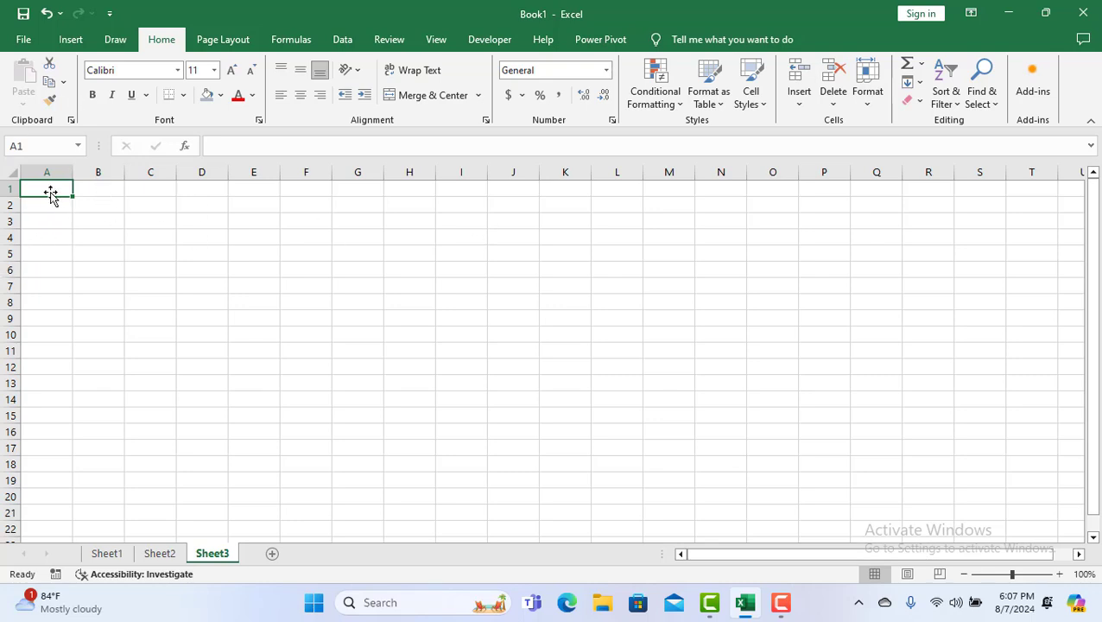
text(Invo)
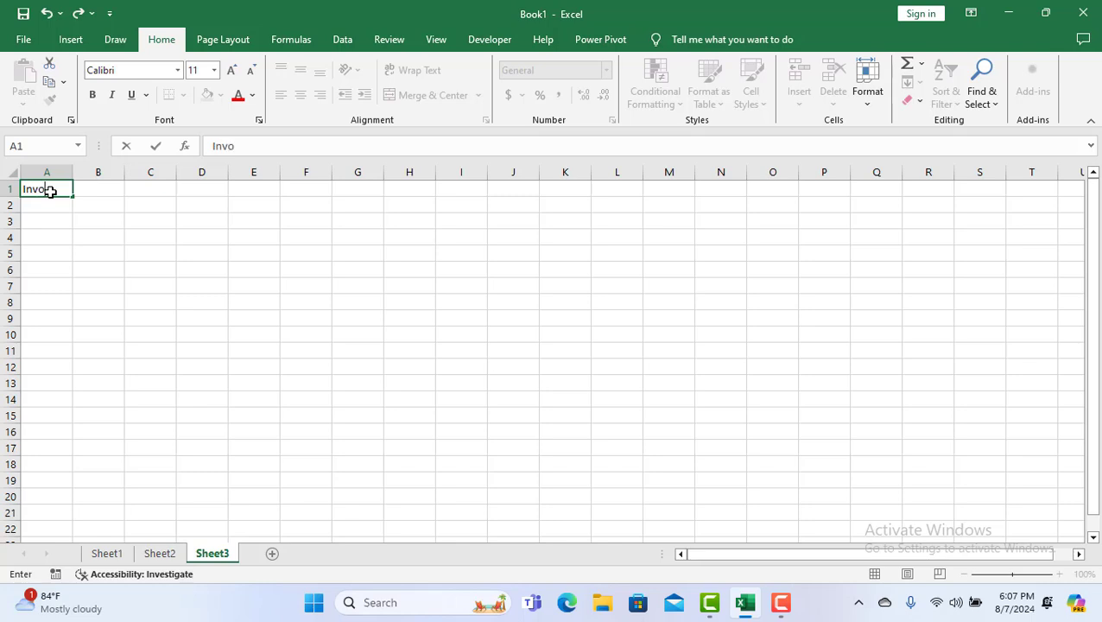
text(ice Id)
Enter Invoice001 in A2 and widen column A so the text fits
click(63, 204)
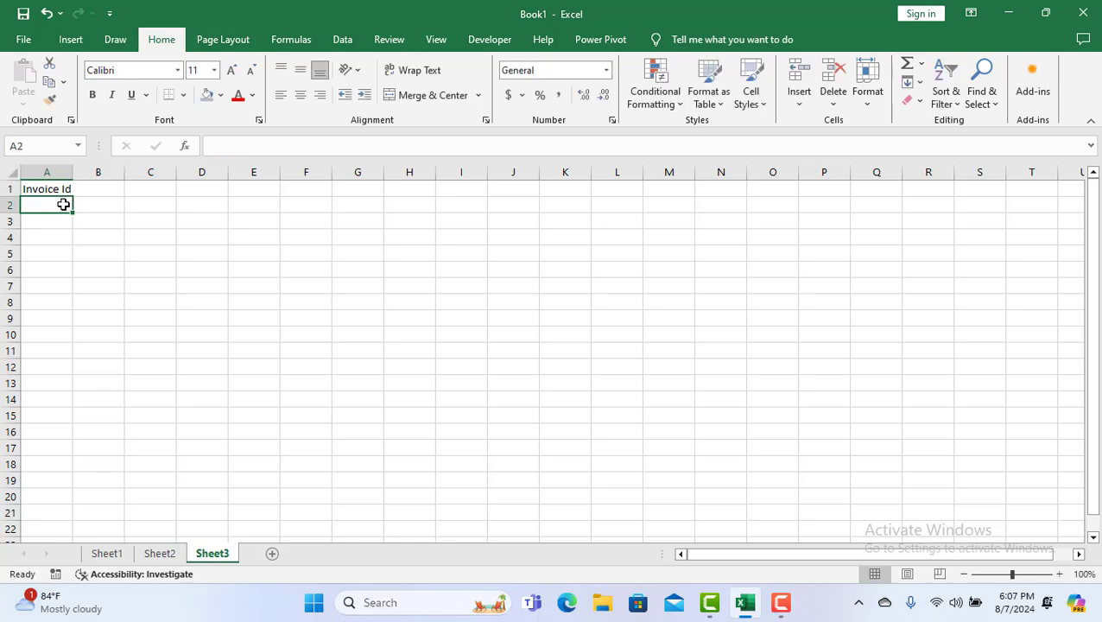
text(I)
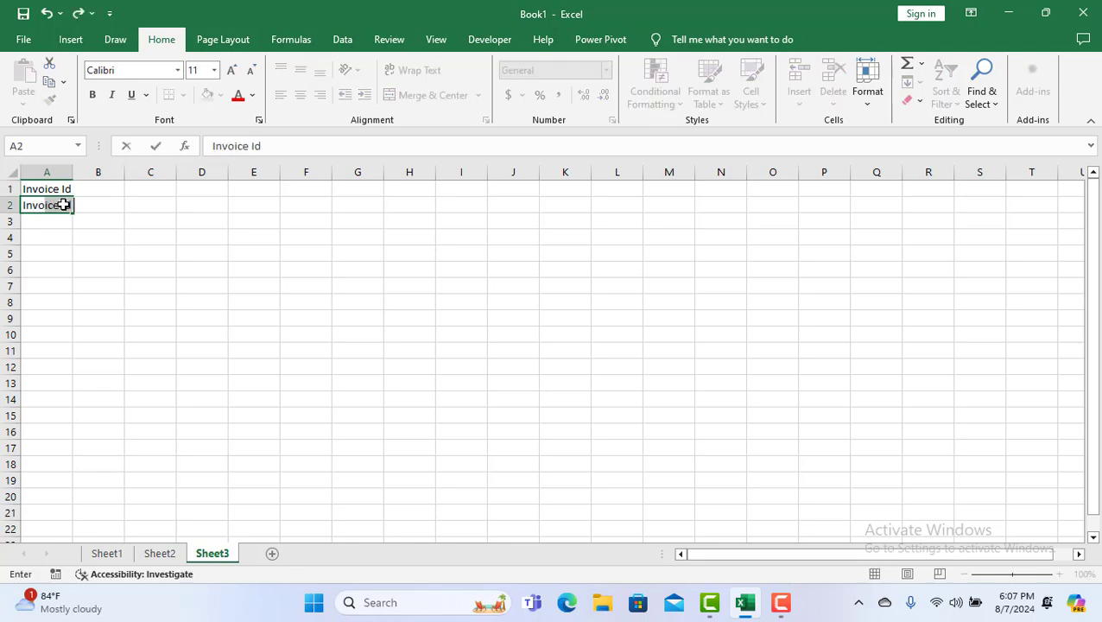
text(nvoice No)
key(BackSpace)
key(BackSpace)
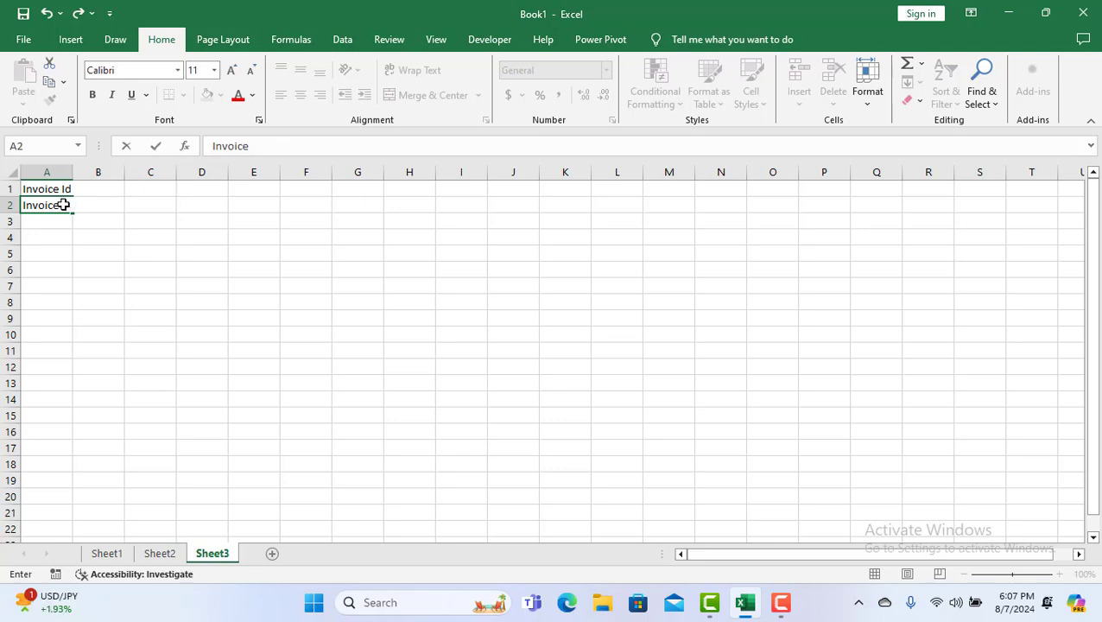
text(001)
scroll(86, 225, down, 1)
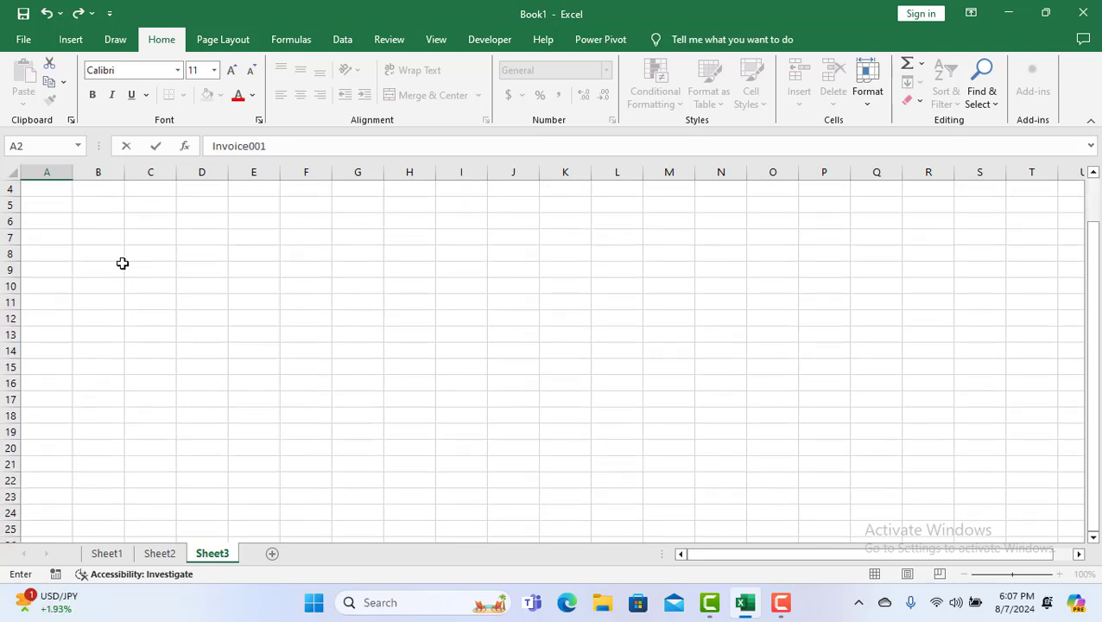
scroll(103, 238, up, 1)
key(Return)
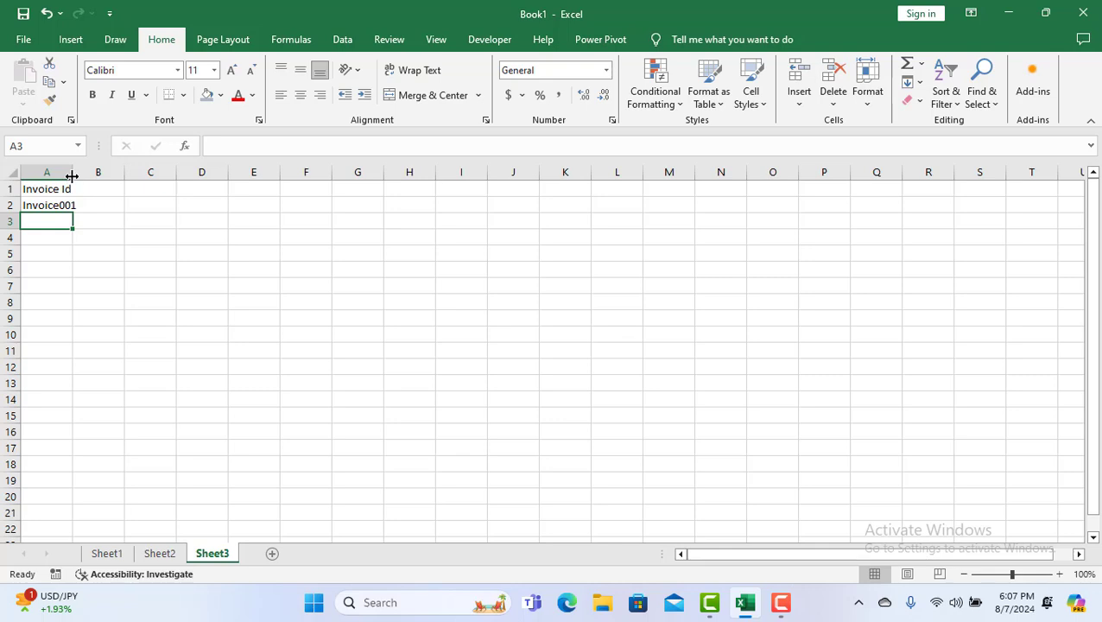
drag(74, 172, 95, 173)
click(73, 190)
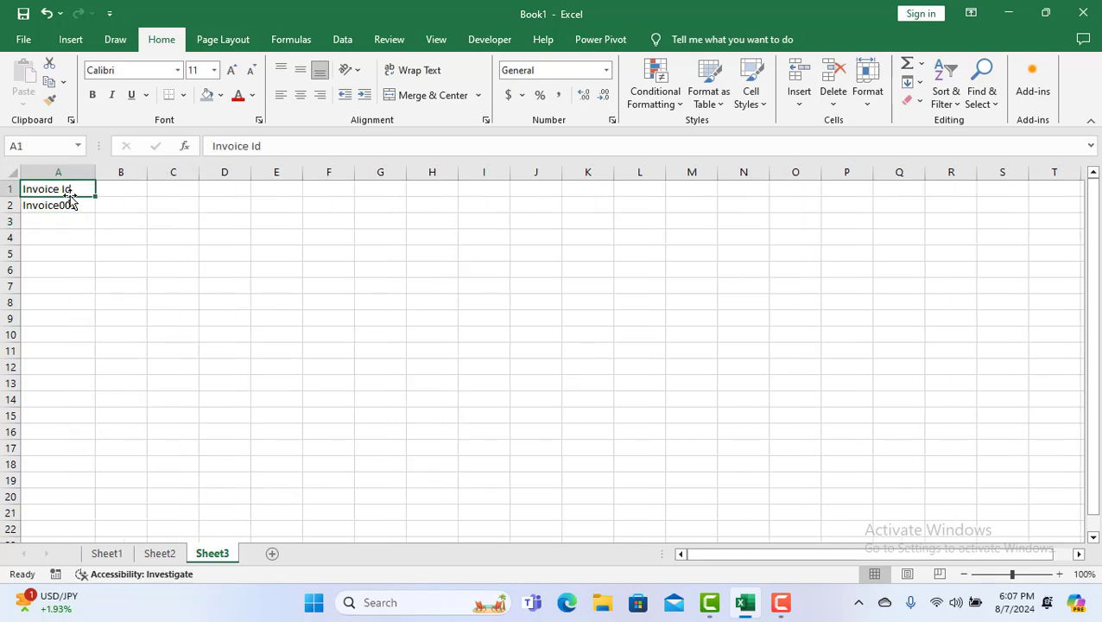
Enter the header Date in B1 of the invoice sheet
click(113, 187)
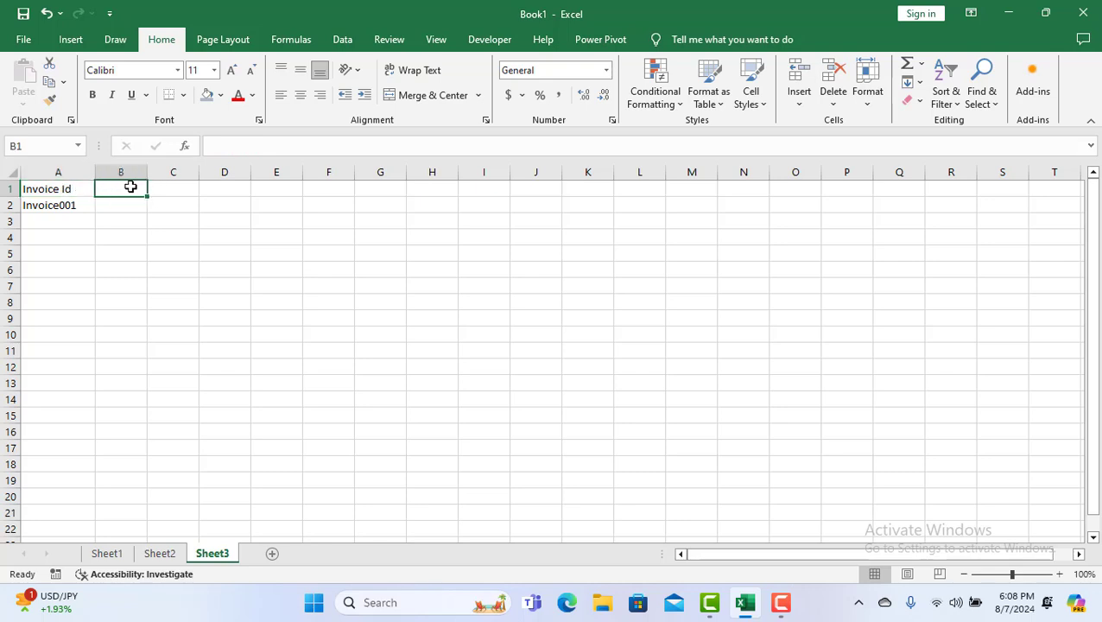
text(Dat)
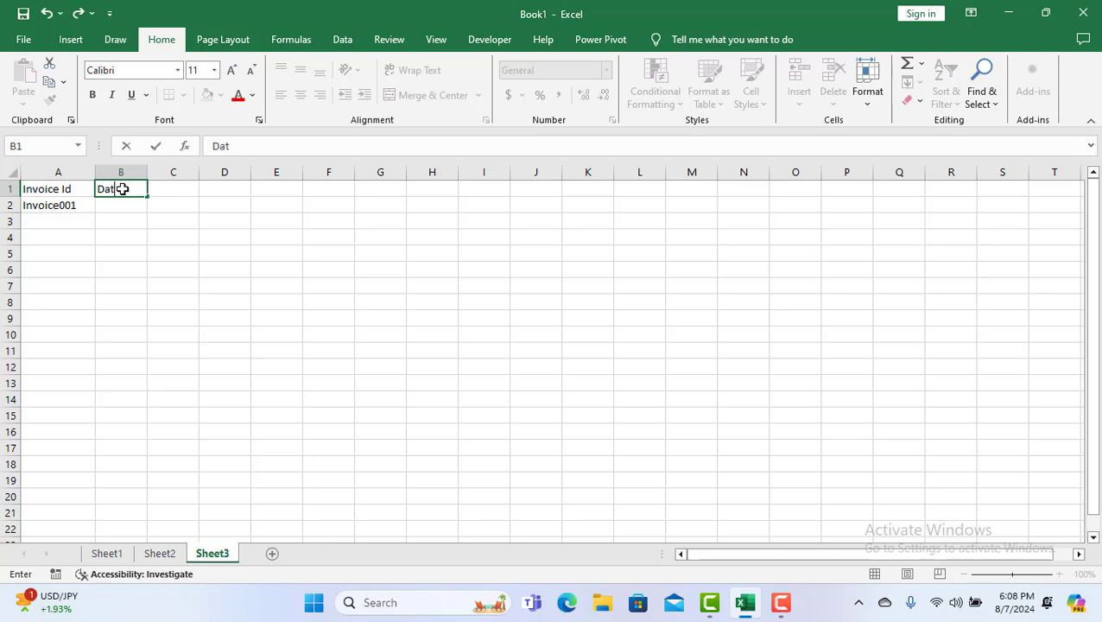
text(e)
key(Tab)
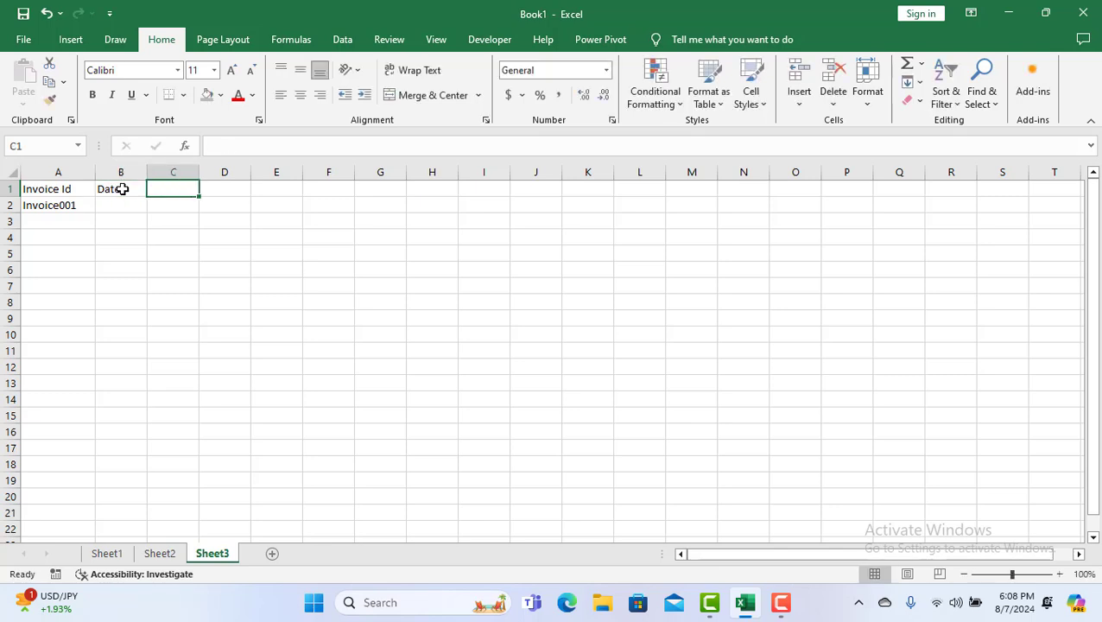
Enter the header "Customer Name" in C1 and widen column C to fit it
text(Custome)
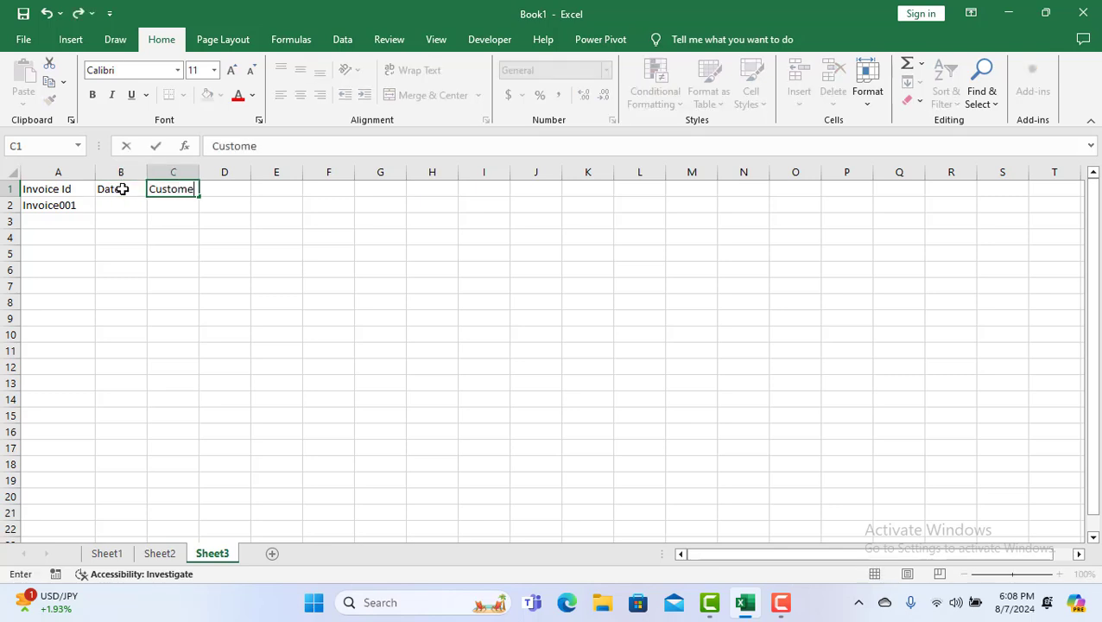
text(r name)
key(BackSpace)
key(BackSpace)
key(BackSpace)
key(BackSpace)
key(BackSpace)
text(Name)
key(Tab)
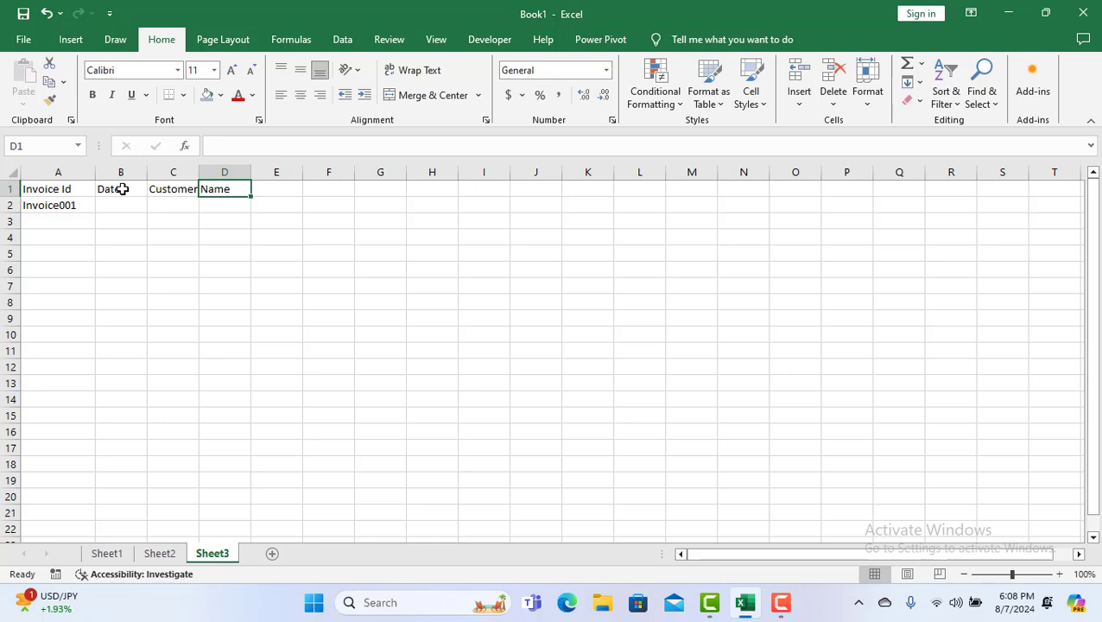
drag(199, 171, 254, 177)
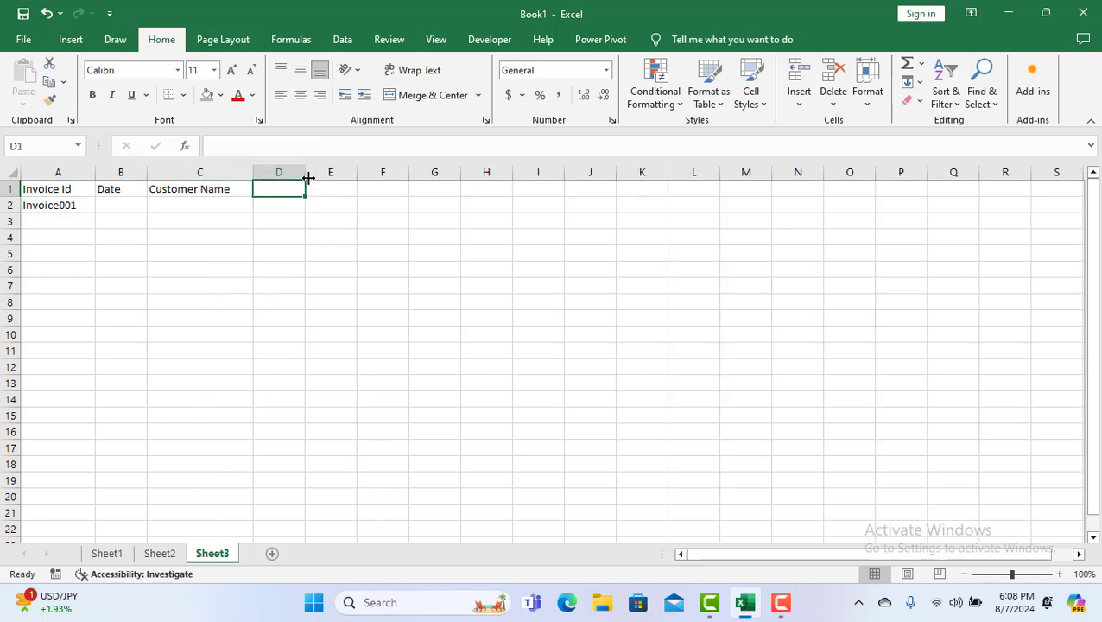
Enter the header Description in D1
text(Des)
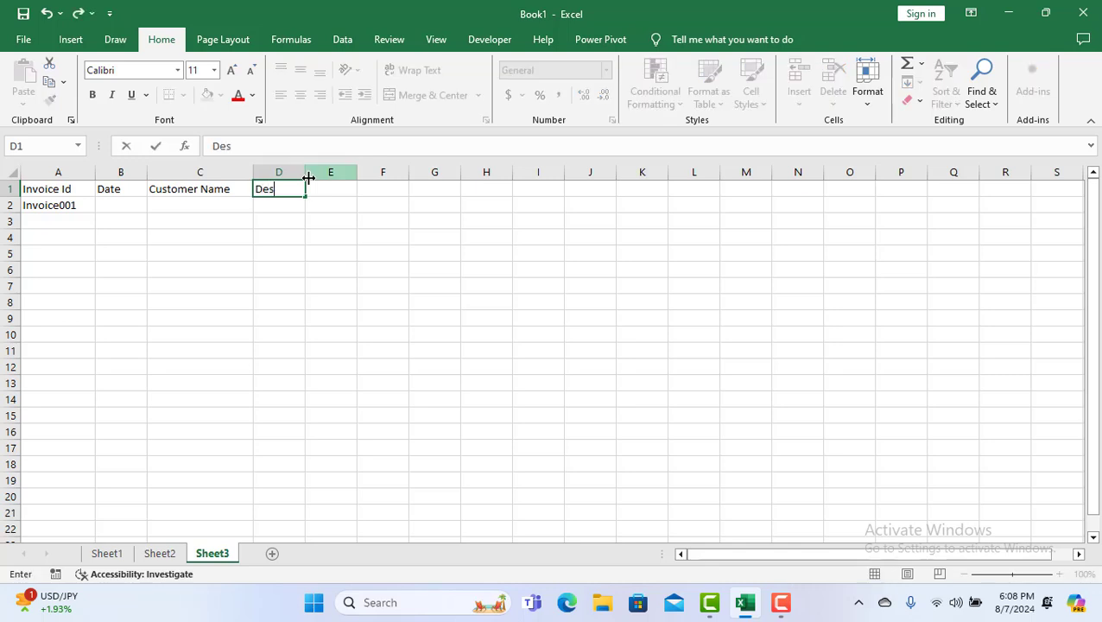
text(CV)
text(cription)
key(Tab)
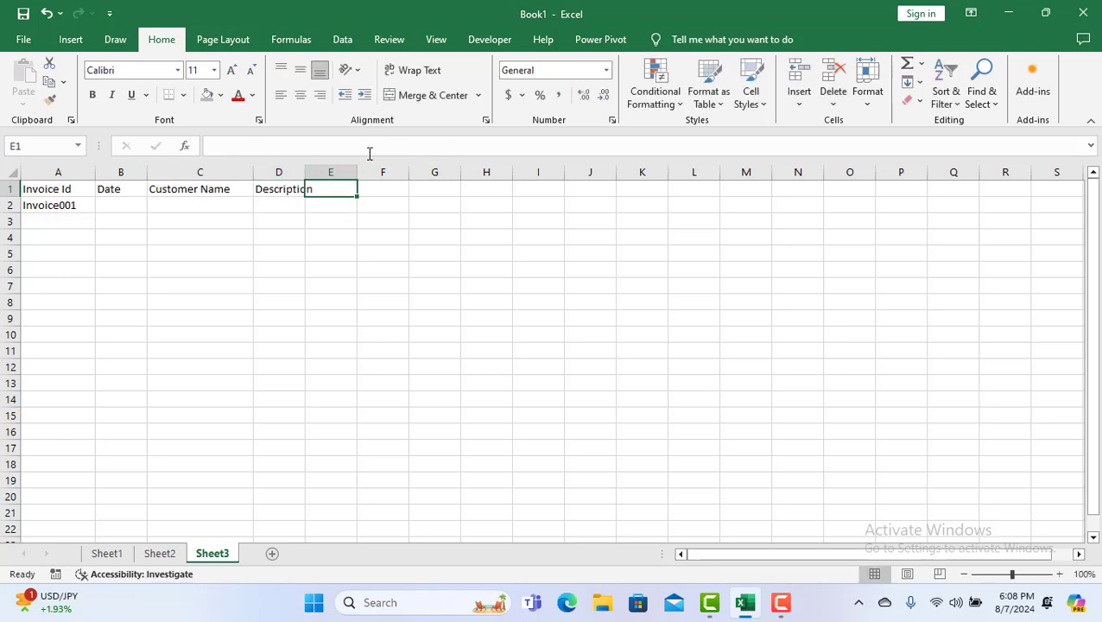
Enter the header "Amount Recived" in E1 and widen columns D and E to fit their headers
text(Amount)
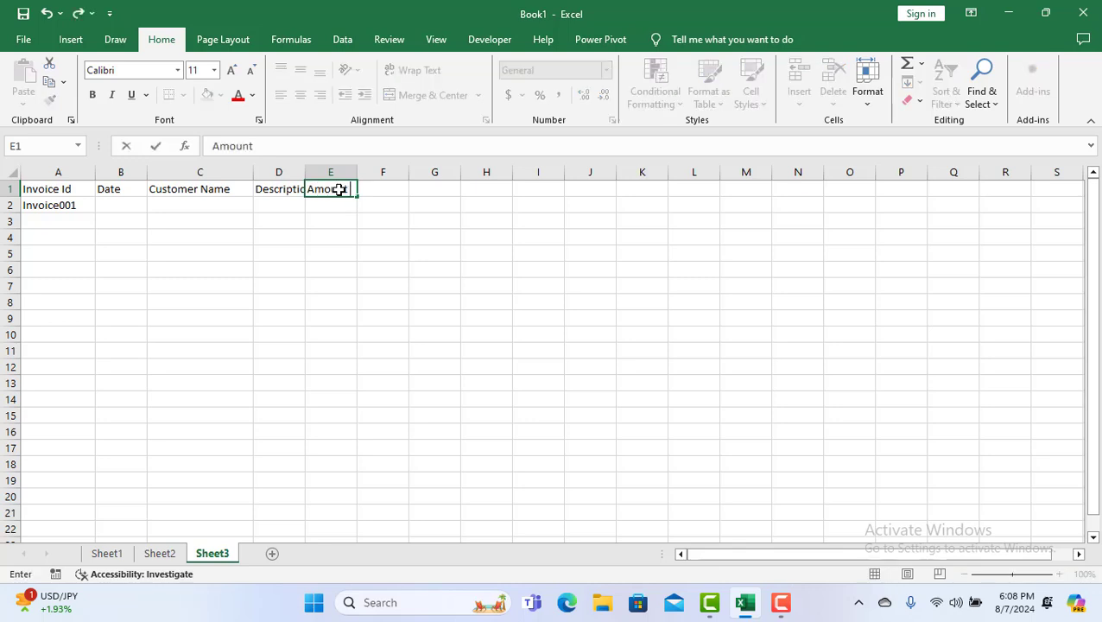
text( Recived)
click(380, 267)
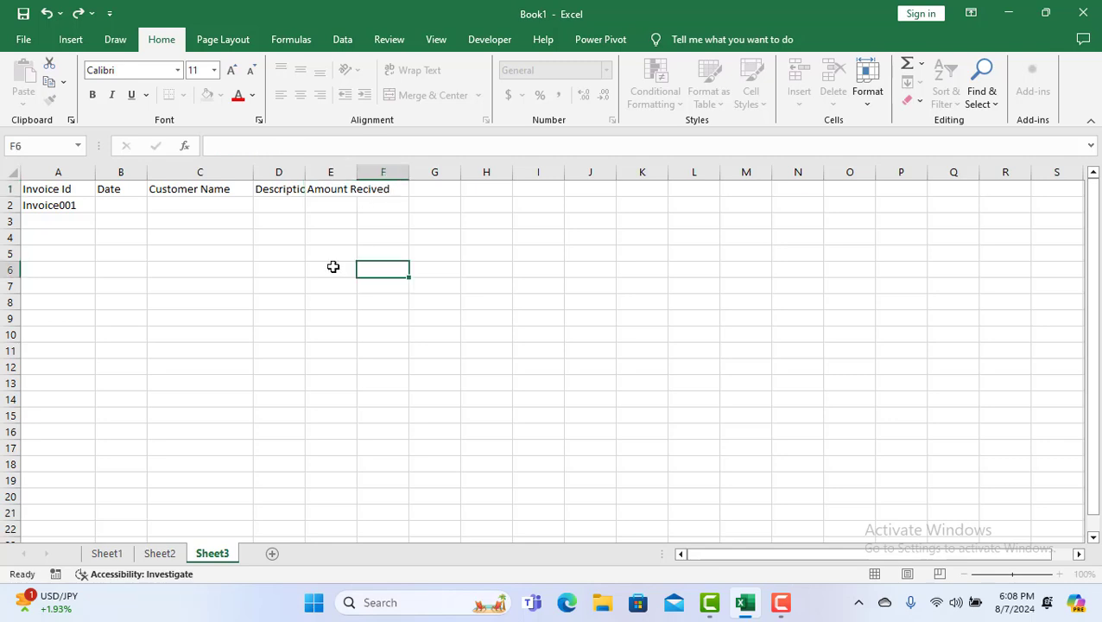
drag(366, 176, 398, 174)
drag(302, 170, 357, 172)
Fill the header cells A1 to E1 with a light blue-gray theme color
drag(52, 190, 413, 186)
click(221, 95)
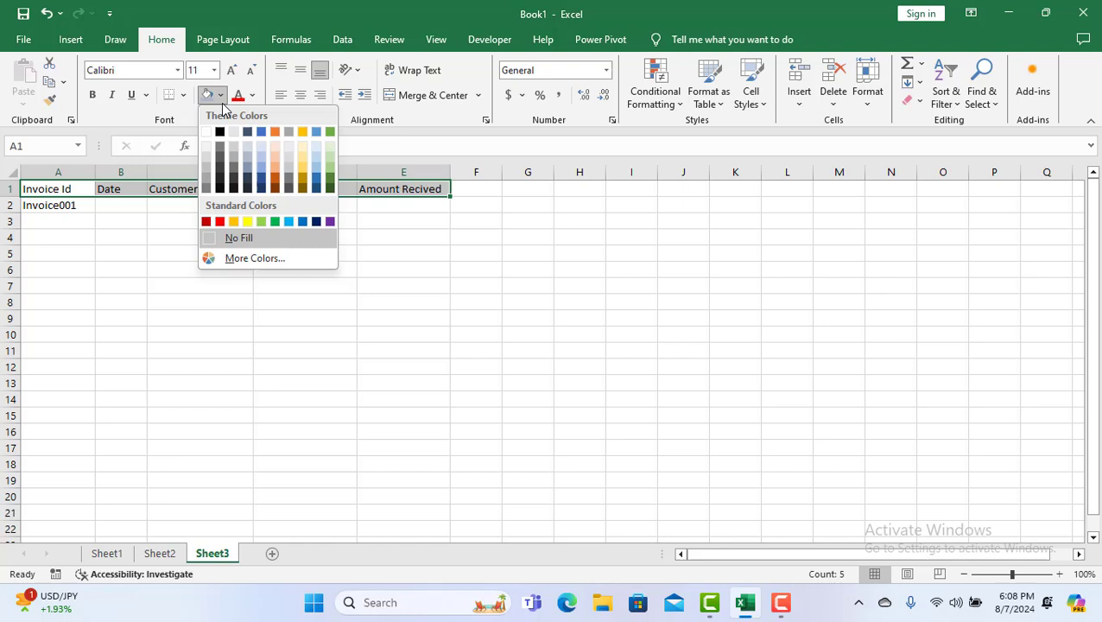
click(247, 148)
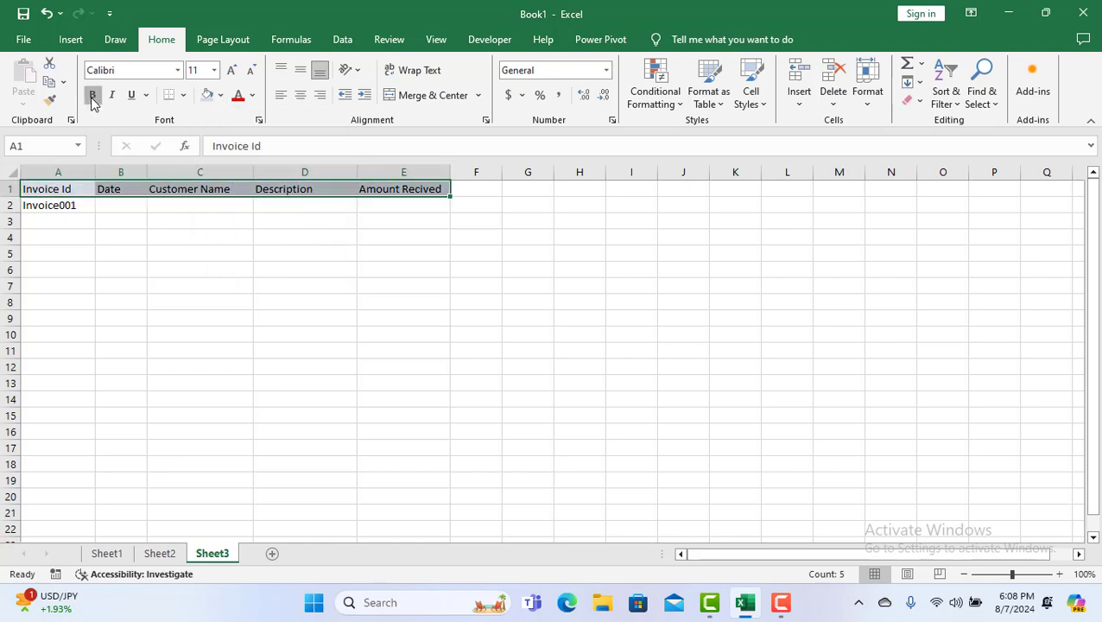
Make the headers in A1 to E1 bold and fill the invoice ID series down from A2 to A6
click(93, 95)
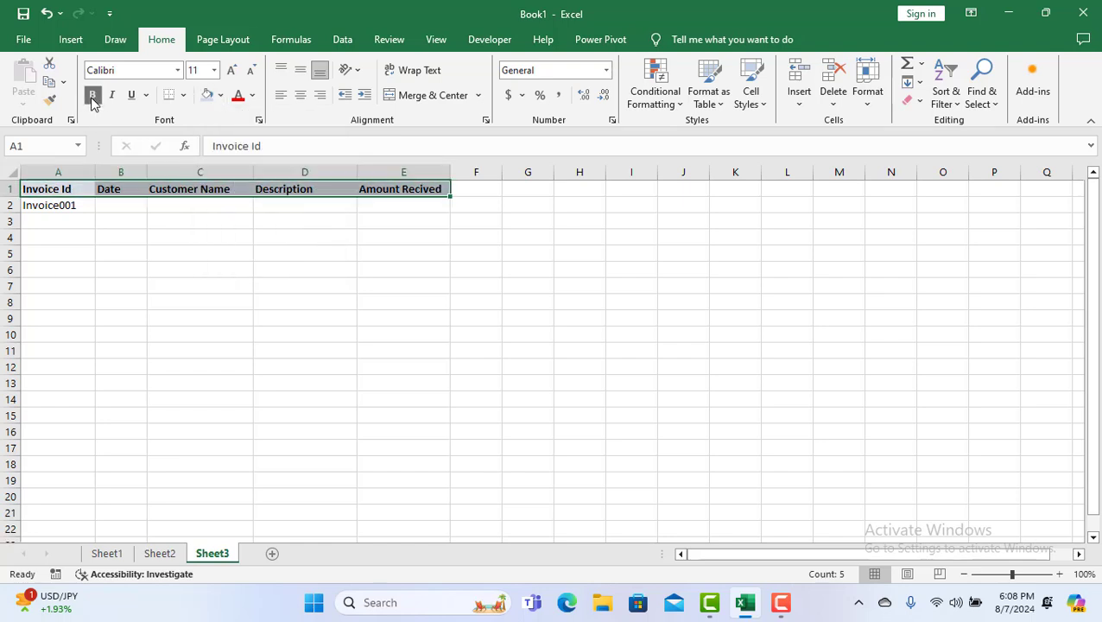
click(81, 206)
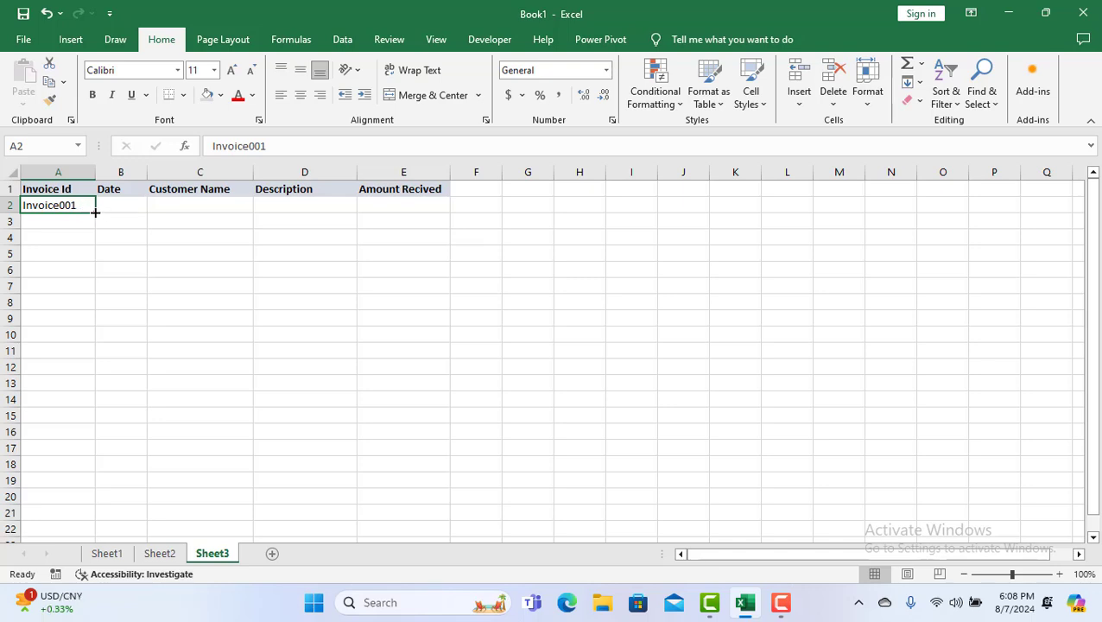
drag(95, 212, 90, 280)
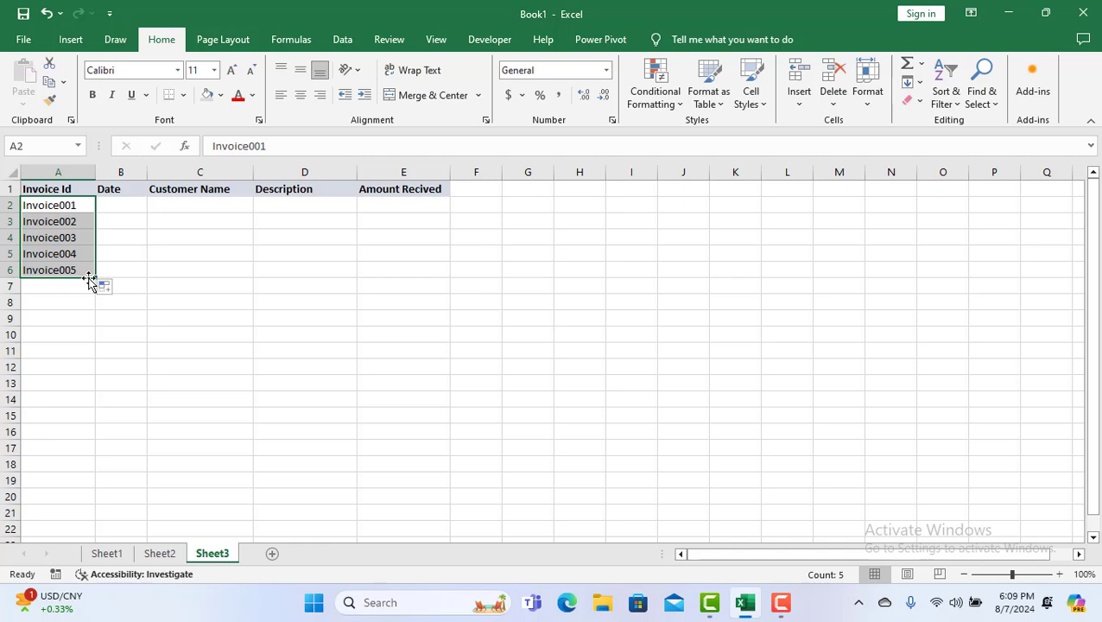
key(F8)
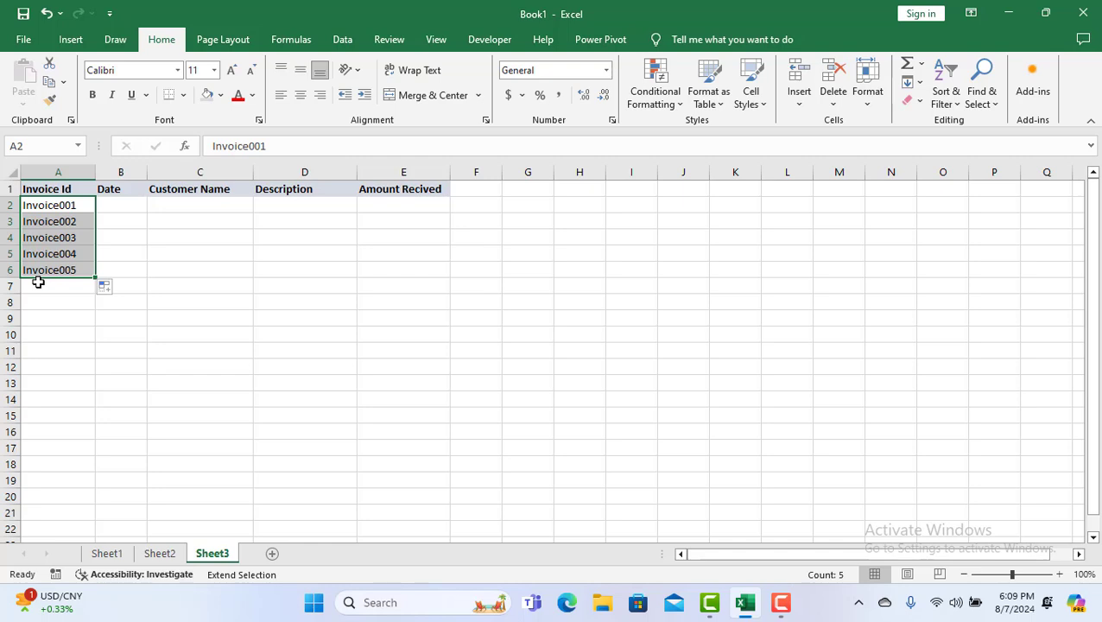
click(128, 202)
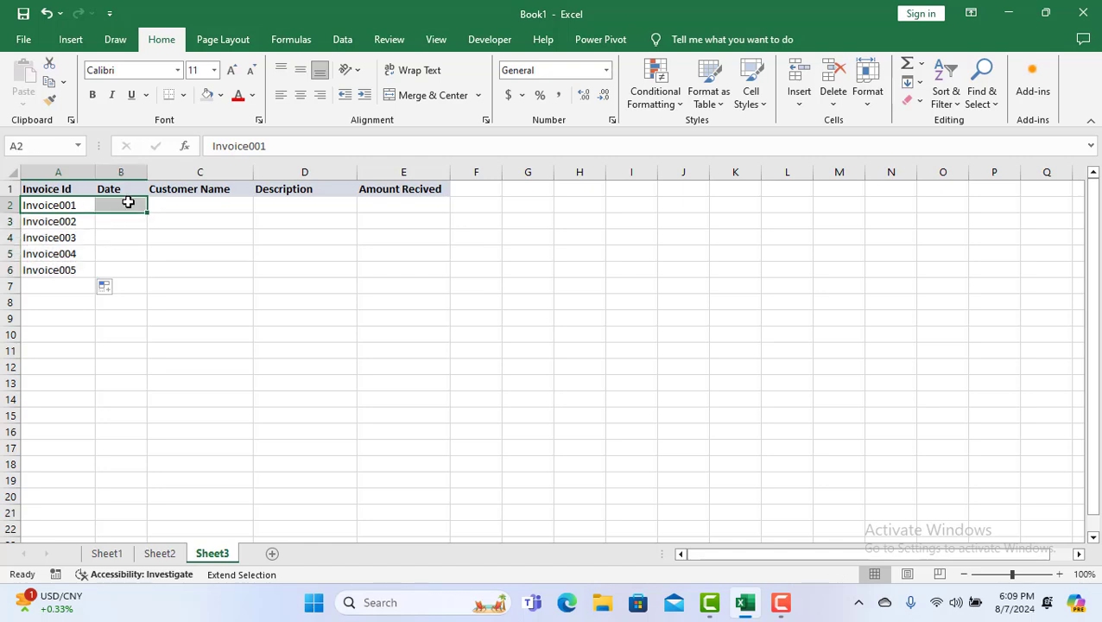
click(153, 265)
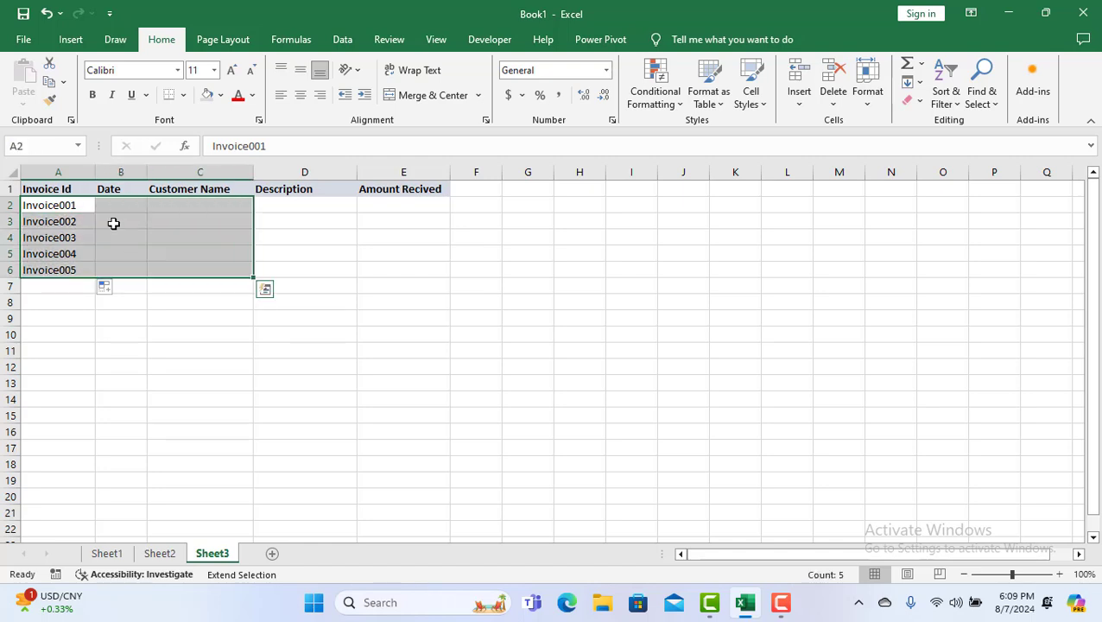
click(170, 354)
click(182, 450)
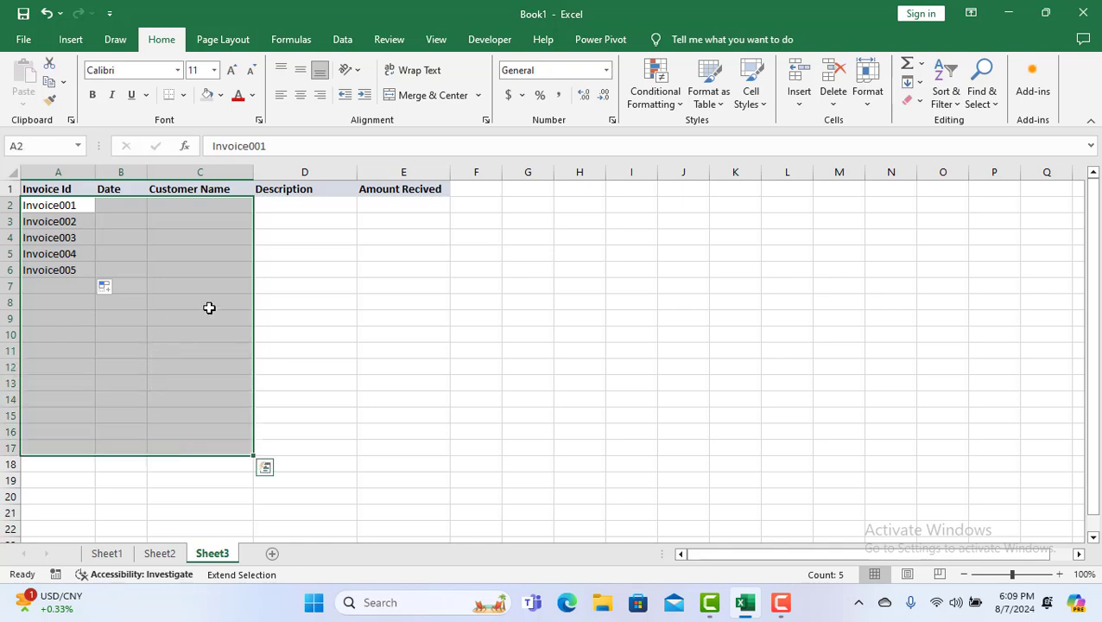
click(534, 238)
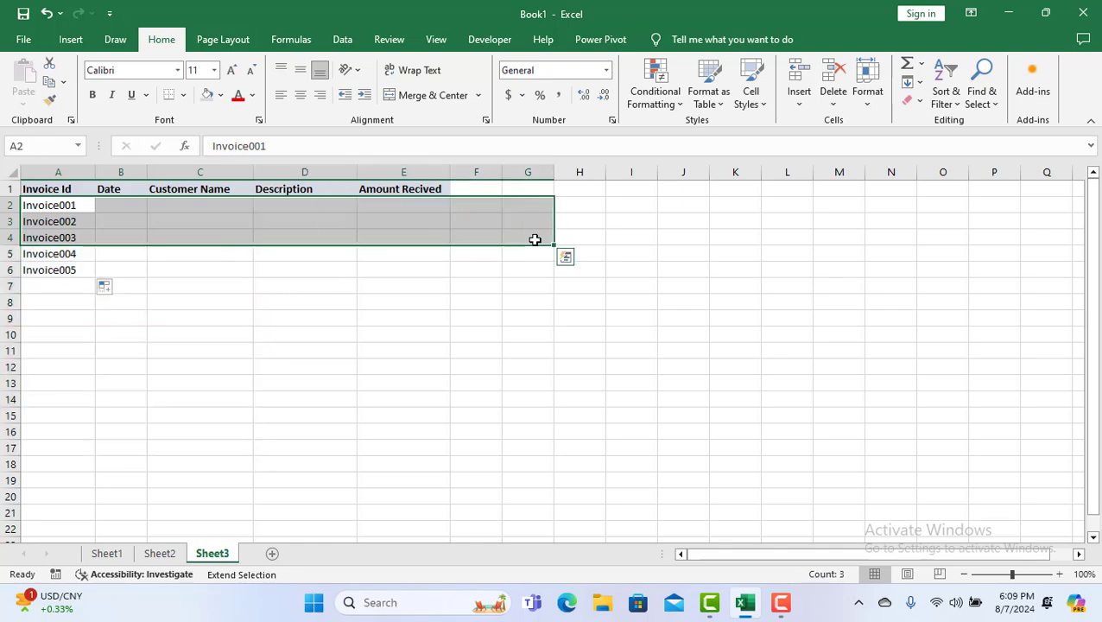
click(347, 273)
click(348, 274)
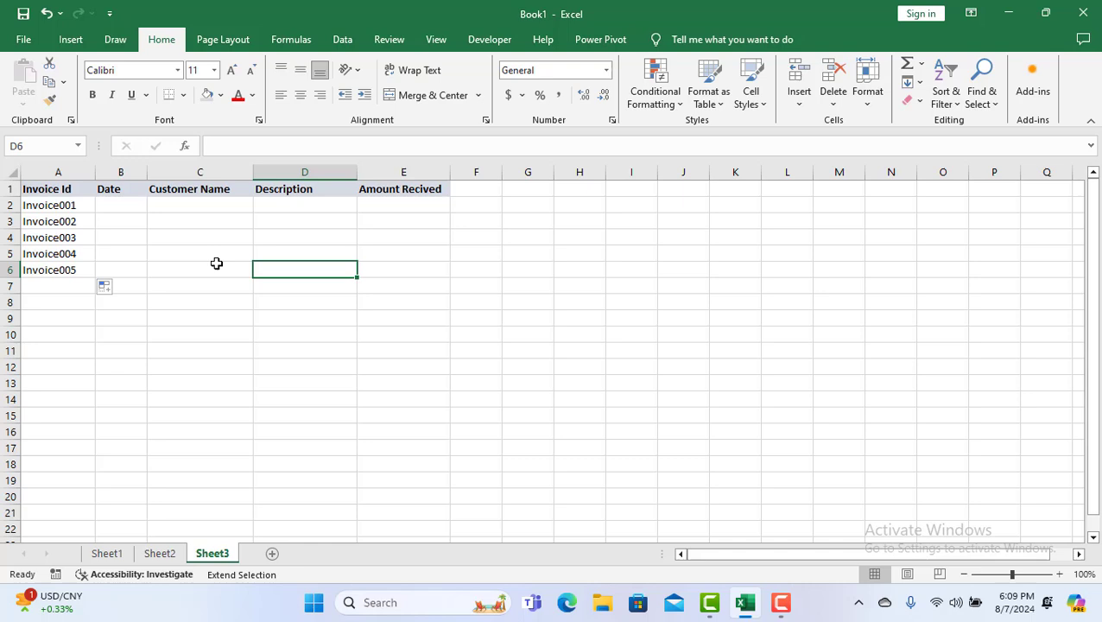
click(127, 205)
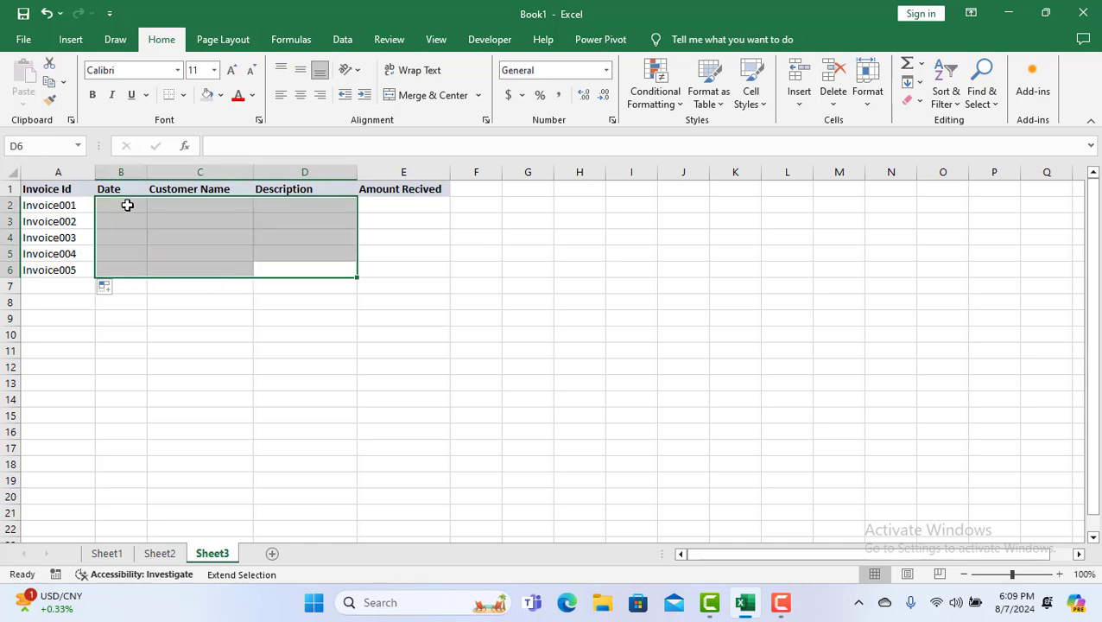
click(275, 433)
click(157, 358)
click(127, 226)
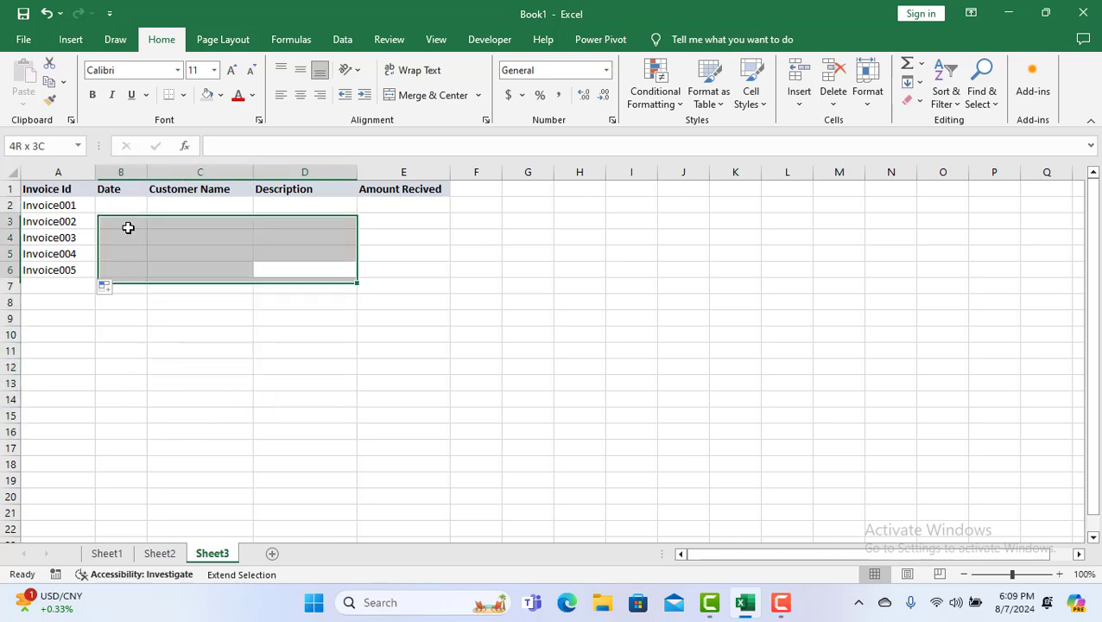
click(755, 444)
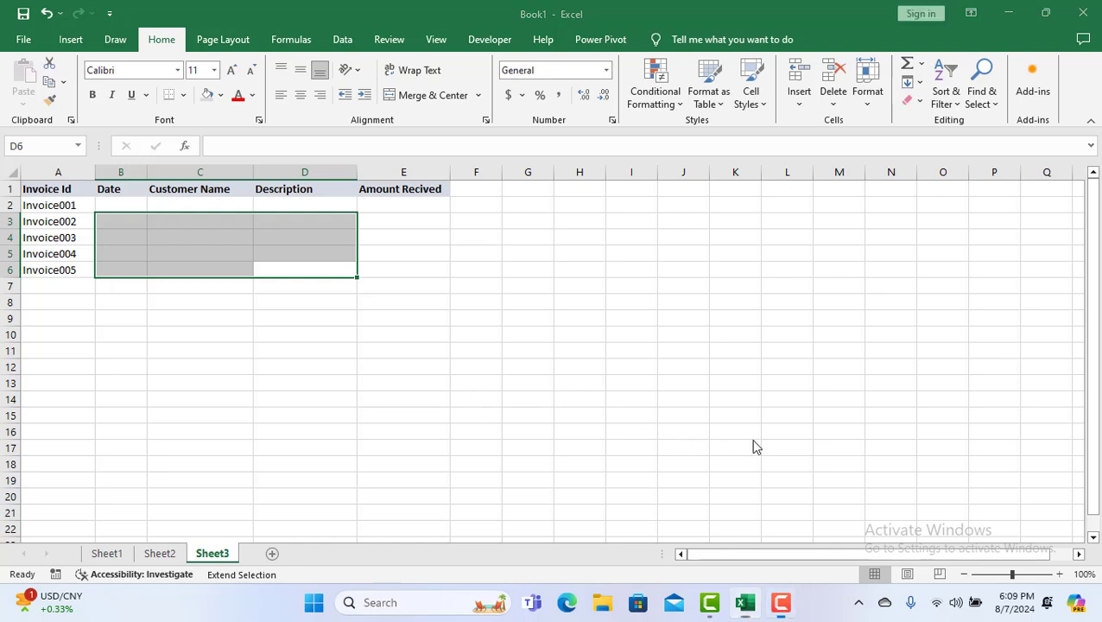
click(121, 207)
click(121, 206)
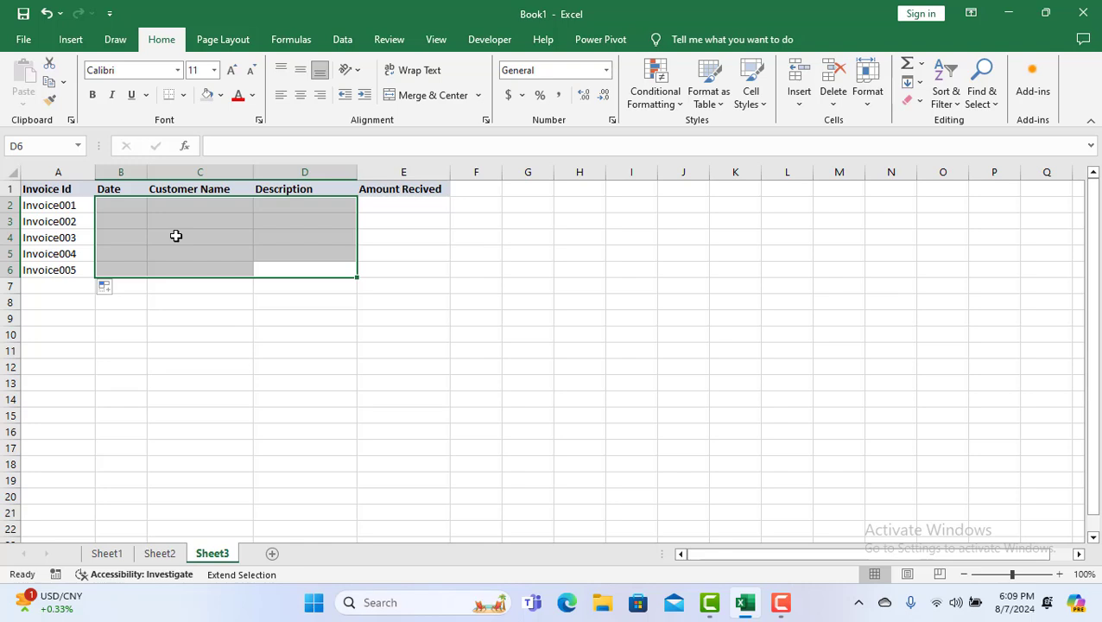
click(216, 40)
click(115, 39)
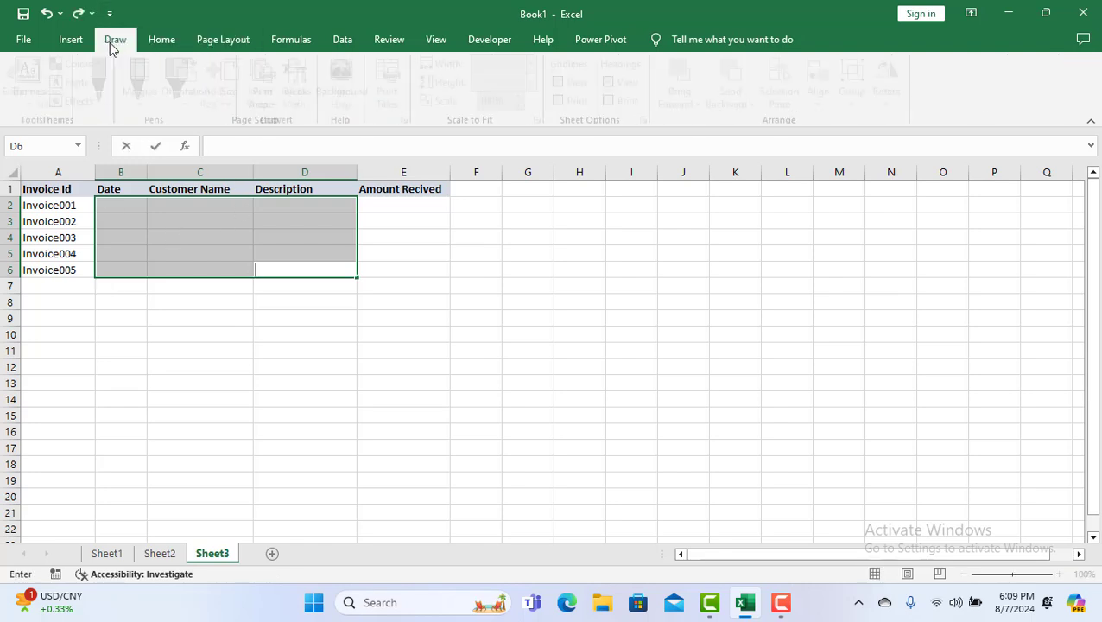
click(45, 13)
click(42, 223)
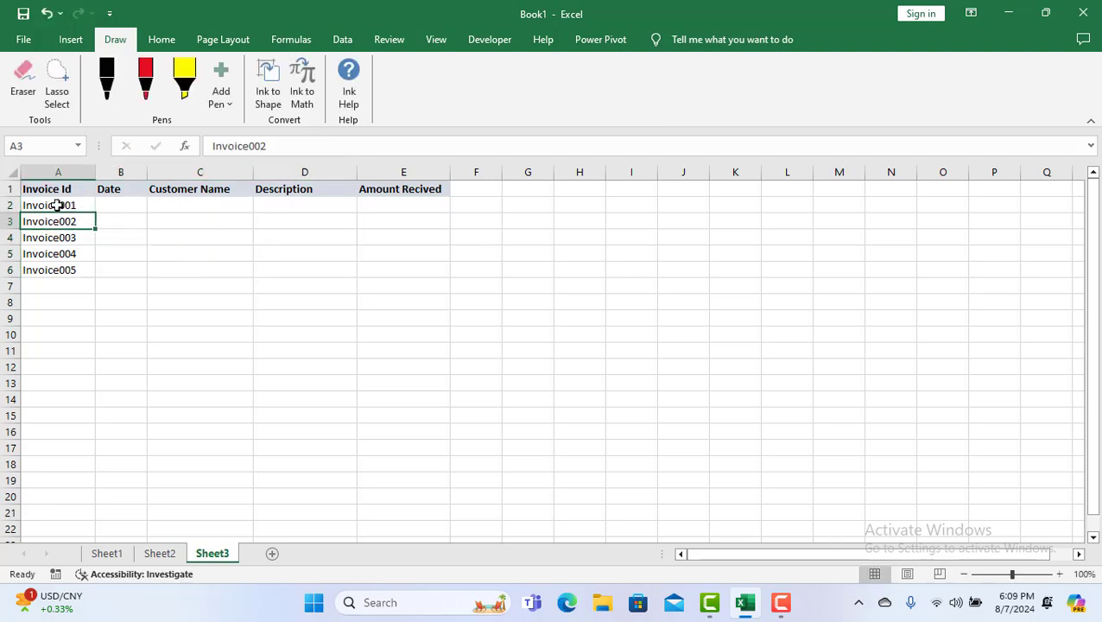
click(58, 206)
drag(67, 206, 86, 272)
Enter the date 8/1/2024 in B2 and fill the date series down to B6
click(125, 206)
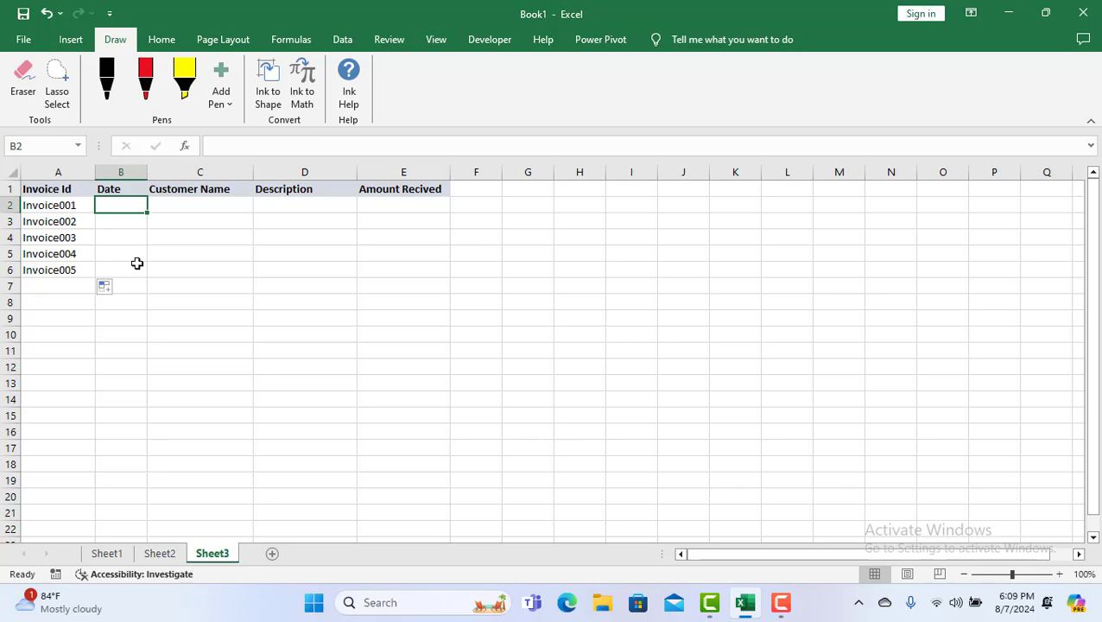
text(8/)
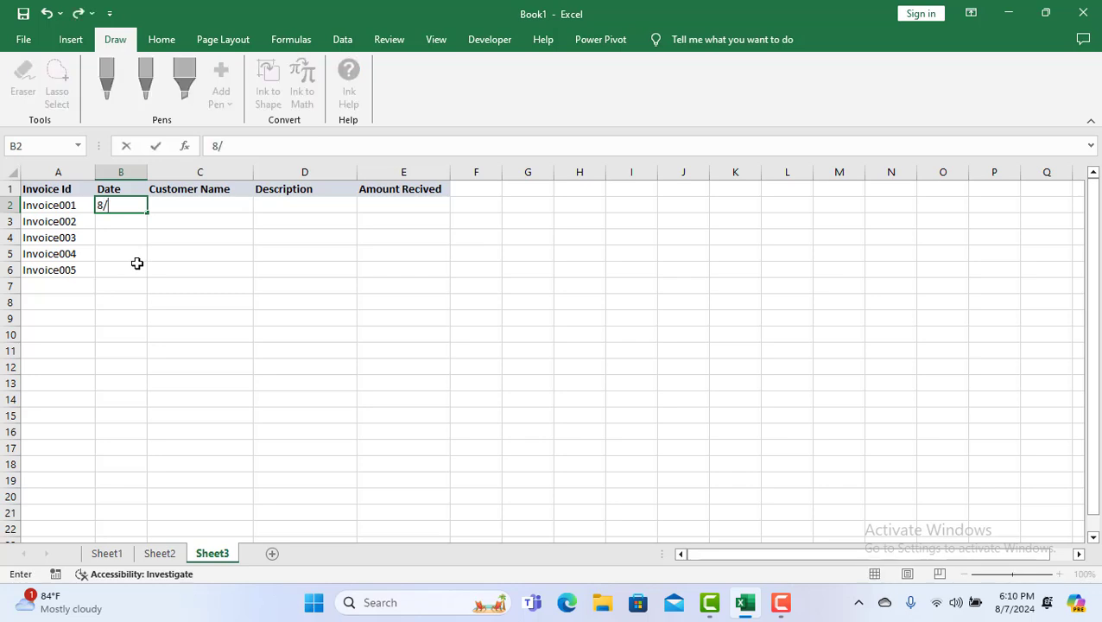
text(1/2024)
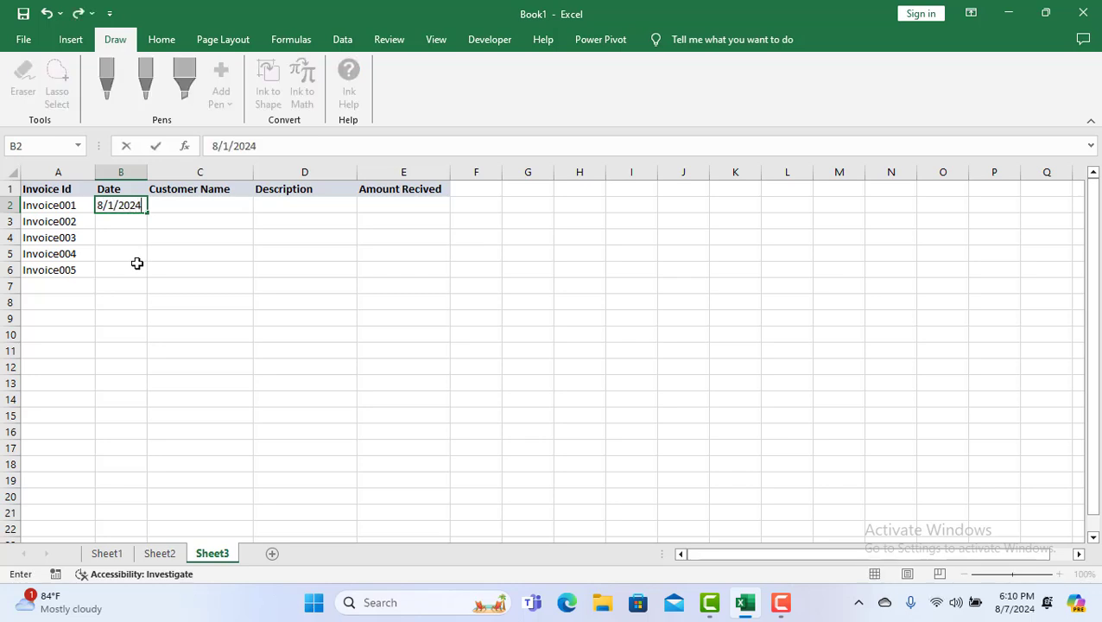
key(Return)
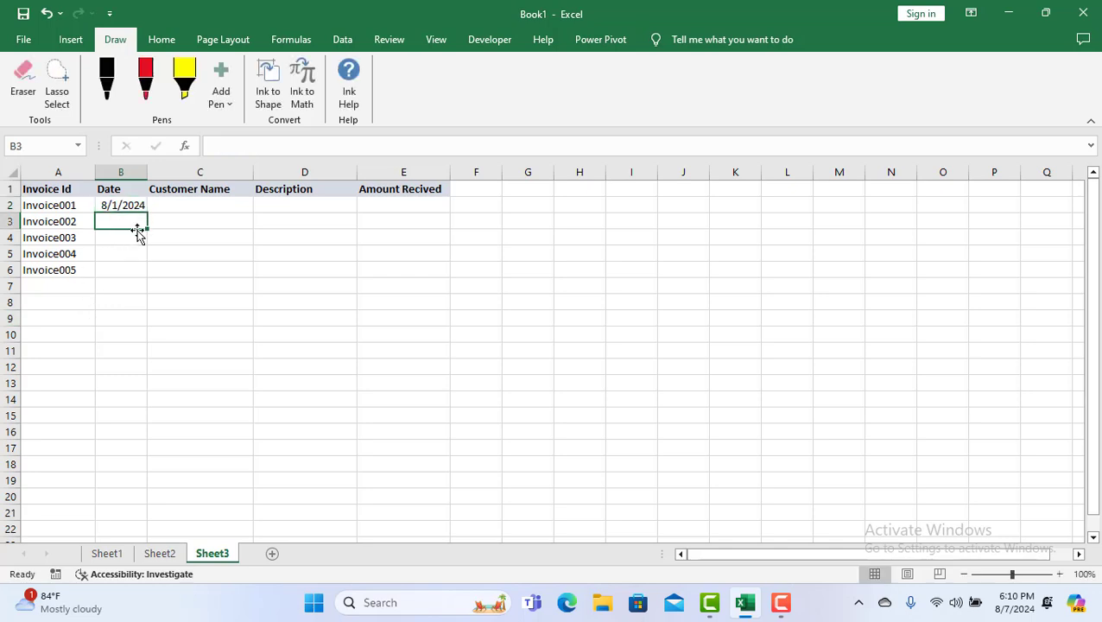
drag(148, 228, 153, 276)
click(131, 204)
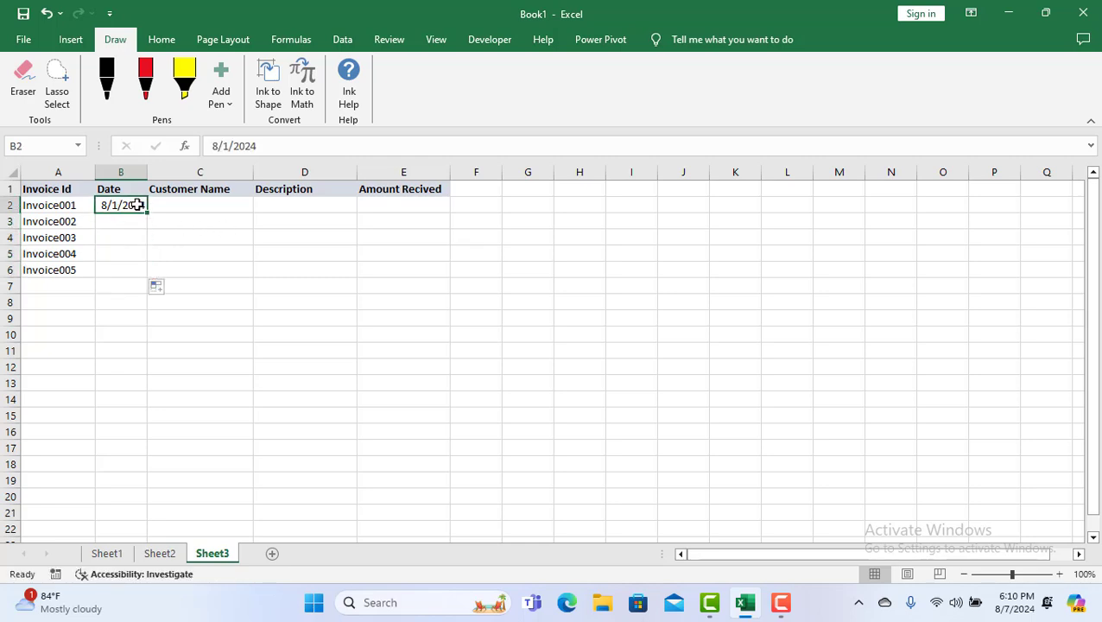
drag(148, 212, 152, 275)
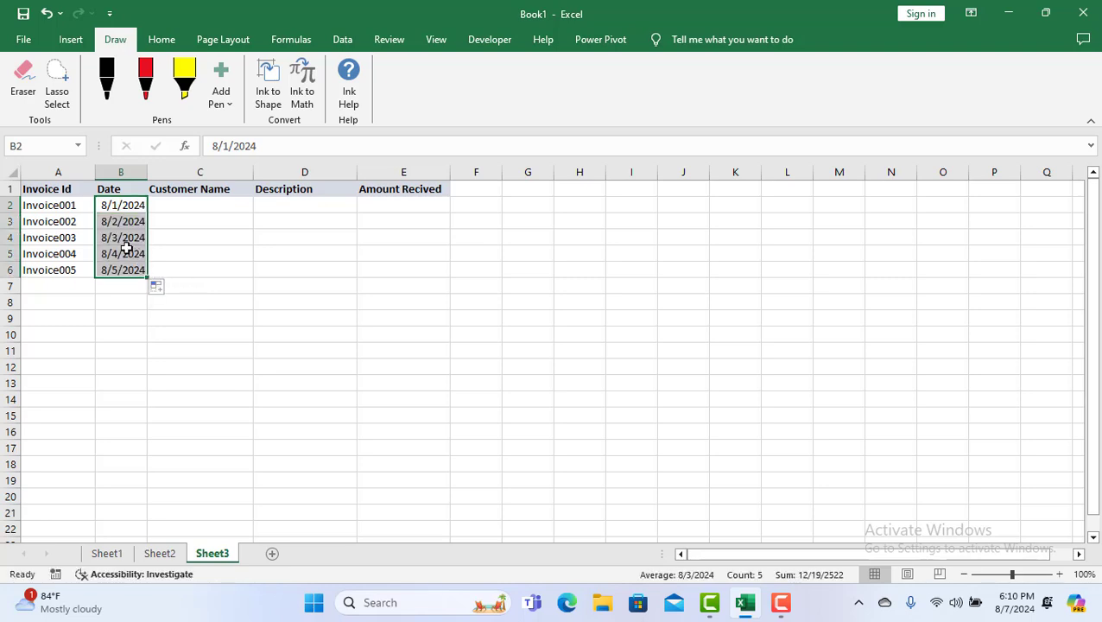
Change the date of Invoice003 in B4 to 8/2/2024
click(121, 239)
double_click(121, 238)
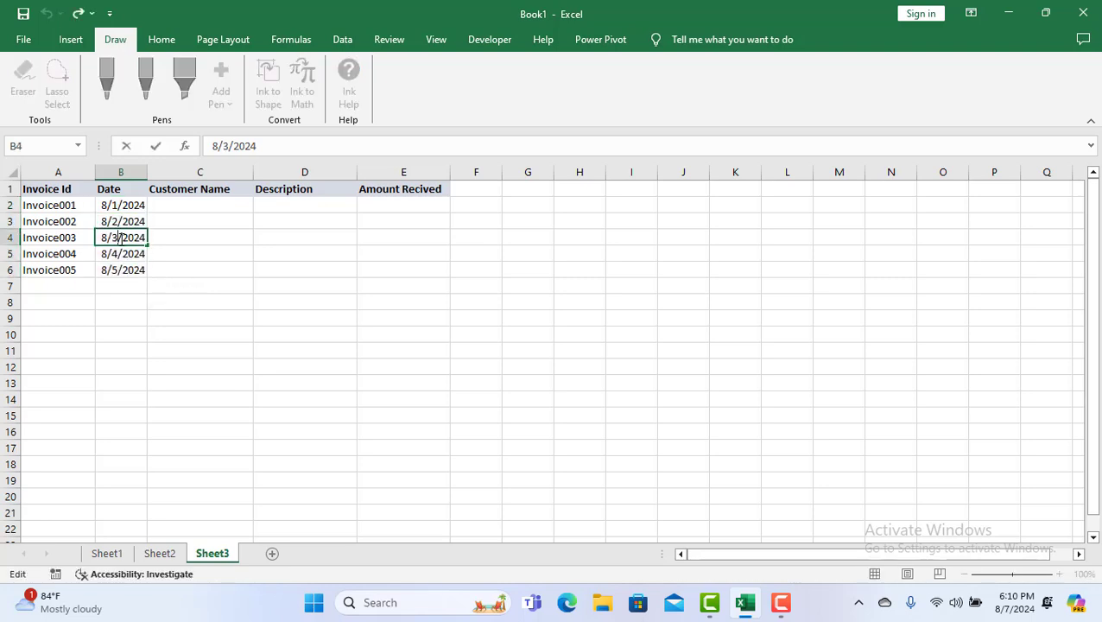
key(BackSpace)
text(2)
click(177, 207)
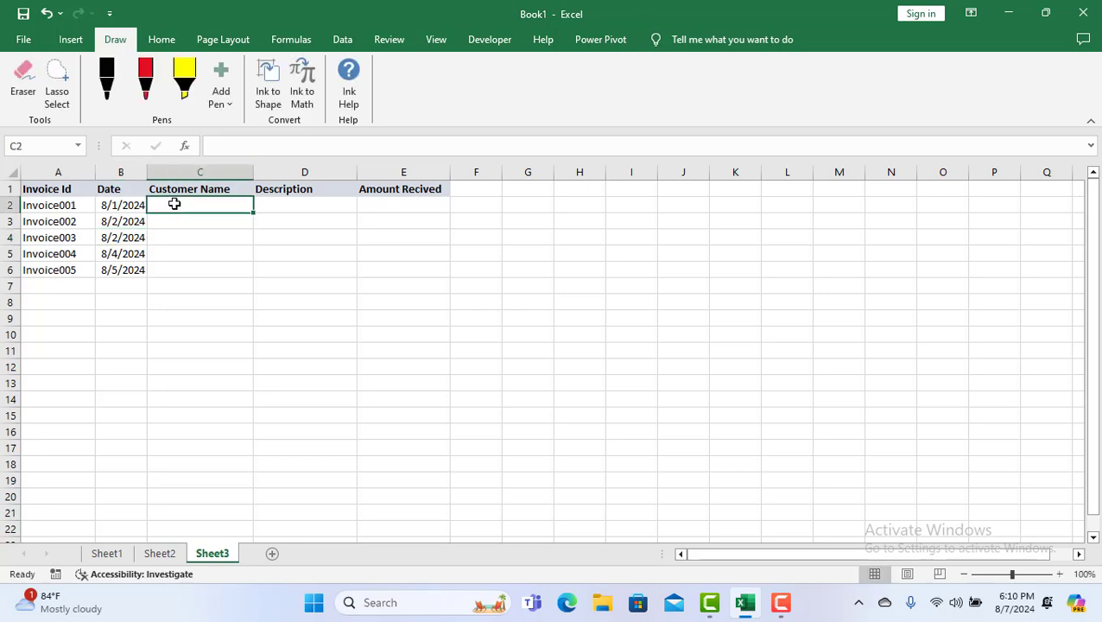
Copy the five customer names from B3 to B7 on Sheet1 into Sheet3 starting at C2
click(108, 554)
drag(188, 221, 202, 282)
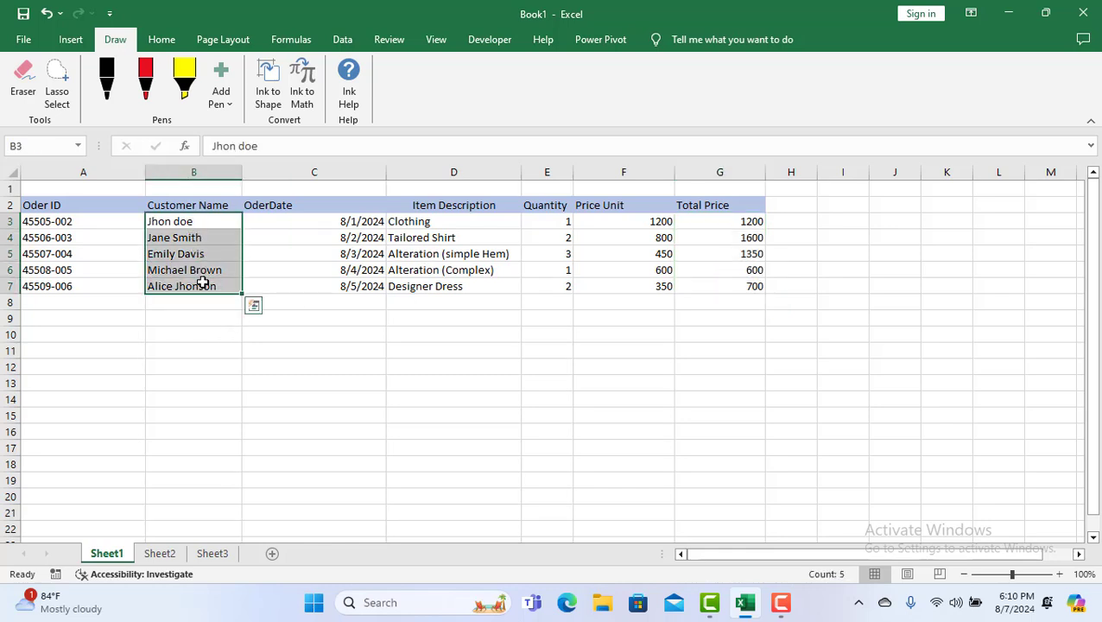
key(ctrl+c)
click(212, 553)
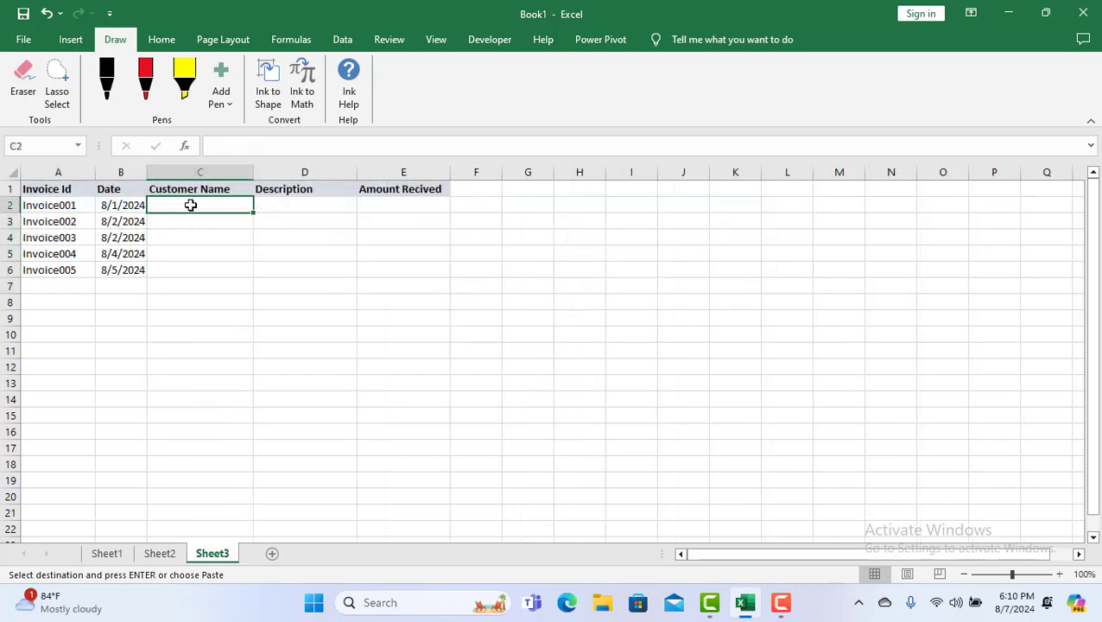
key(ctrl+v)
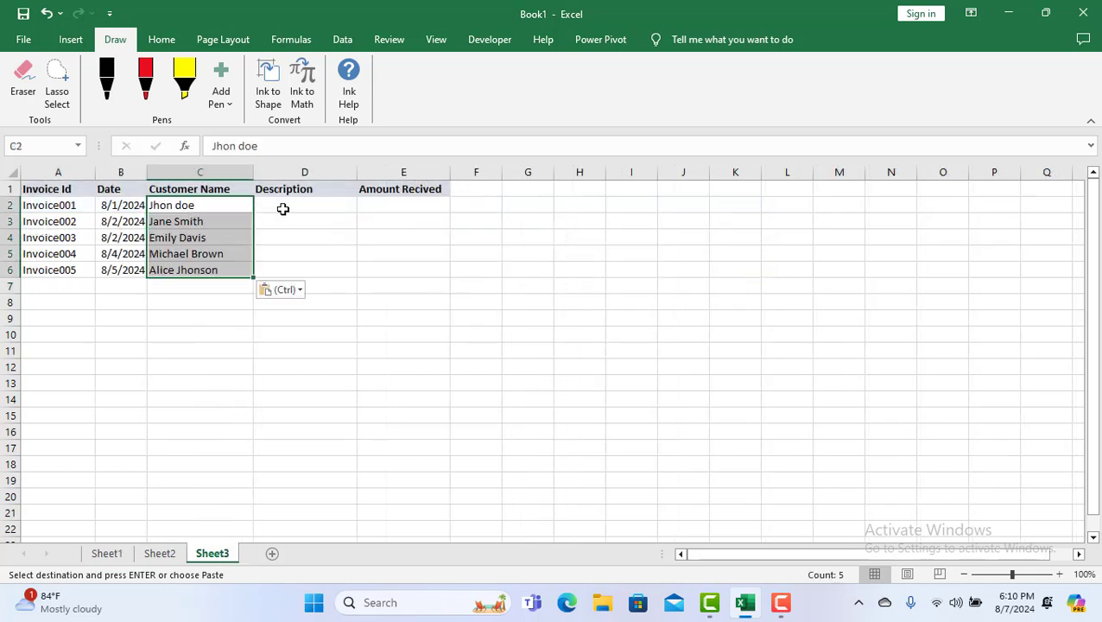
Enter the descriptions Custom Suit in D2 and Tailored Shirt in D3
click(288, 205)
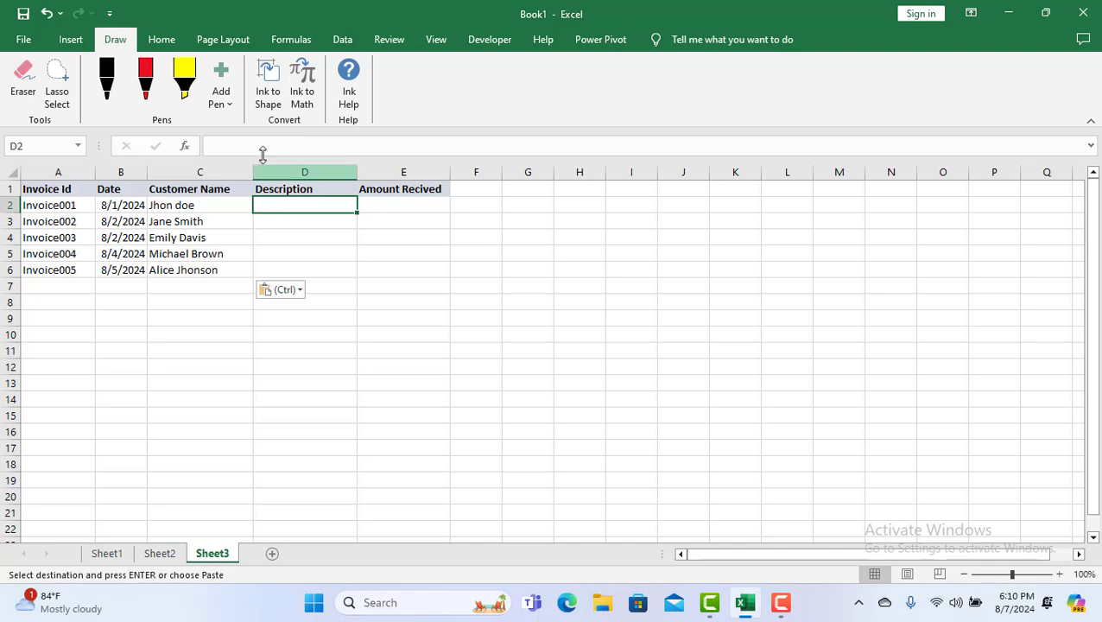
double_click(309, 206)
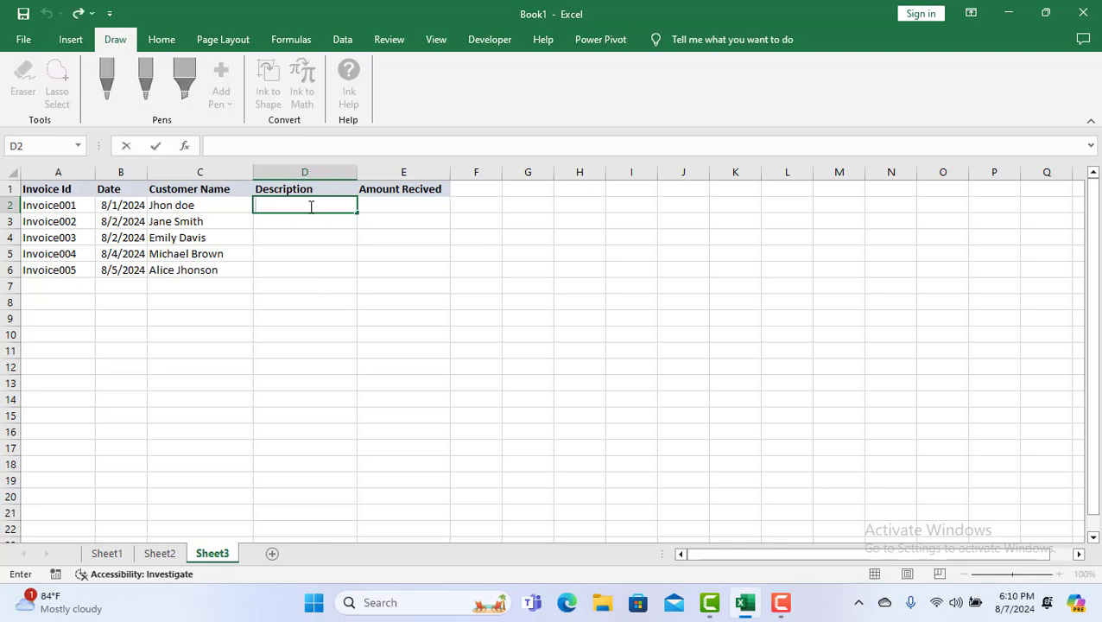
text(Custom)
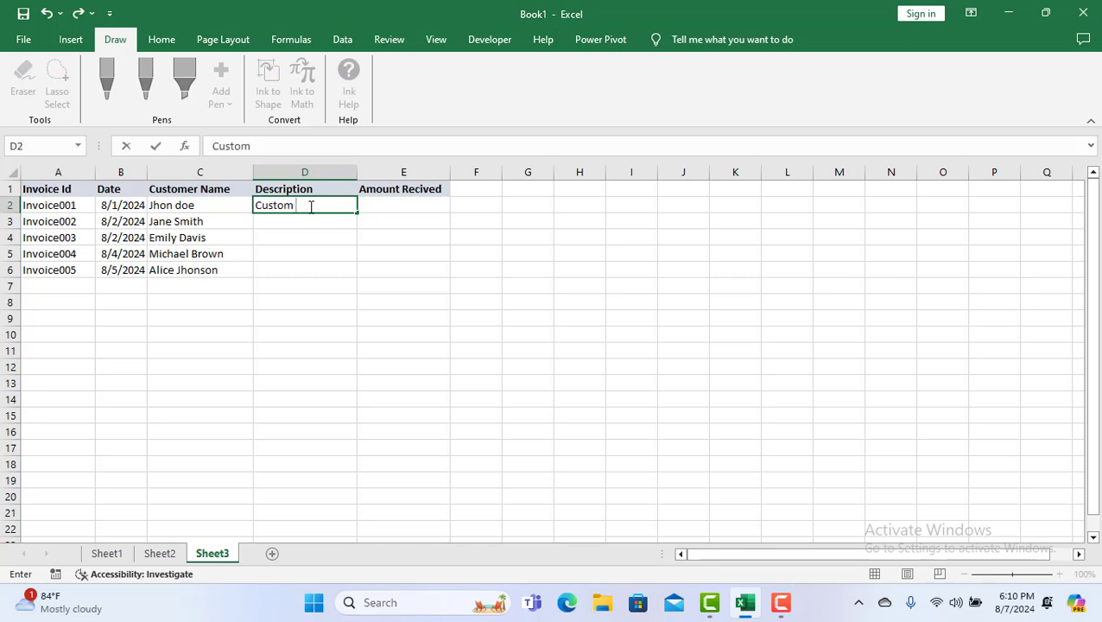
text( Suit)
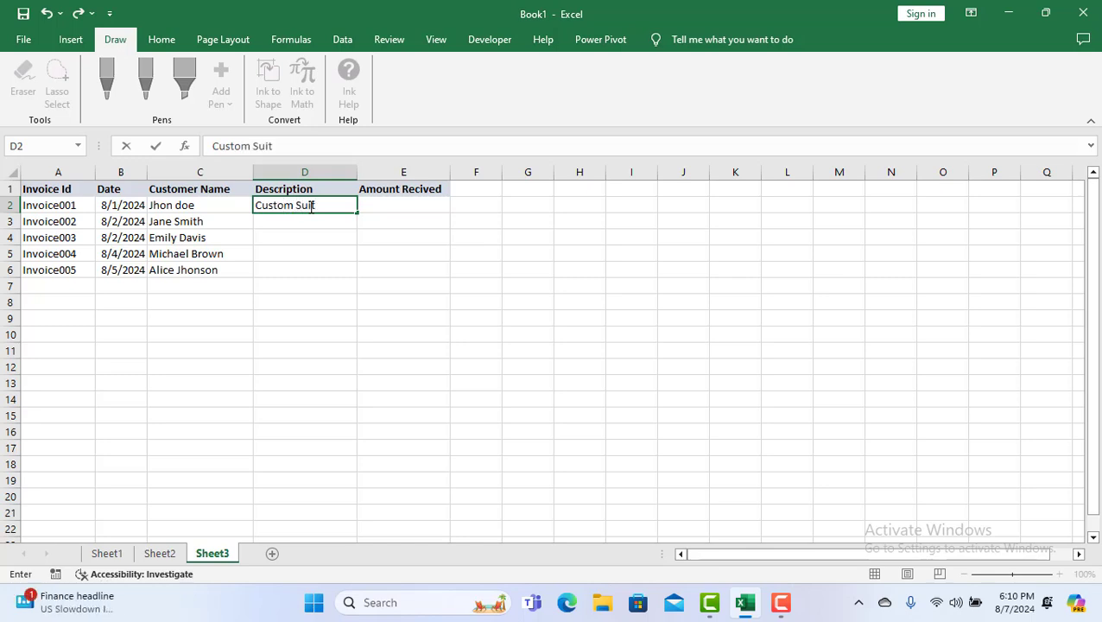
key(Return)
text(Ta)
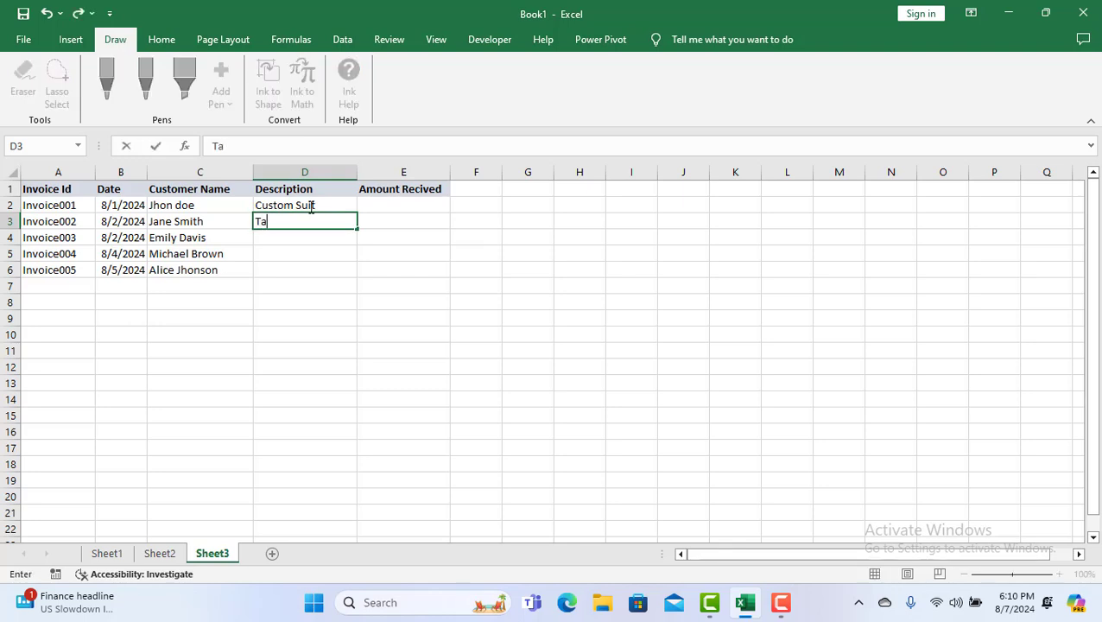
text(ilored Shirt)
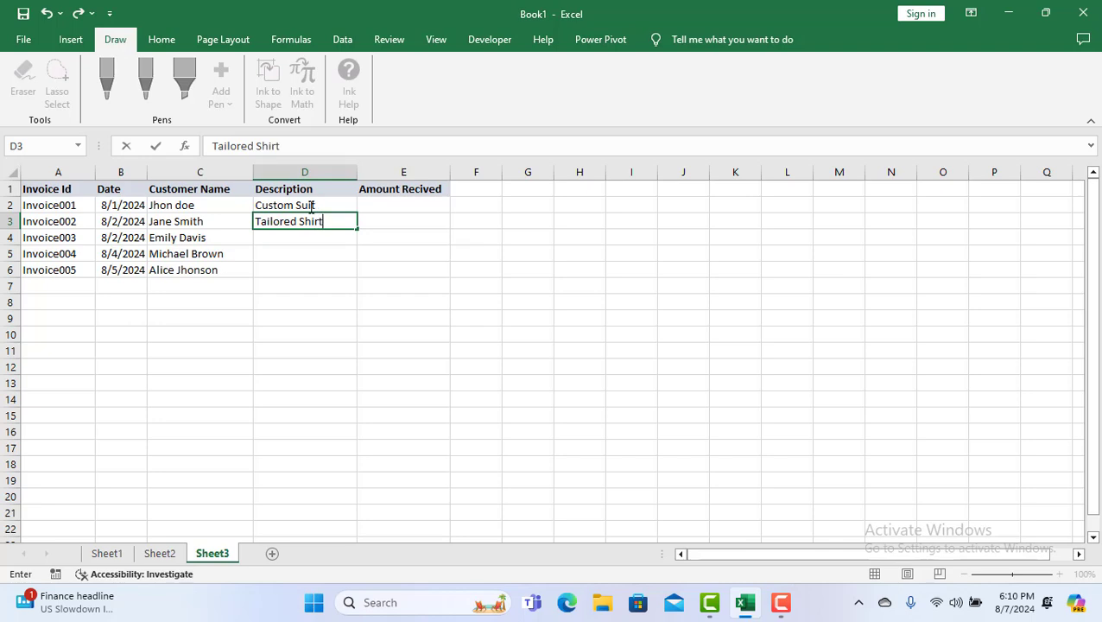
key(Return)
Enter the description Alteration in D4 for Invoice003
text(A)
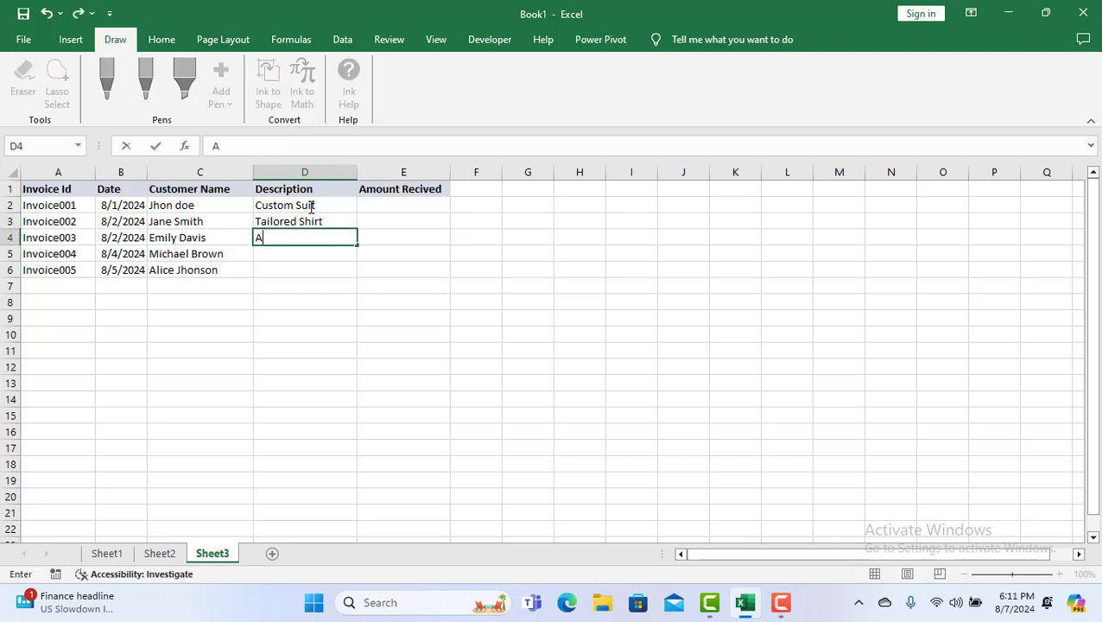
text(ltern)
text(a)
key(BackSpace)
key(BackSpace)
text(ation)
key(Return)
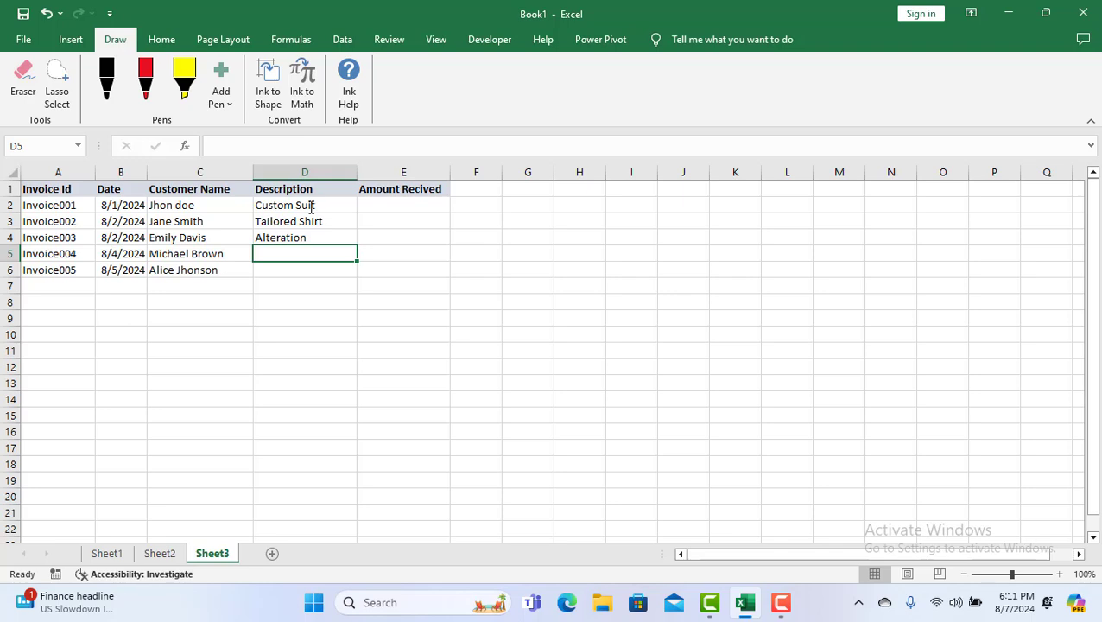
Enter the descriptions Designer Dress in D5 for Invoice004 and Alteration in D6 for Invoice005
text(Des)
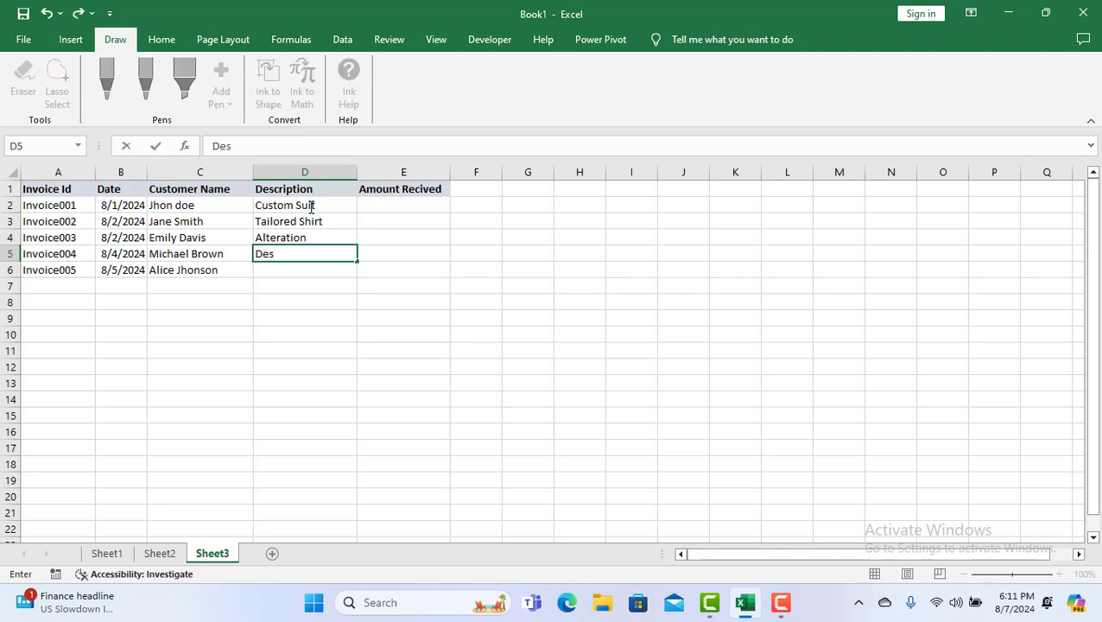
text(igner Dress)
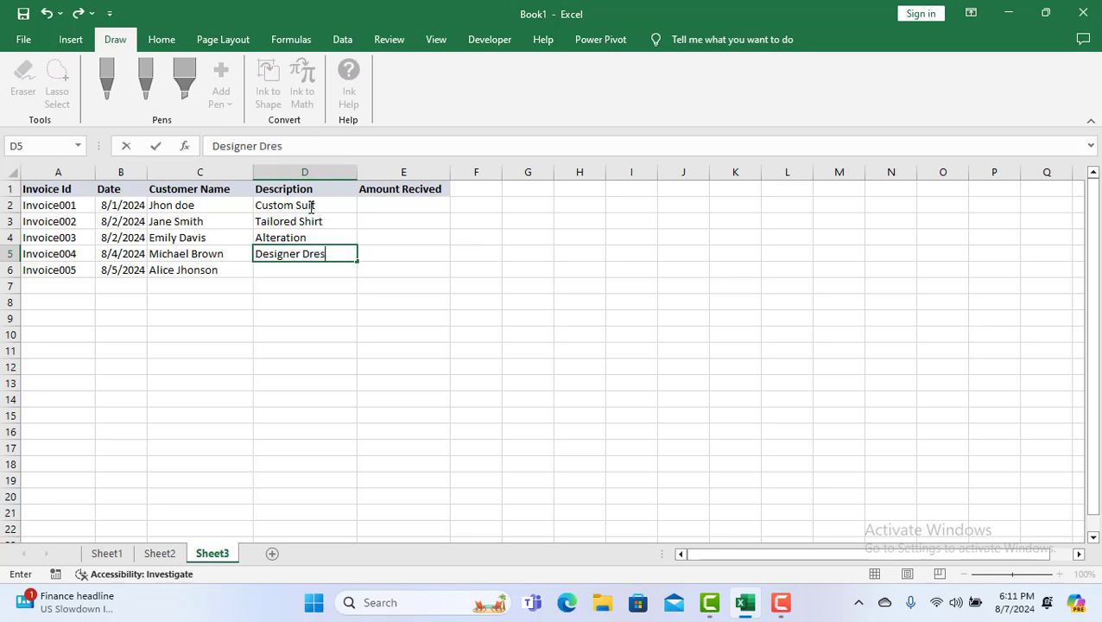
key(Return)
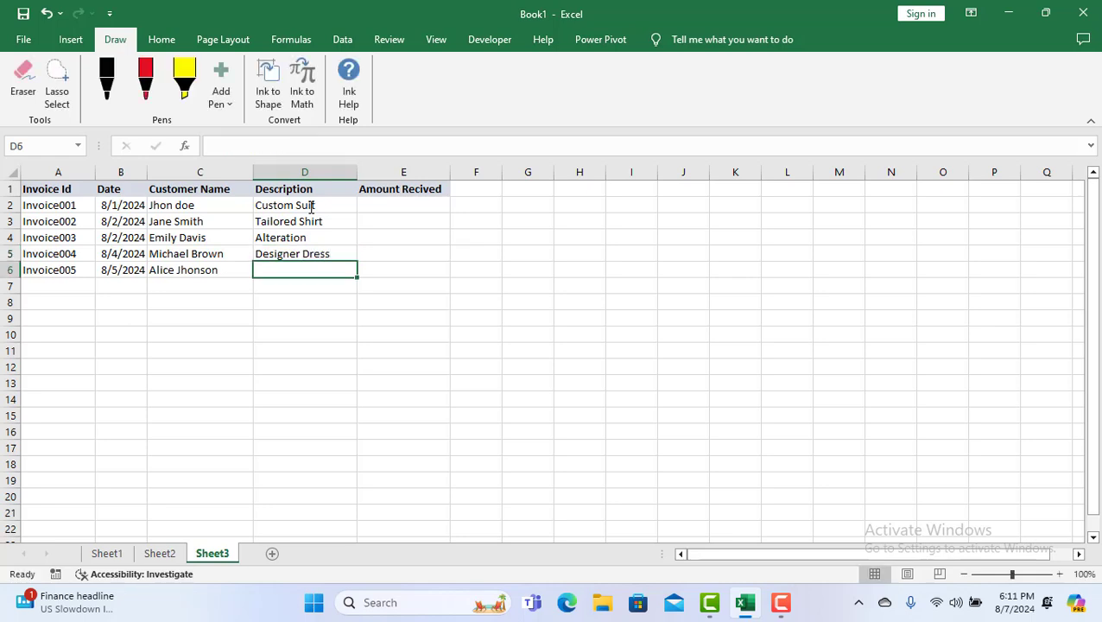
text(Alteration)
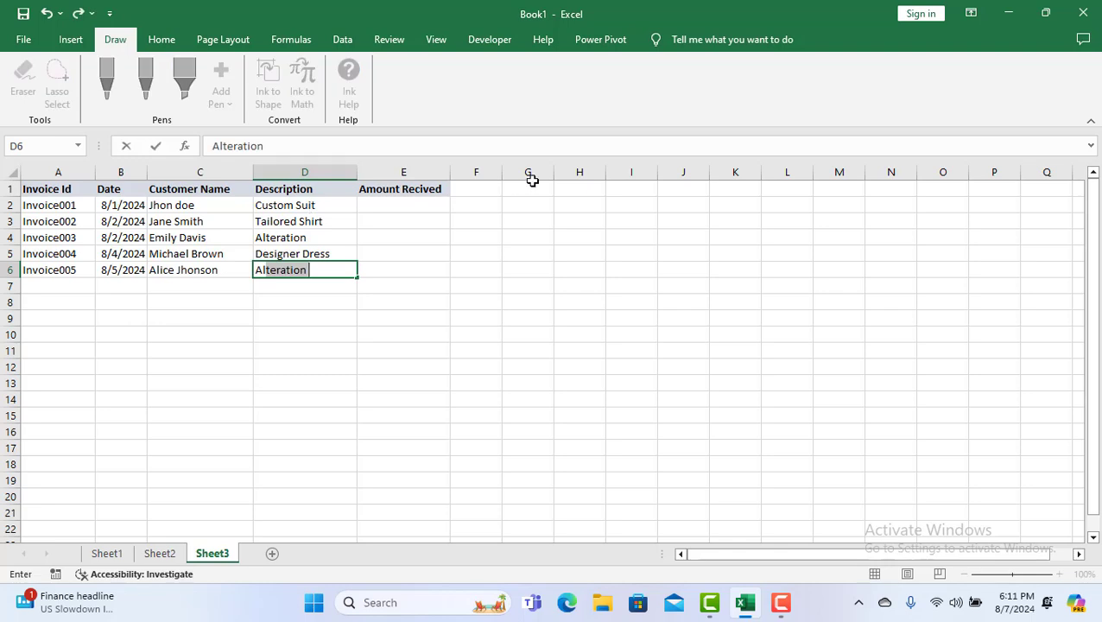
Apply the dollar Accounting format to E2 and enter 1,200 as the amount received for Invoice001
click(396, 204)
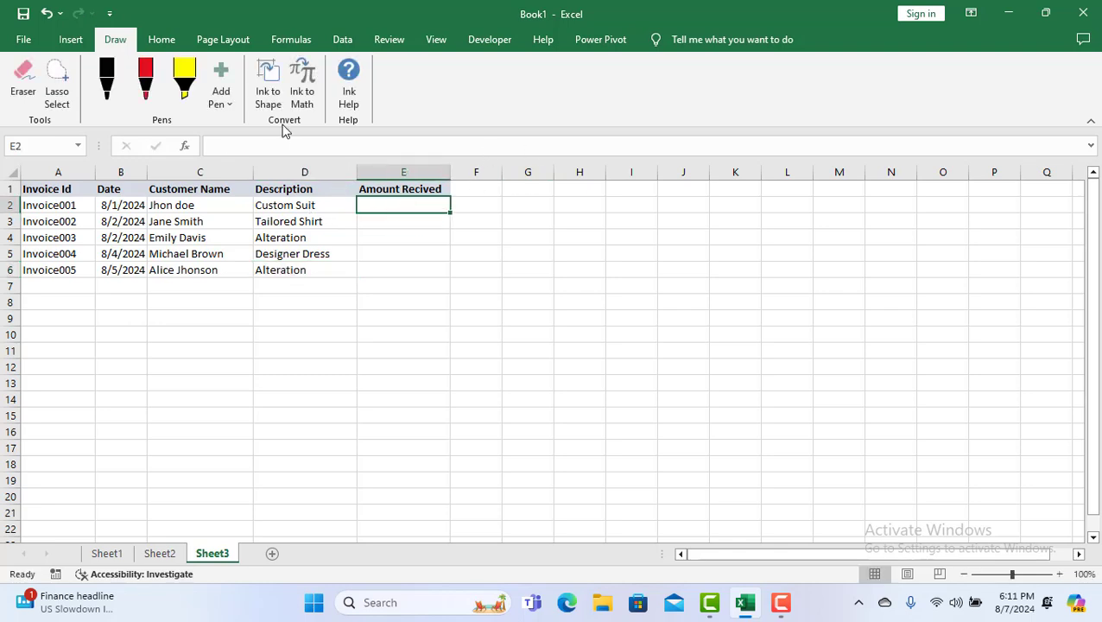
click(161, 38)
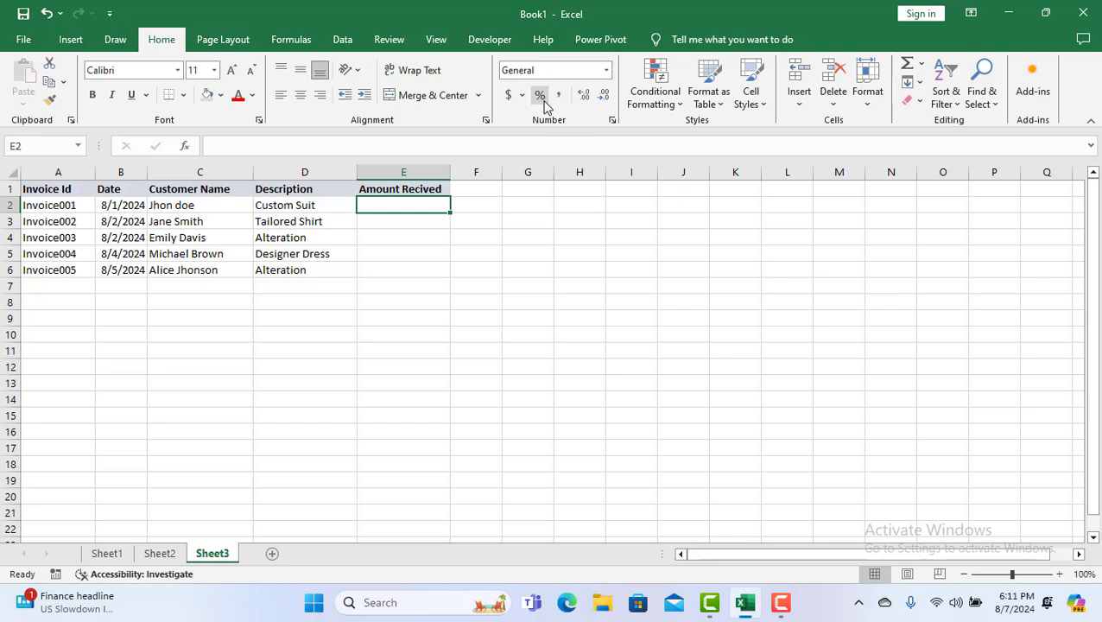
click(508, 95)
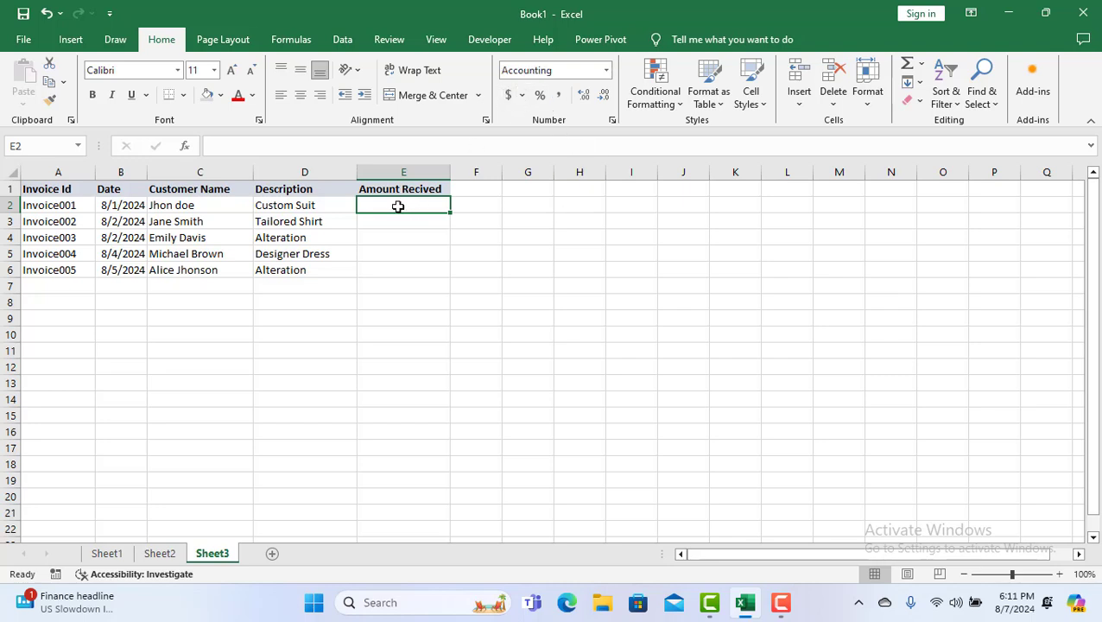
text(1)
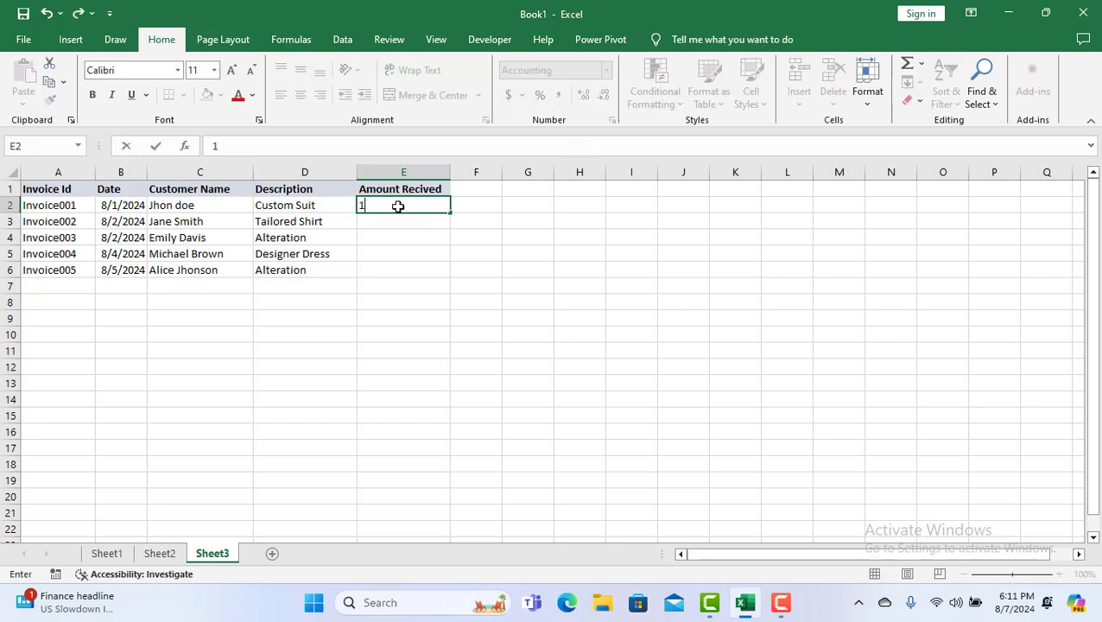
text(,200)
key(Return)
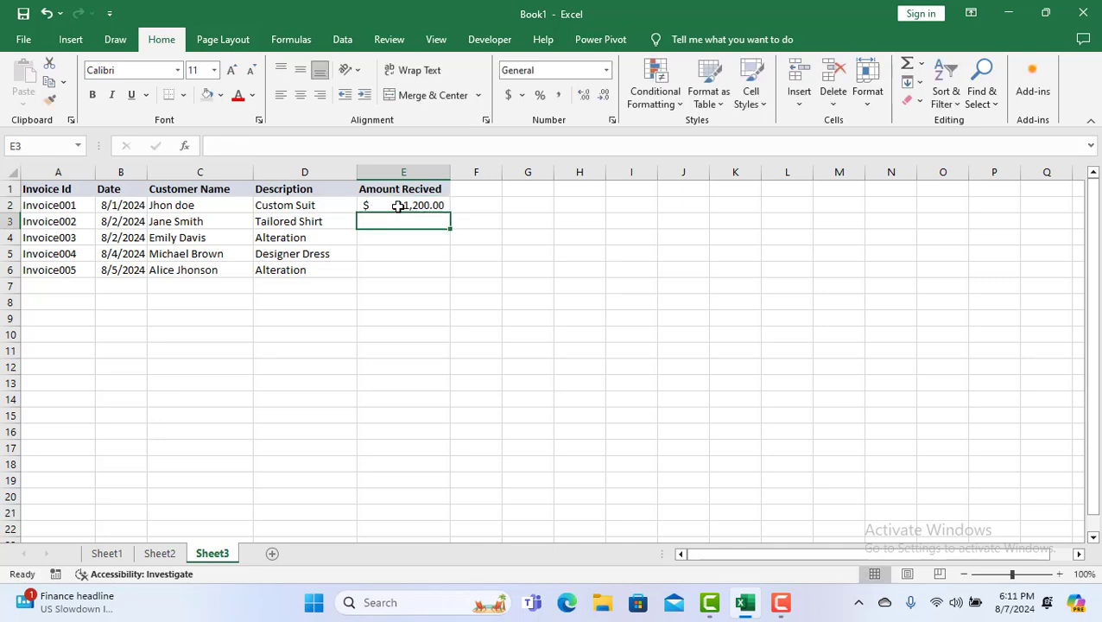
Enter 1,600 in E3 as the amount received for Invoice002
text(10)
key(BackSpace)
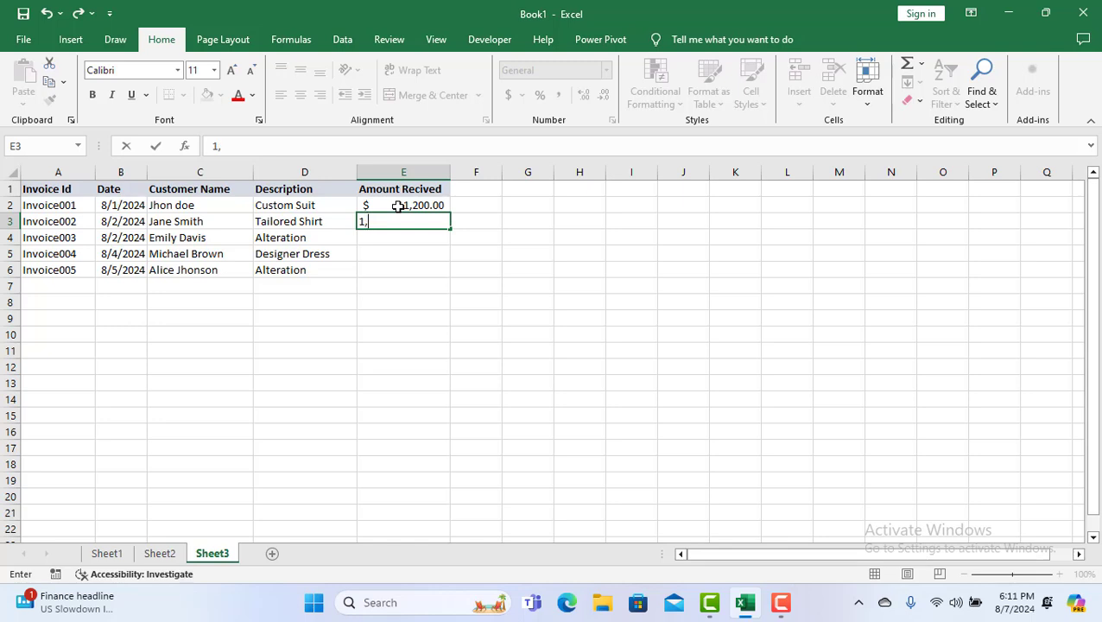
text(,600)
key(Return)
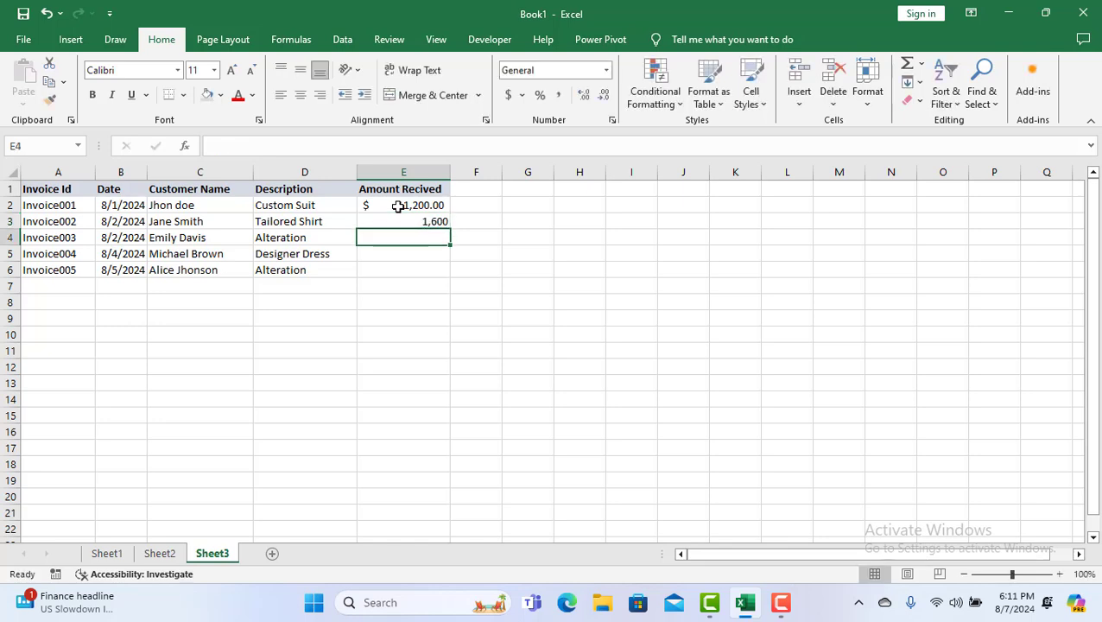
click(400, 218)
drag(402, 206, 406, 203)
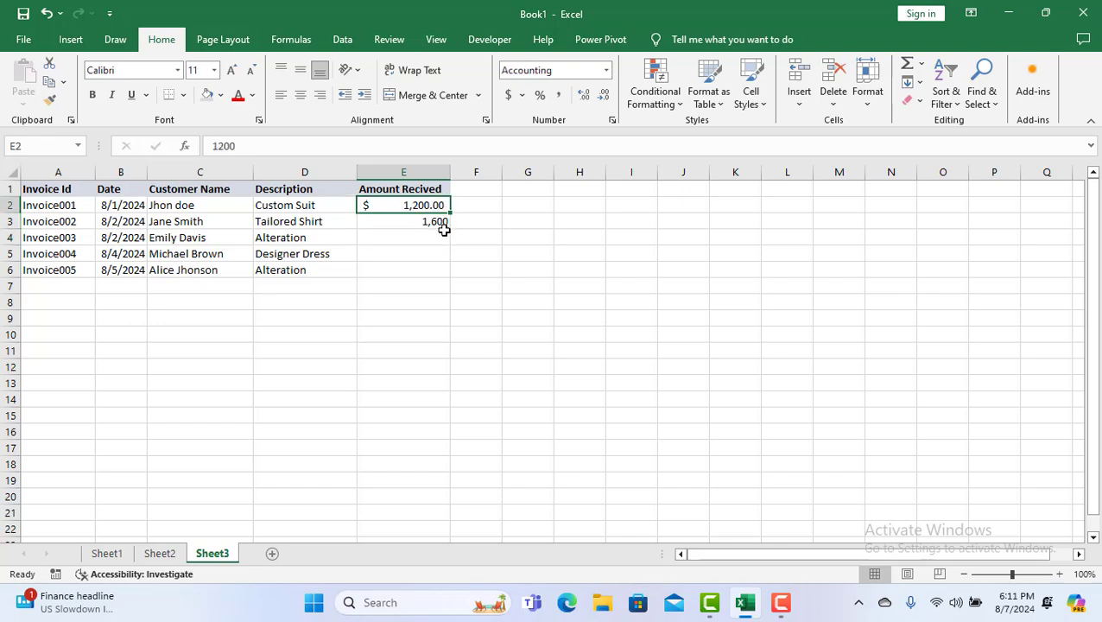
click(443, 231)
click(441, 222)
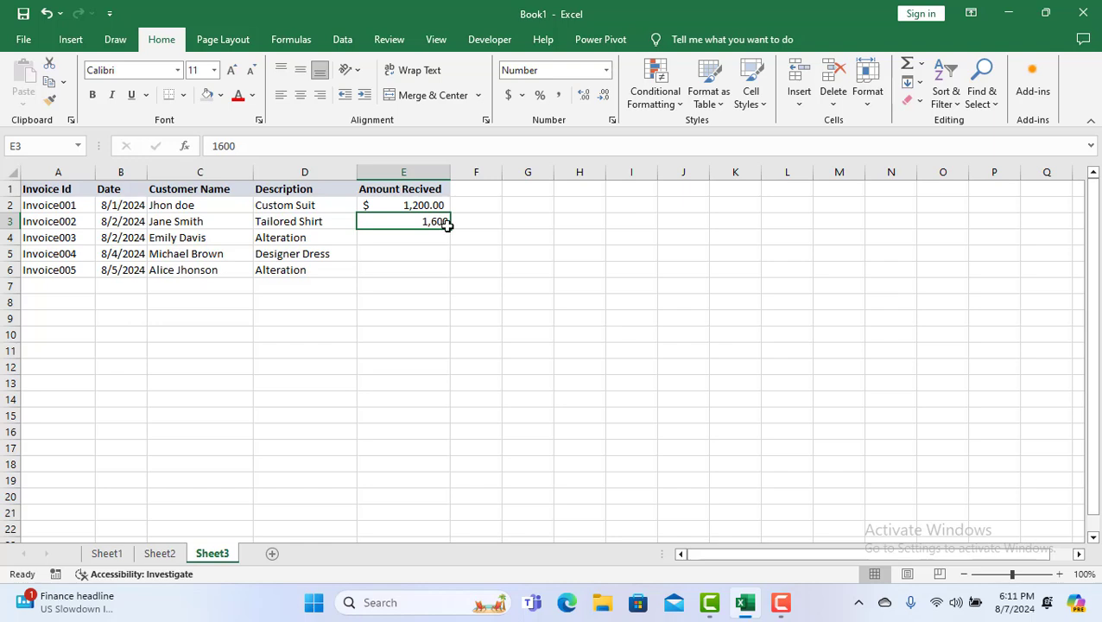
key(Delete)
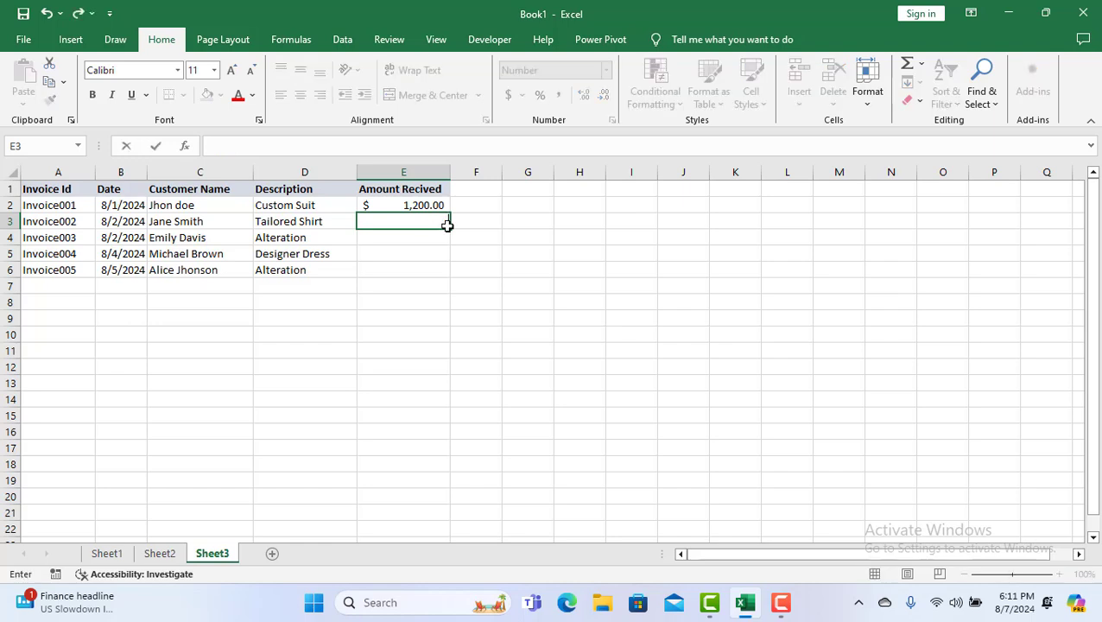
click(523, 334)
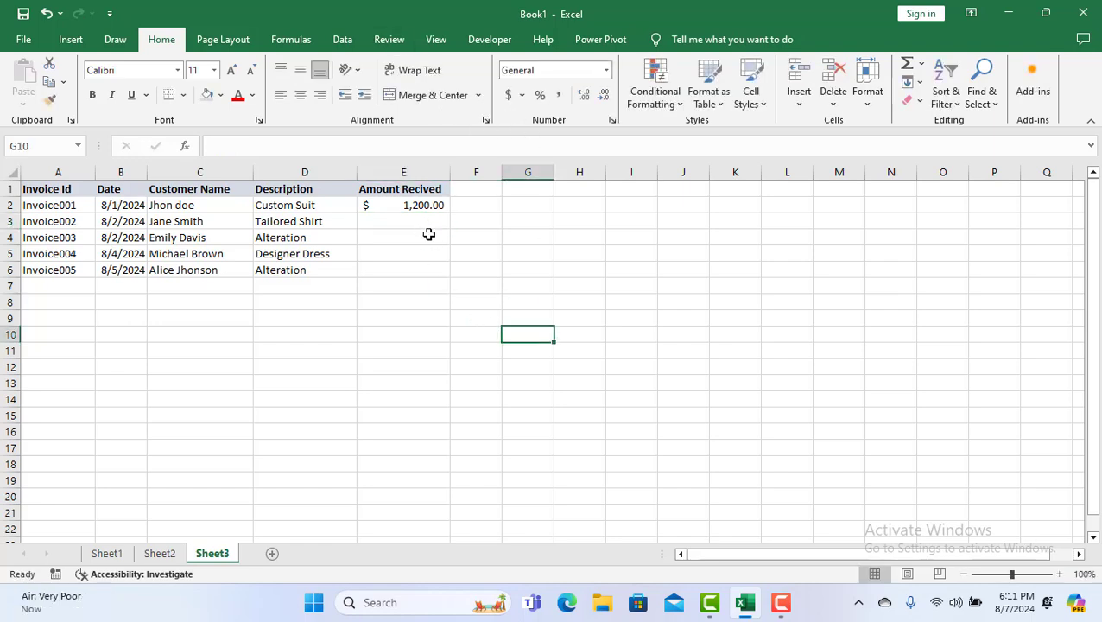
key(ctrl+z)
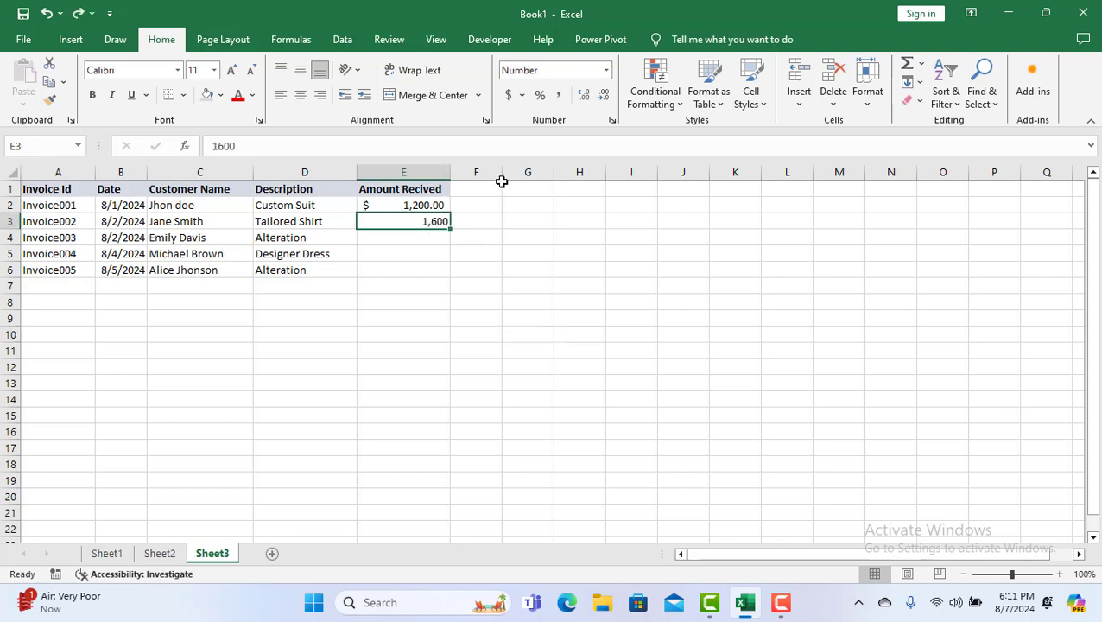
Apply the dollar Accounting format to the amount cells E3 through E6
click(509, 95)
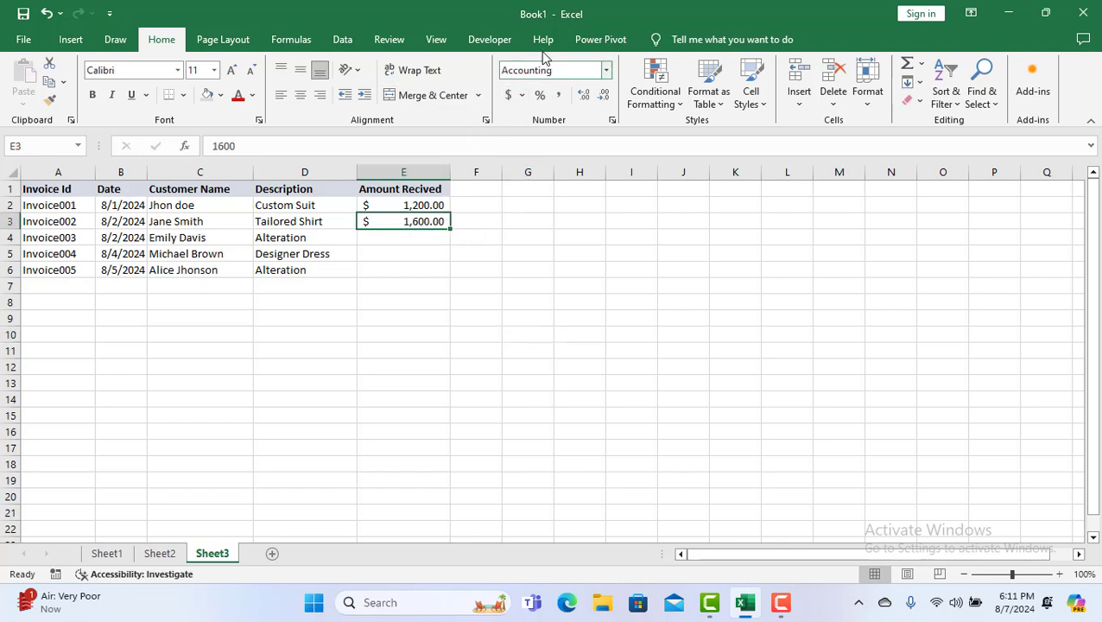
drag(406, 235, 411, 268)
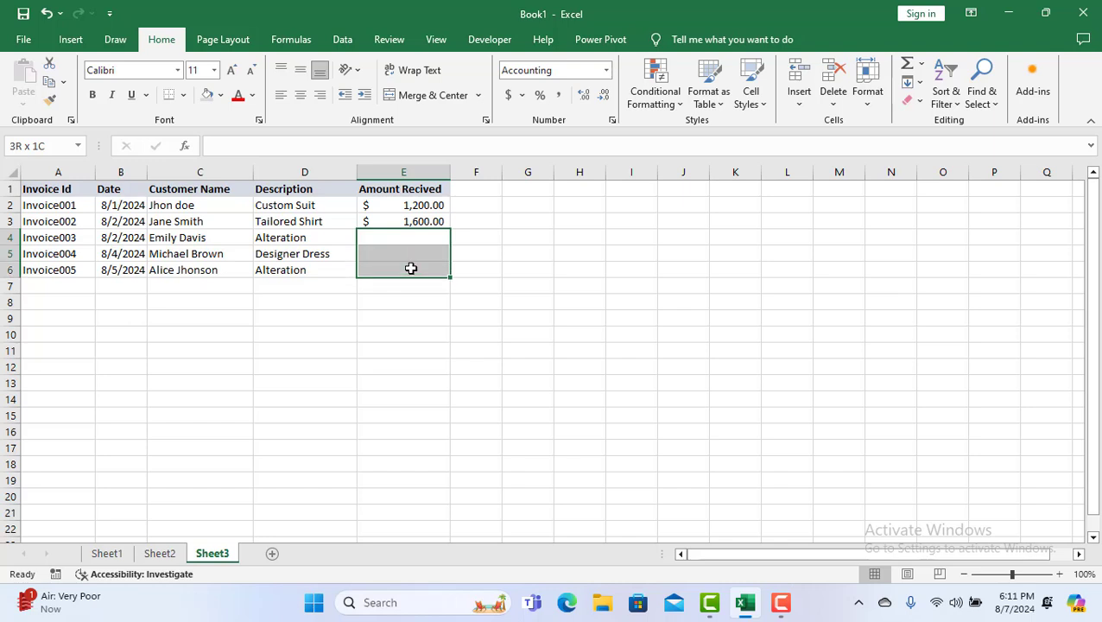
click(509, 95)
Enter the received amounts 1350 in E4, 600 in E5 and 700 in E6
double_click(421, 239)
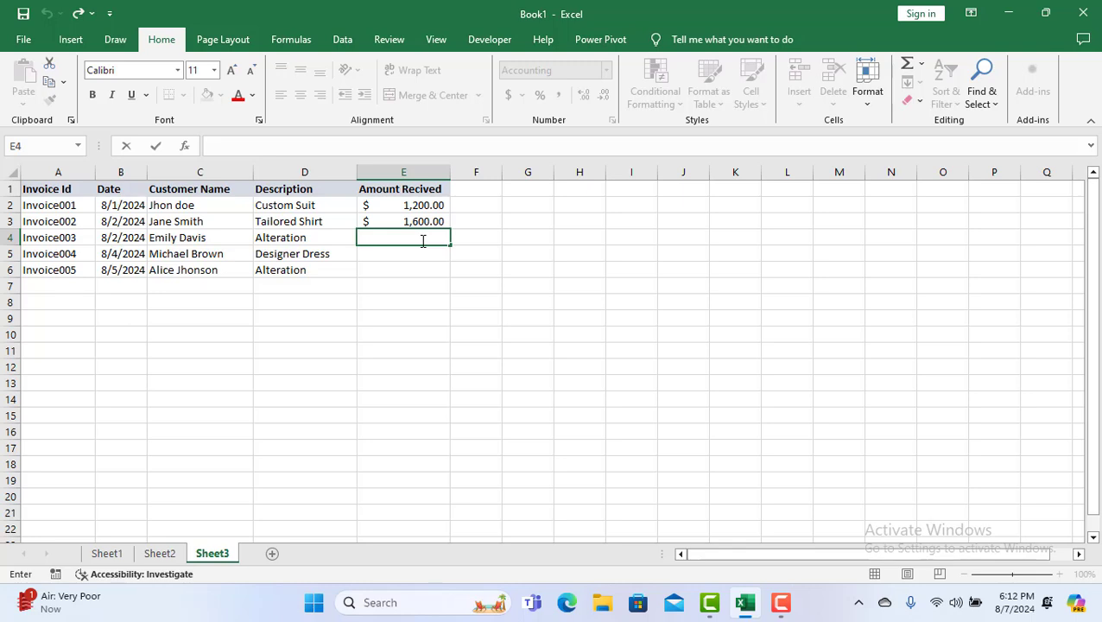
text(1350)
key(Return)
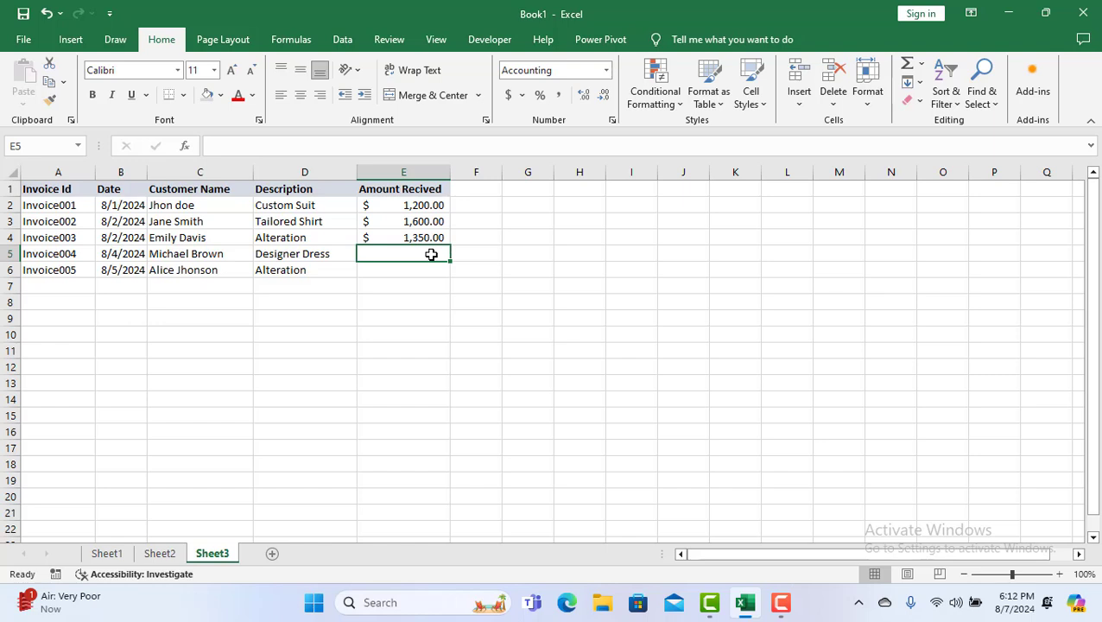
text(600)
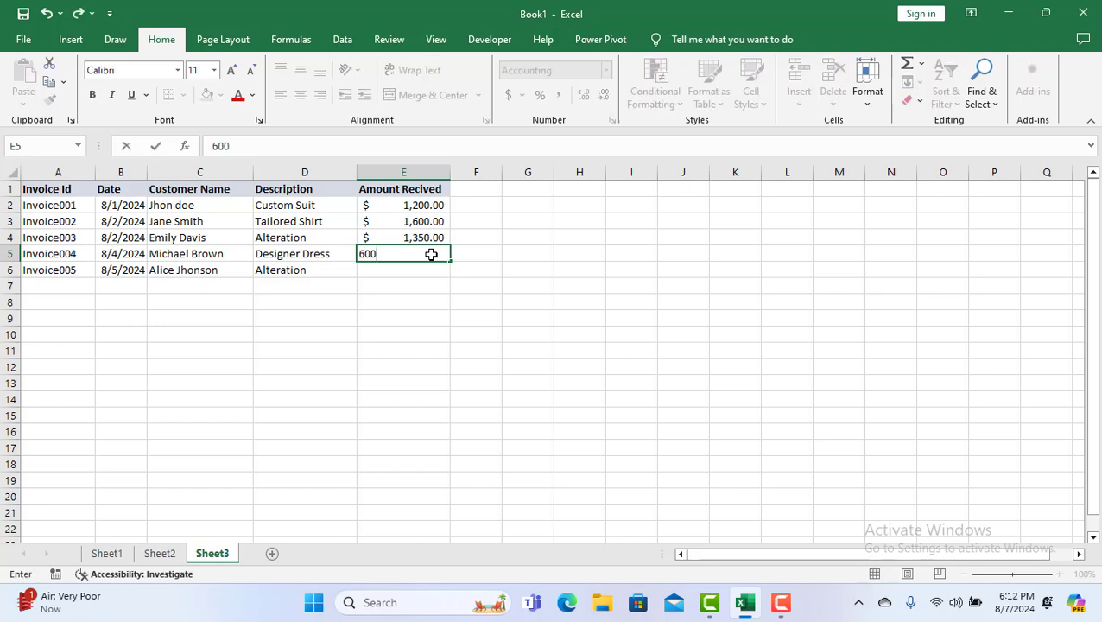
key(Return)
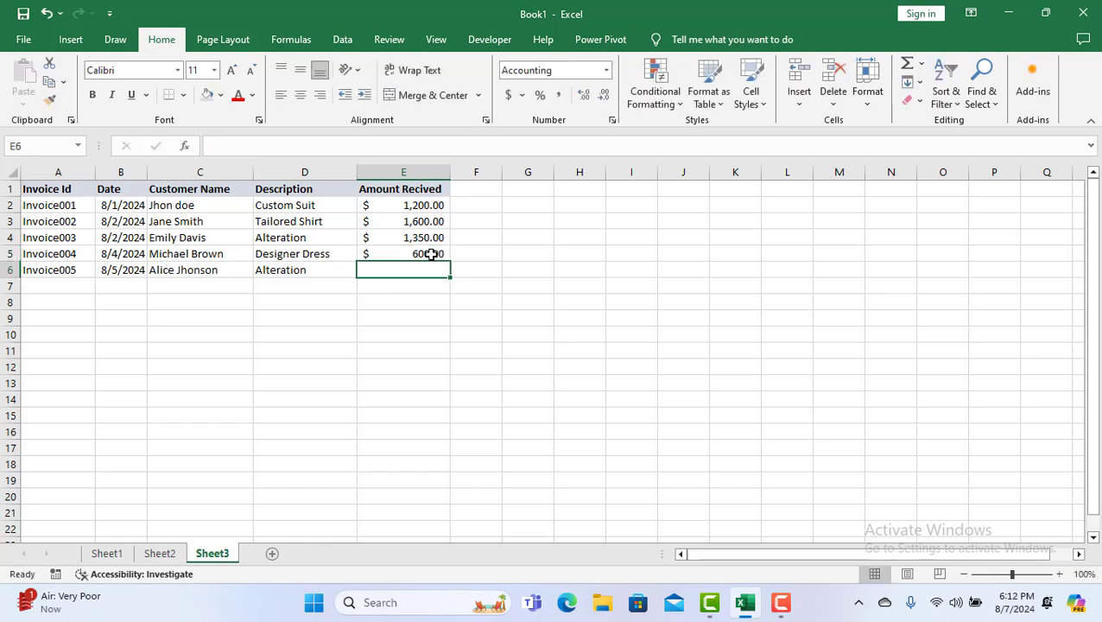
text(700)
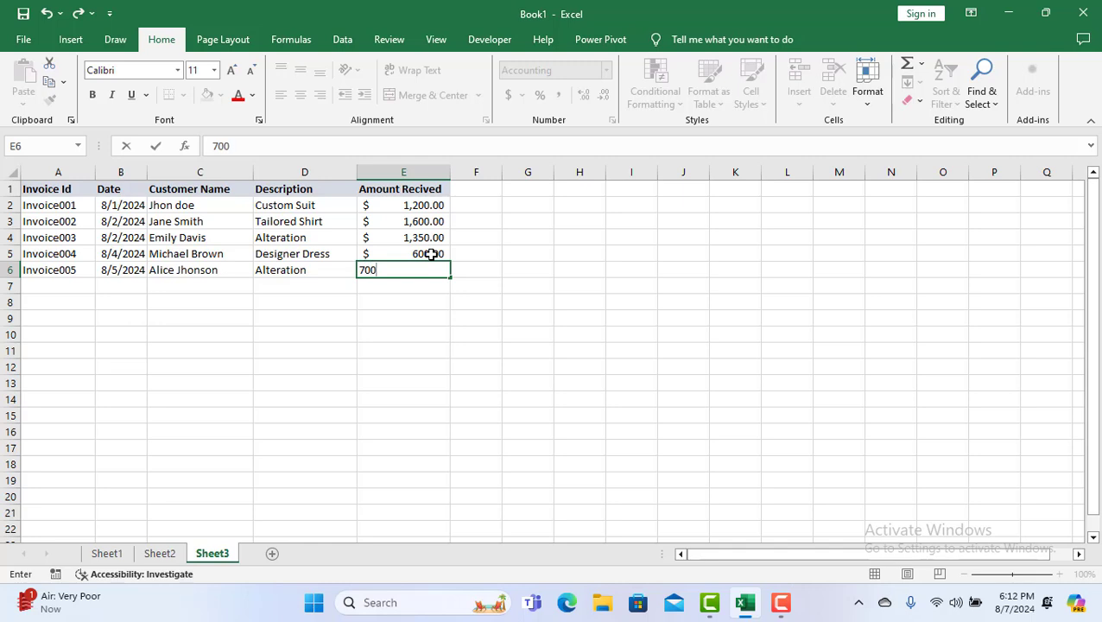
key(Return)
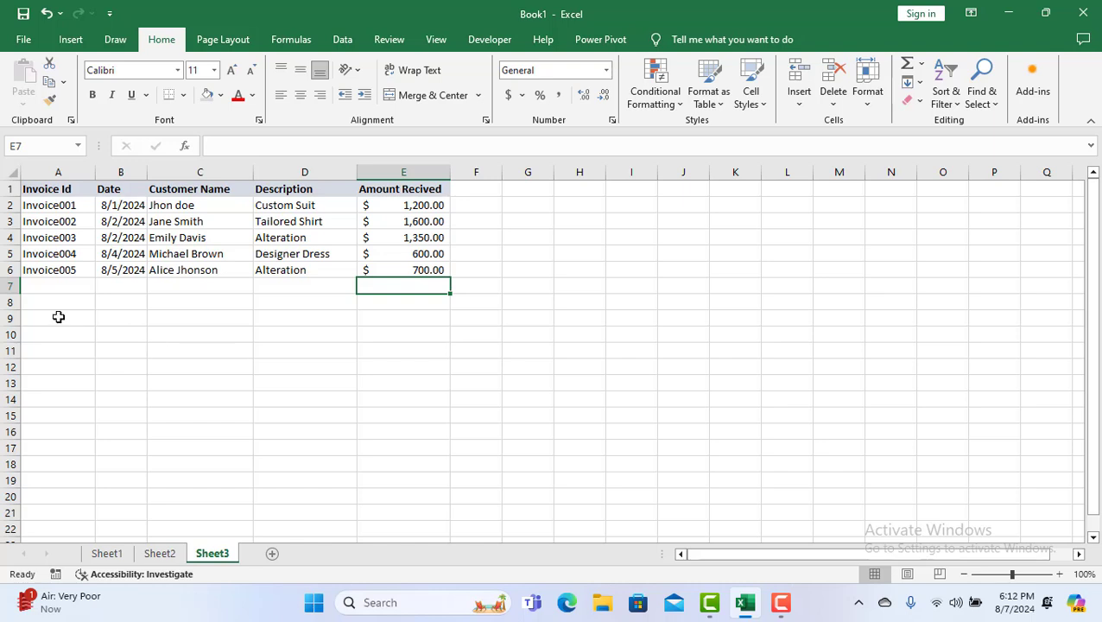
Add a fourth worksheet and enter the column headings Month in A1 and Total Oders in B1
click(273, 553)
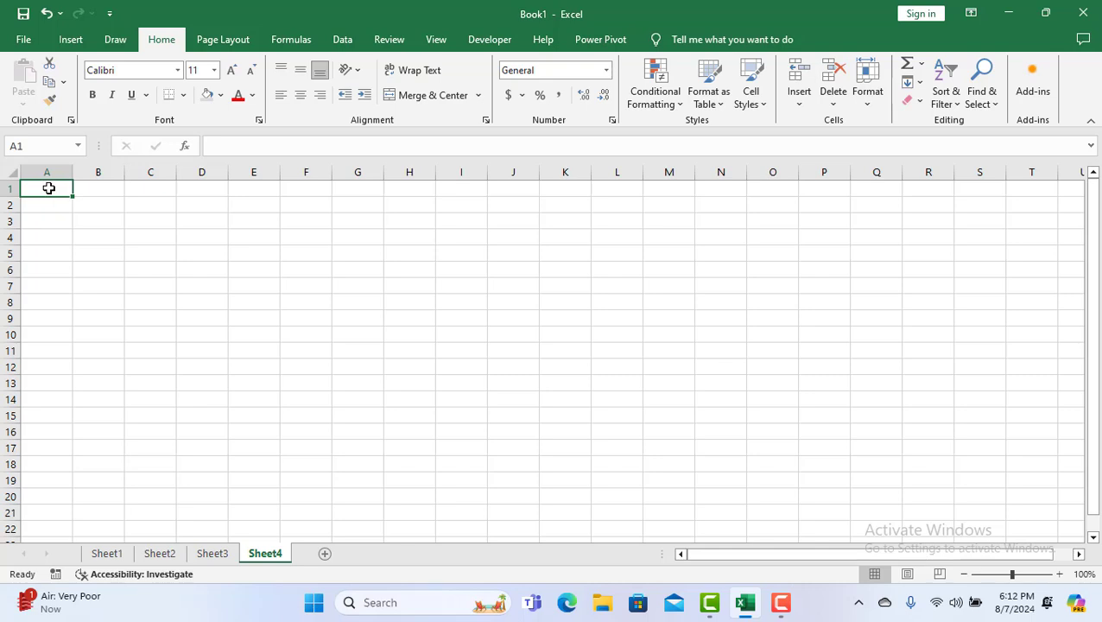
text(Month)
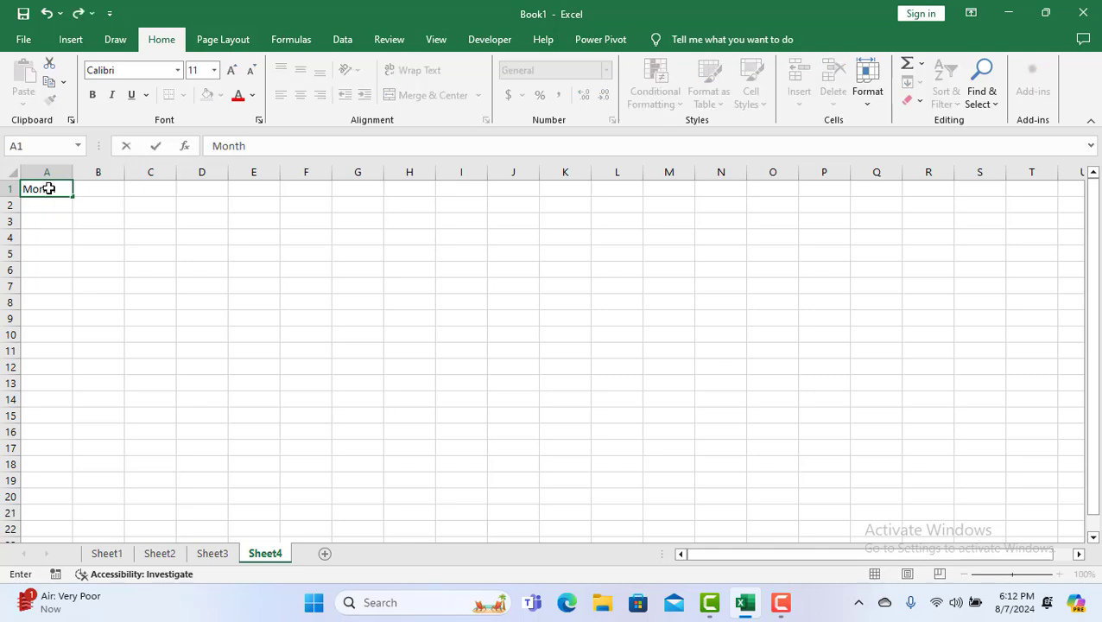
key(Tab)
text(No)
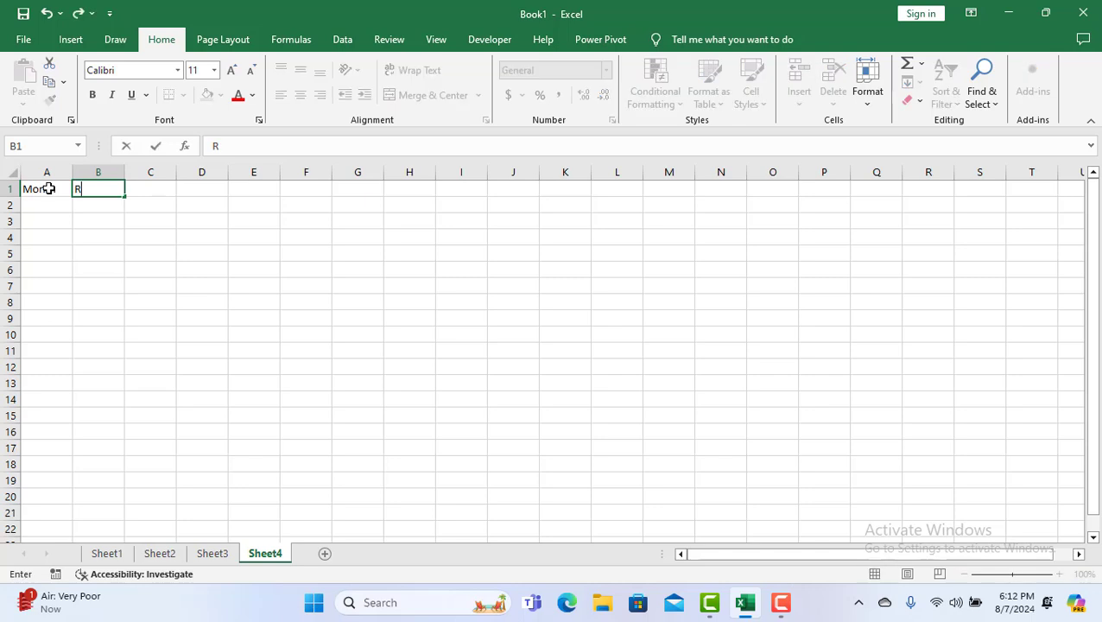
key(BackSpace)
key(BackSpace)
text(Tot)
key(BackSpace)
text(tal )
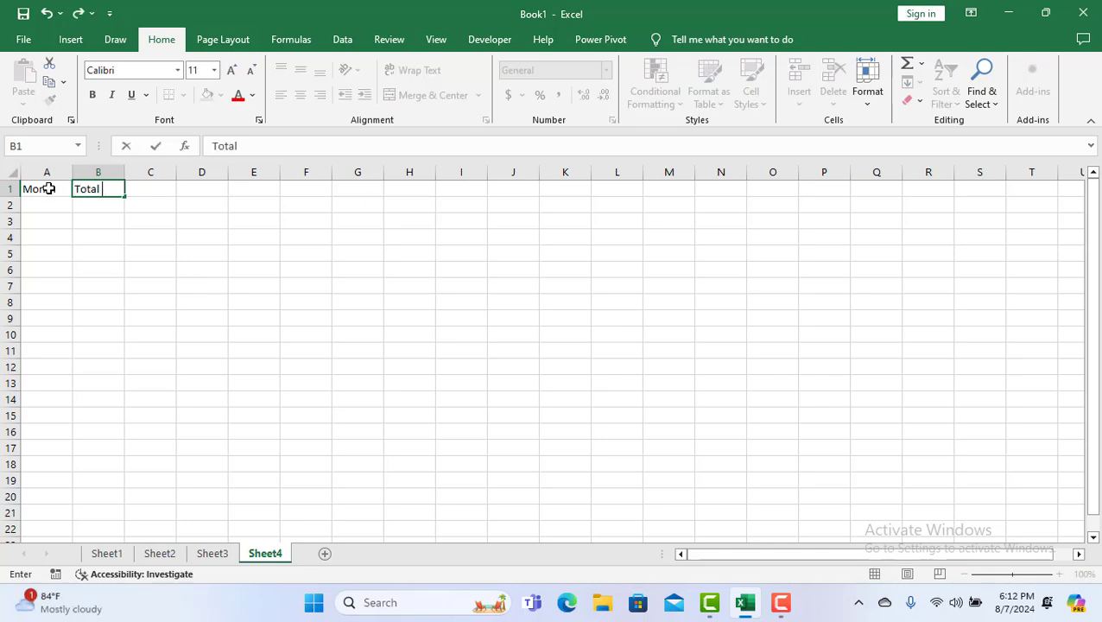
text(Oders)
key(Tab)
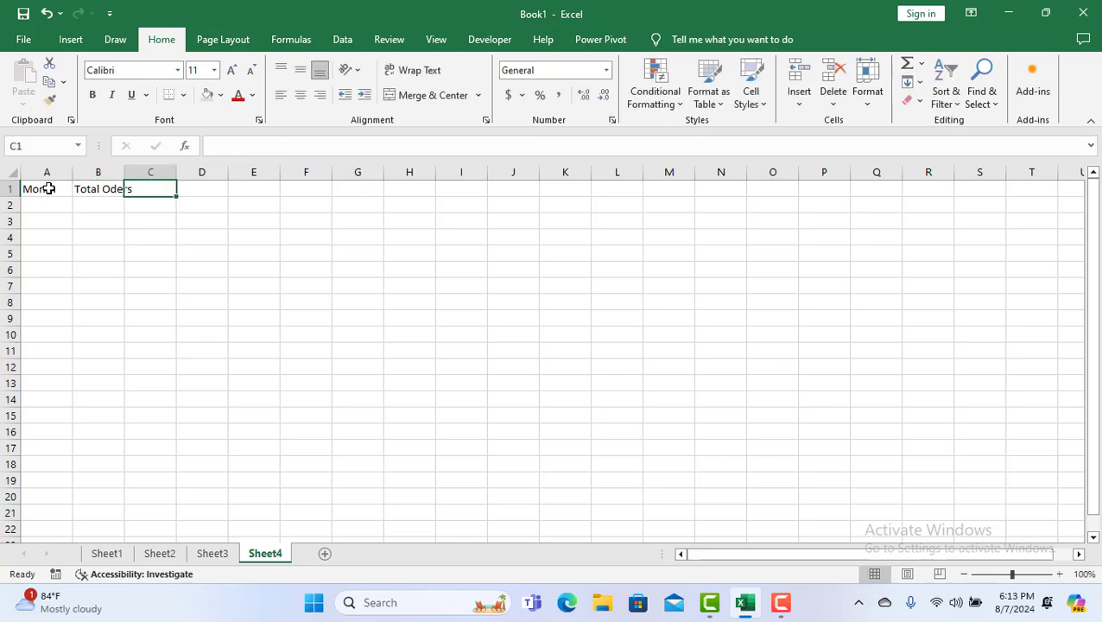
Enter the column heading Total Revenue in C1 of Sheet4
text(Nu)
key(BackSpace)
key(BackSpace)
text(T)
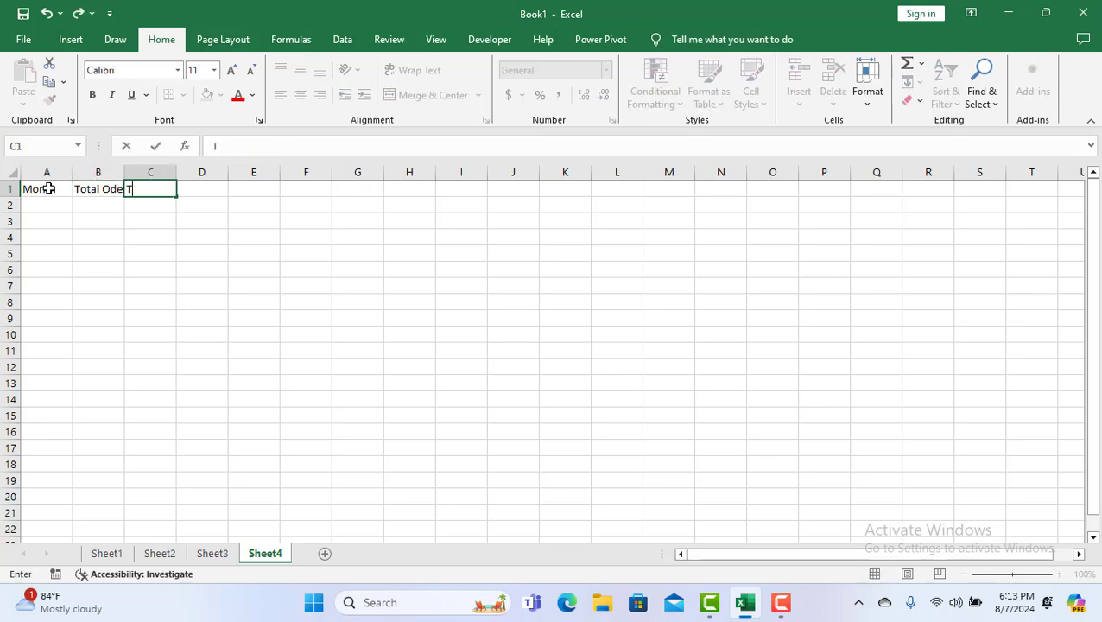
text(otal Reven)
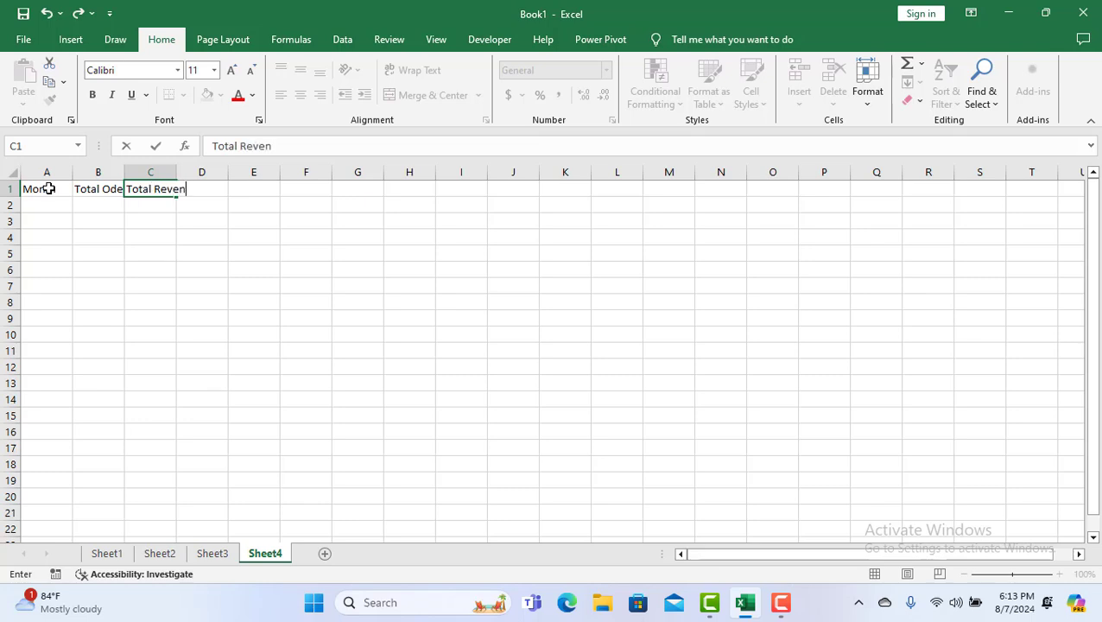
text(ue)
key(Tab)
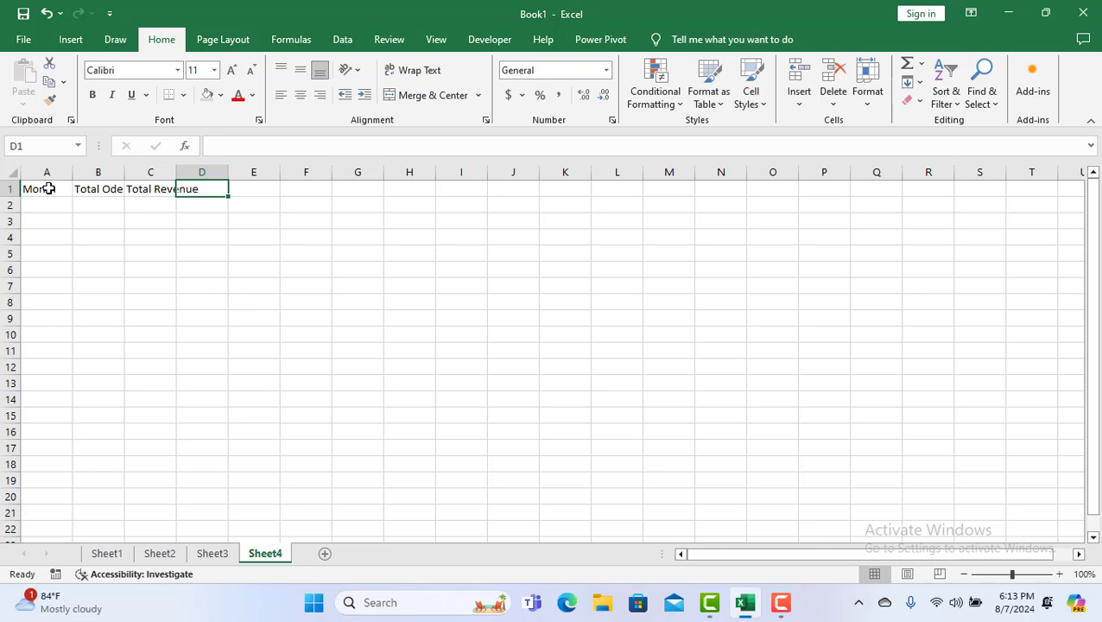
Enter the column headings Total Expense in D1 and Profit in E1 of Sheet4
text(Total )
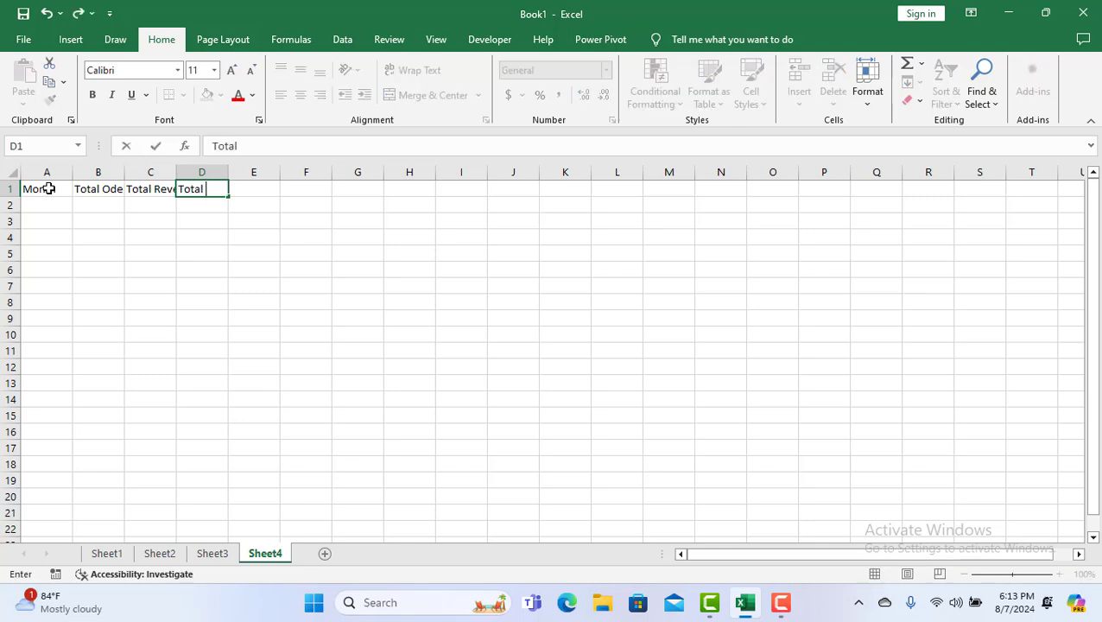
text(Expense)
key(Tab)
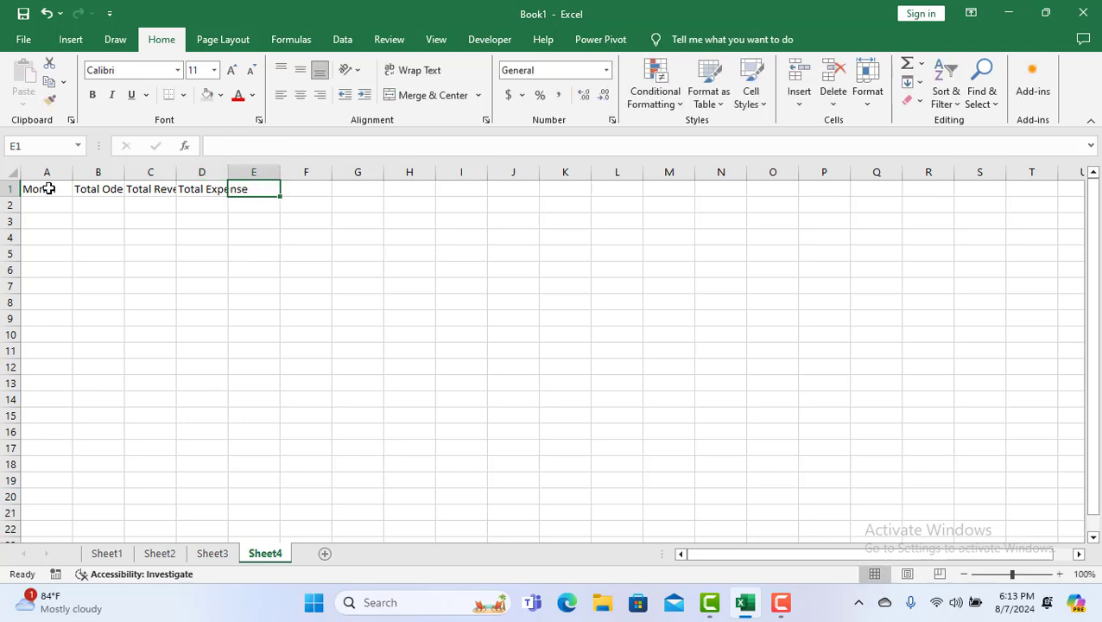
text(Profit)
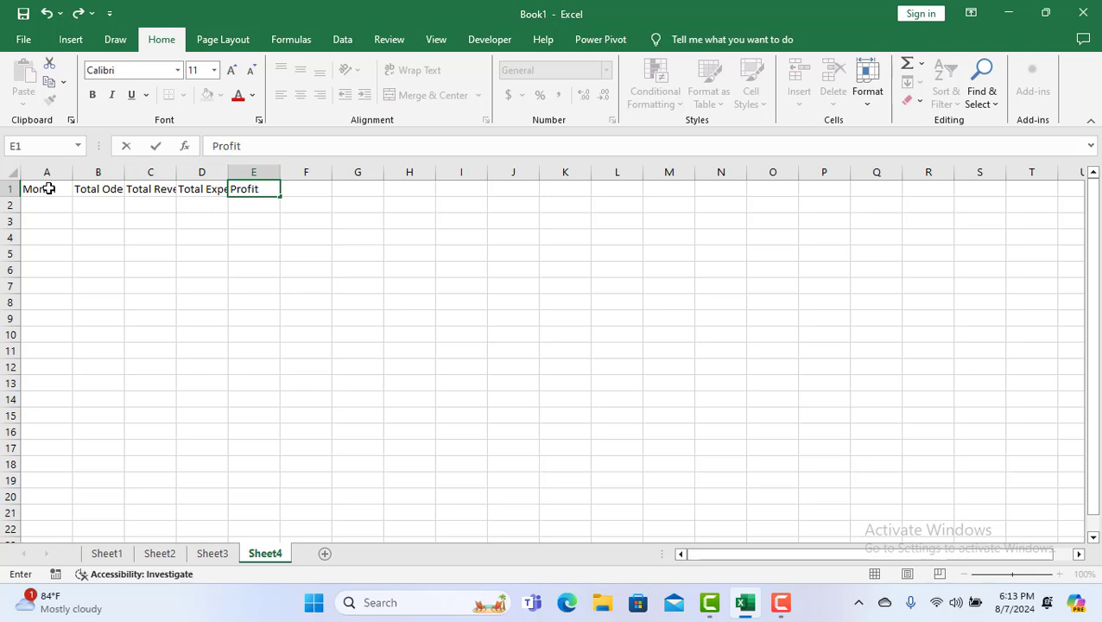
Widen columns A to D of Sheet4 so the headings Month through Total Expense fit fully
click(50, 189)
drag(73, 172, 393, 173)
click(423, 192)
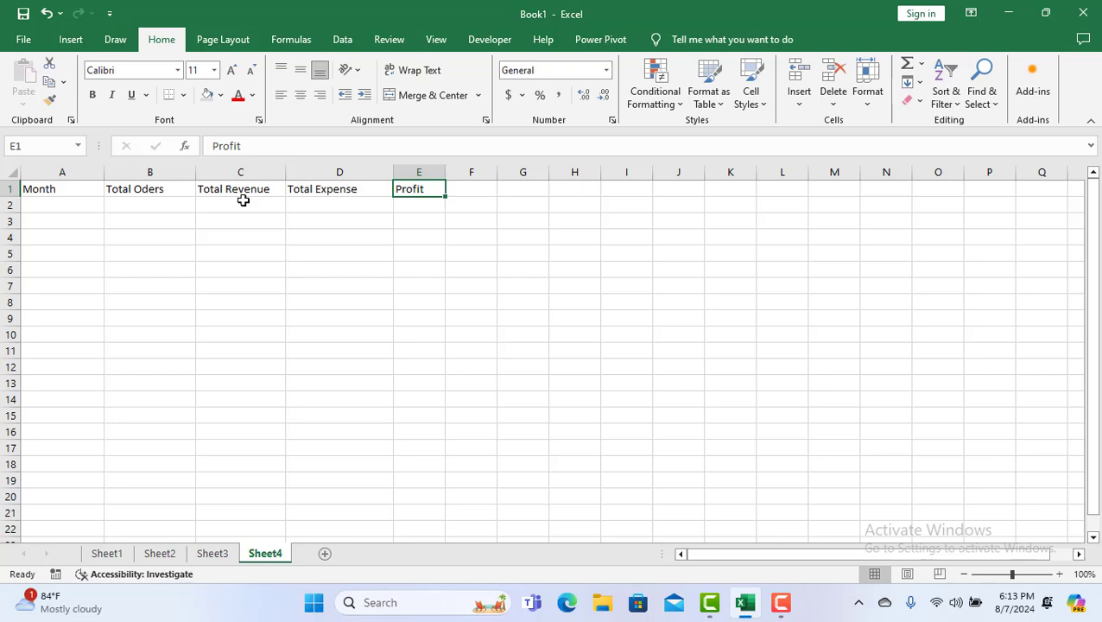
Enter the date 2024-08-01 in A2 and fill the daily series down to A11
click(50, 211)
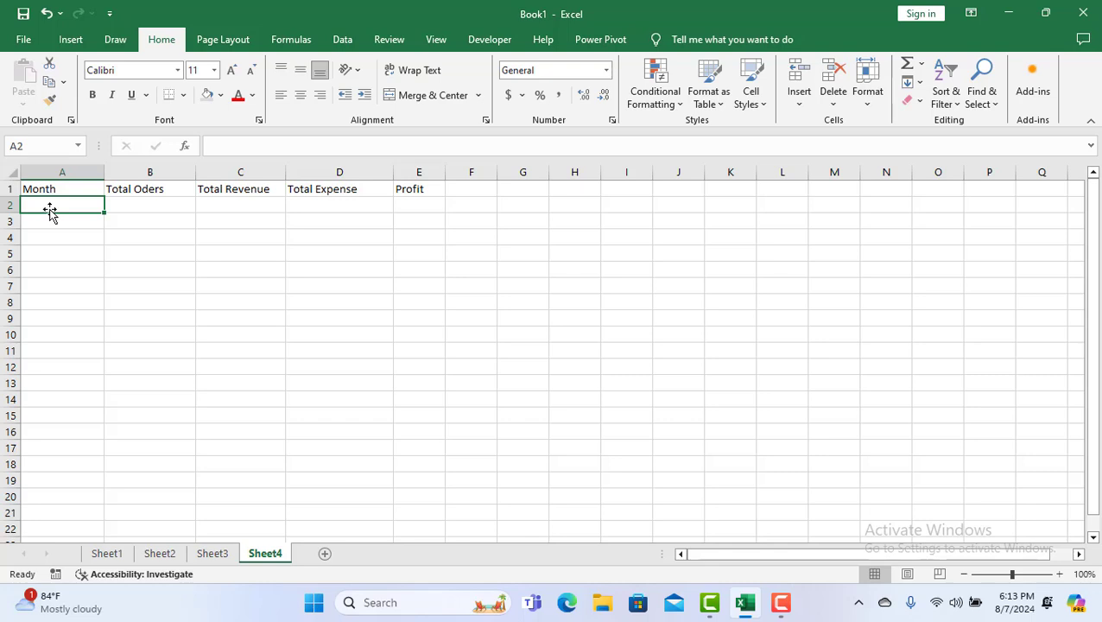
text(2024)
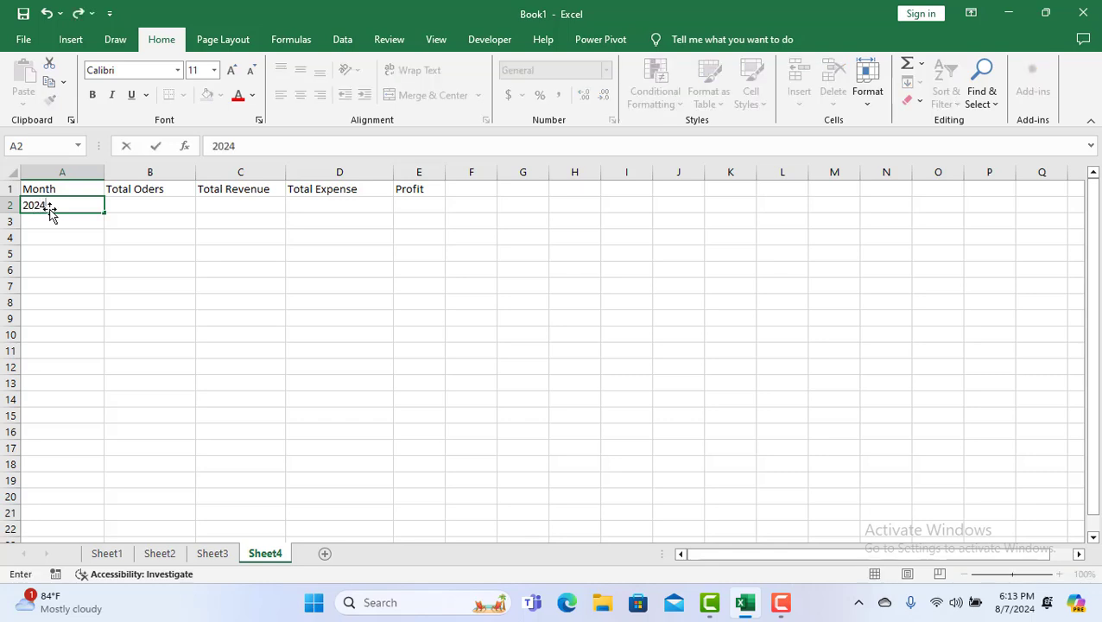
text(-08-01)
drag(50, 222, 105, 364)
click(101, 207)
Start a COUNTIF formula in B2 under Total Oders, up to its opening parenthesis
click(161, 210)
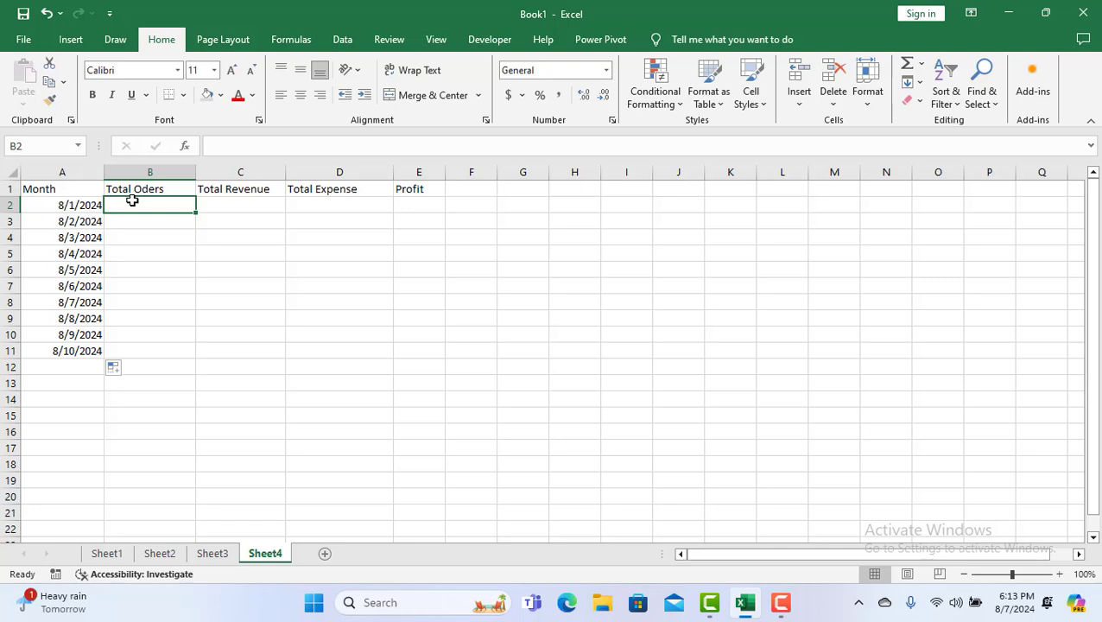
text(=c)
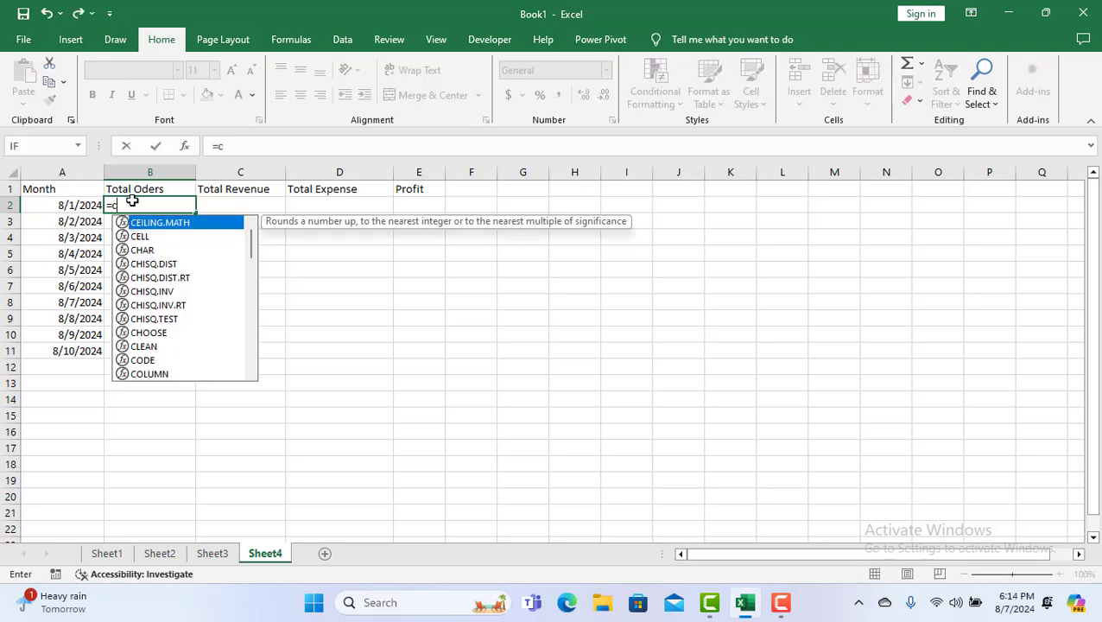
text(oun)
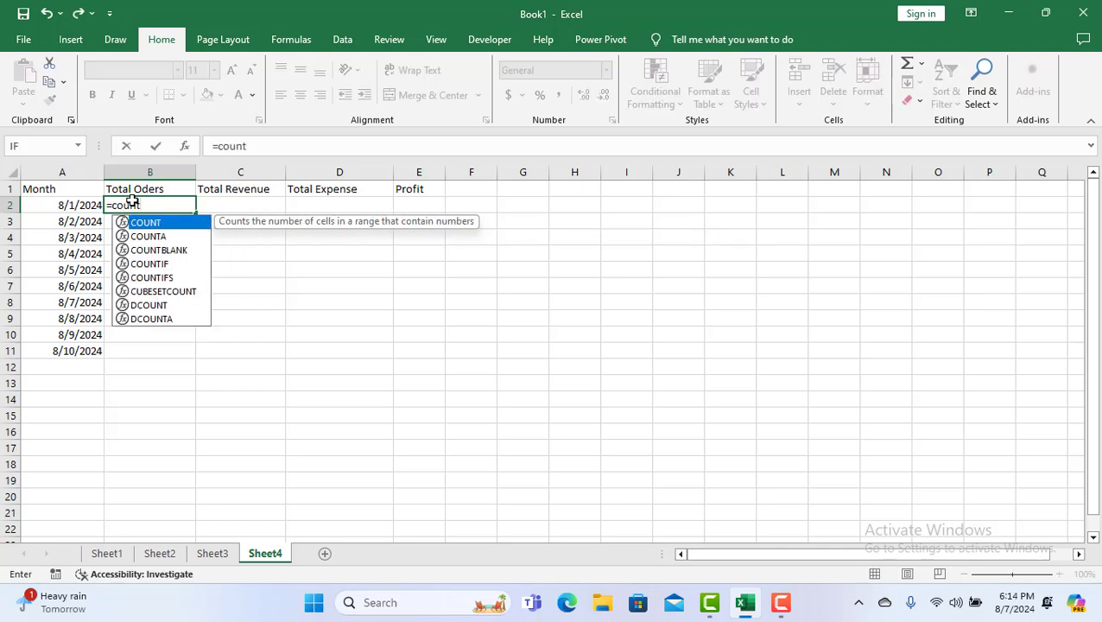
text(tif)
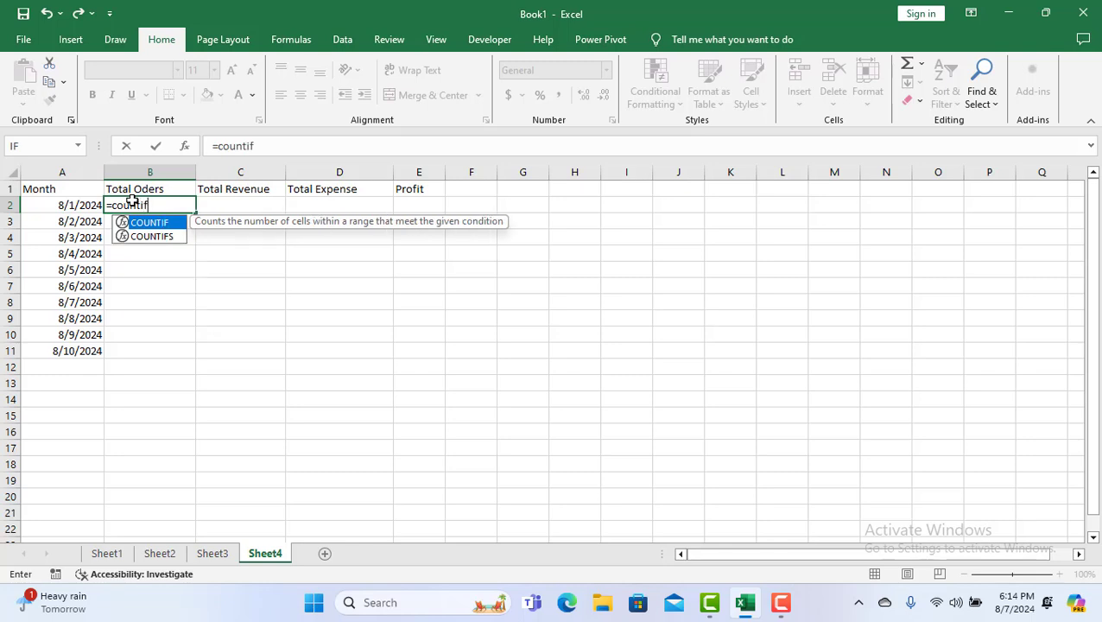
text(()
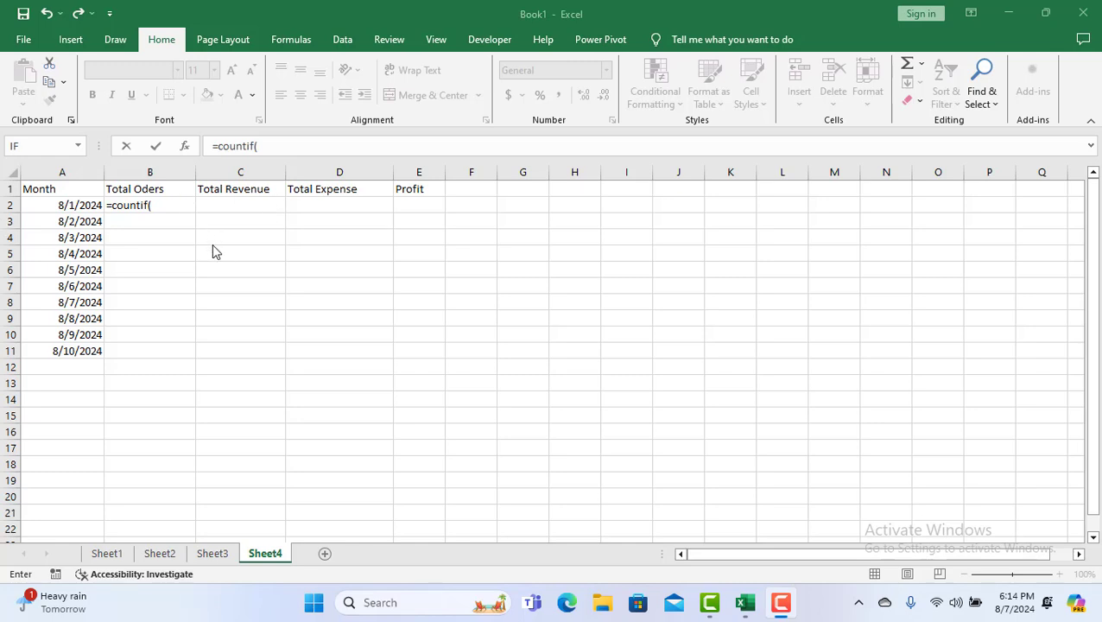
click(156, 209)
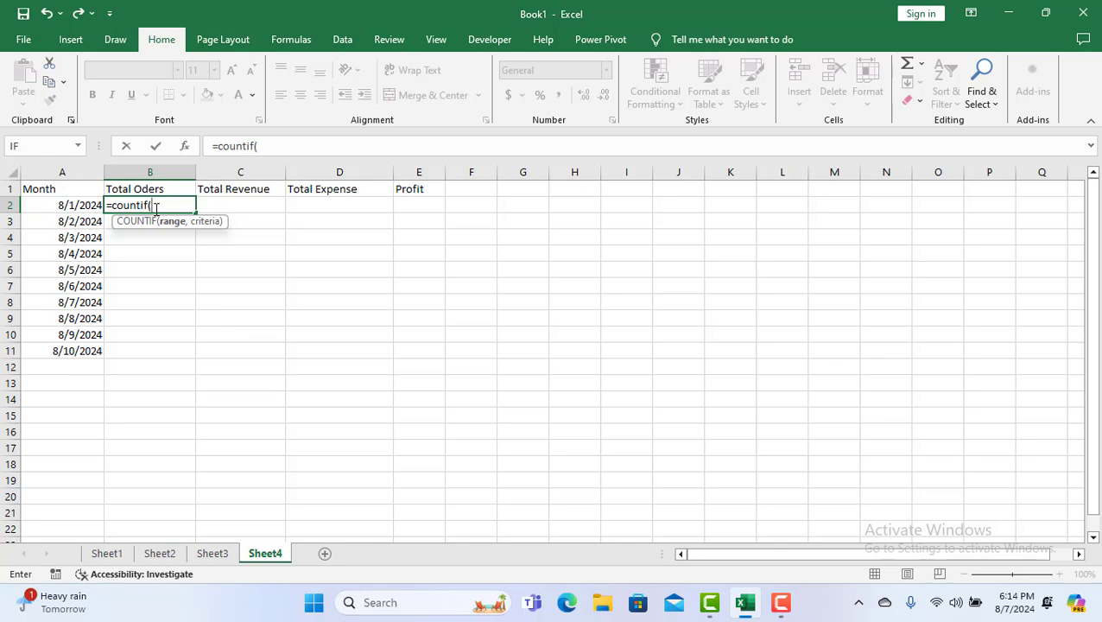
Try 'oderTracking'!C:c as the range argument of the COUNTIF formula in B2
text(")
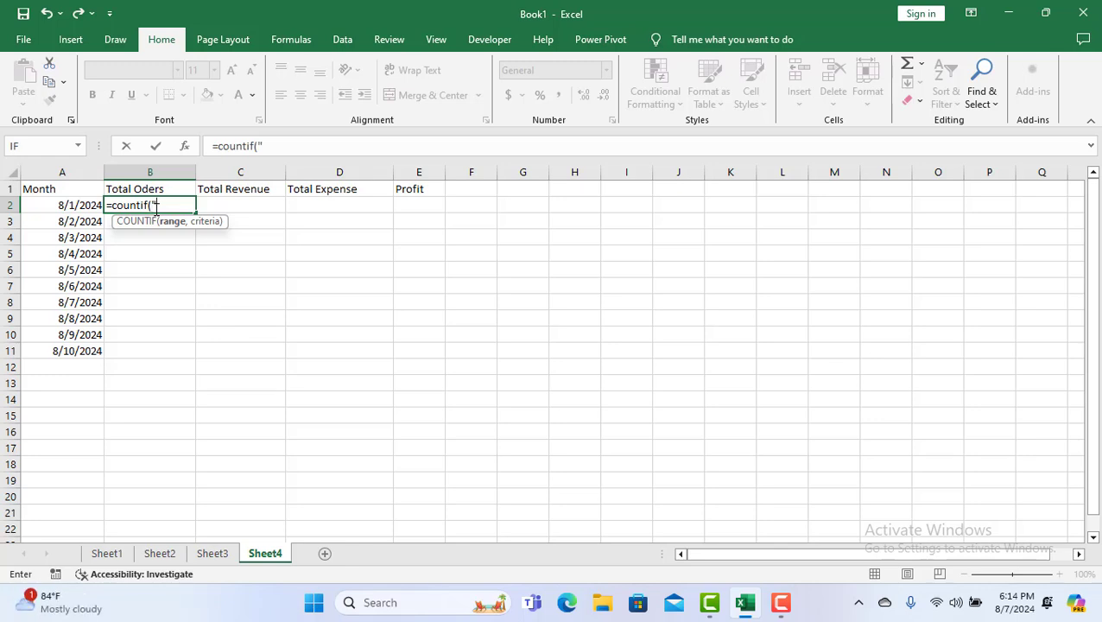
key(BackSpace)
text('od)
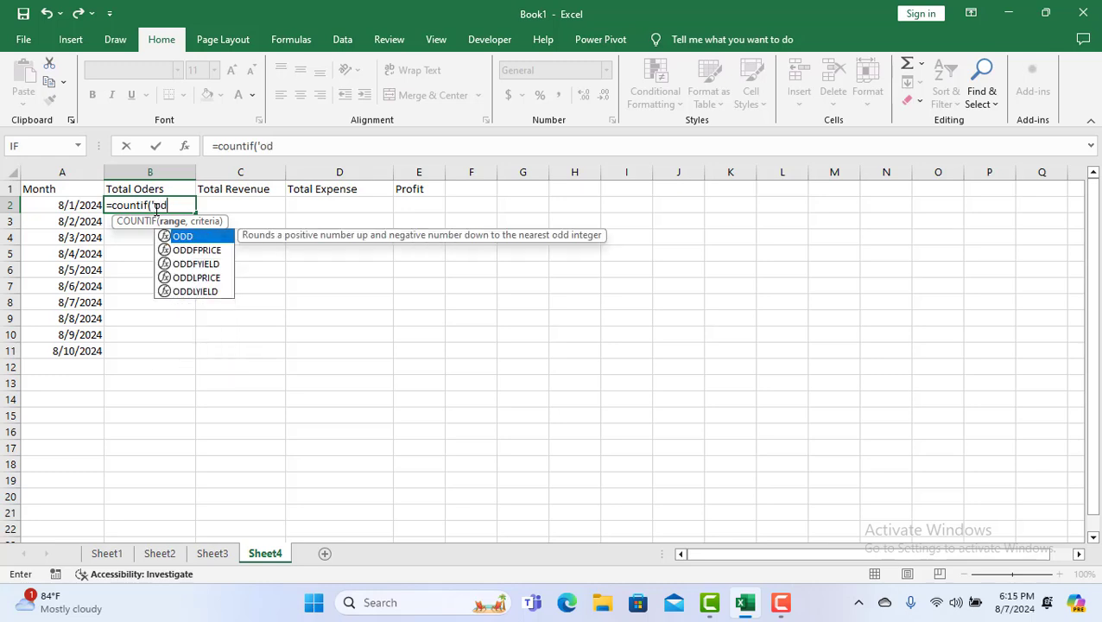
text(er)
key(BackSpace)
text(er)
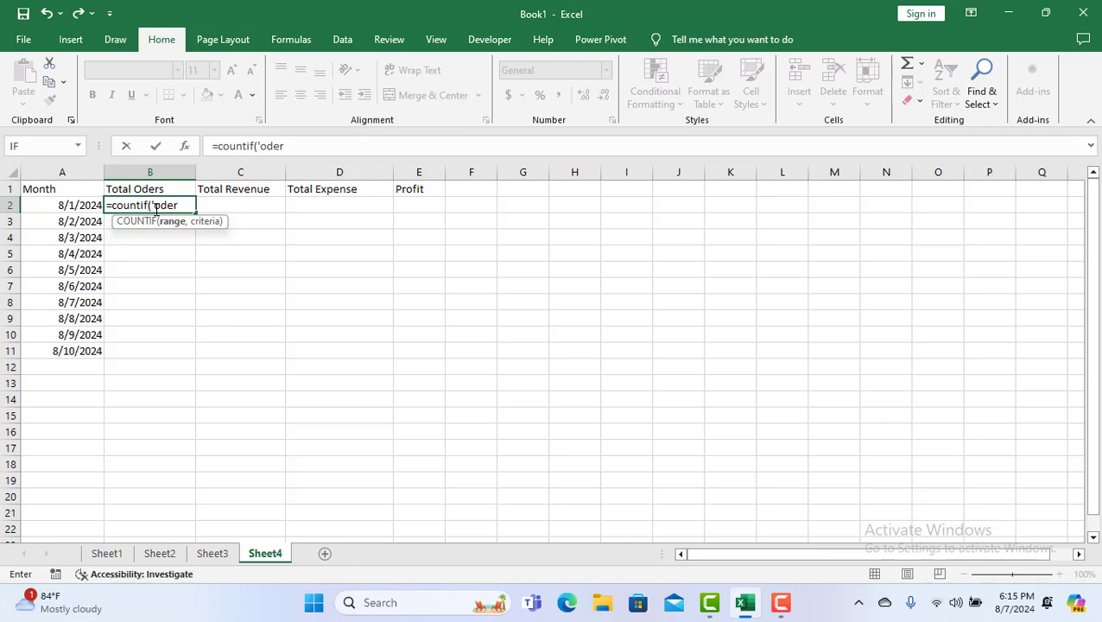
text(Tracking)
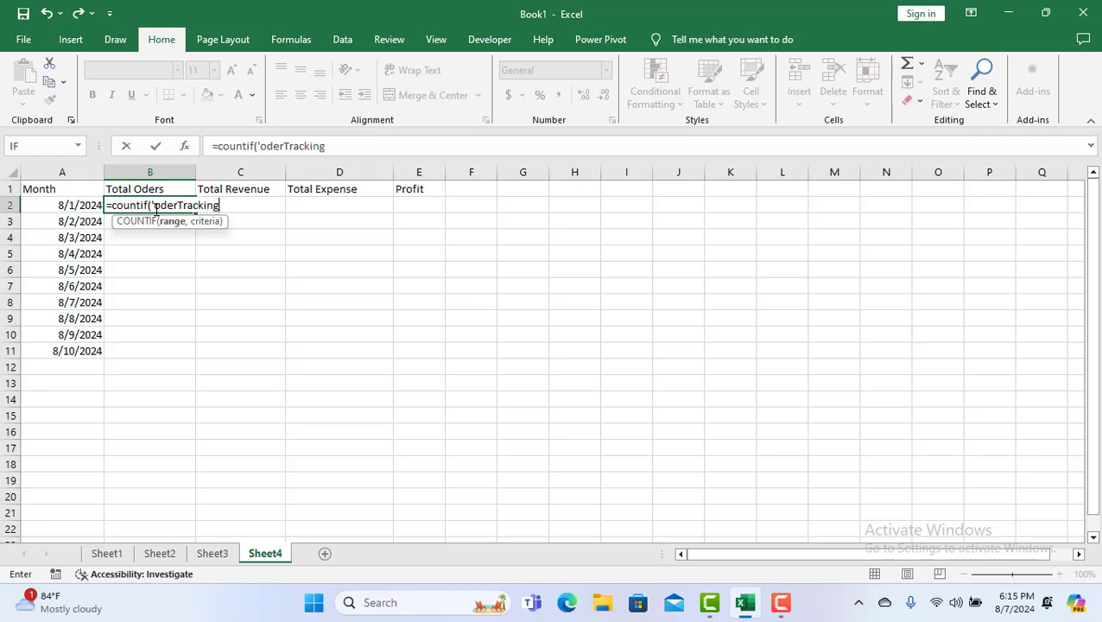
text('!C)
text(:c)
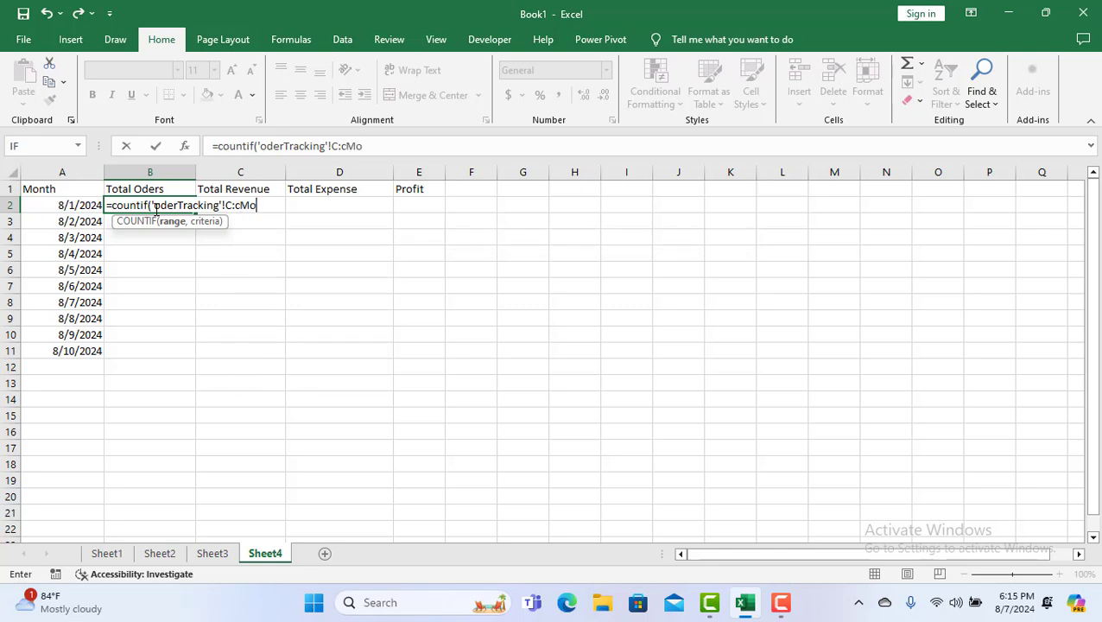
Rewrite the column reference after 'oderTracking'! as c:C in the COUNTIF formula
key(BackSpace)
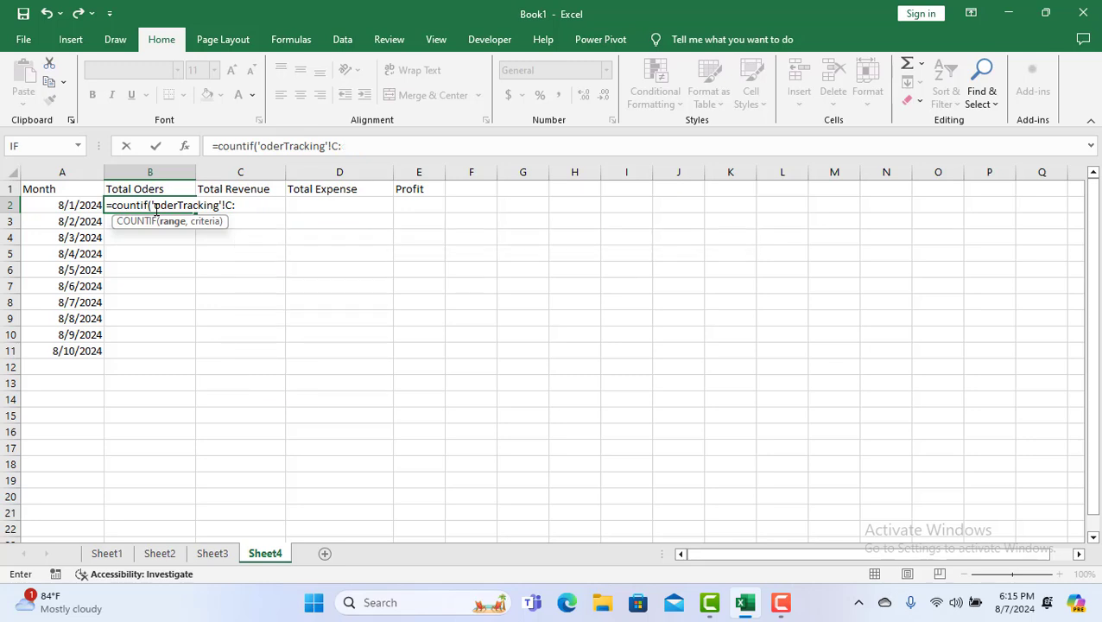
key(BackSpace)
click(256, 191)
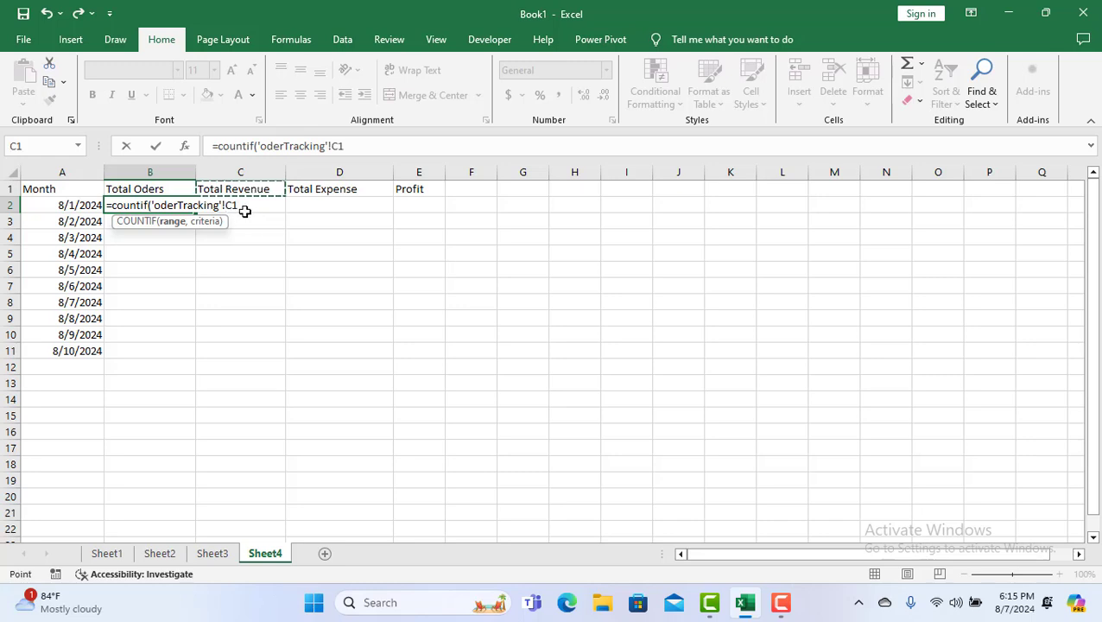
key(F4)
key(BackSpace)
key(BackSpace)
key(BackSpace)
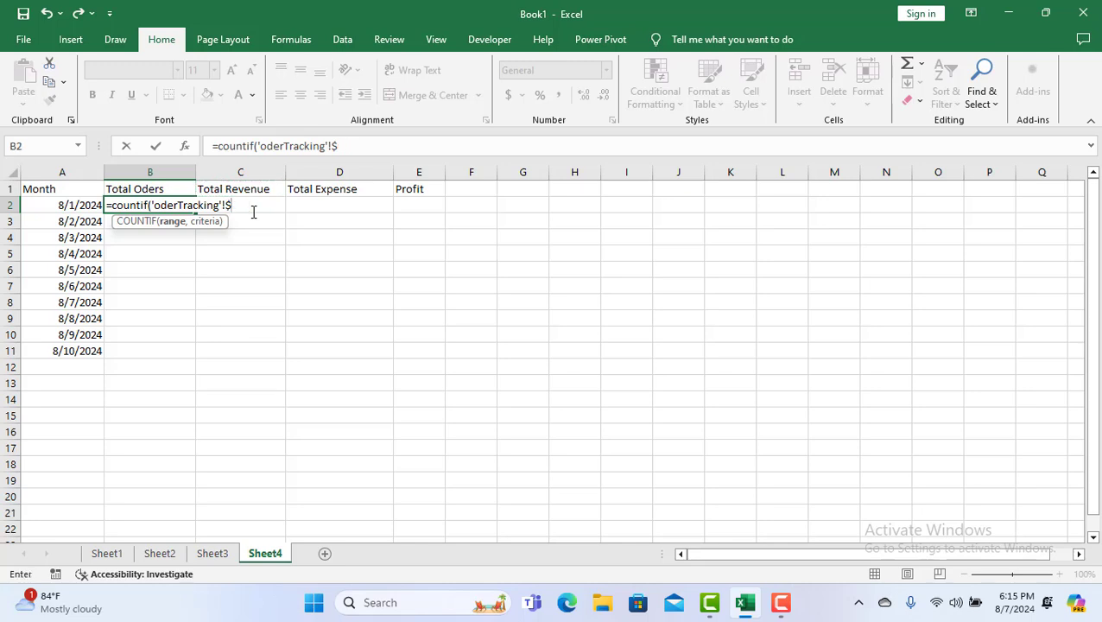
key(BackSpace)
text(c:C)
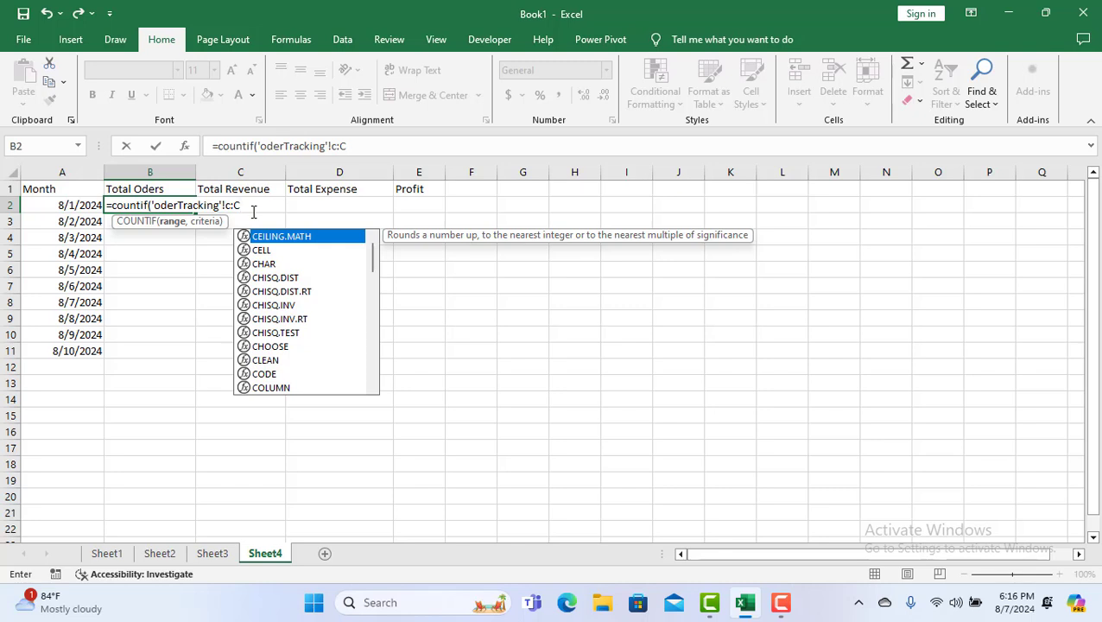
Try to pick the OderDate cells C2:C7 on Sheet1 as the COUNTIF range, and clear the formula back to =countif(
click(119, 557)
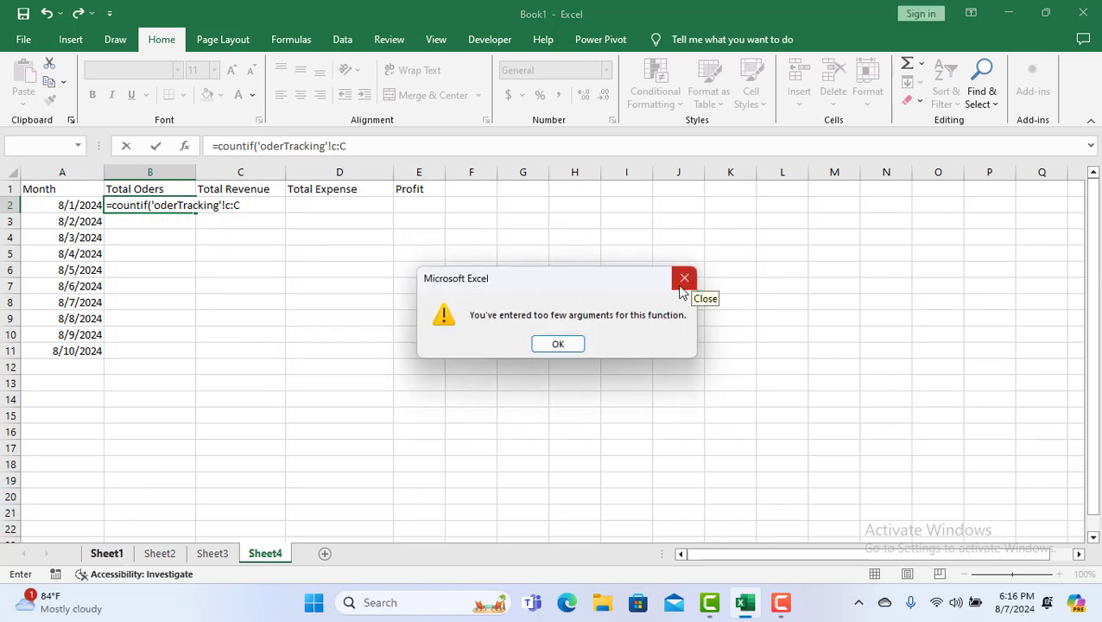
click(557, 345)
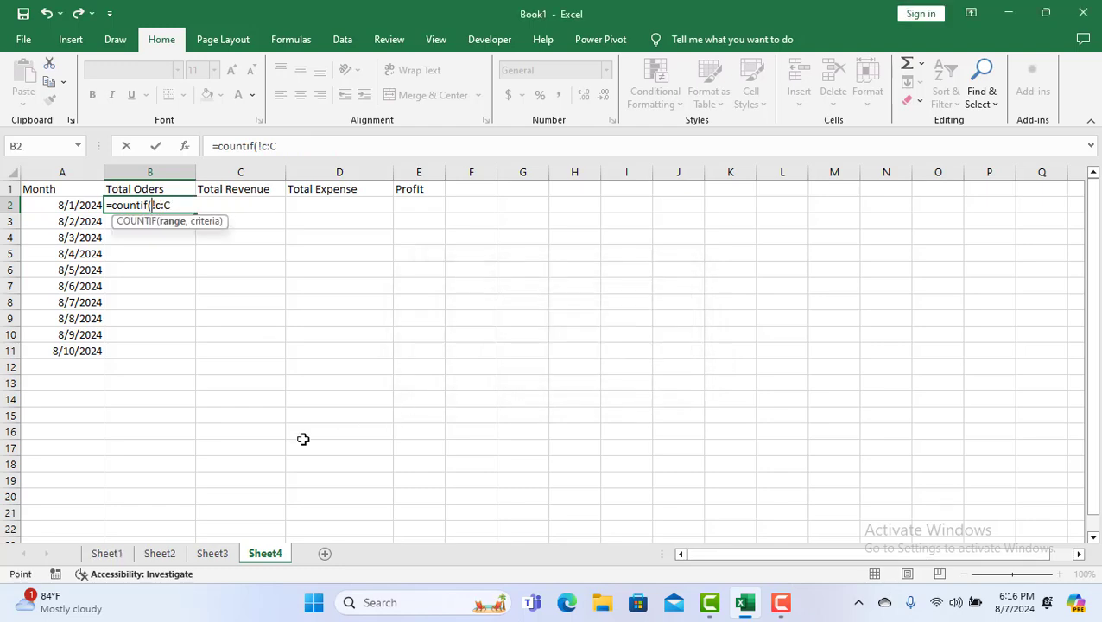
click(107, 553)
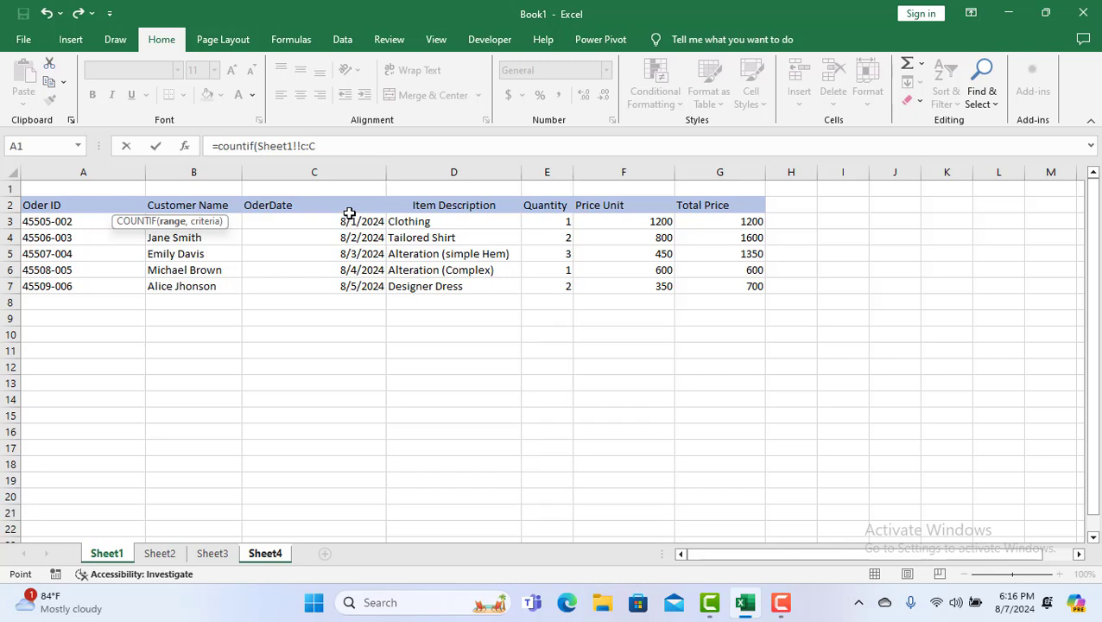
drag(351, 207, 361, 286)
click(265, 553)
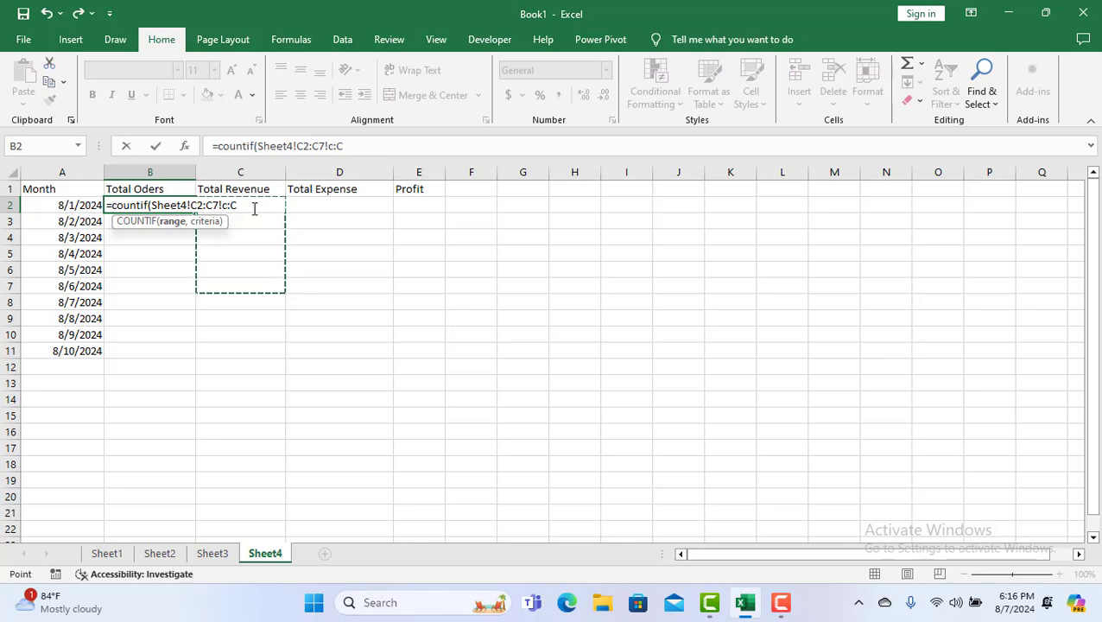
click(253, 204)
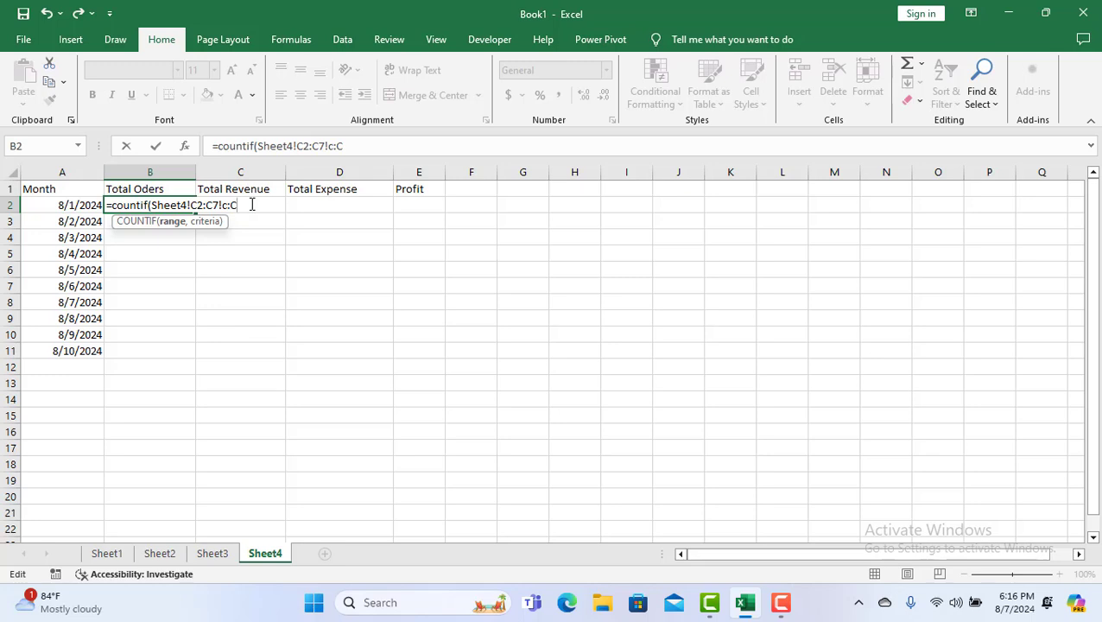
key(ctrl+z)
key(ctrl+y)
drag(242, 211, 154, 213)
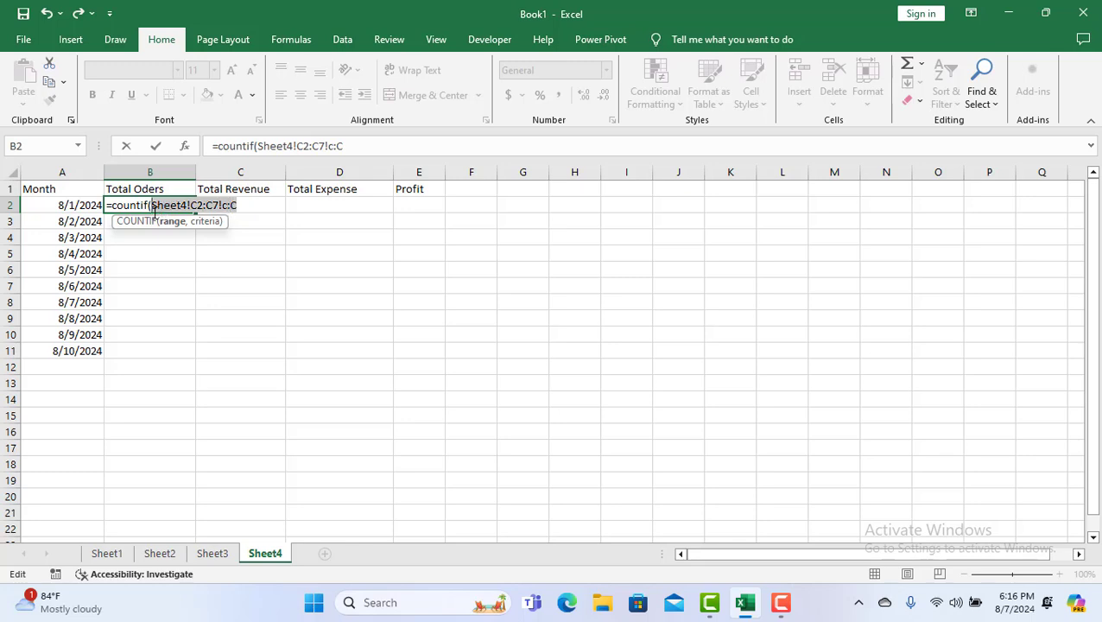
key(BackSpace)
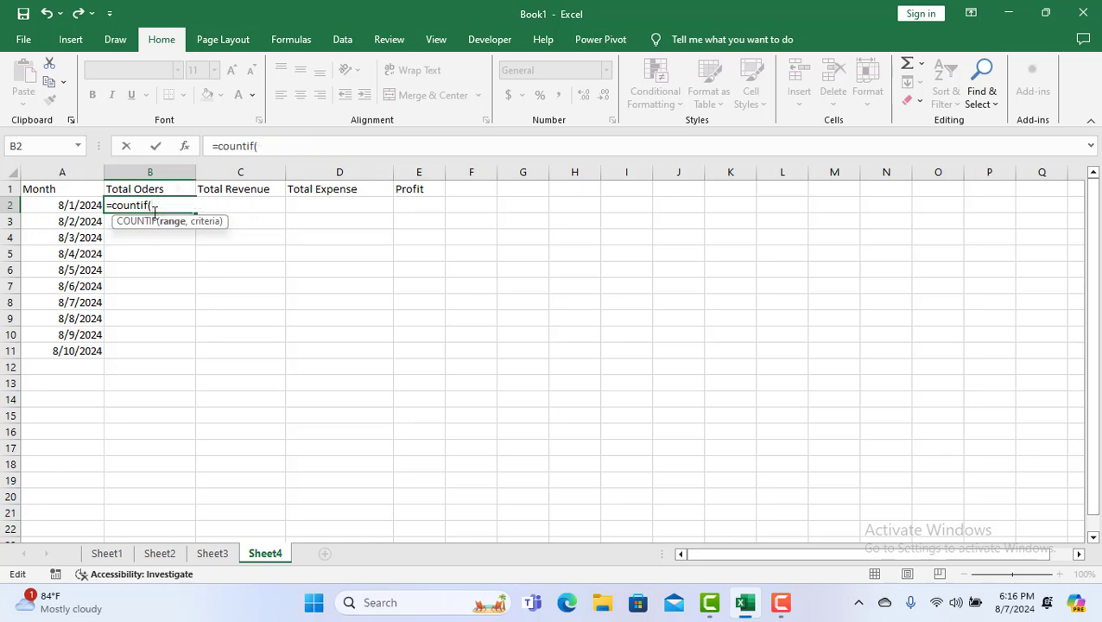
Enter 'oderTracking'!C:C as the COUNTIF range in B2, followed by a comma
text(o)
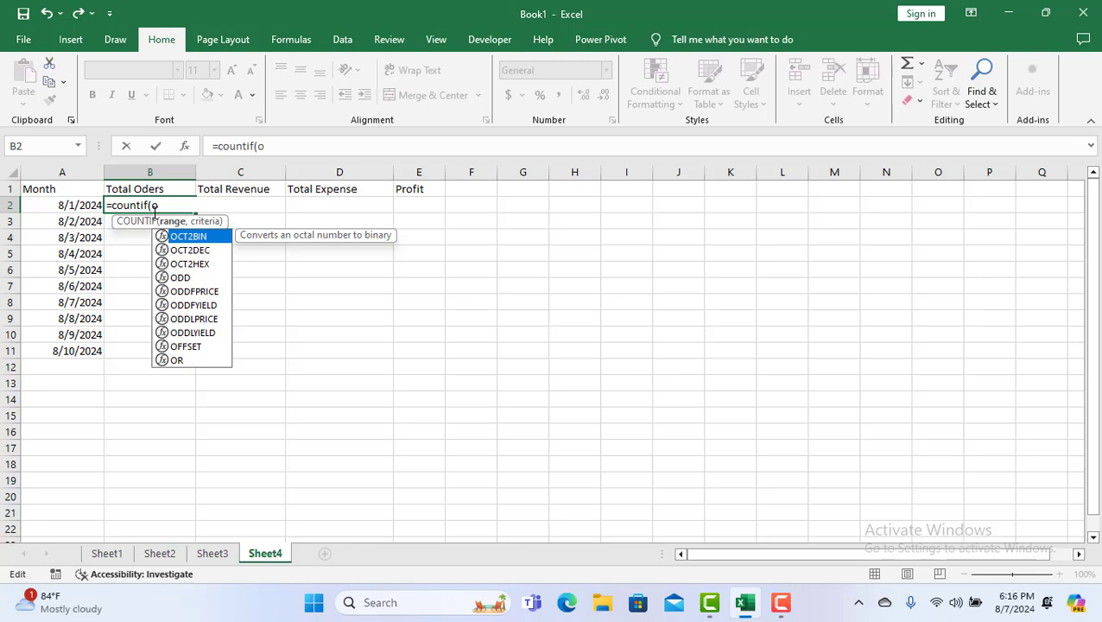
key(BackSpace)
text(')
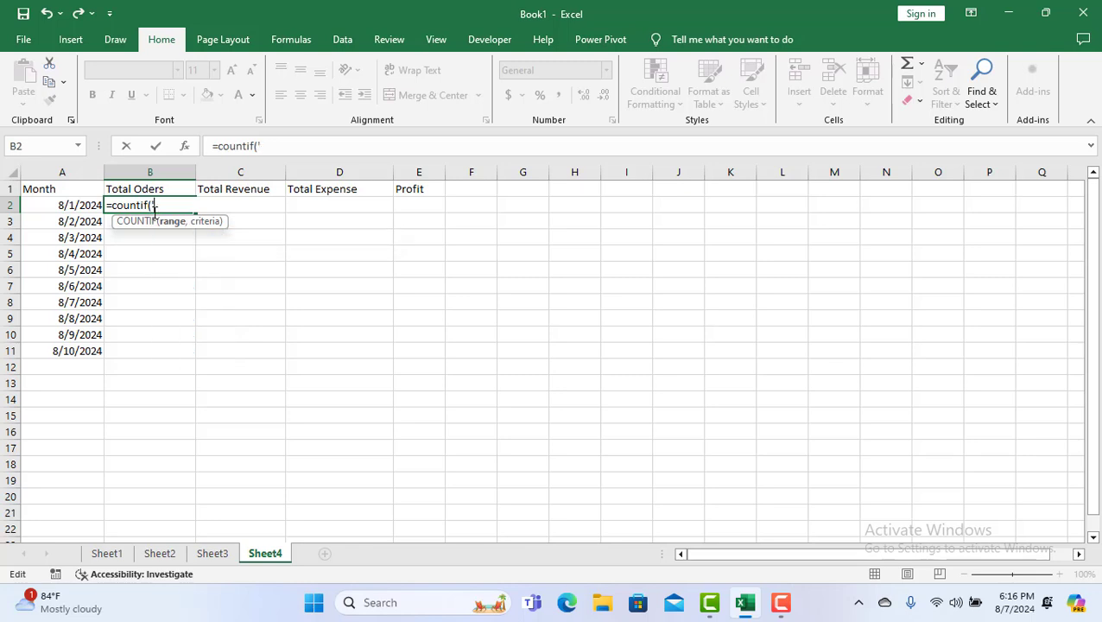
text(oderTracking)
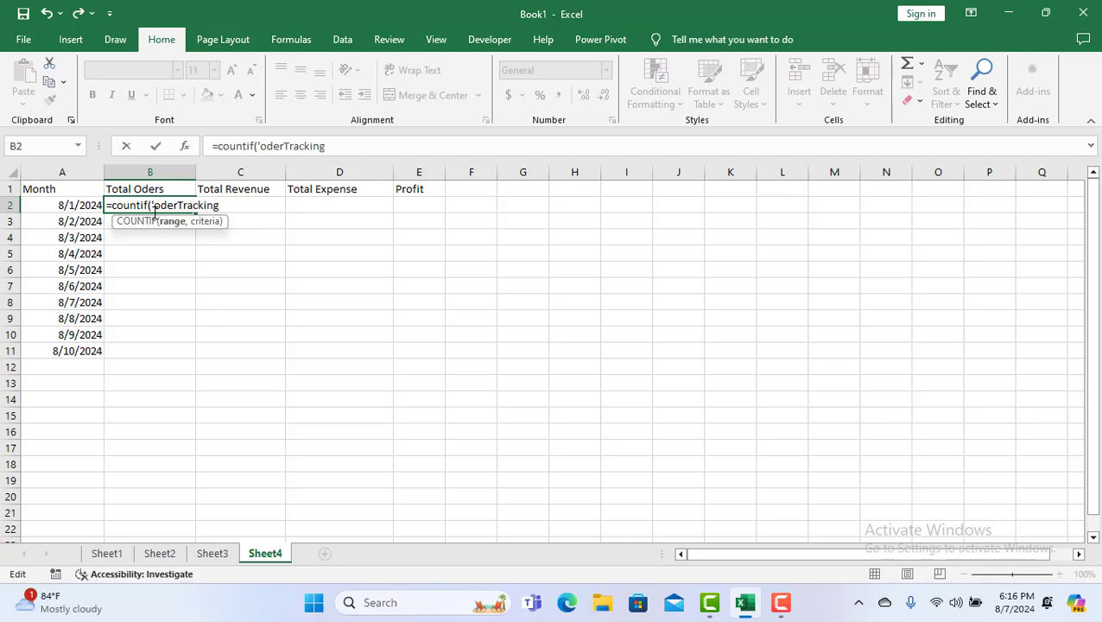
text('!C:C)
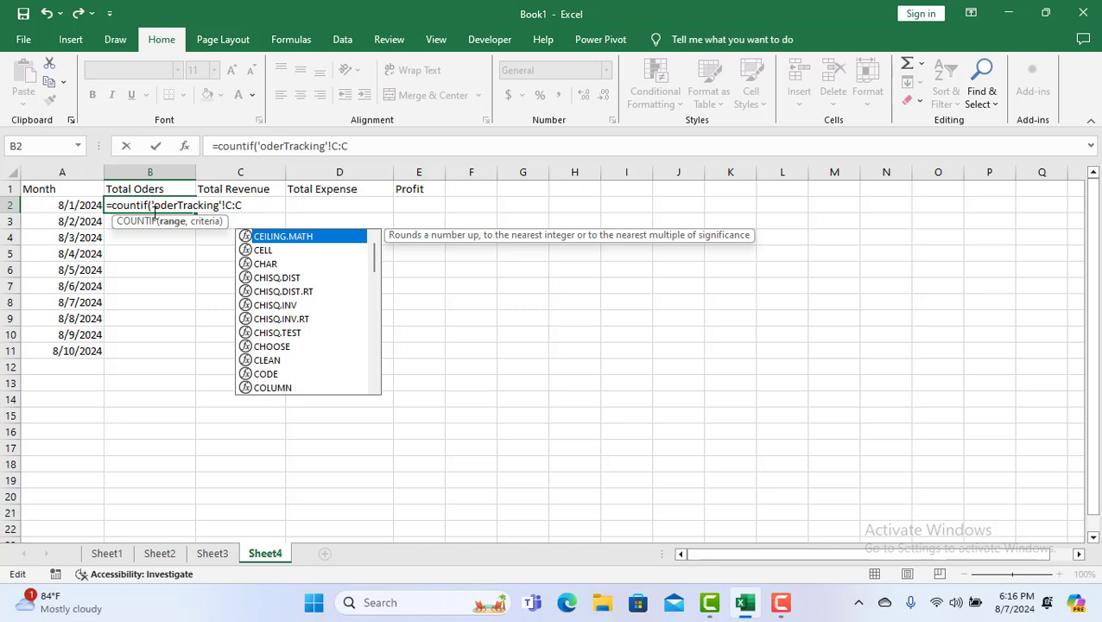
text(,)
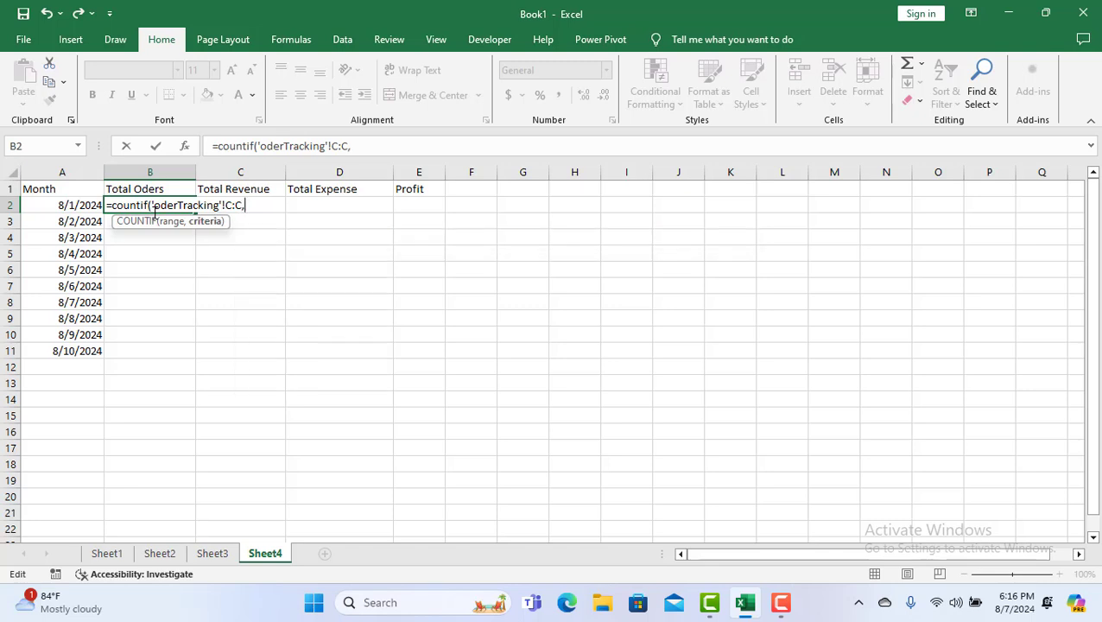
text(;mo)
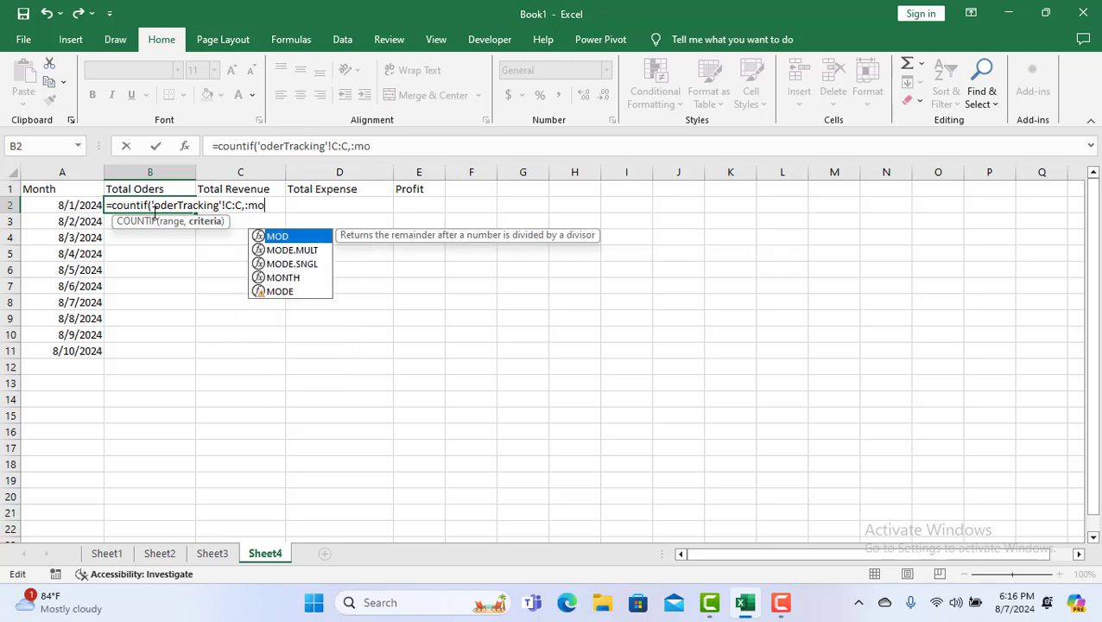
key(BackSpace)
key(BackSpace)
text(M)
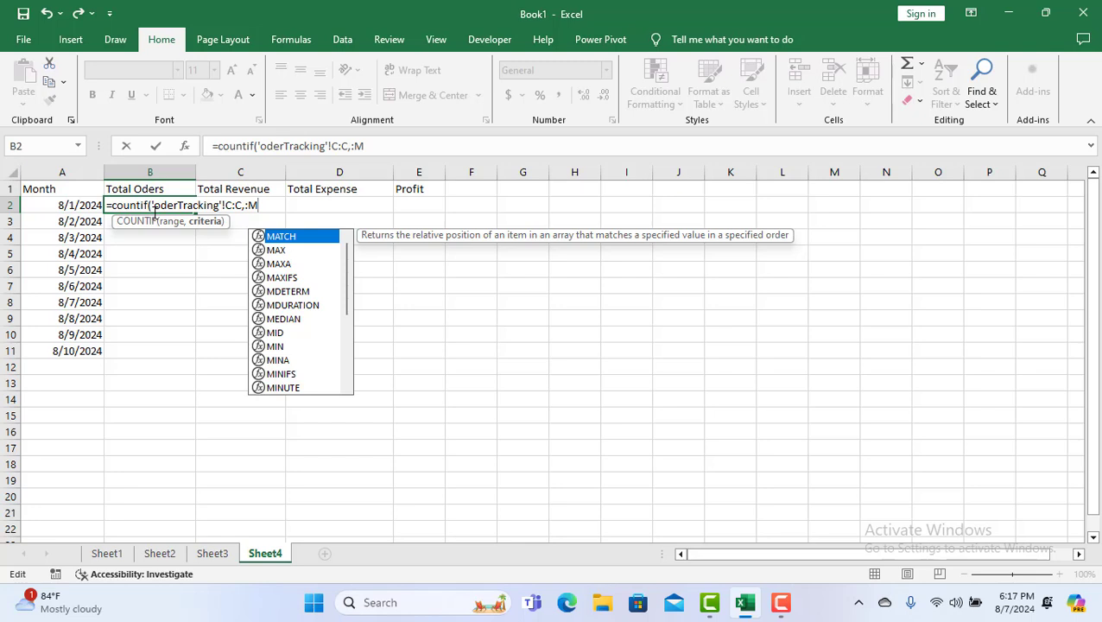
key(BackSpace)
key(BackSpace)
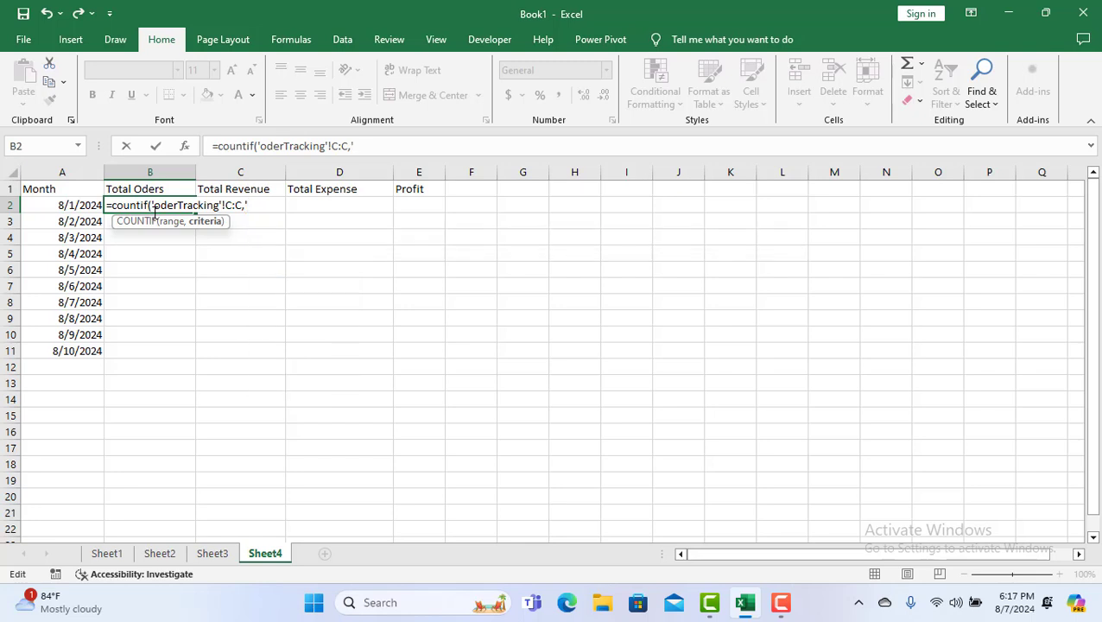
Try the MONTH function, preceded by a single quote, as the criteria argument of the COUNTIF formula in B2
text('m)
key(BackSpace)
text(Mon)
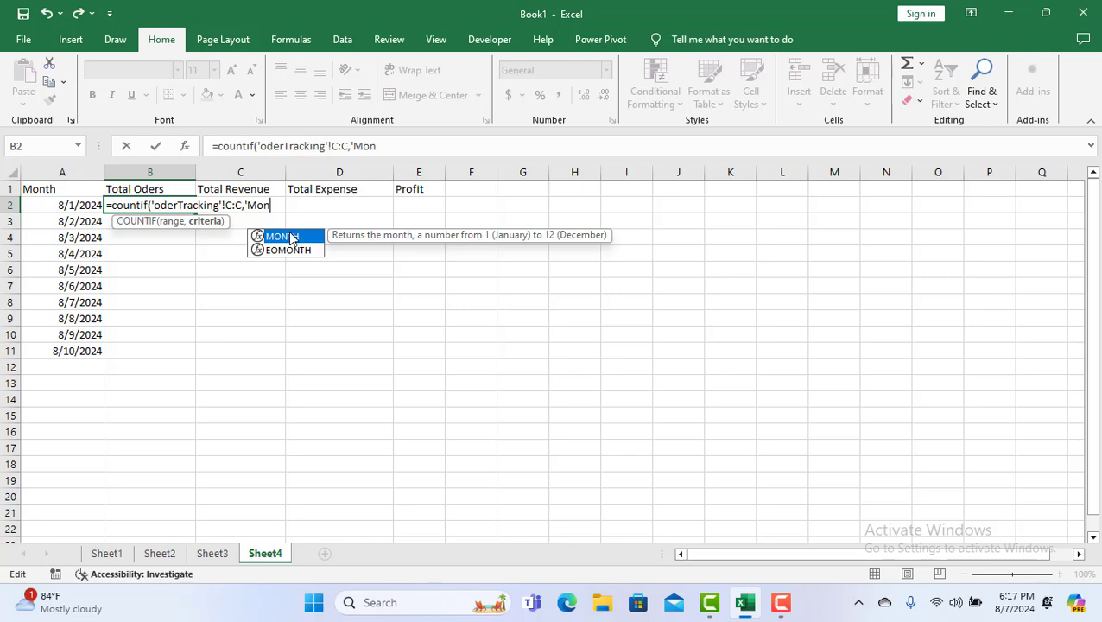
double_click(291, 236)
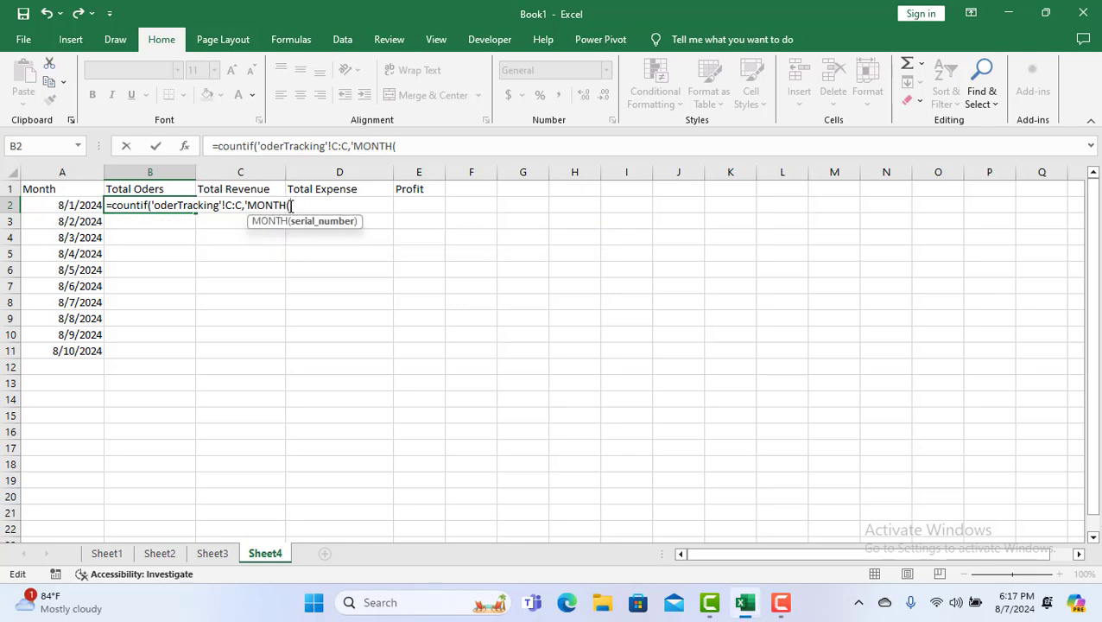
key(BackSpace)
key(BackSpace)
key(BackSpace)
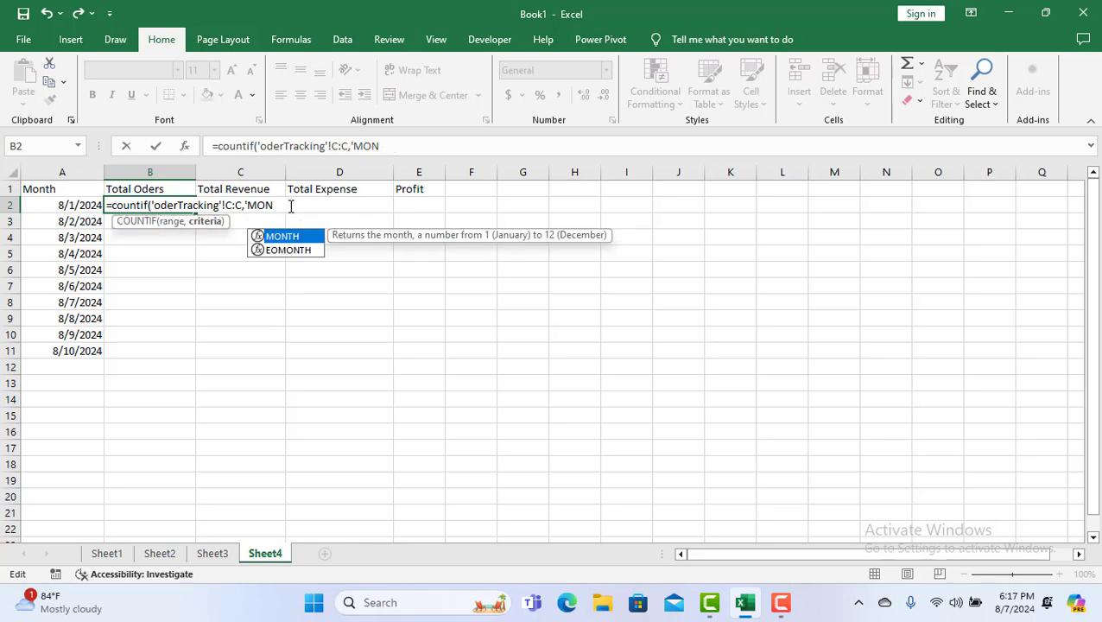
Try 'Monthly summary(2)'! as the sheet reference for the COUNTIF criteria in B2
text(th)
key(BackSpace)
key(BackSpace)
key(BackSpace)
key(BackSpace)
text(onthly s)
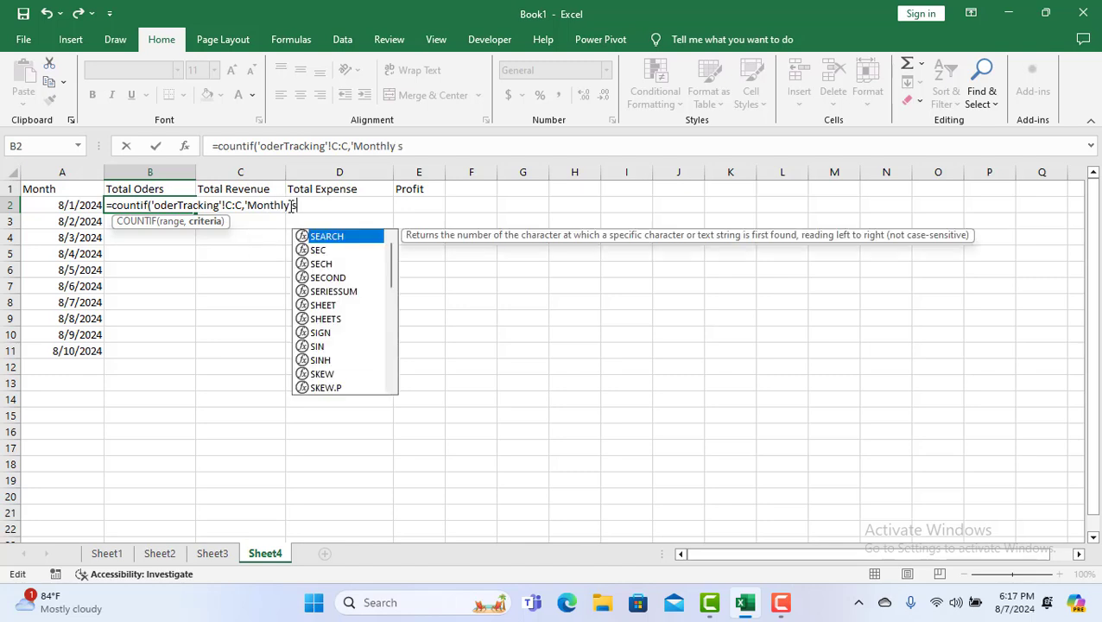
text(ummare)
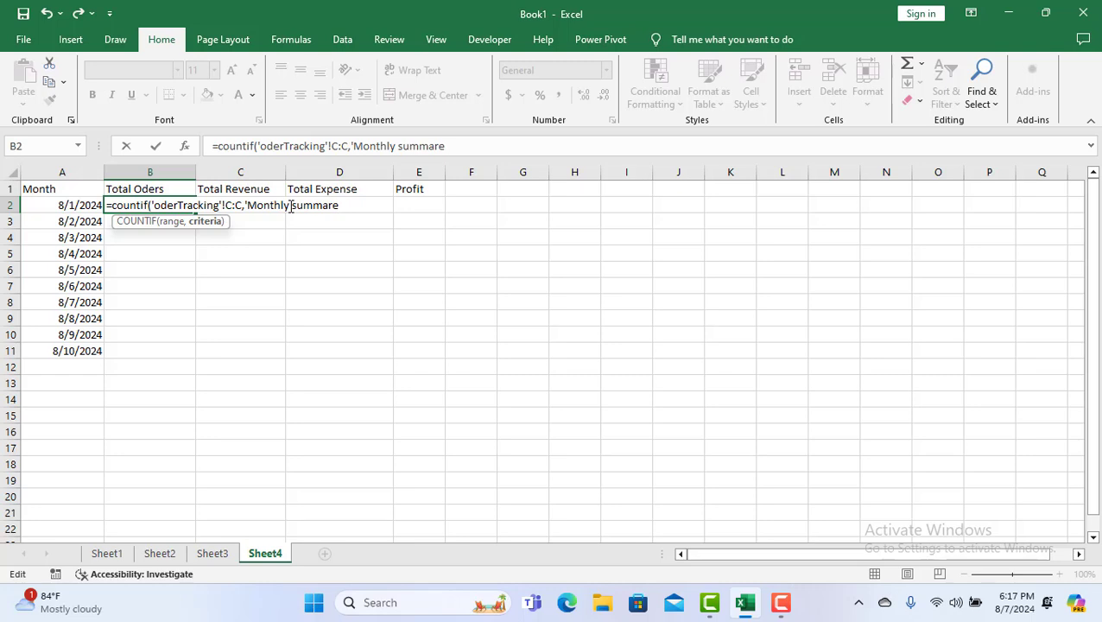
key(BackSpace)
text(y(2)'!)
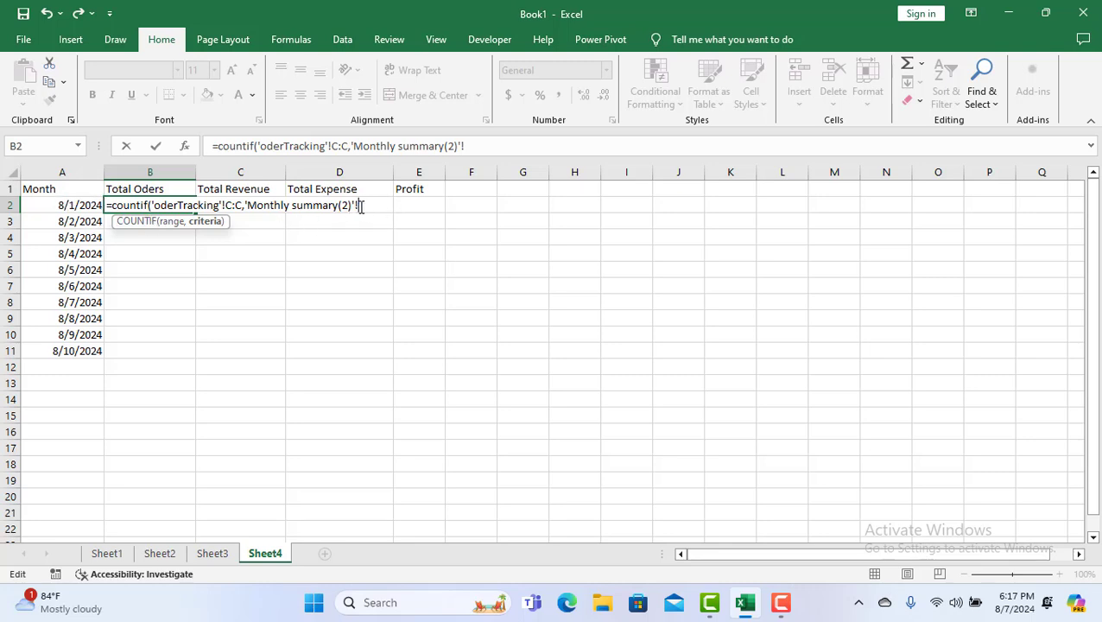
Remove the Monthly summary(2)'! text from the COUNTIF criteria, keeping the opening single quote
key(BackSpace)
key(BackSpace)
key(BackSpace)
key(BackSpace)
key(BackSpace)
key(BackSpace)
key(BackSpace)
key(BackSpace)
key(BackSpace)
key(BackSpace)
key(BackSpace)
key(BackSpace)
key(BackSpace)
key(BackSpace)
key(BackSpace)
key(BackSpace)
key(BackSpace)
key(BackSpace)
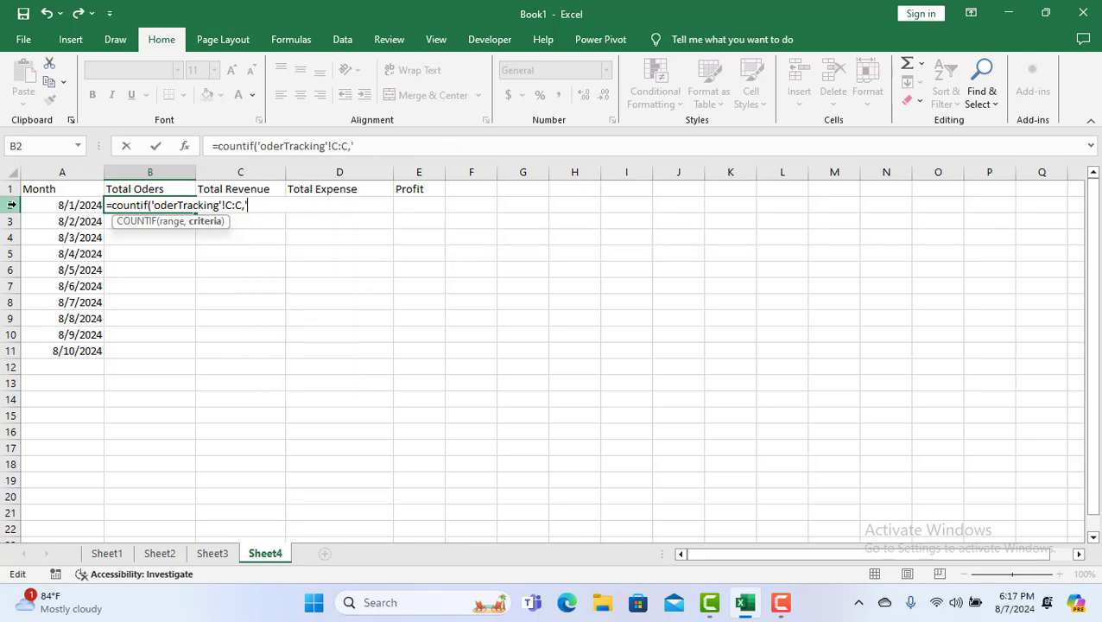
Pick the Month dates A2:A11 on Sheet4 as the COUNTIF criteria, enter the formula in B2, and dismiss the file selection window
click(70, 188)
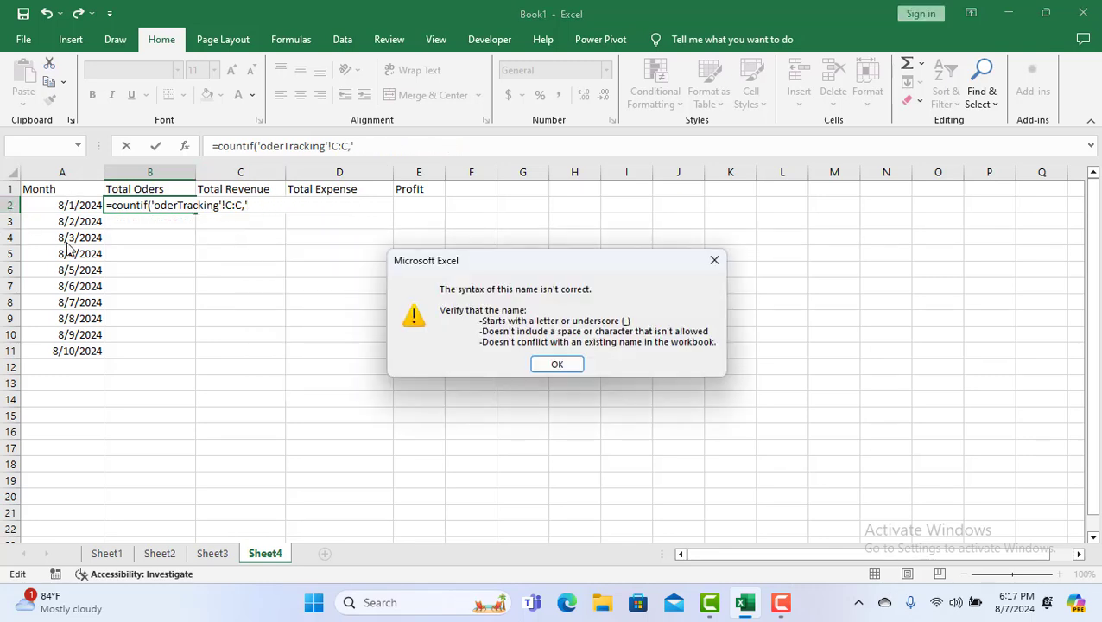
click(557, 365)
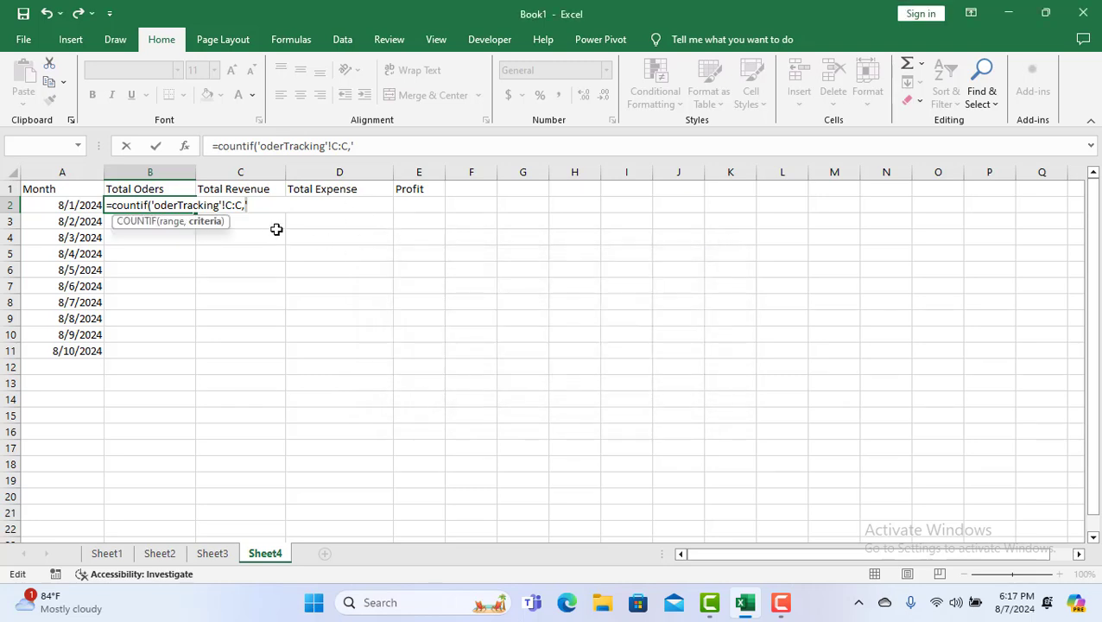
click(65, 199)
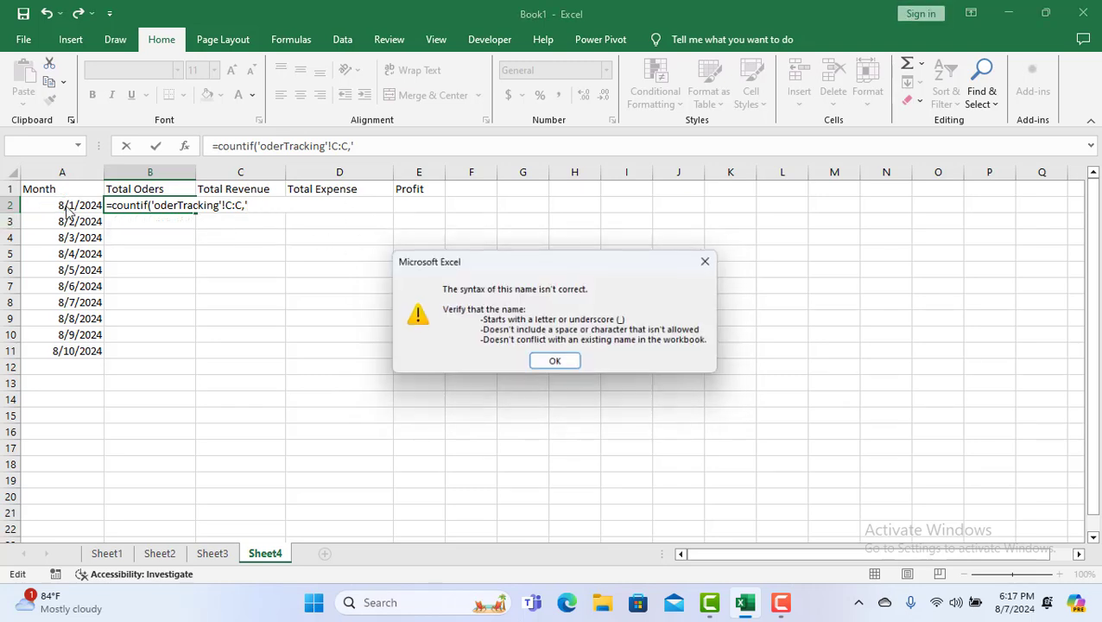
click(560, 364)
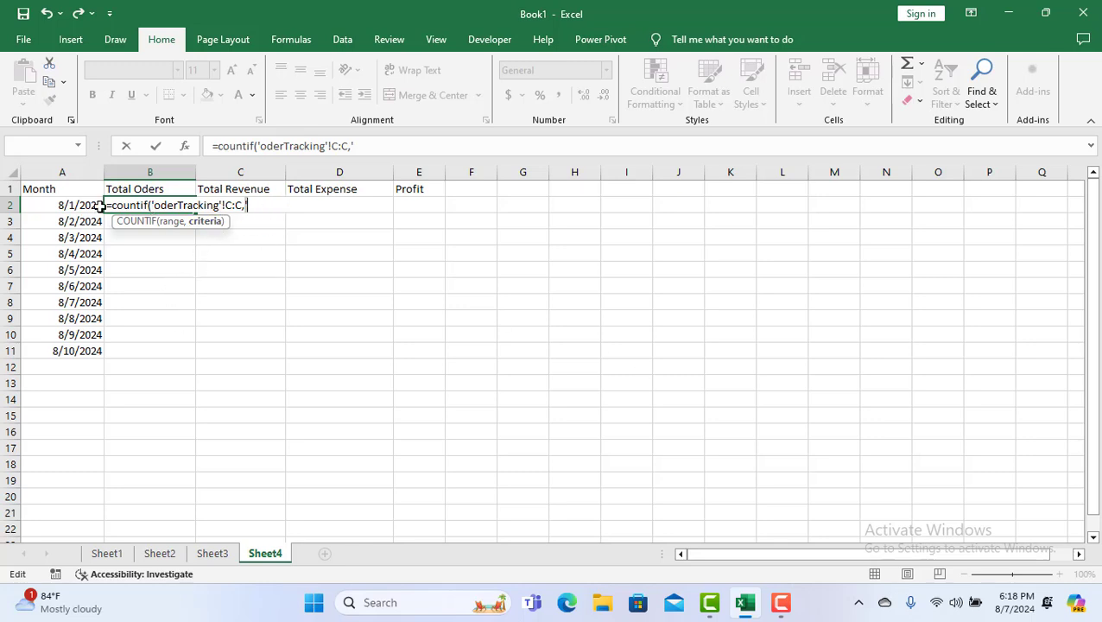
drag(100, 205, 95, 347)
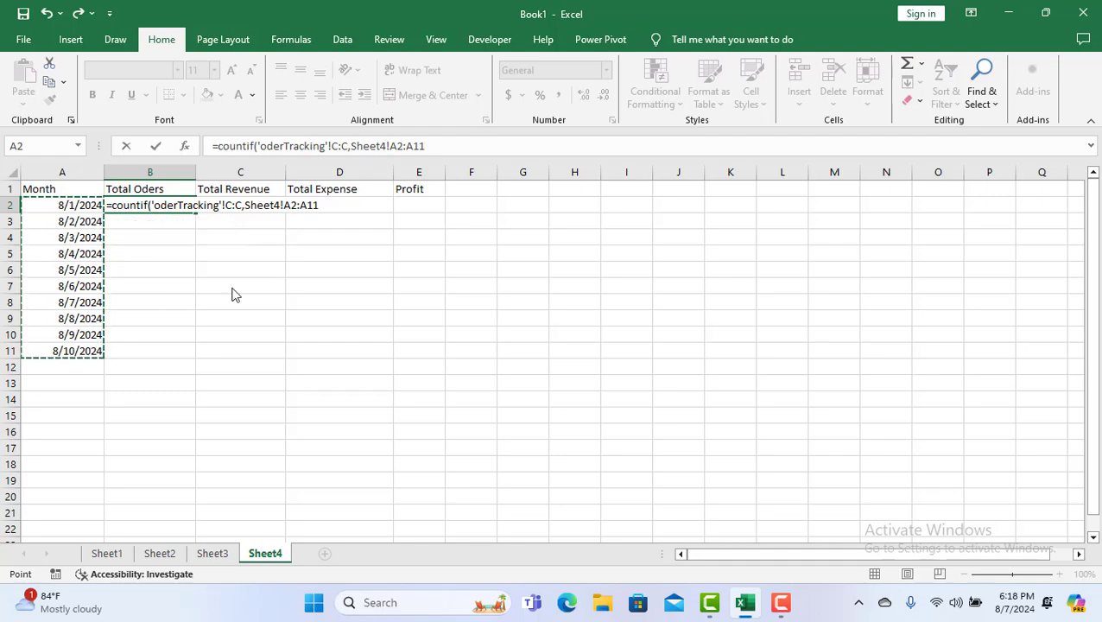
key(Return)
click(531, 13)
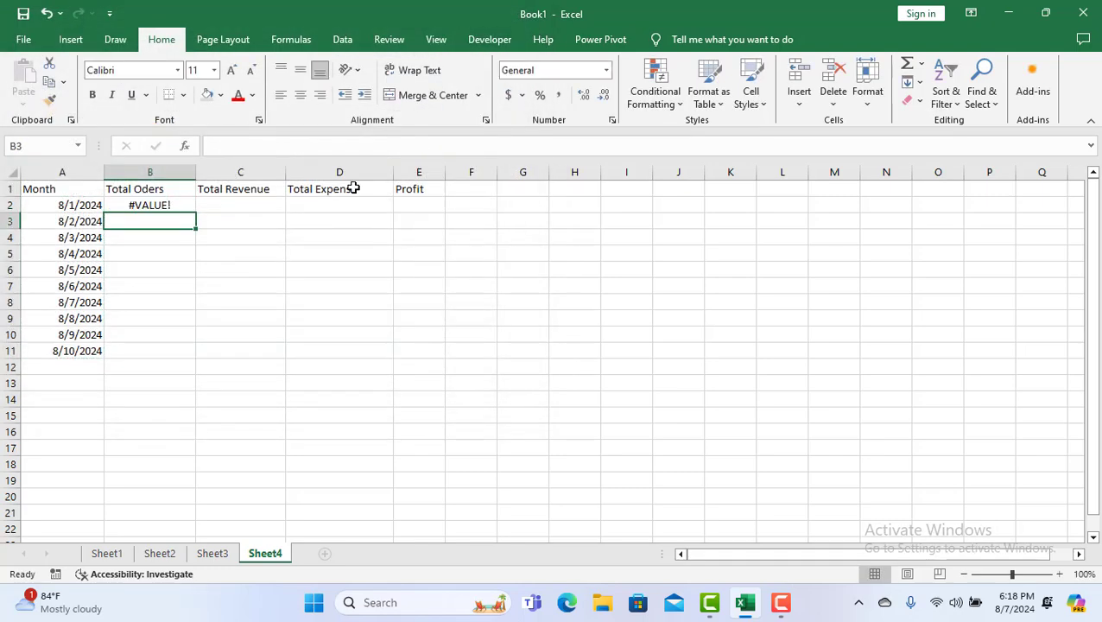
Examine the COUNTIF formula in B2 and the invoice table on Sheet3, then return to Sheet4
click(185, 206)
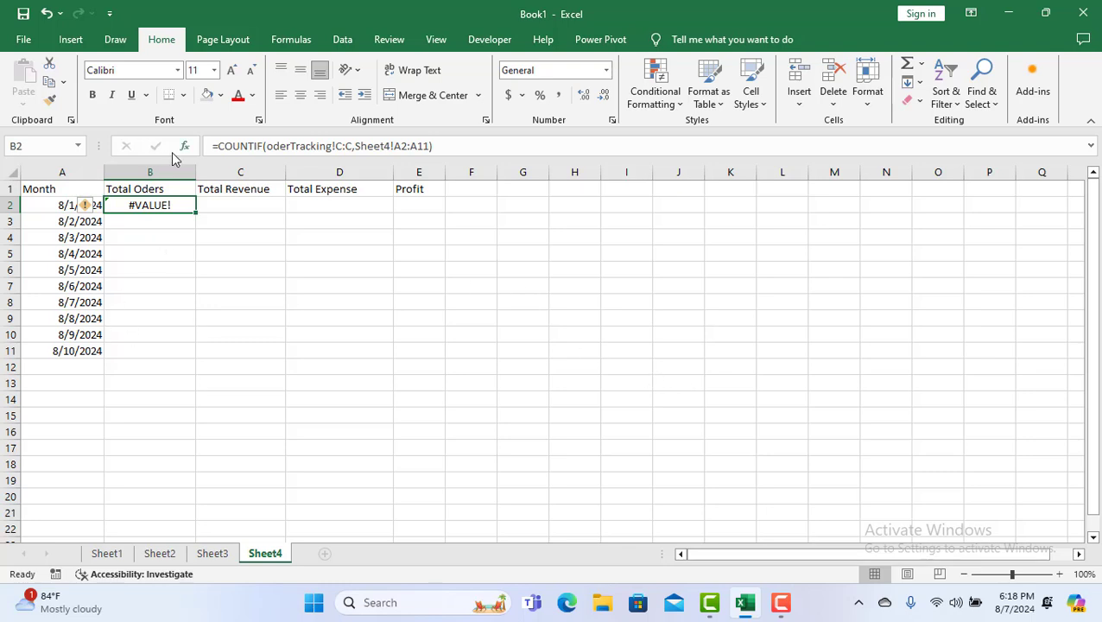
click(195, 172)
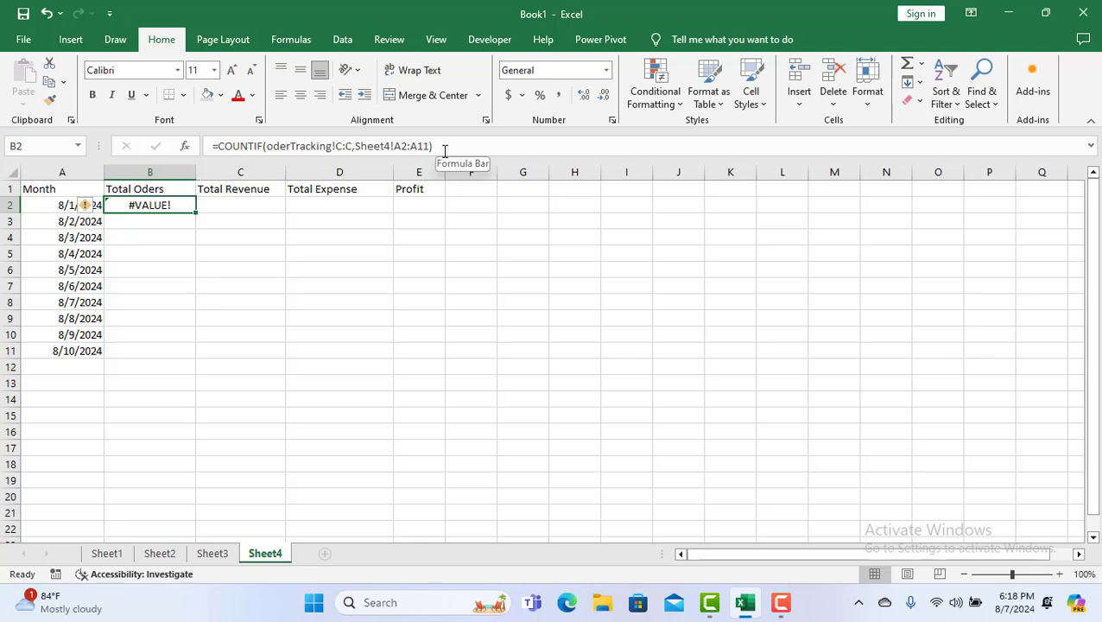
double_click(182, 207)
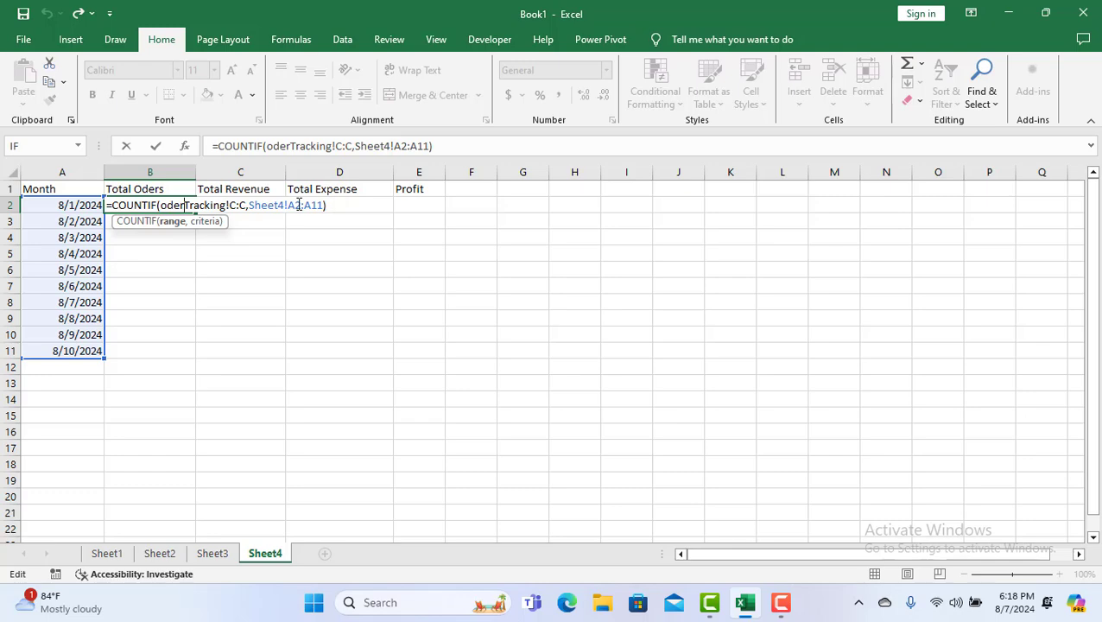
click(224, 554)
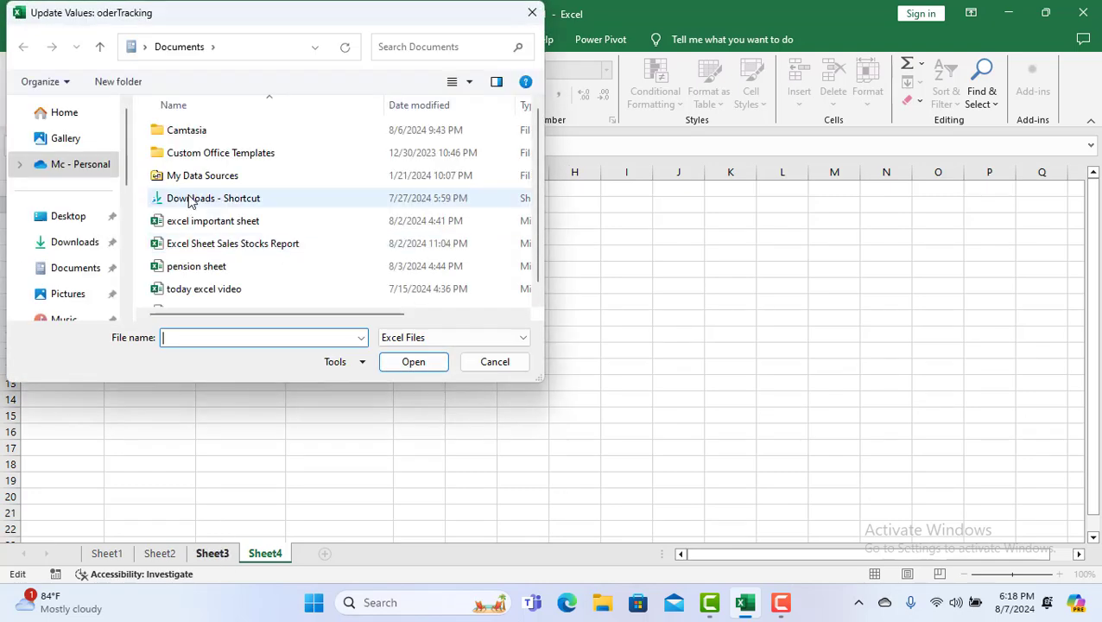
click(532, 13)
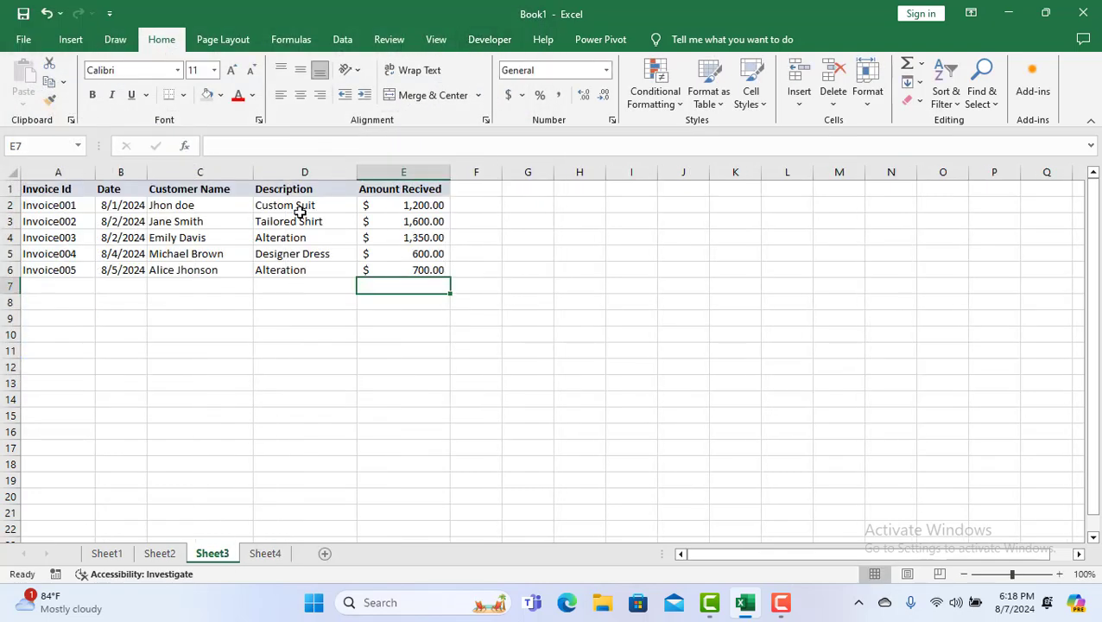
click(271, 556)
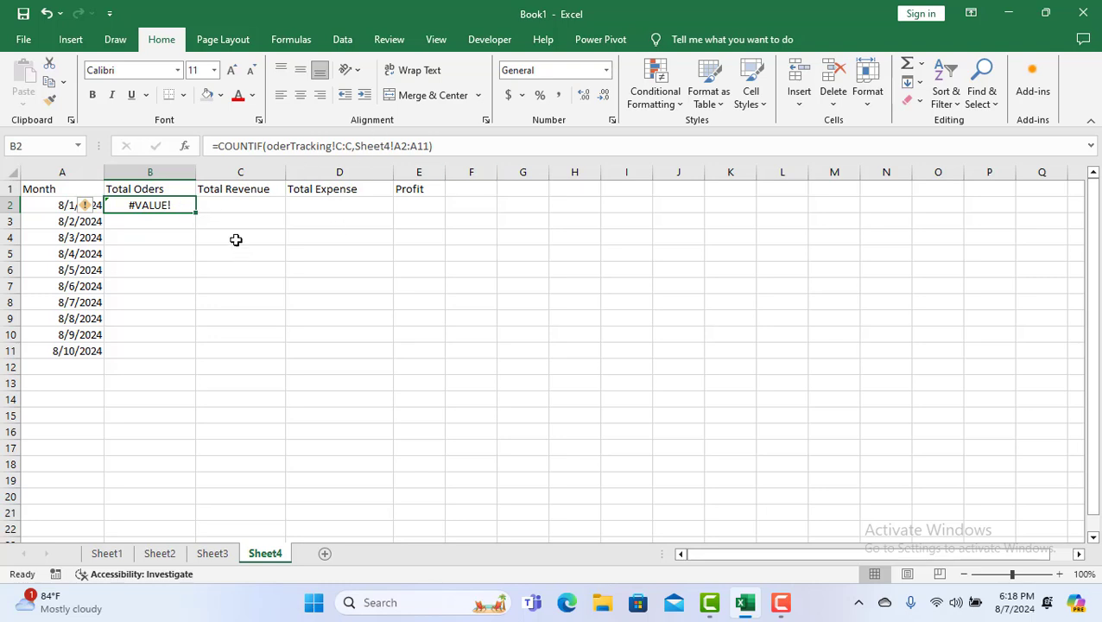
Replace the COUNTIF formula by filling Total Oders B2:B11 with 1, 2, 1, 1, 1, 2, 1, 1, 1 and 2
key(Right)
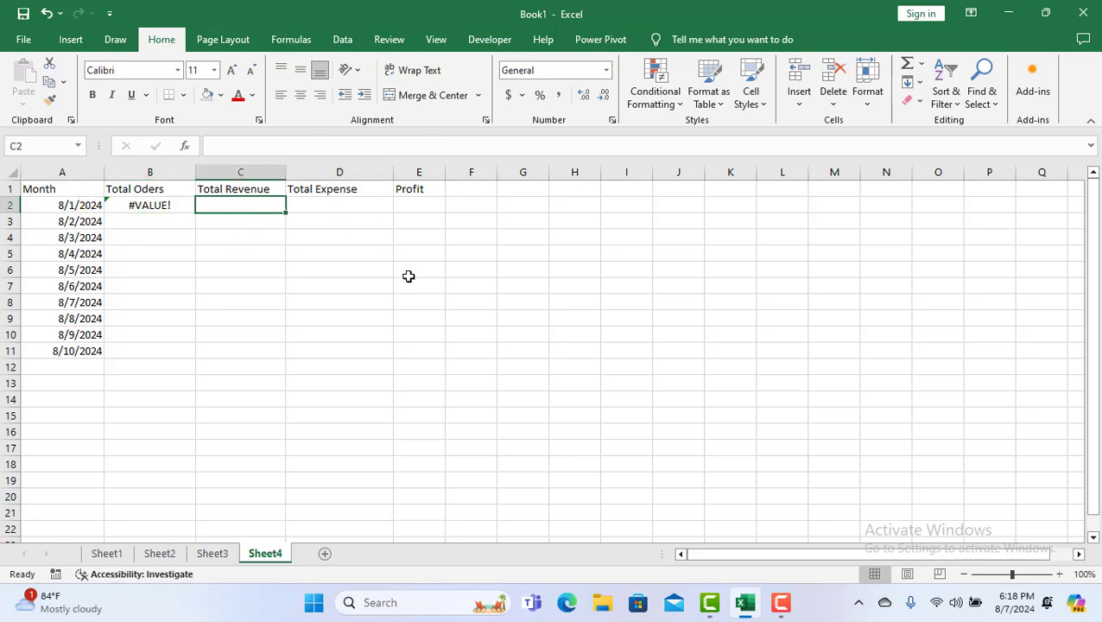
double_click(160, 204)
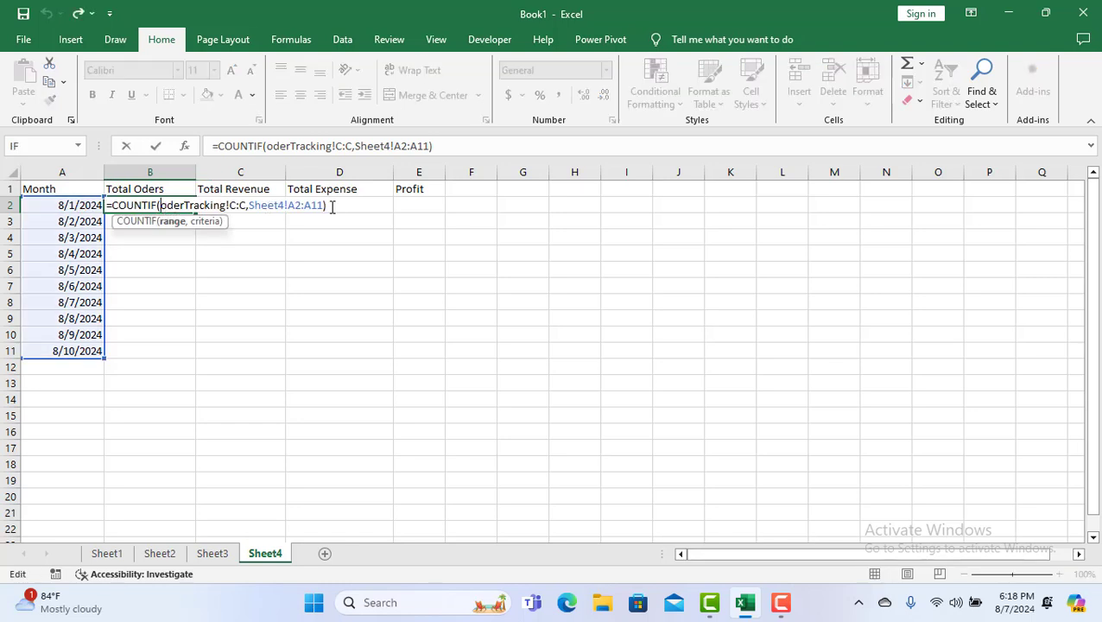
click(332, 205)
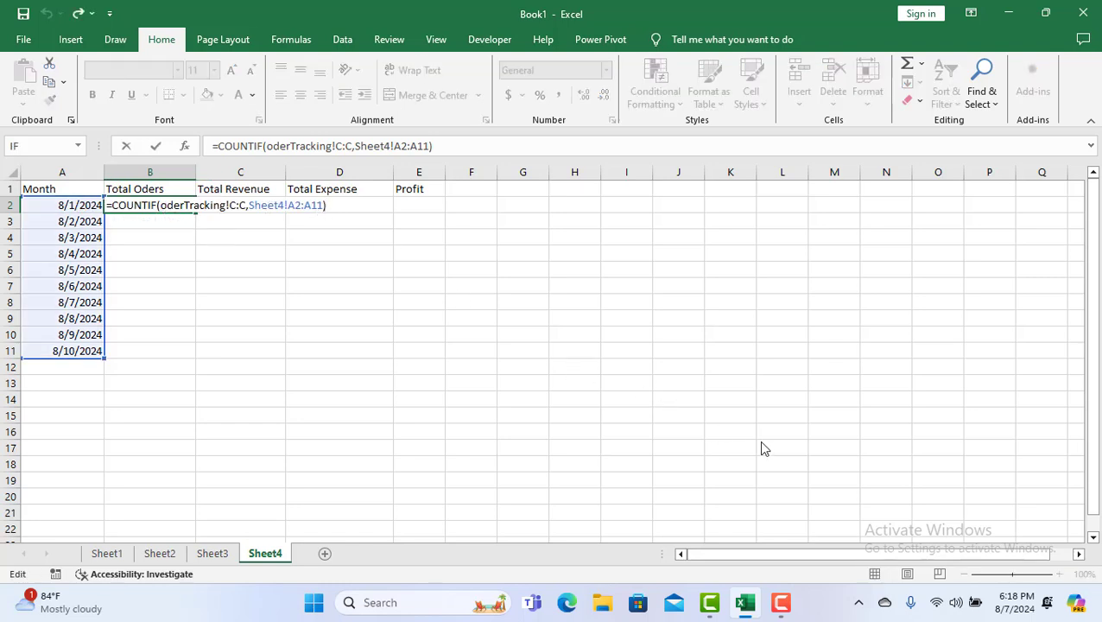
key(Return)
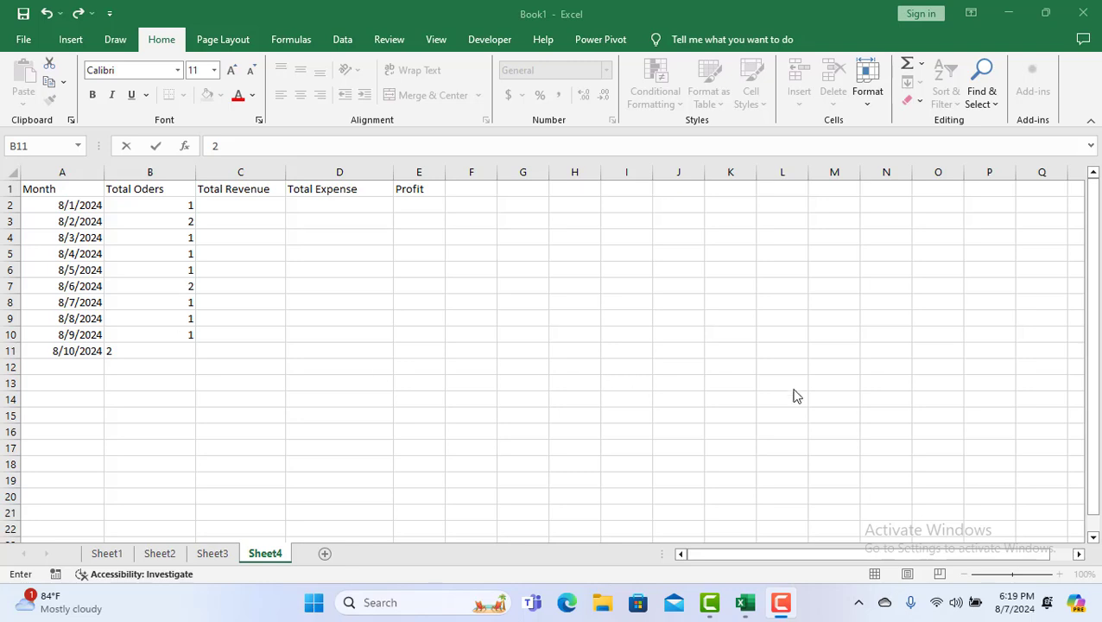
click(241, 206)
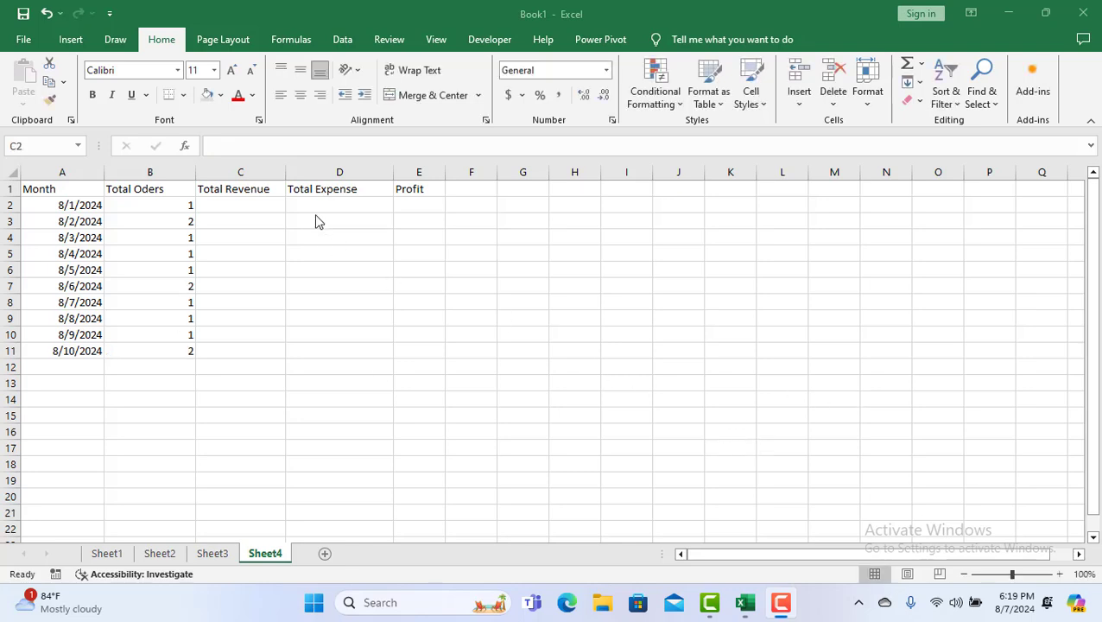
Try a Total Revenue formula in C2 that references the Amount Recived cells E2:E6 on Sheet3
double_click(277, 205)
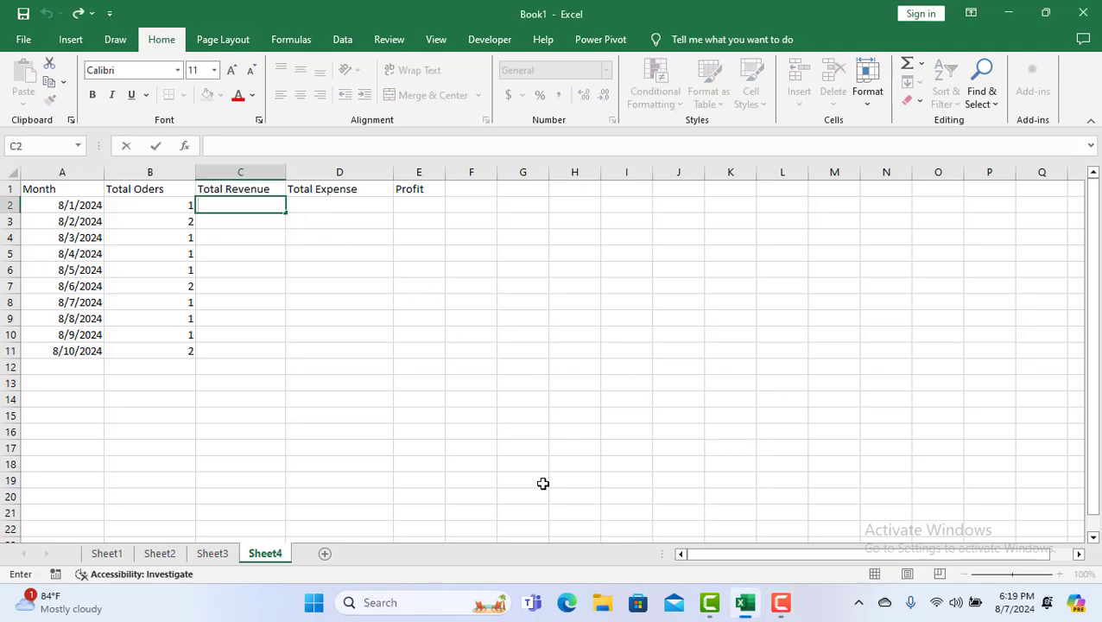
click(211, 553)
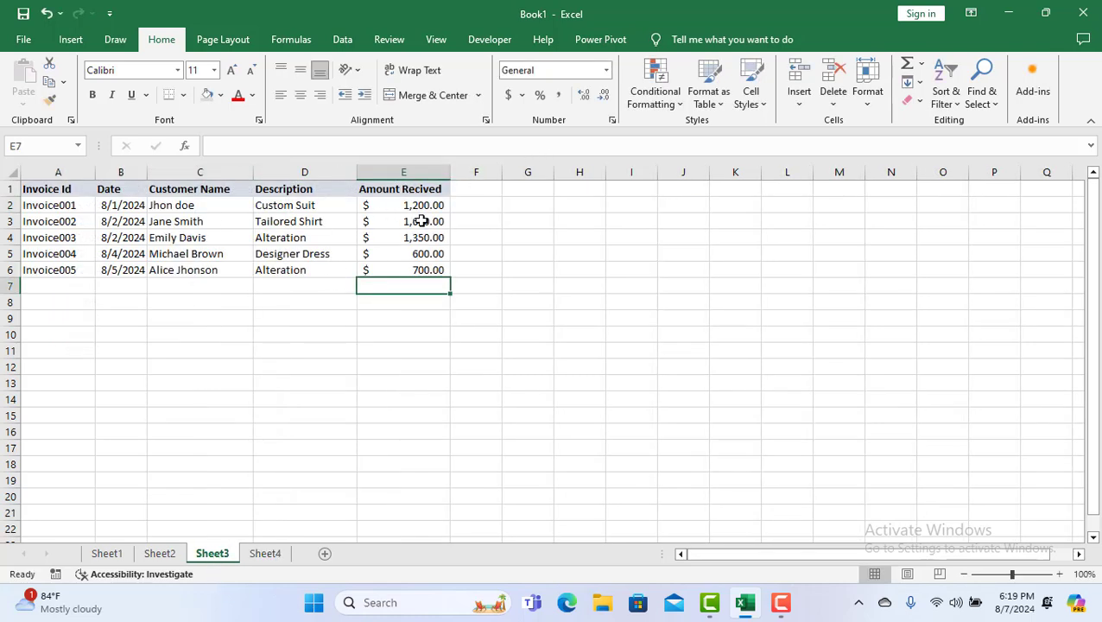
click(275, 554)
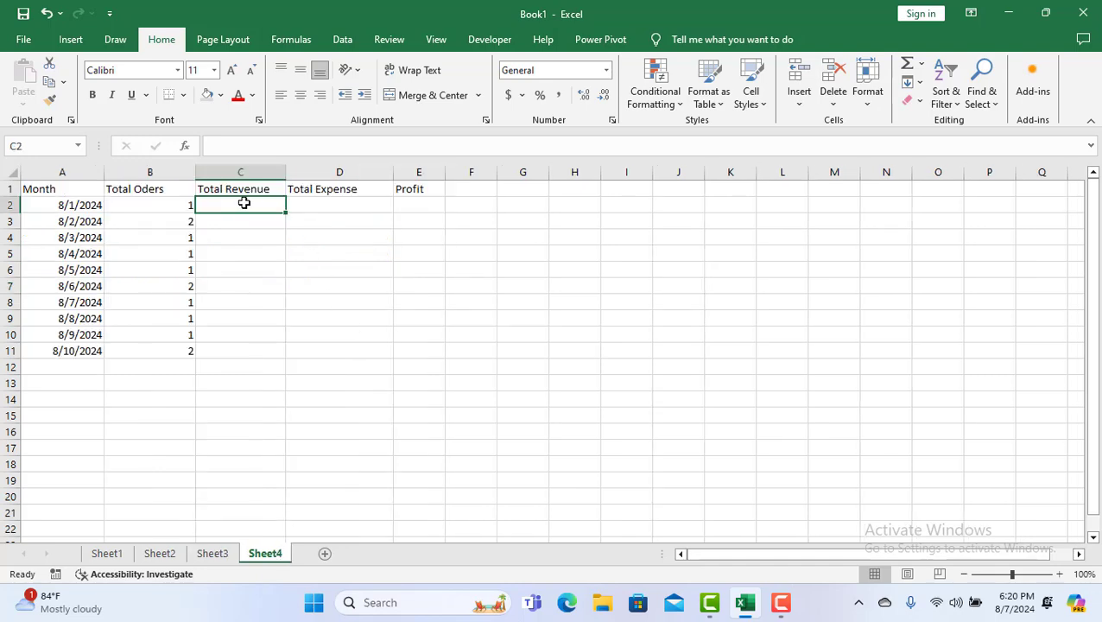
text(=)
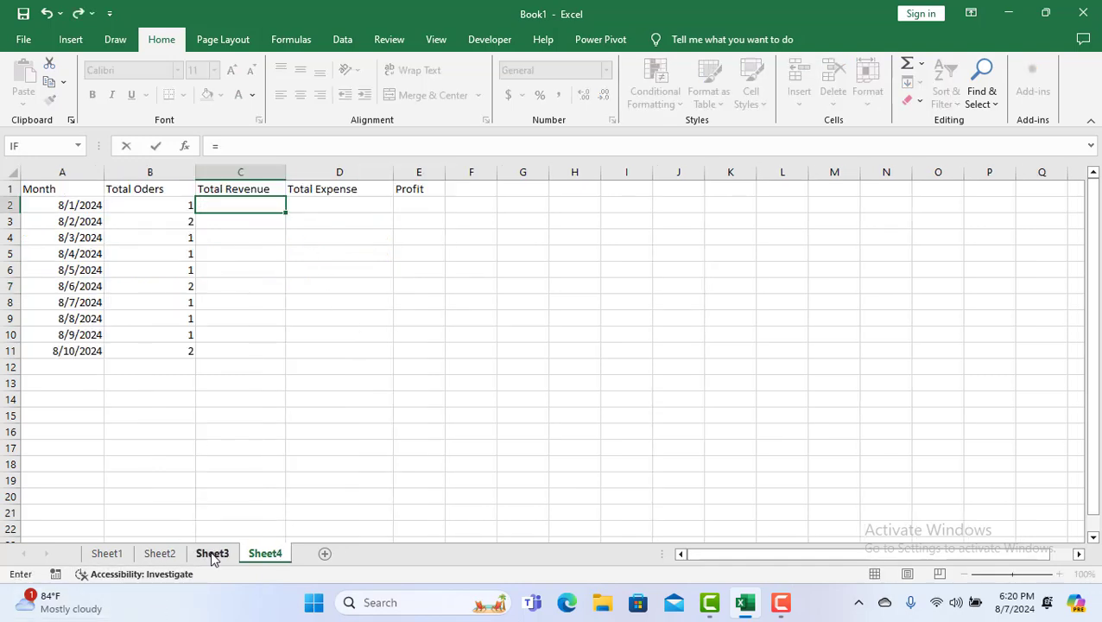
click(211, 554)
drag(389, 207, 394, 270)
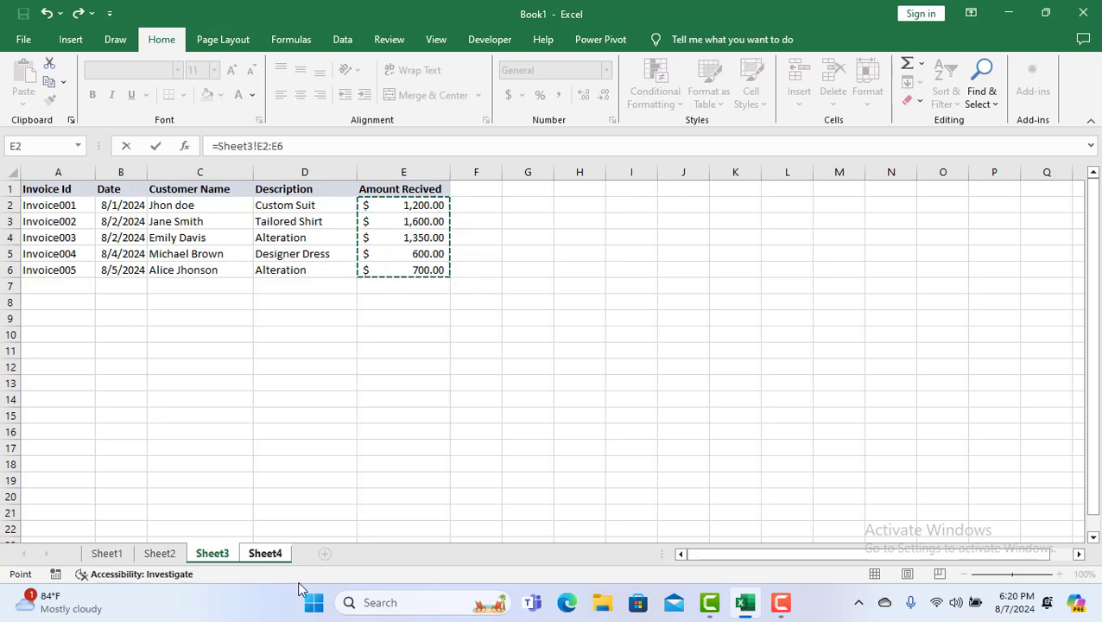
click(276, 556)
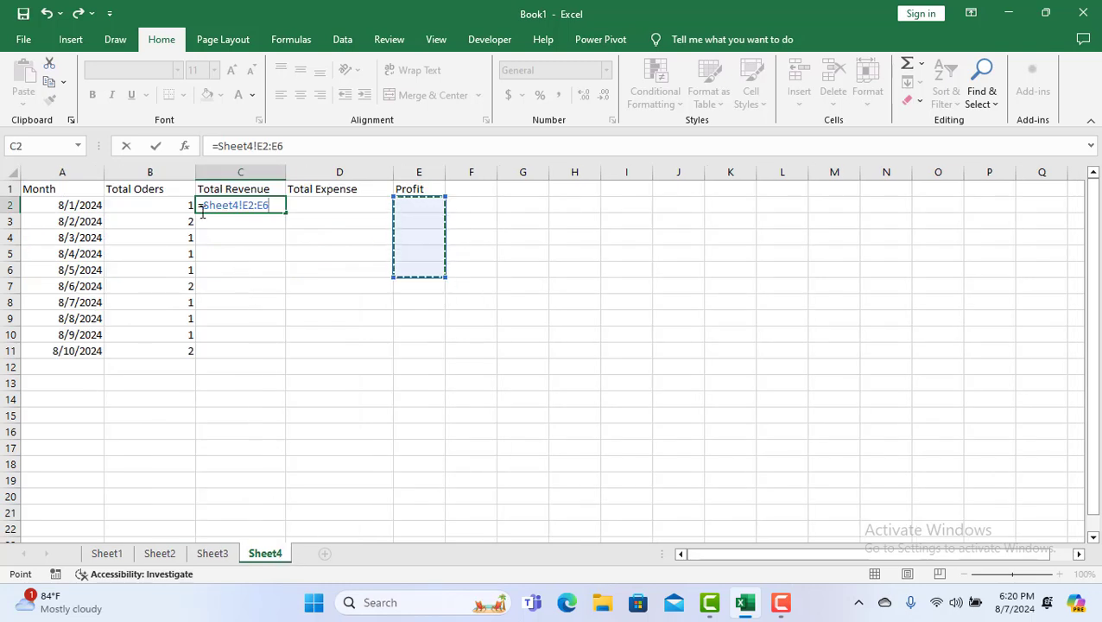
Clear the sheet and cell reference from the Total Revenue formula in C2, leaving only the equals sign
key(BackSpace)
key(BackSpace)
key(BackSpace)
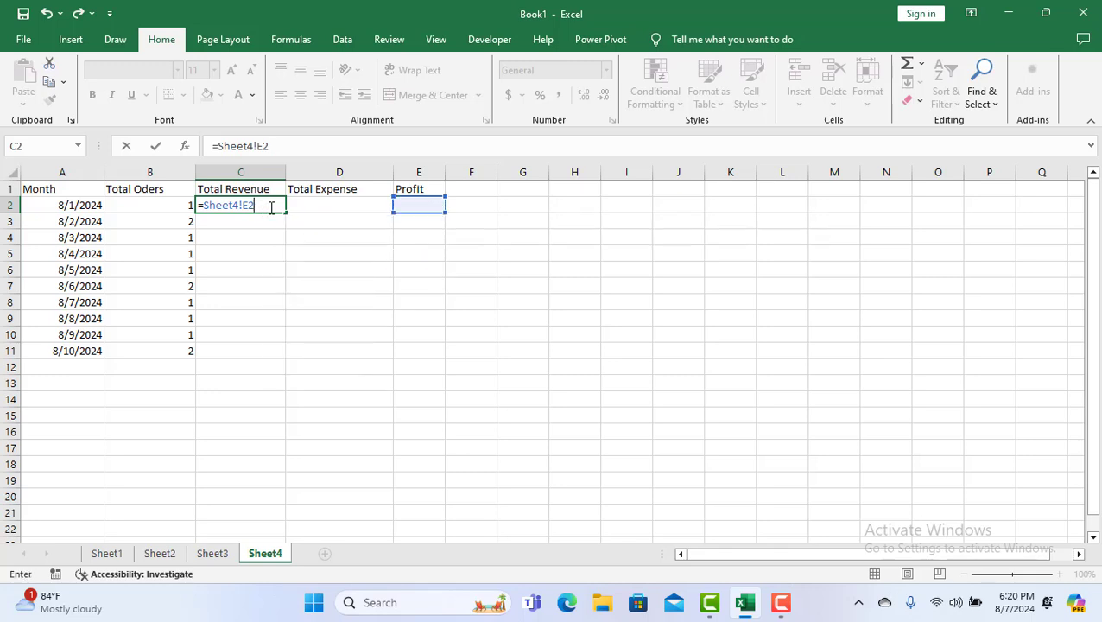
key(BackSpace)
key(BackSpace)
key(BackSpace)
key(BackSpace)
key(BackSpace)
key(BackSpace)
key(BackSpace)
key(BackSpace)
key(BackSpace)
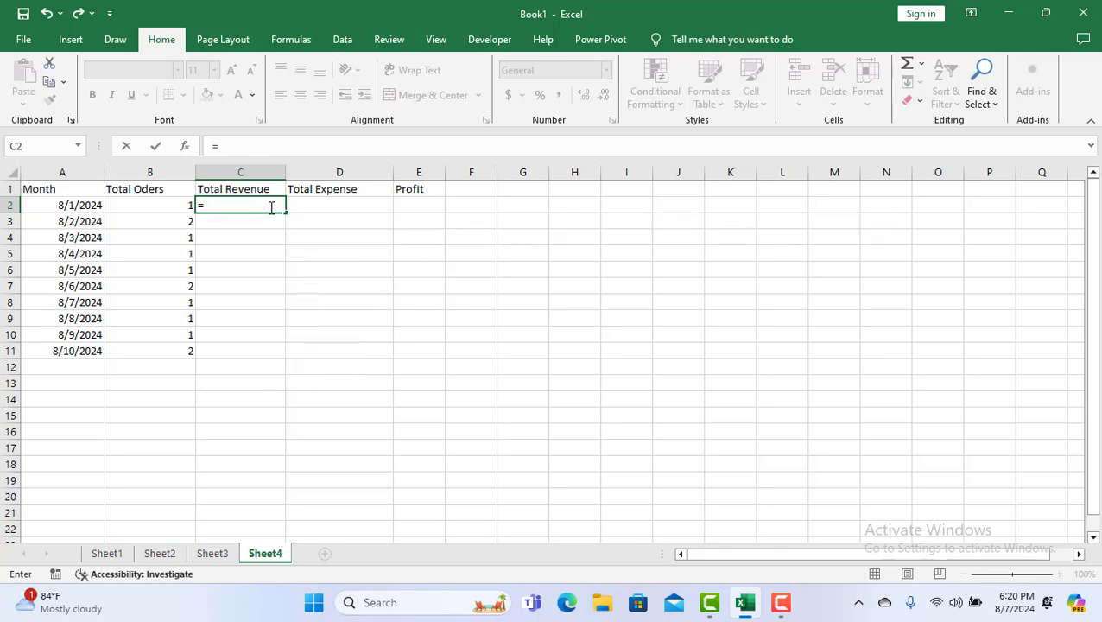
Complete the Total Revenue formula in C2 as =SUM(Sheet4!E2:E6) and fill it down to C11
text(sum)
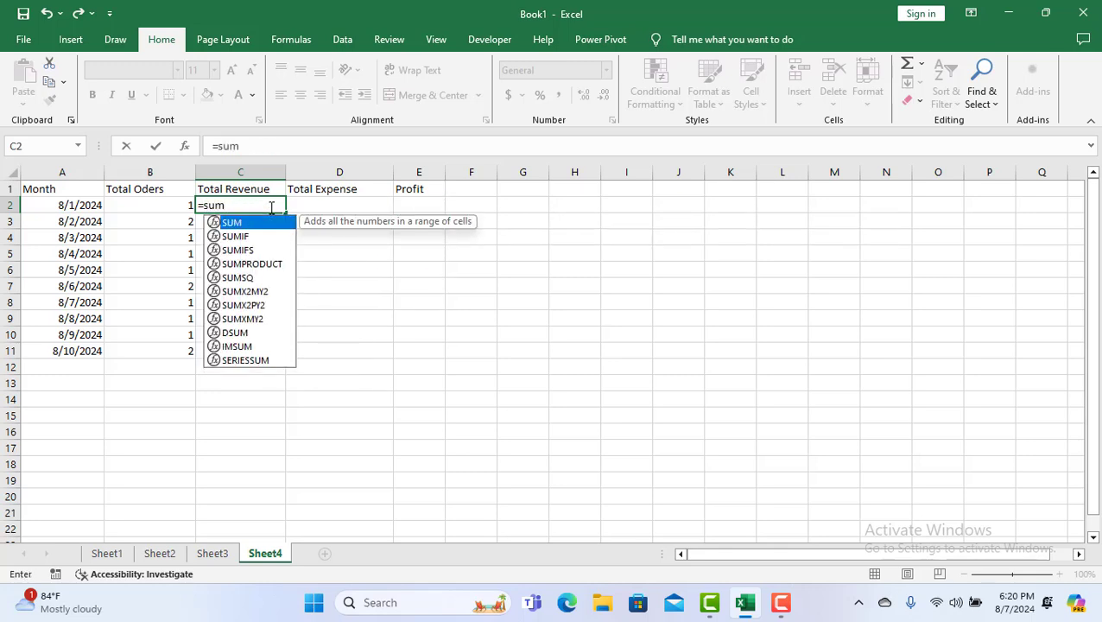
text(()
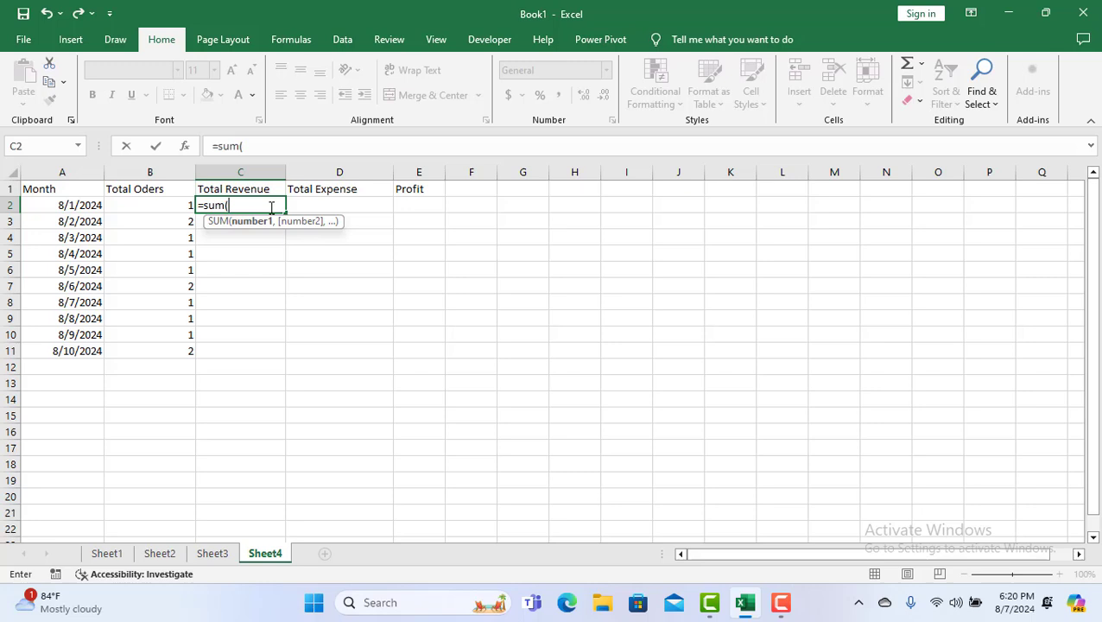
click(213, 553)
drag(419, 204, 423, 270)
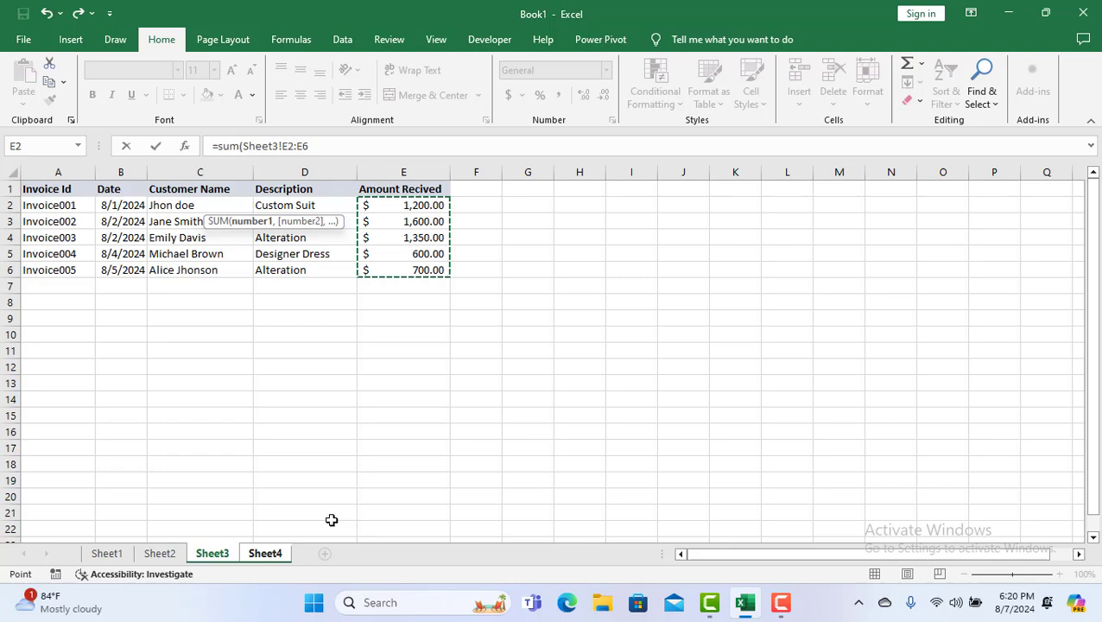
click(263, 554)
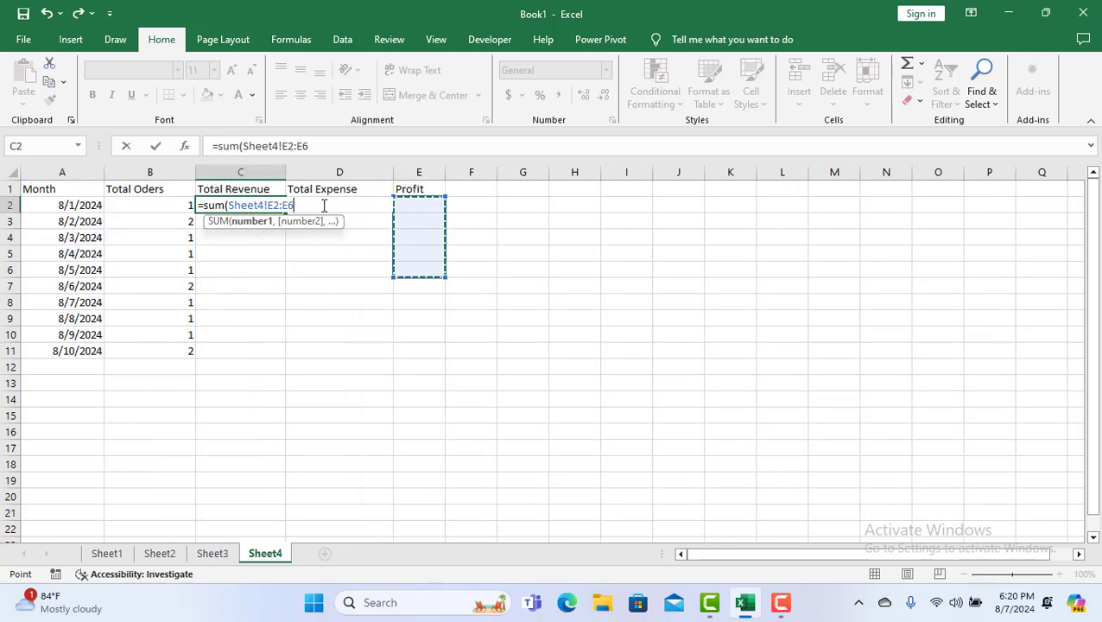
text())
key(Return)
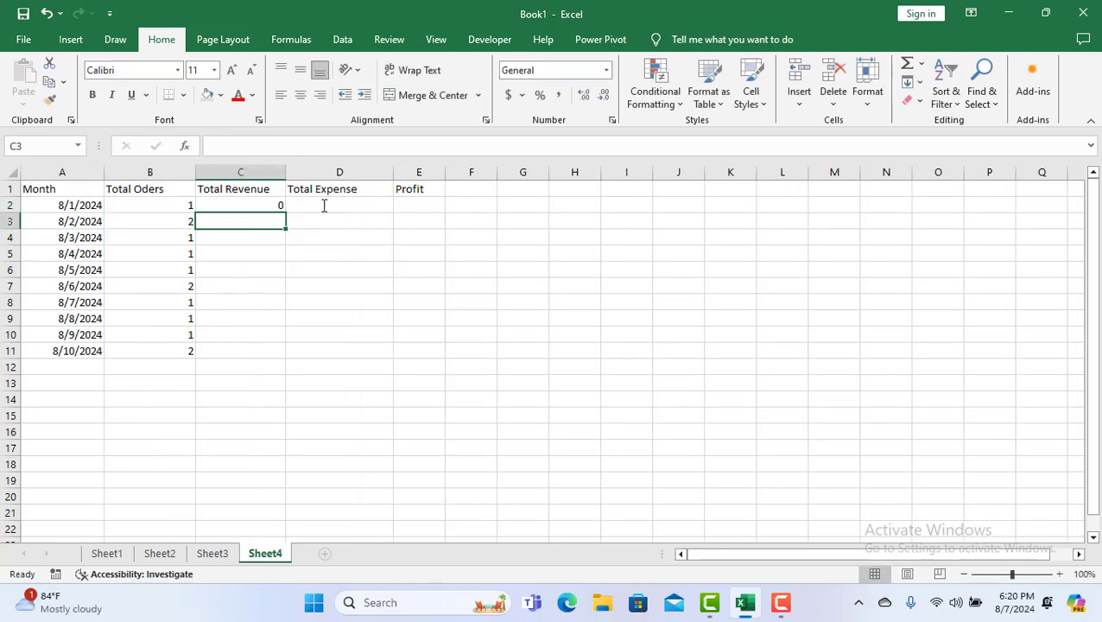
click(273, 207)
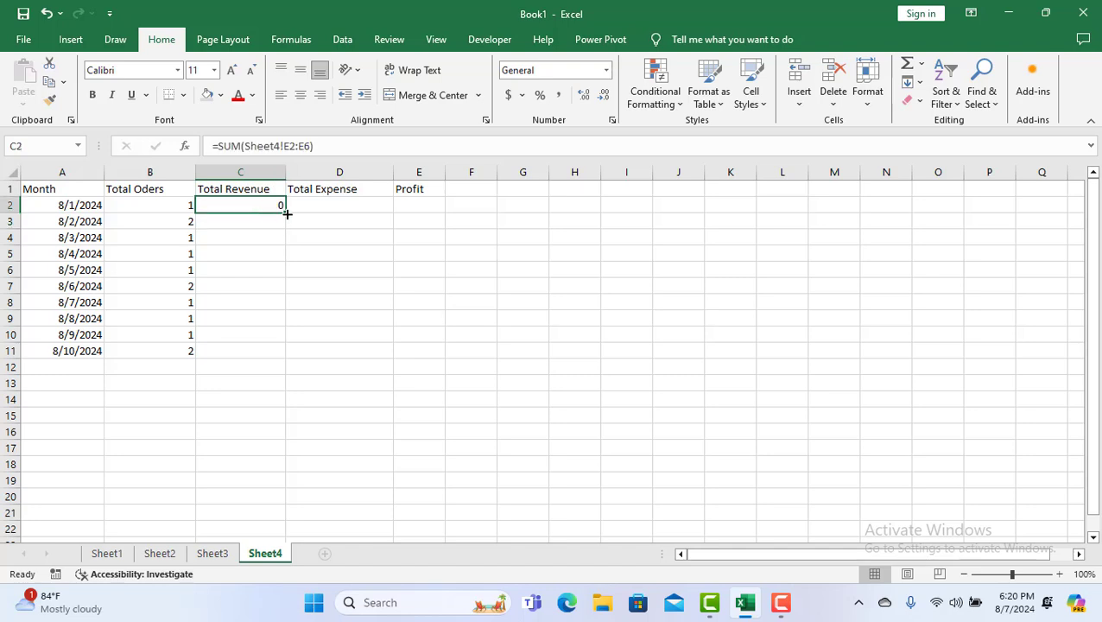
drag(286, 214, 273, 358)
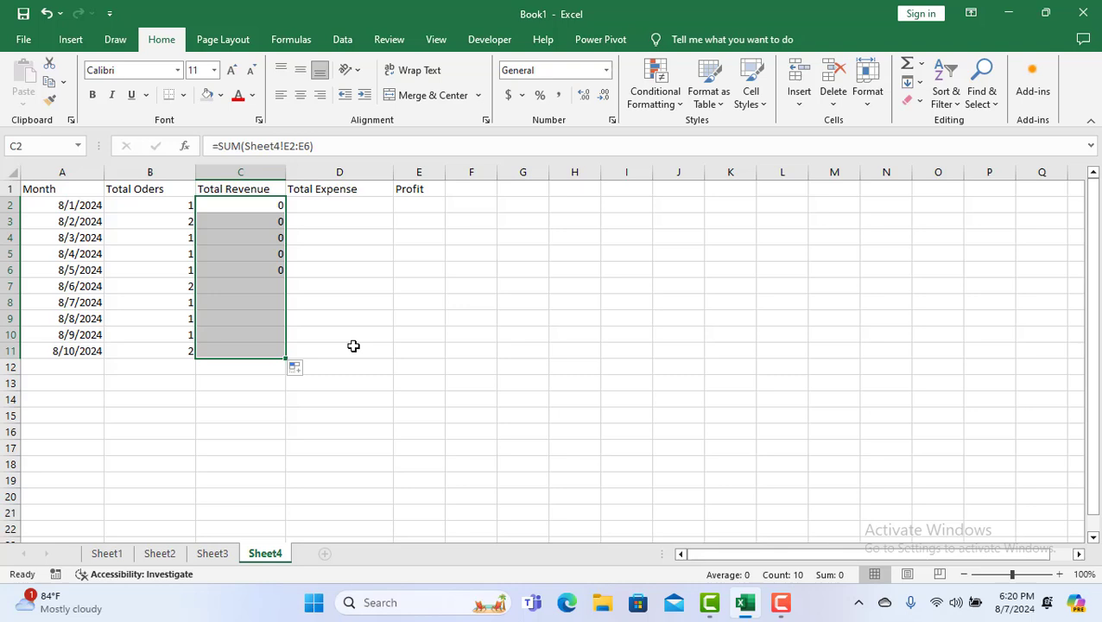
Enter the Total Expense formula =Sheet4!E2:E6 in D2 of Sheet4 and fill it down to D11
click(343, 207)
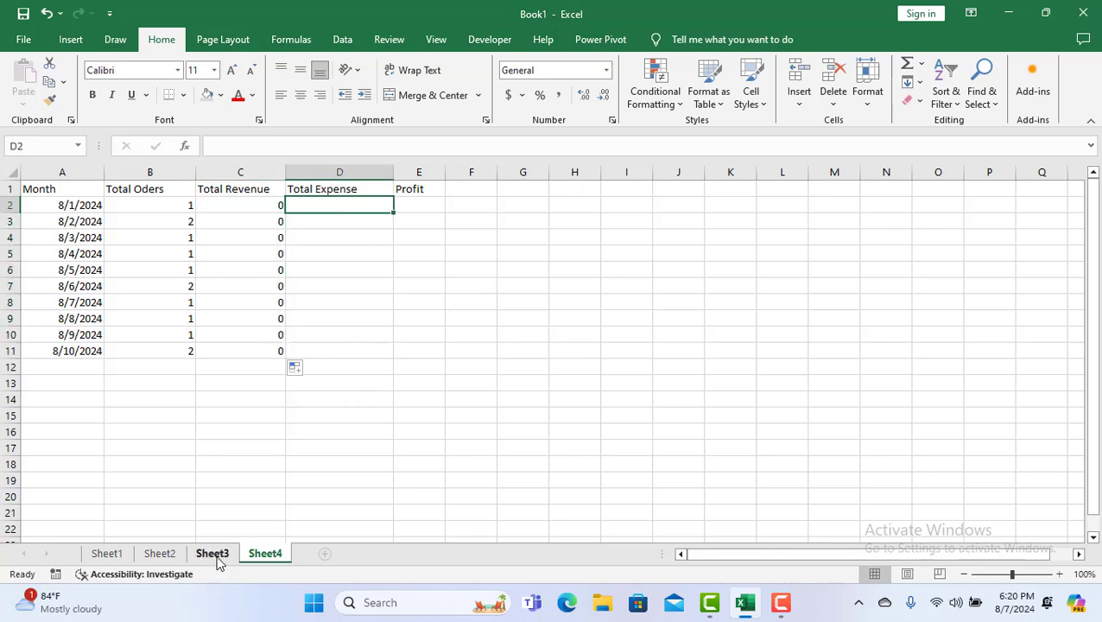
click(159, 554)
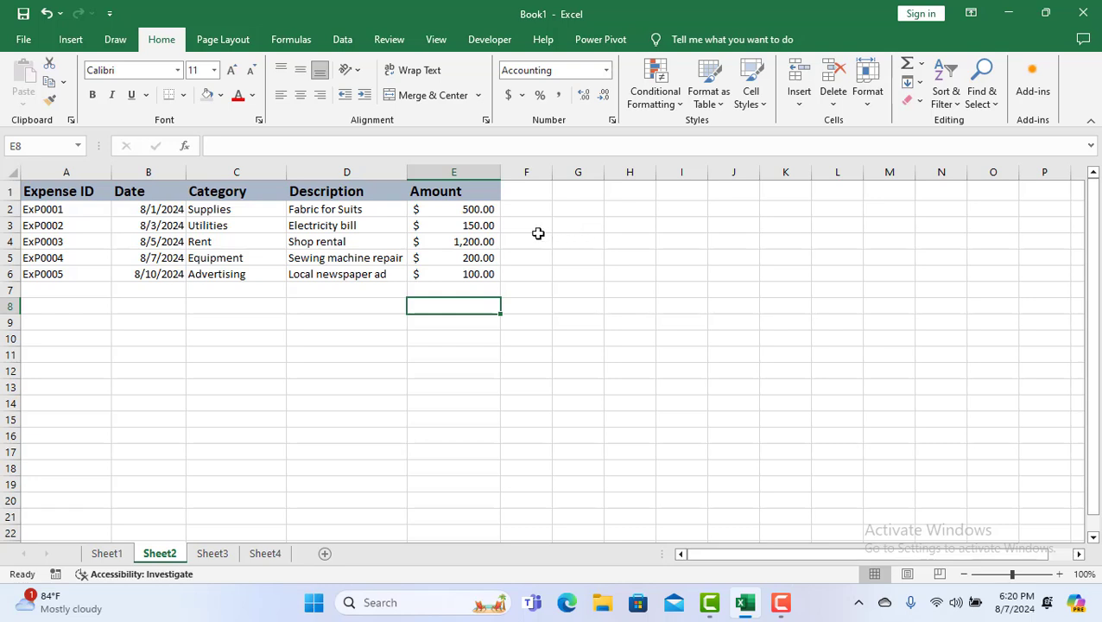
click(272, 553)
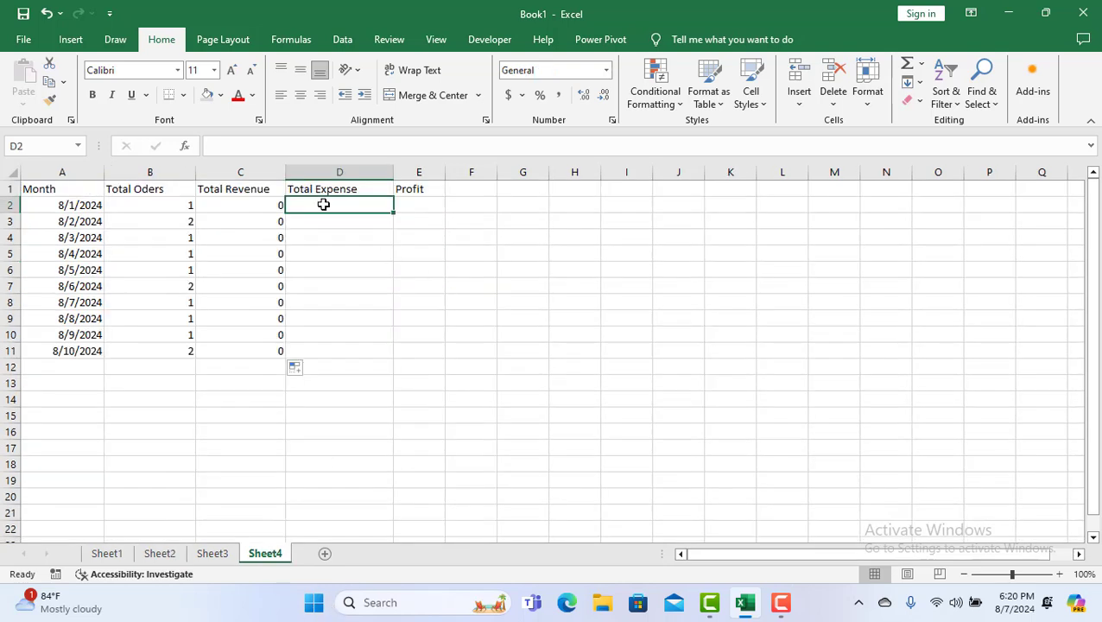
text(=)
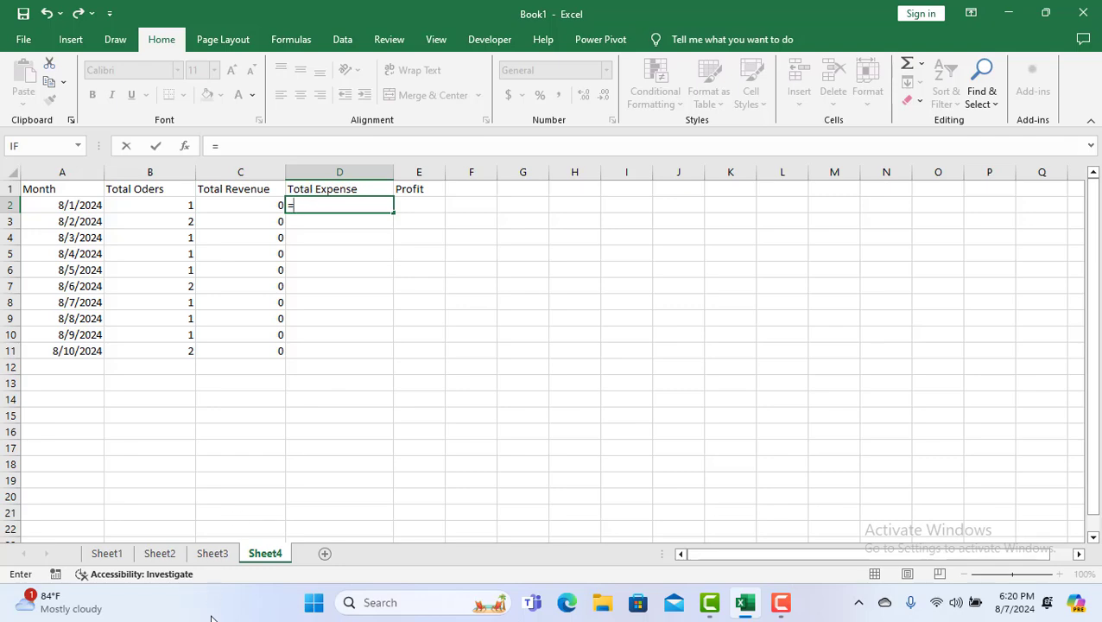
click(161, 553)
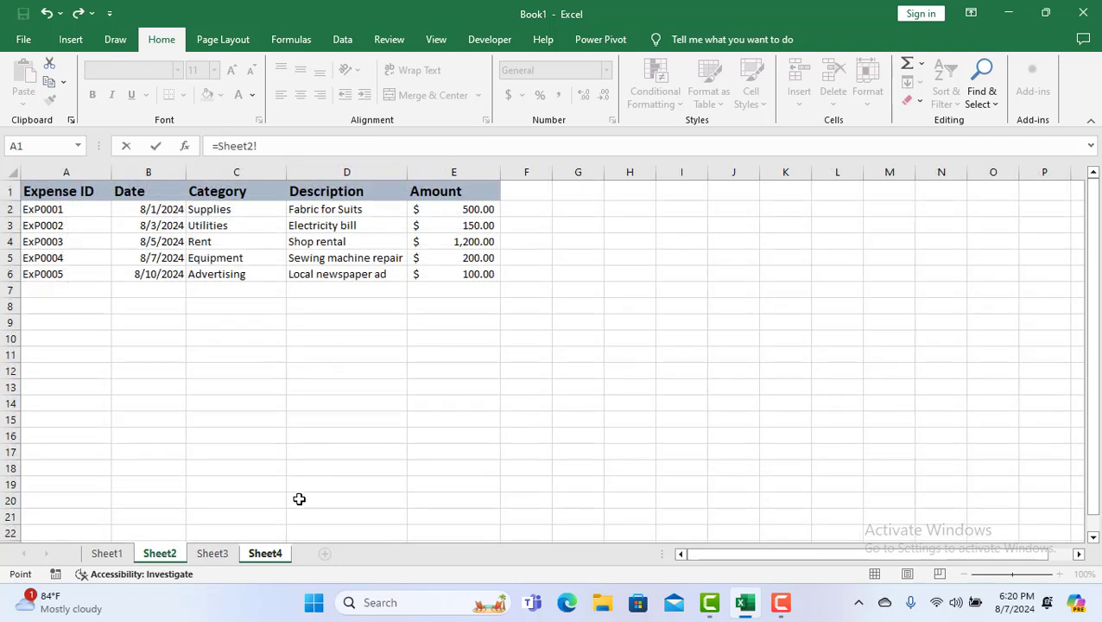
click(270, 556)
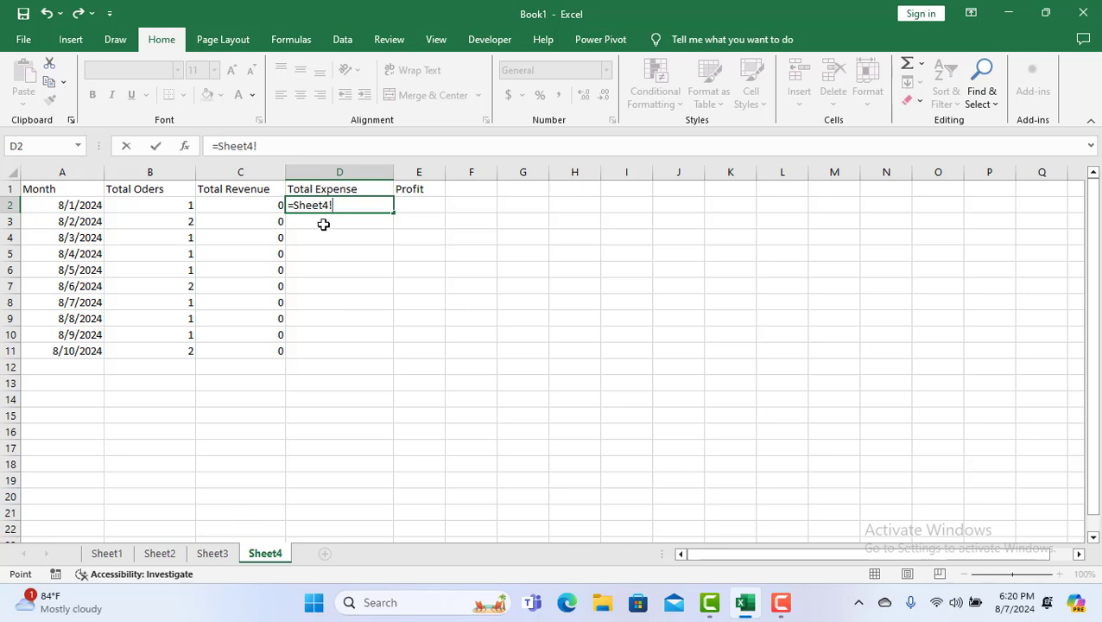
click(163, 555)
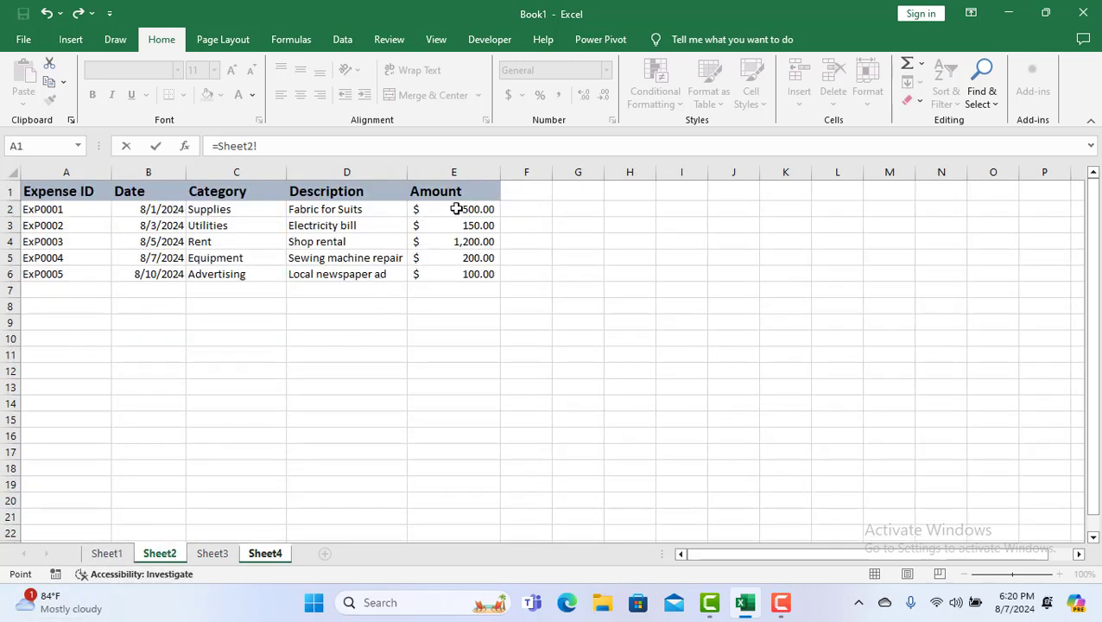
drag(456, 209, 467, 278)
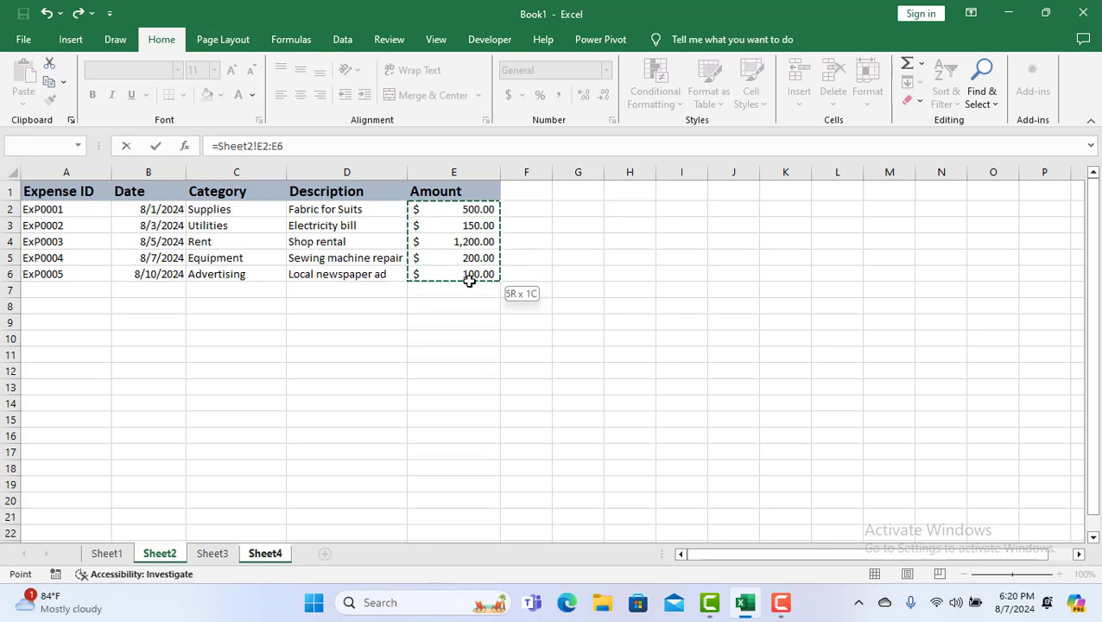
click(262, 557)
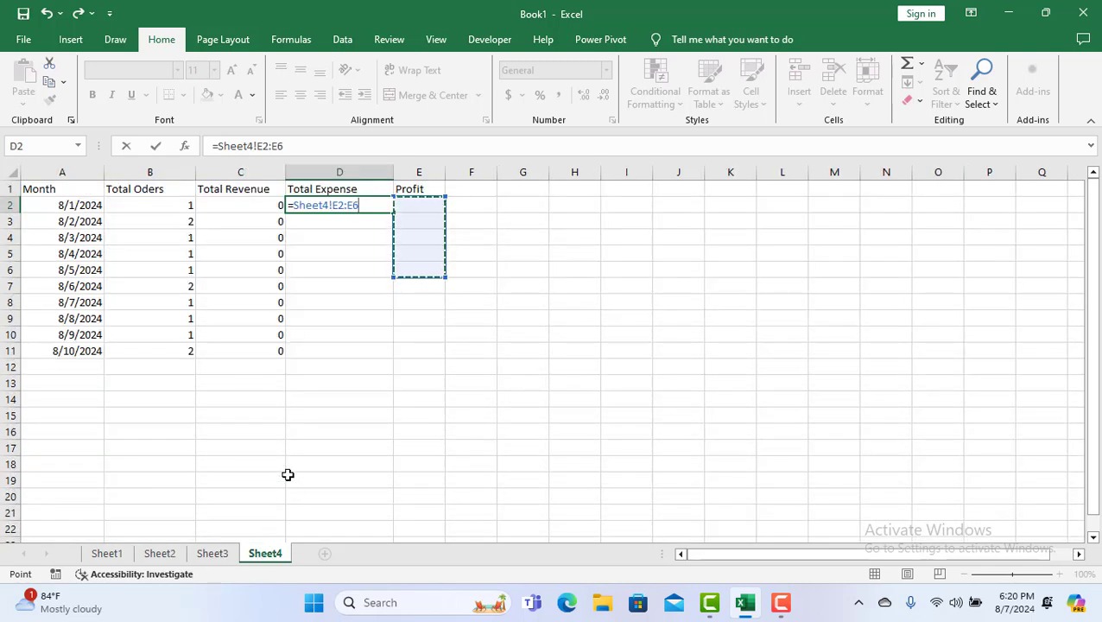
key(Return)
click(351, 206)
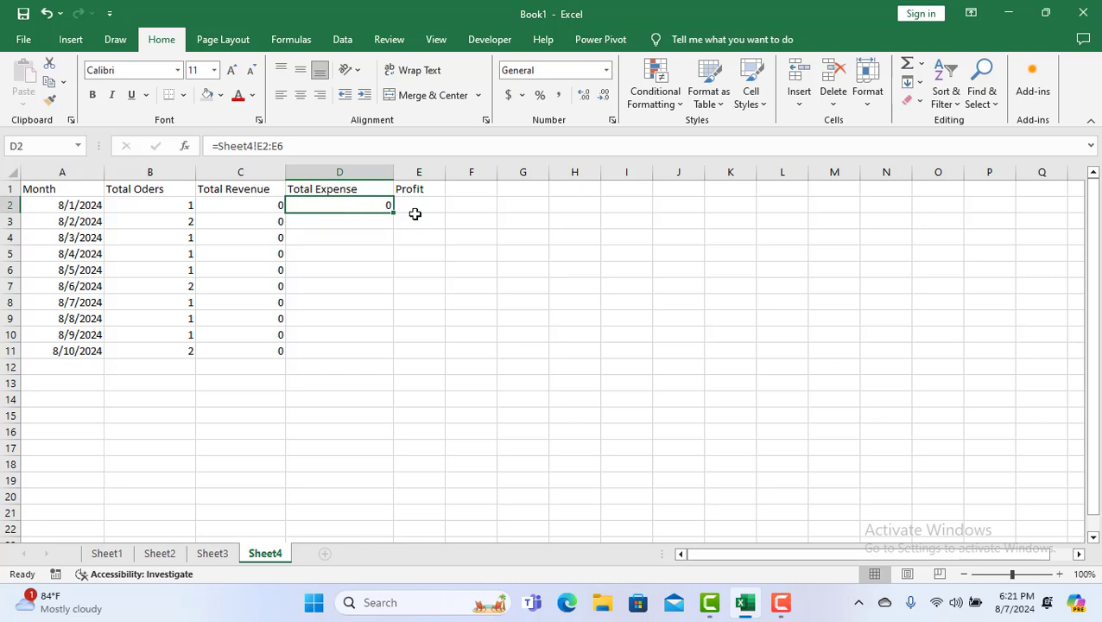
drag(393, 213, 391, 354)
Check the Total Price column on Sheet1 and enter the Profit formula =Sheet4!G3:G7 in E2 of Sheet4
click(432, 205)
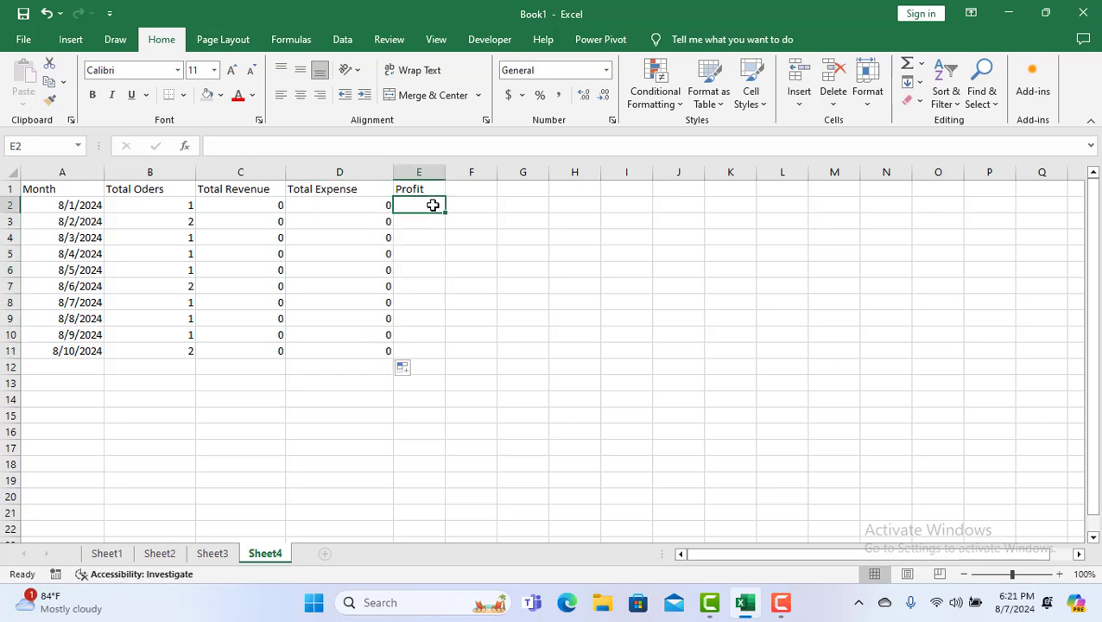
click(106, 553)
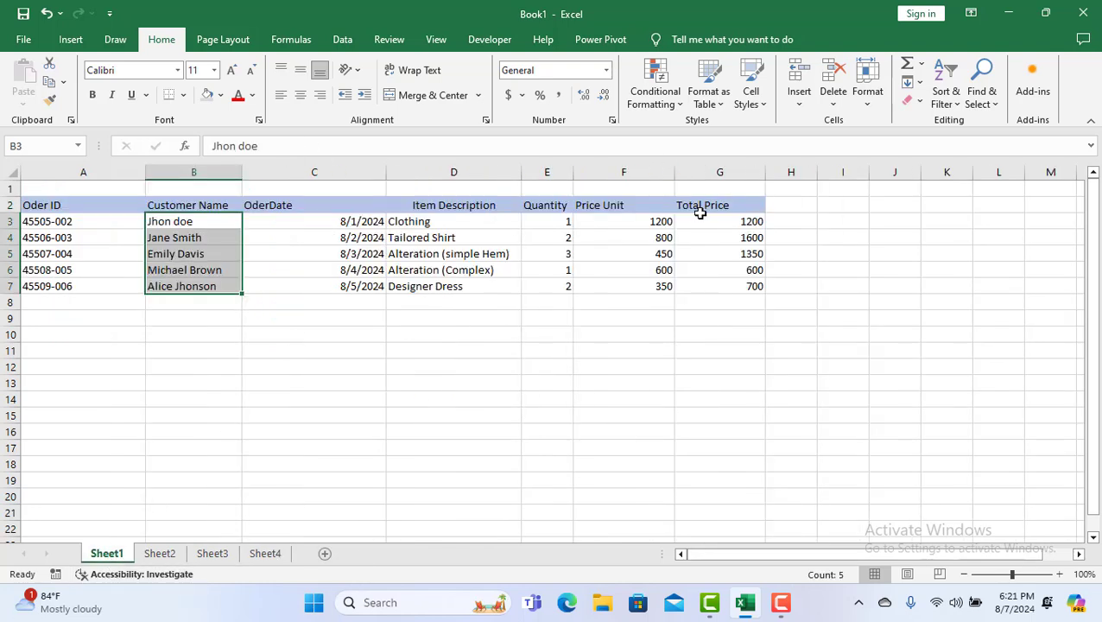
click(265, 553)
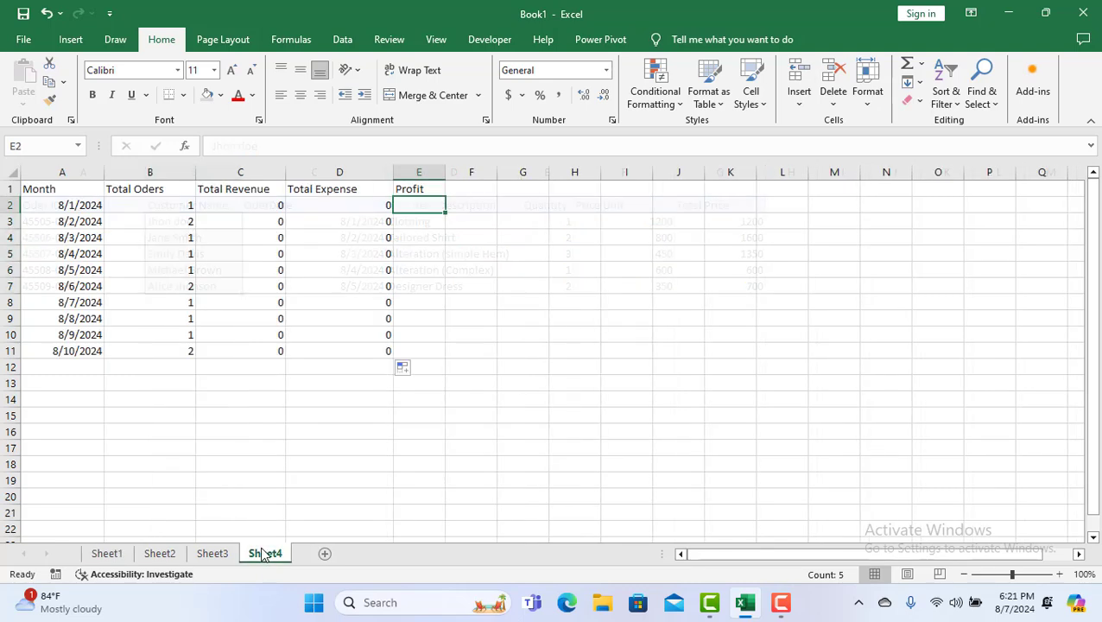
text(=)
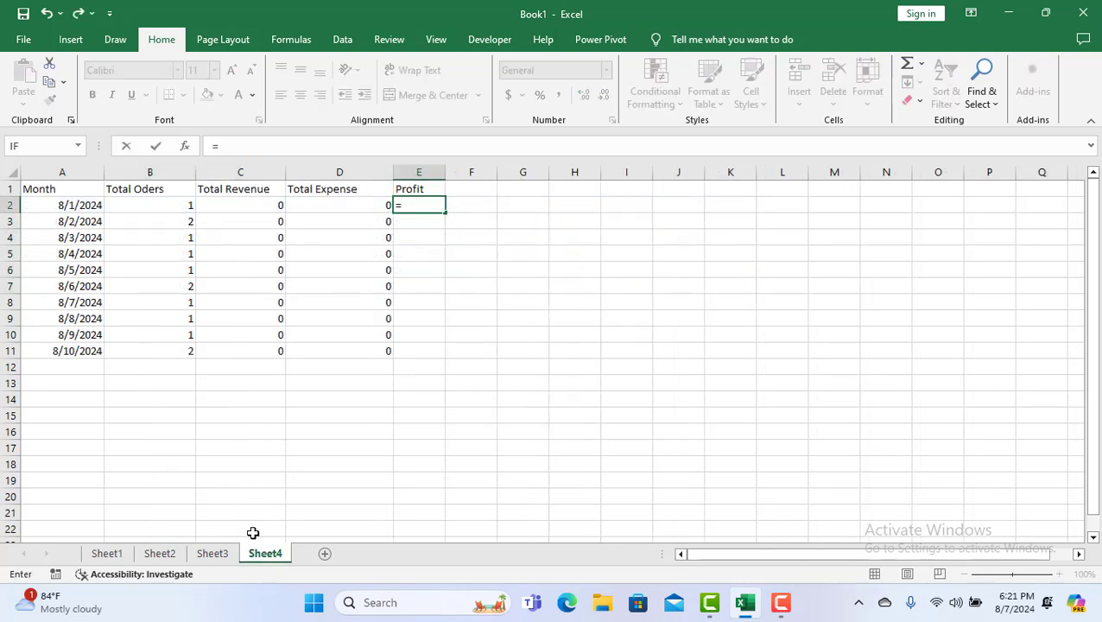
click(107, 553)
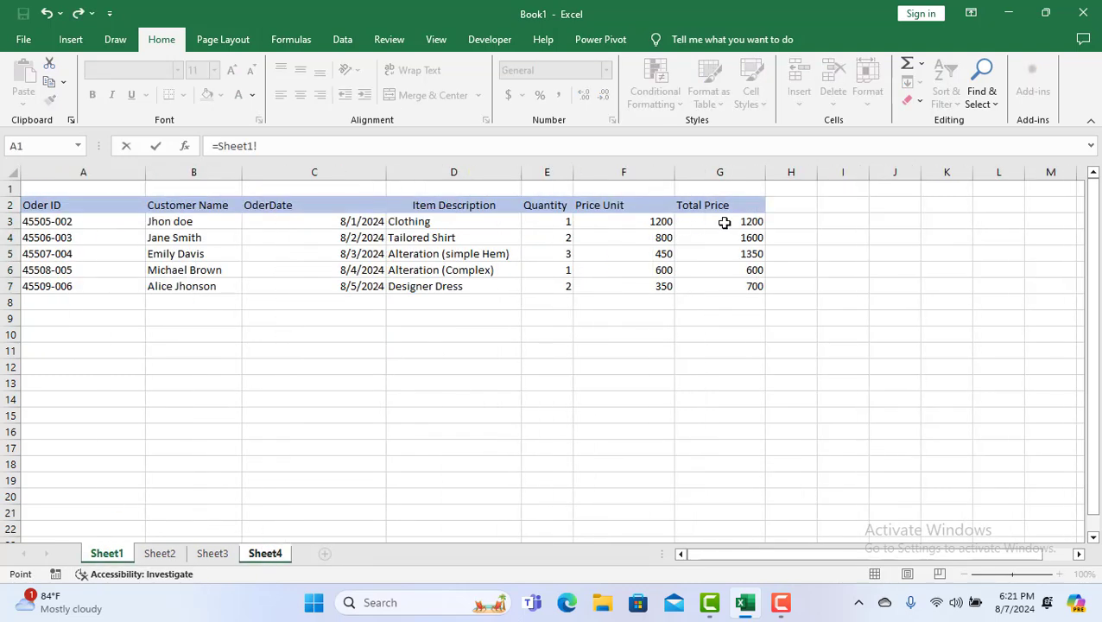
drag(725, 223, 724, 290)
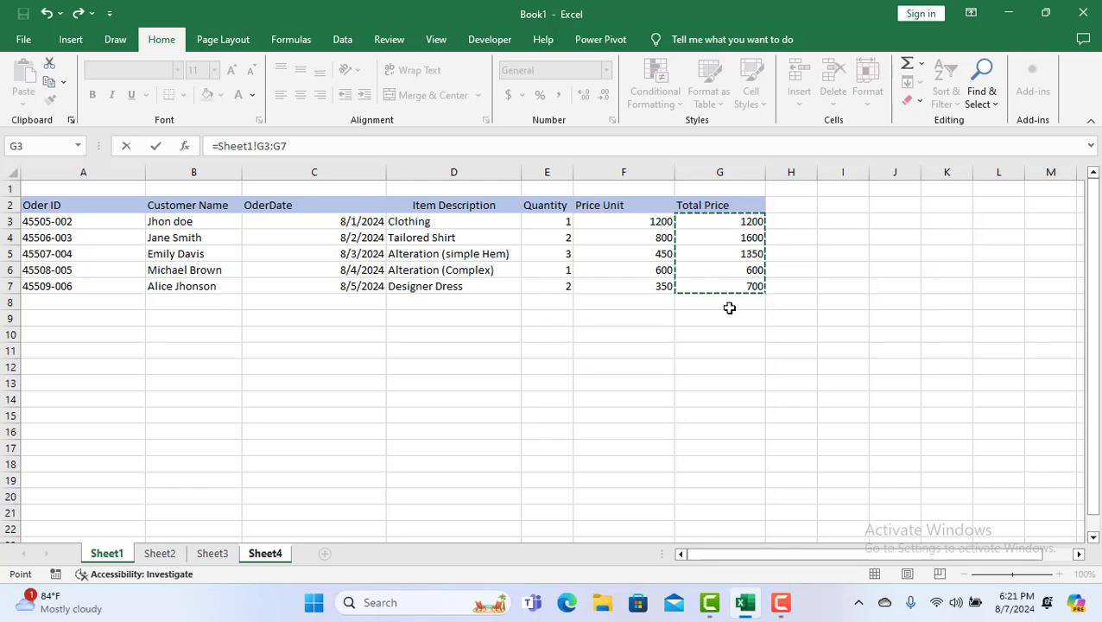
click(267, 554)
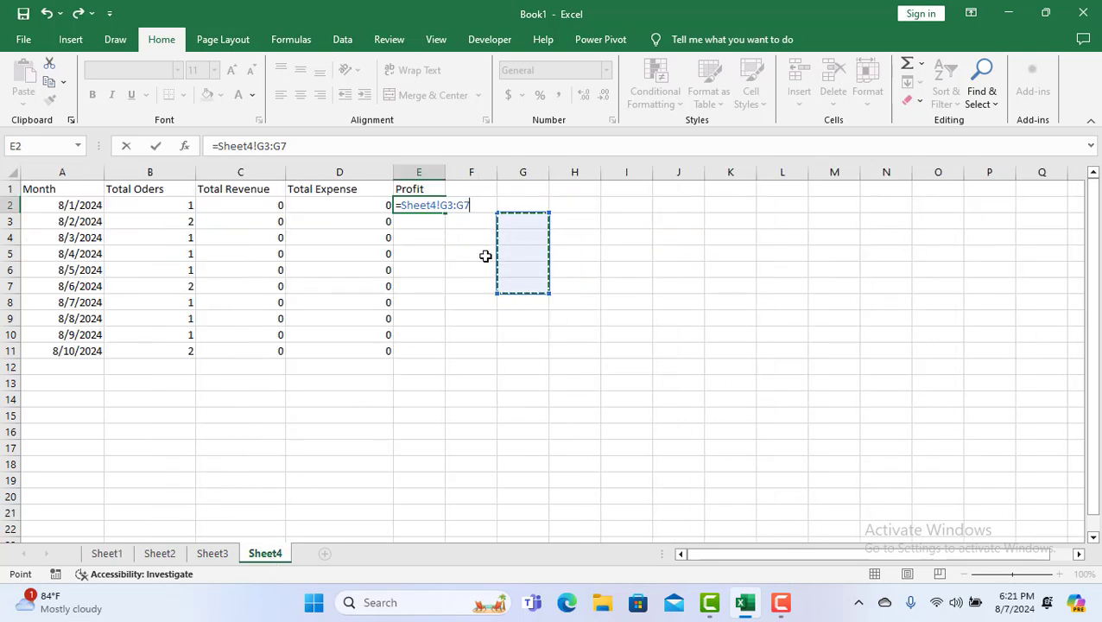
key(Return)
Widen the Profit, Total Expense and Total Revenue columns on Sheet4
drag(446, 172, 555, 149)
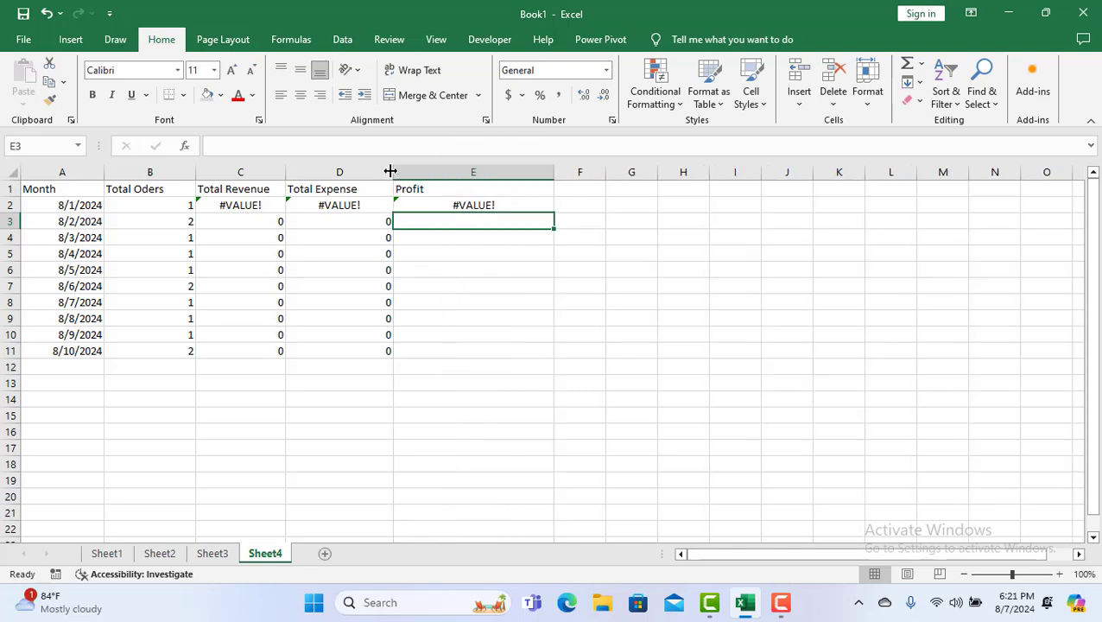
drag(391, 171, 426, 172)
drag(284, 177, 318, 172)
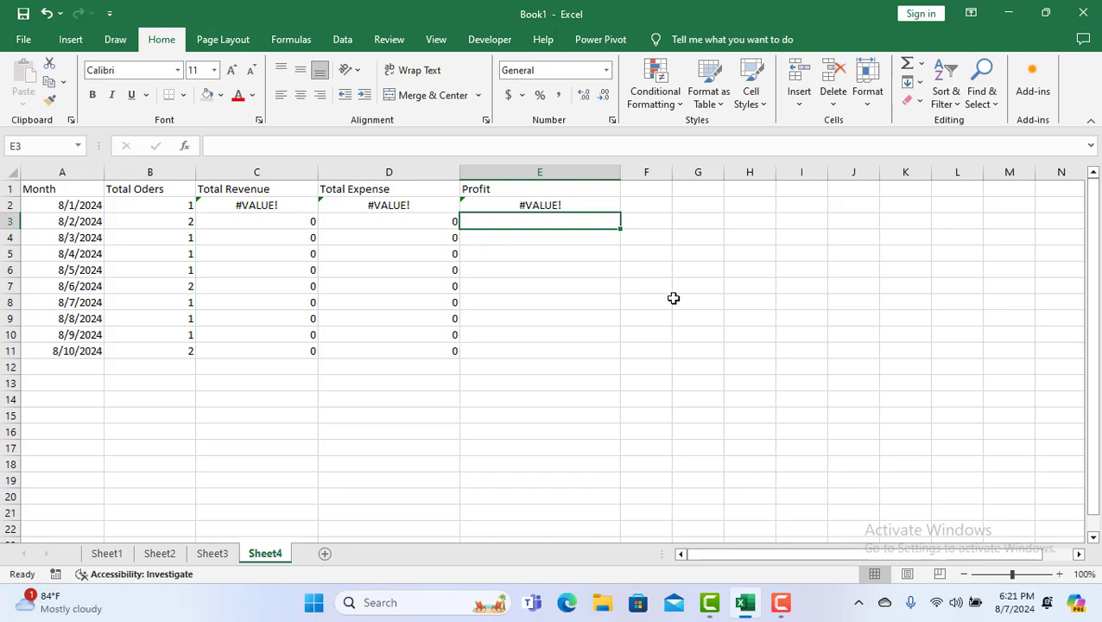